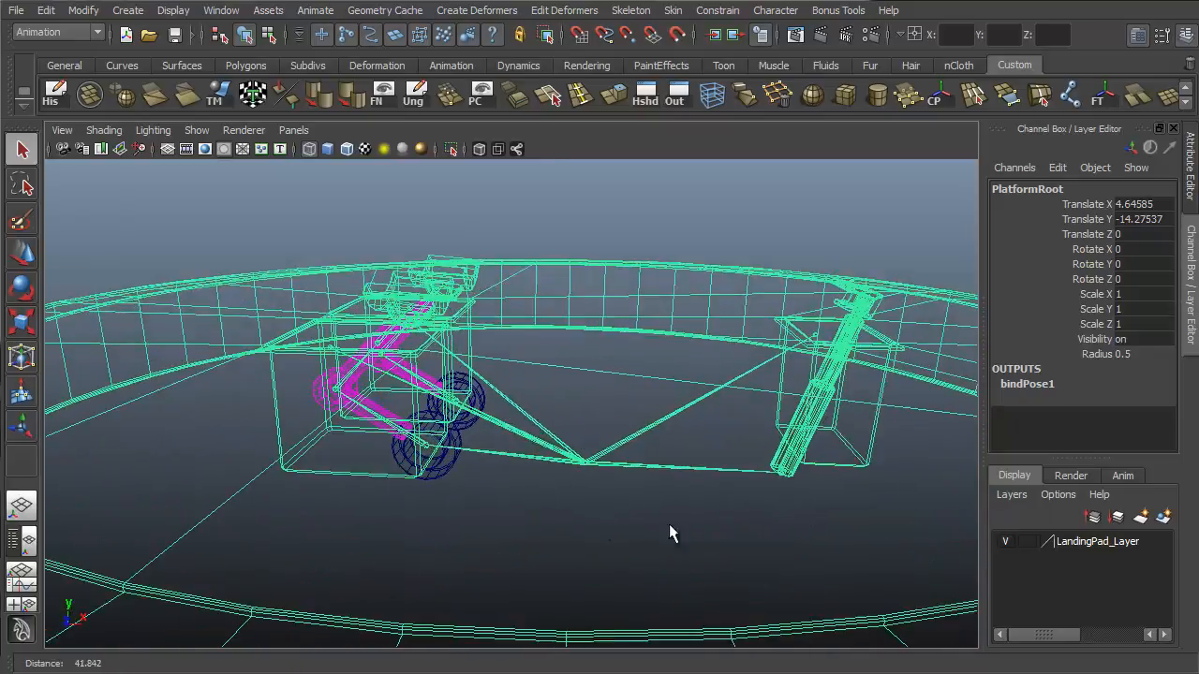
Switch the viewport to shaded display and examine the landing pad and its mechanical parts from several angles
mouse_move(668, 527)
alt+mouse_down()
mouse_move(749, 502)
mouse_move(774, 516)
mouse_move(702, 420)
mouse_move(642, 421)
mouse_move(861, 437)
alt+mouse_up()
key(5)
alt+middle_drag(862, 436, 429, 431)
alt+right_drag(600, 427, 481, 399)
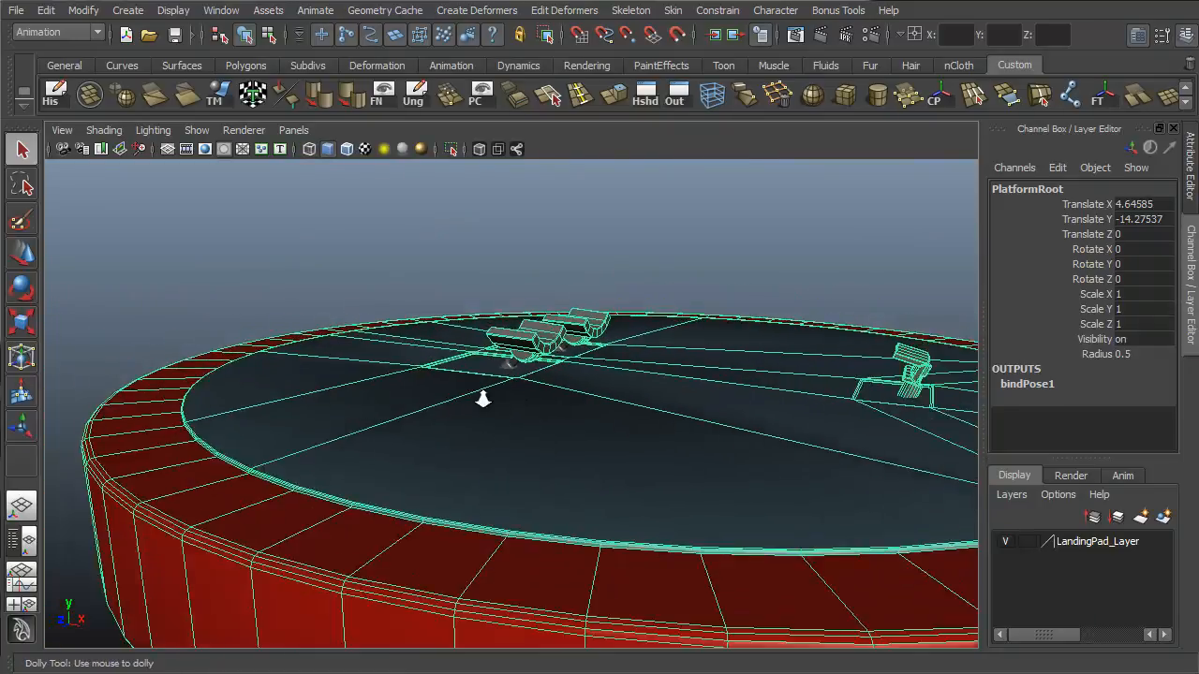
alt+drag(482, 399, 706, 406)
alt+middle_drag(707, 407, 524, 415)
alt+drag(674, 421, 785, 421)
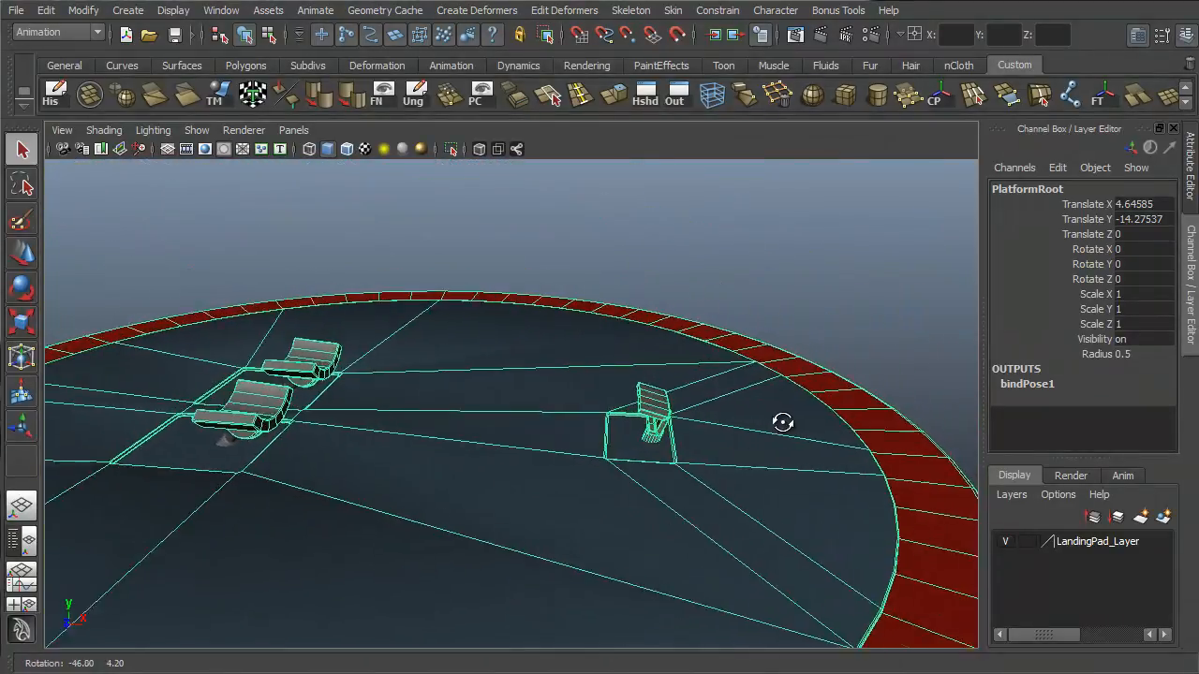
alt+middle_drag(784, 420, 584, 428)
alt+right_drag(584, 428, 624, 350)
alt+drag(624, 351, 625, 405)
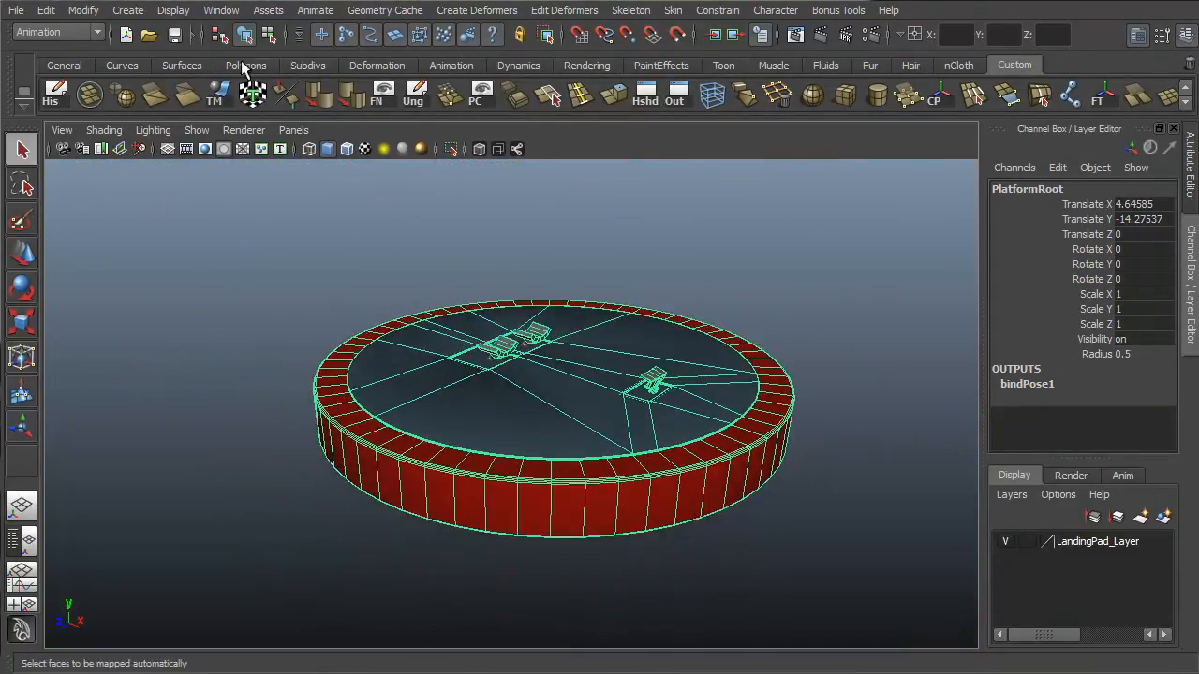
Create a locator and move it to about 9.25 in Y and 42.53 in Z, beside the landing pad
click(127, 10)
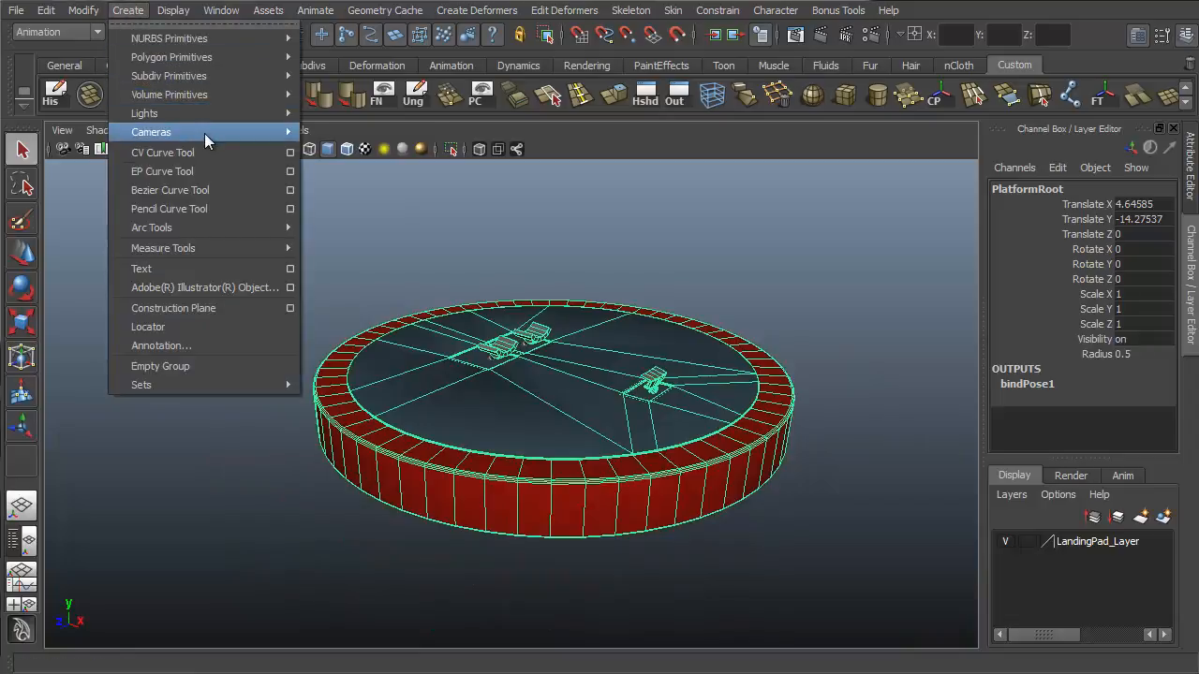
click(170, 324)
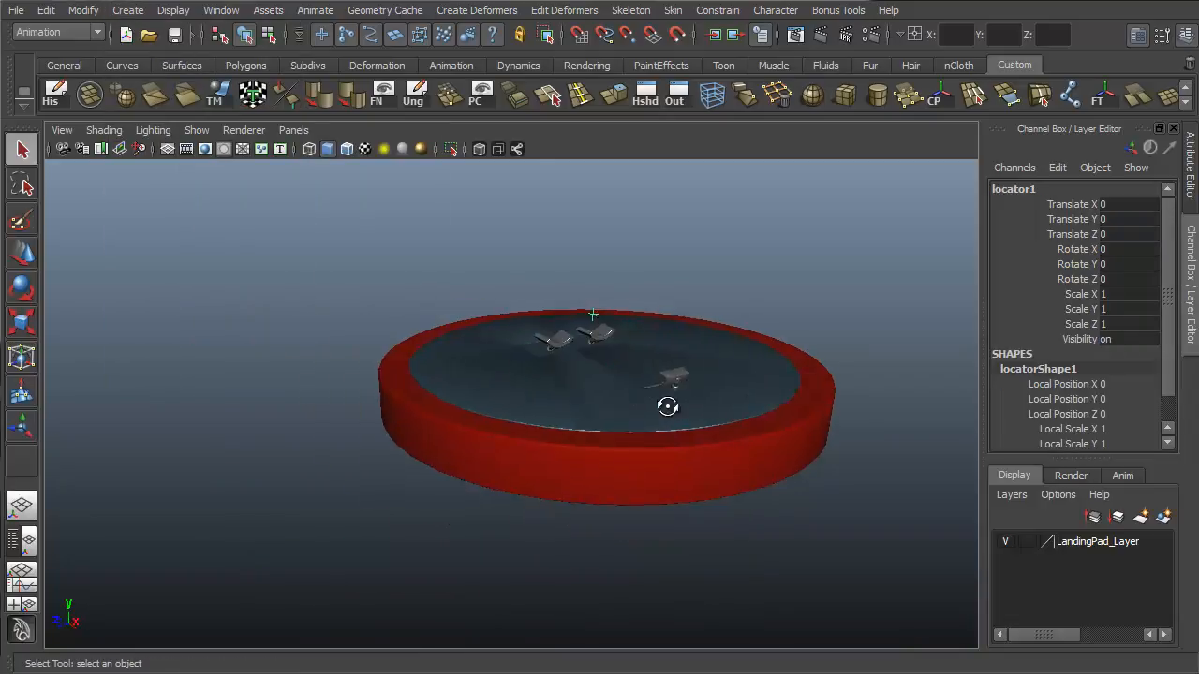
key(w)
drag(607, 256, 602, 187)
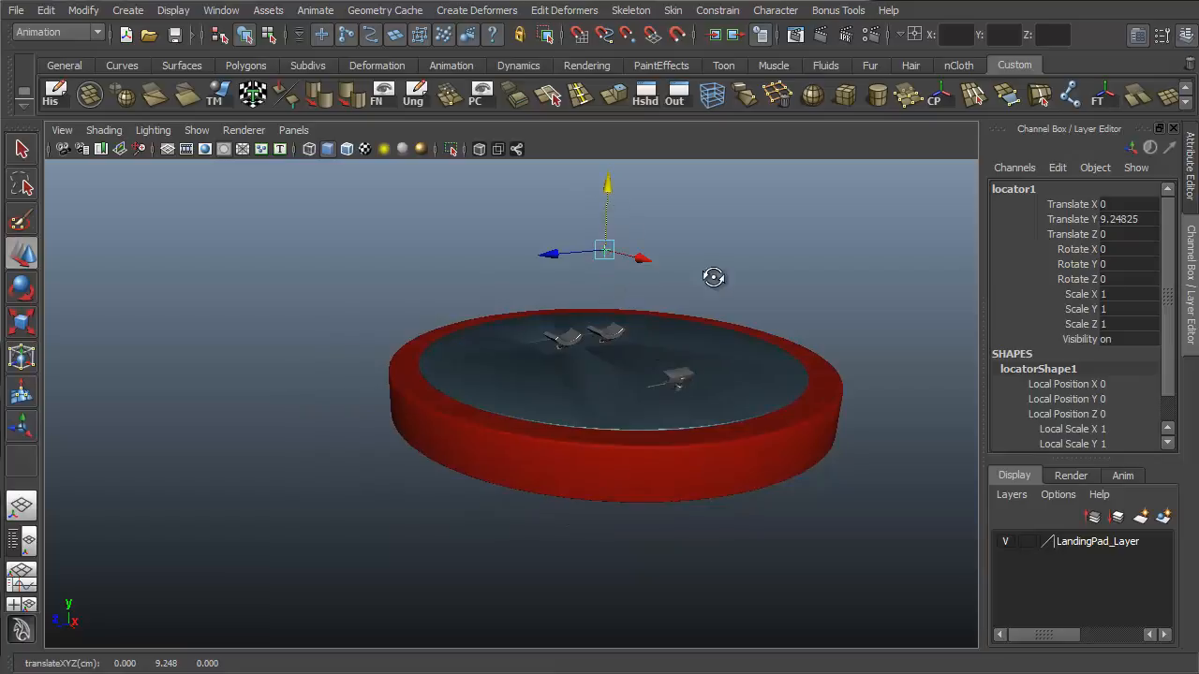
alt+drag(712, 272, 279, 322)
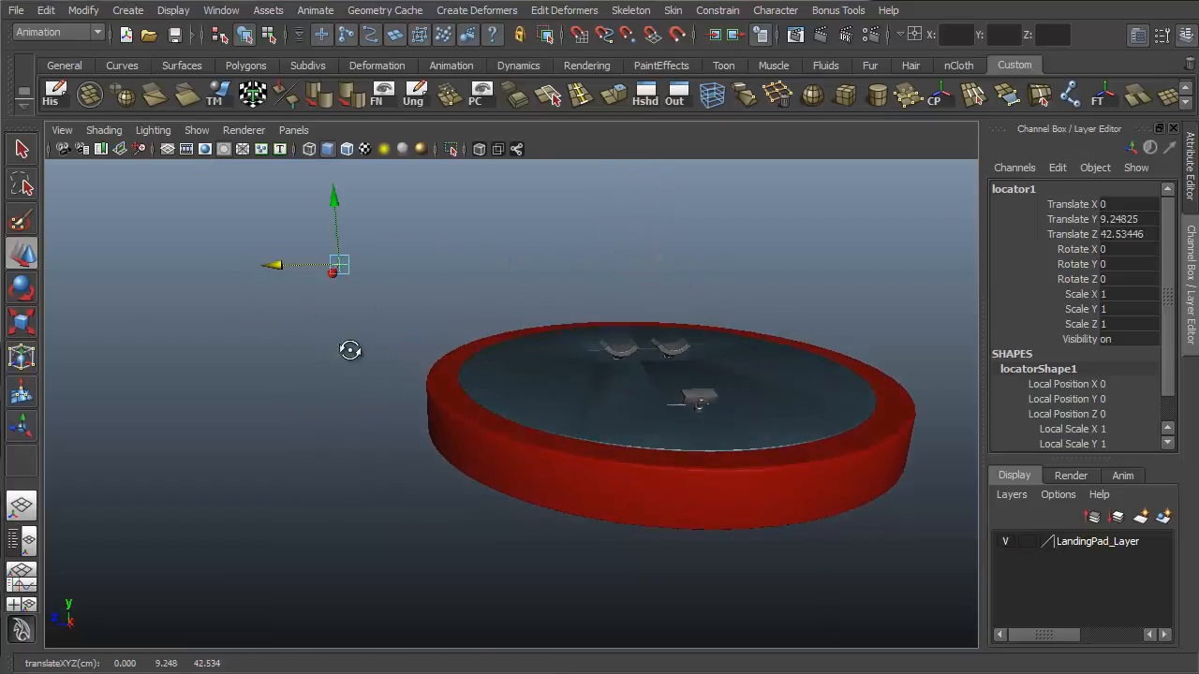
Rename the new locator LandingPadControls
alt+drag(351, 350, 426, 379)
alt+middle_drag(437, 399, 498, 469)
alt+right_drag(499, 468, 646, 403)
alt+drag(646, 403, 674, 356)
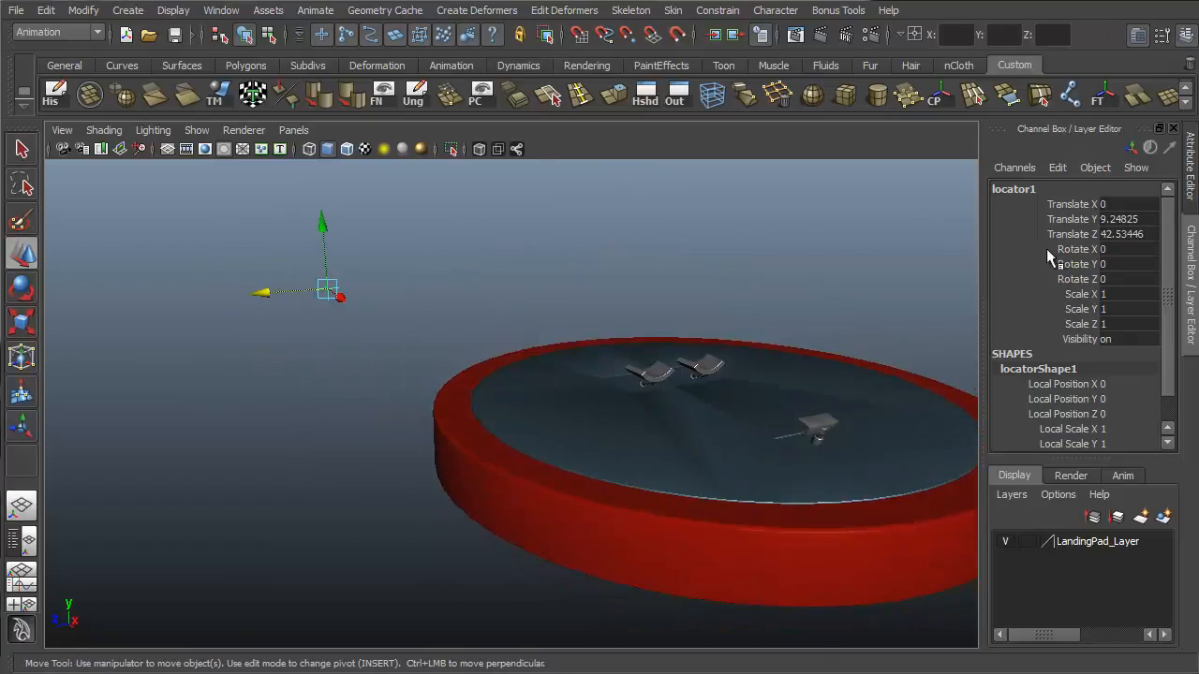
click(1047, 192)
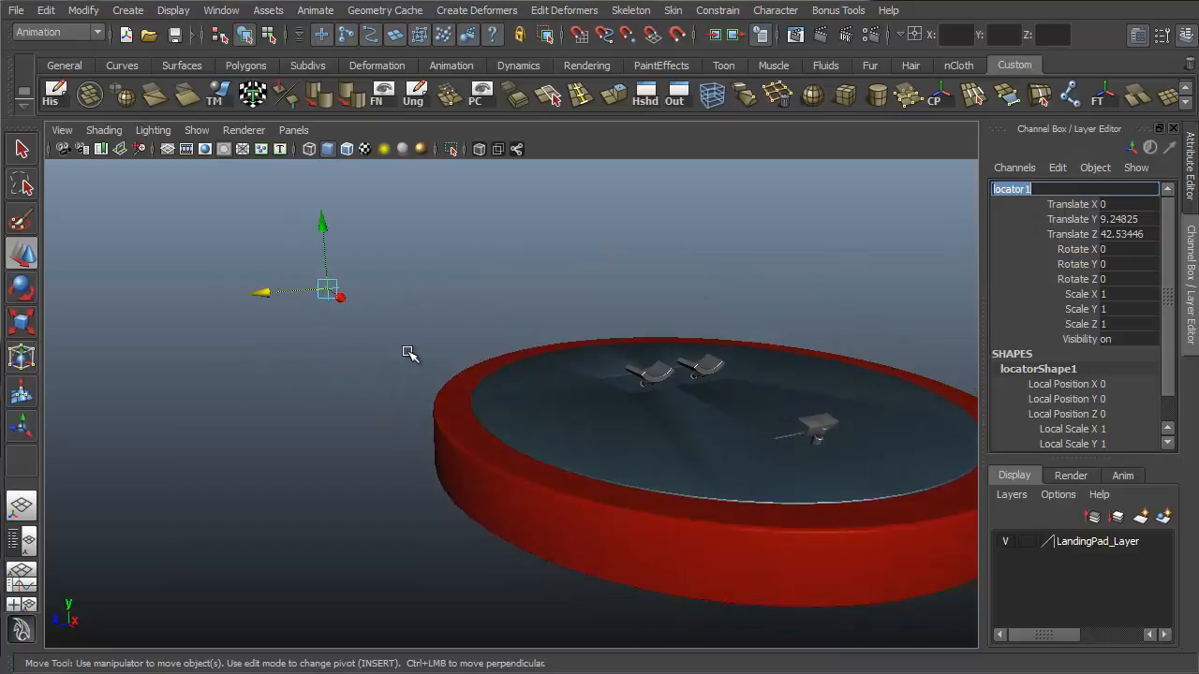
text(LandingPadControls)
key(Return)
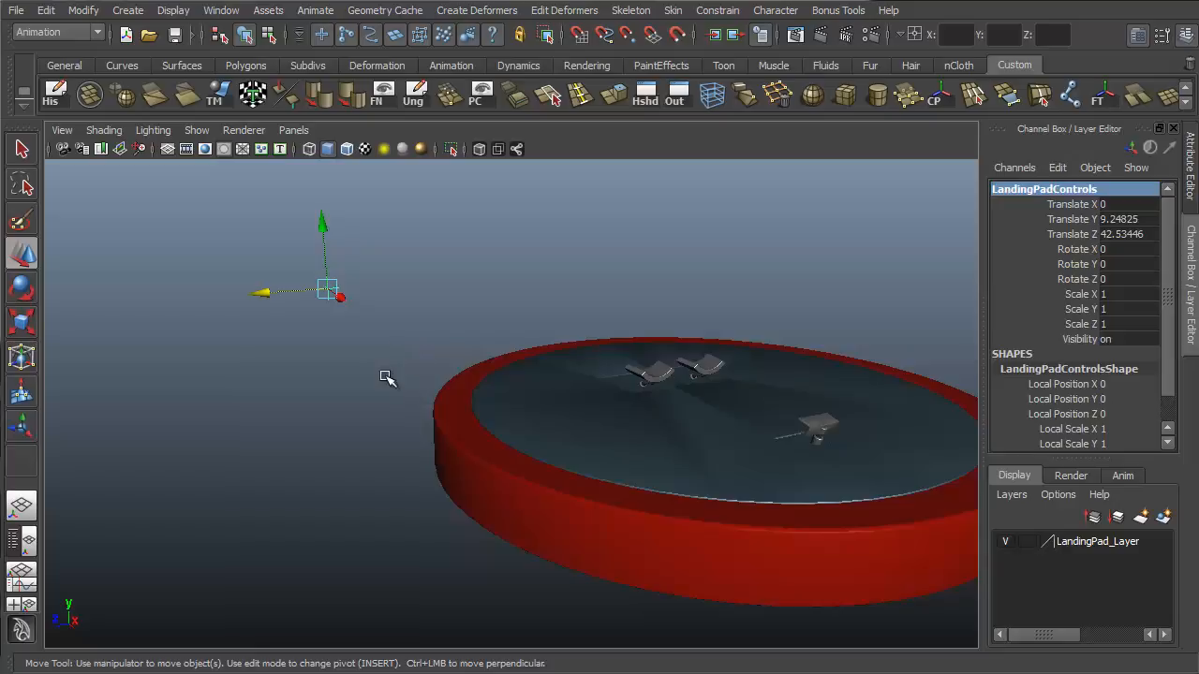
Scale the LandingPadControls locator uniformly to about 2.79
alt+drag(456, 383, 471, 366)
key(r)
middle_drag(459, 427, 476, 434)
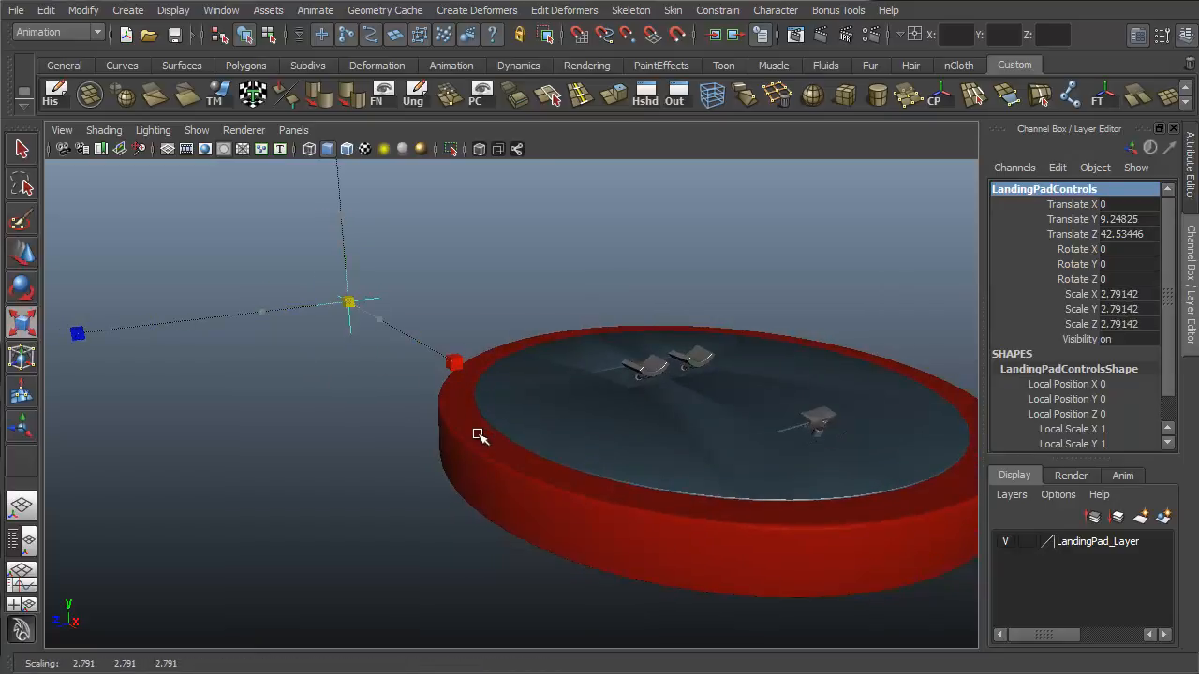
key(w)
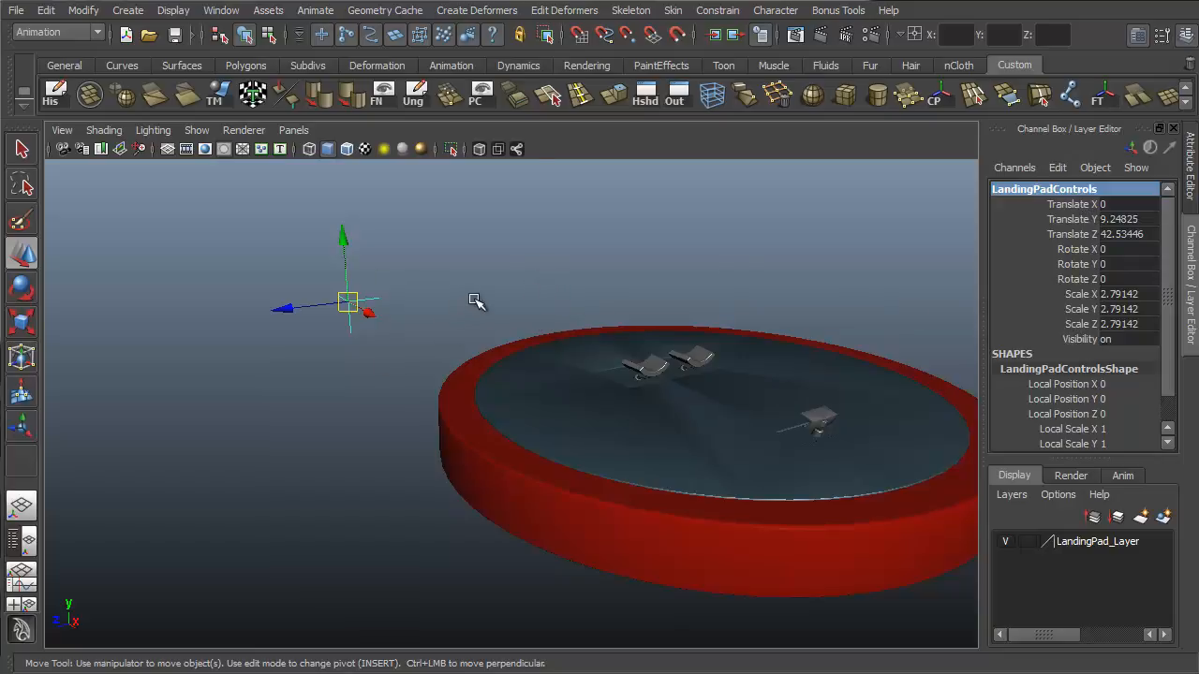
Make all rotate, scale, translate and visibility channels of LandingPadControls nonkeyable and hidden using Channel Control
alt+drag(476, 300, 498, 305)
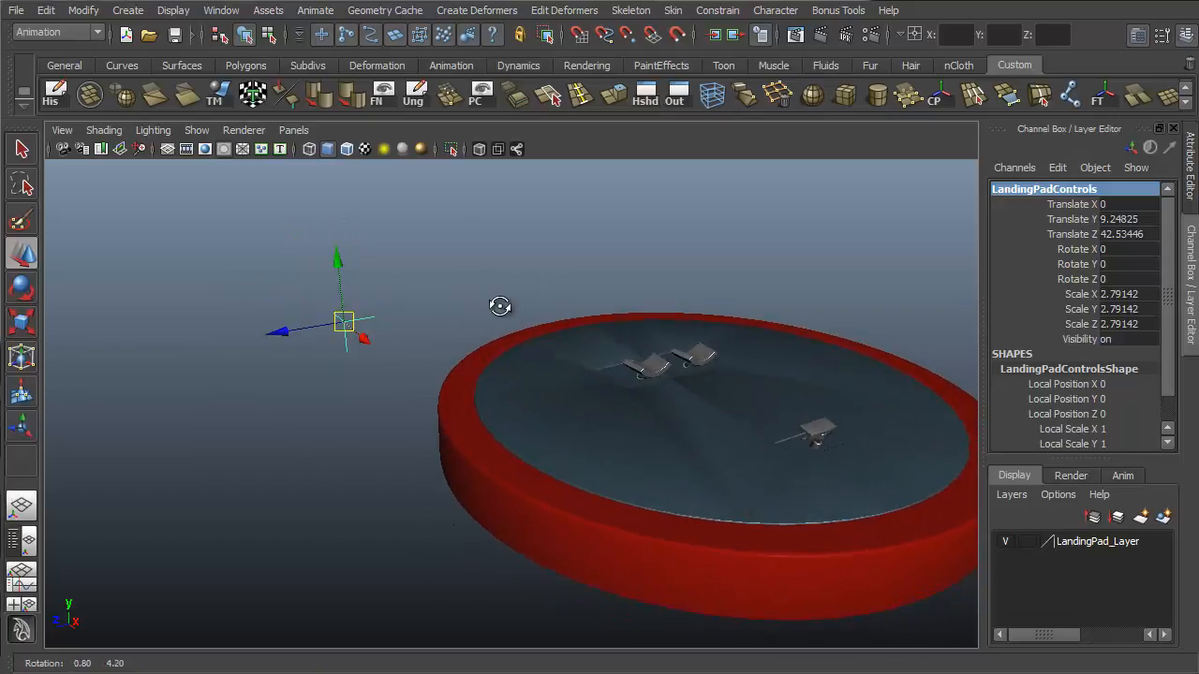
click(221, 10)
mouse_move(237, 37)
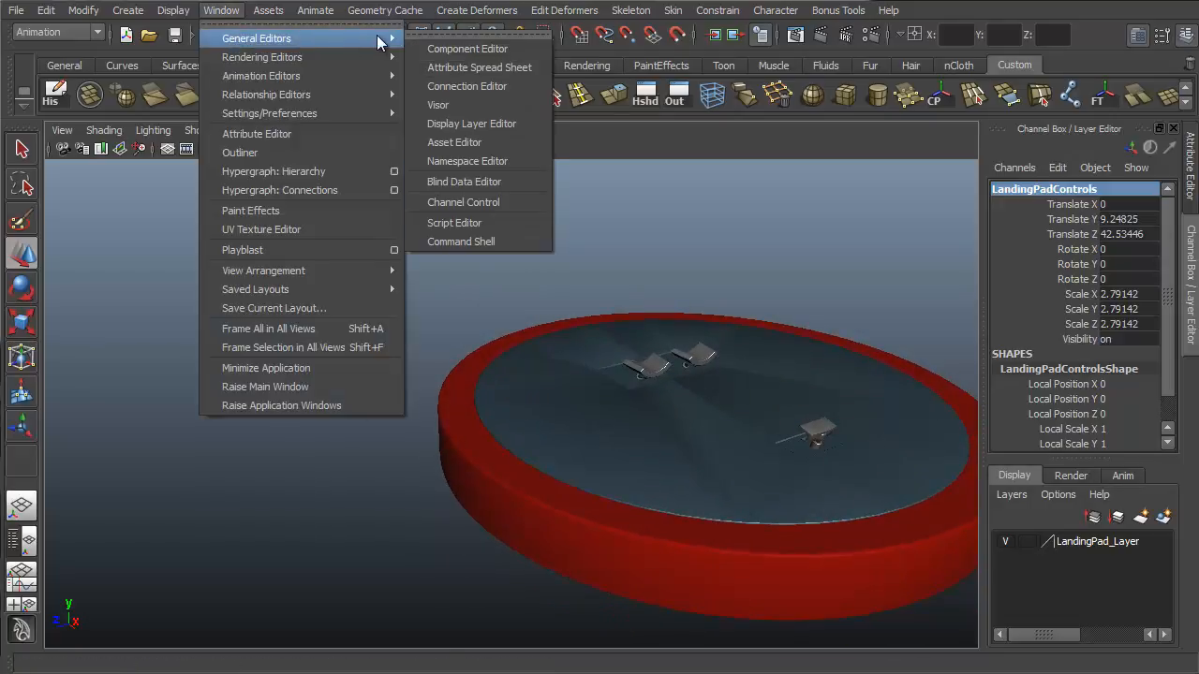
click(445, 203)
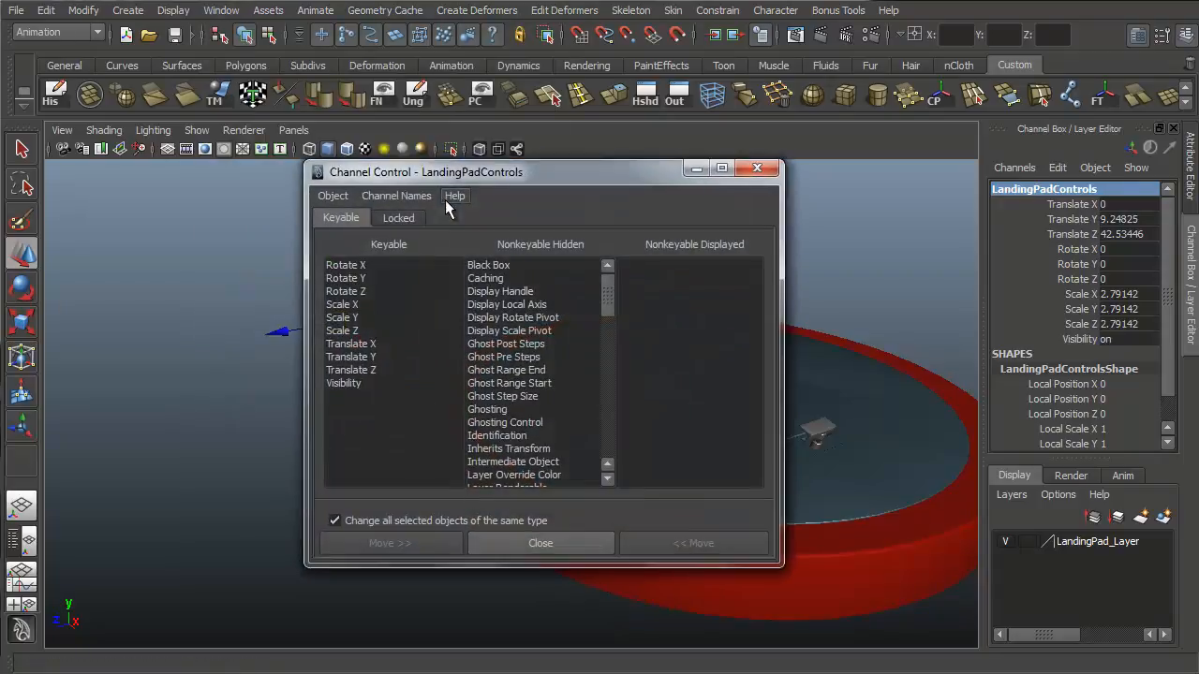
click(350, 267)
shift+click(355, 382)
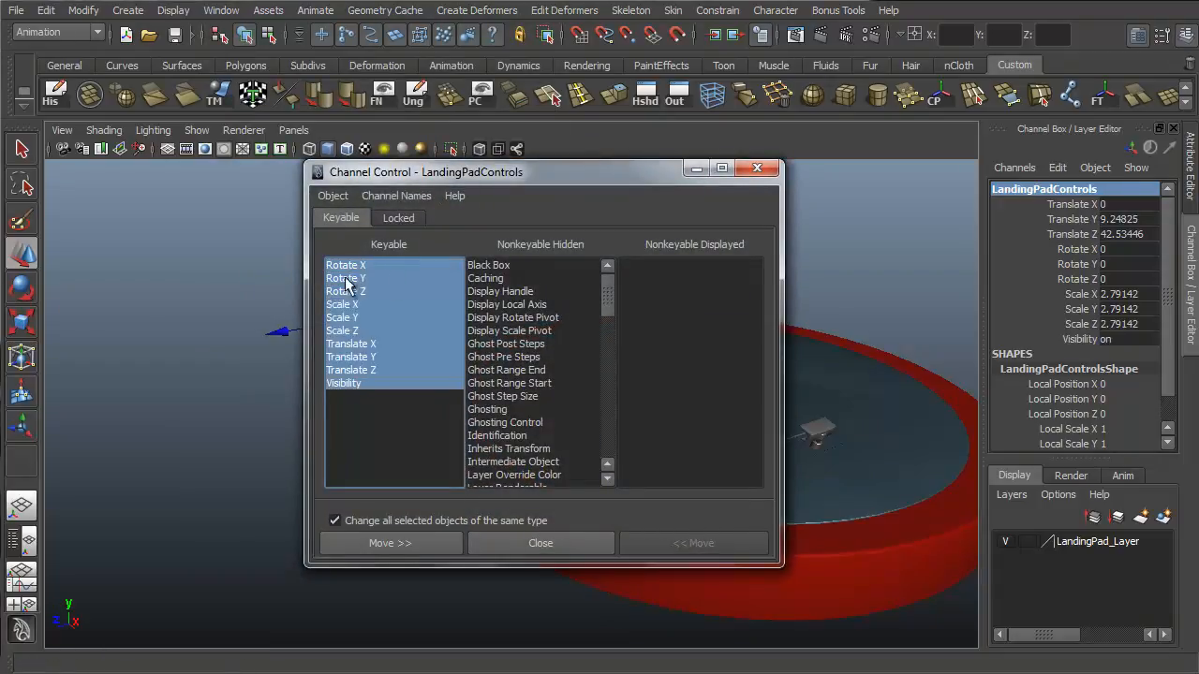
click(400, 540)
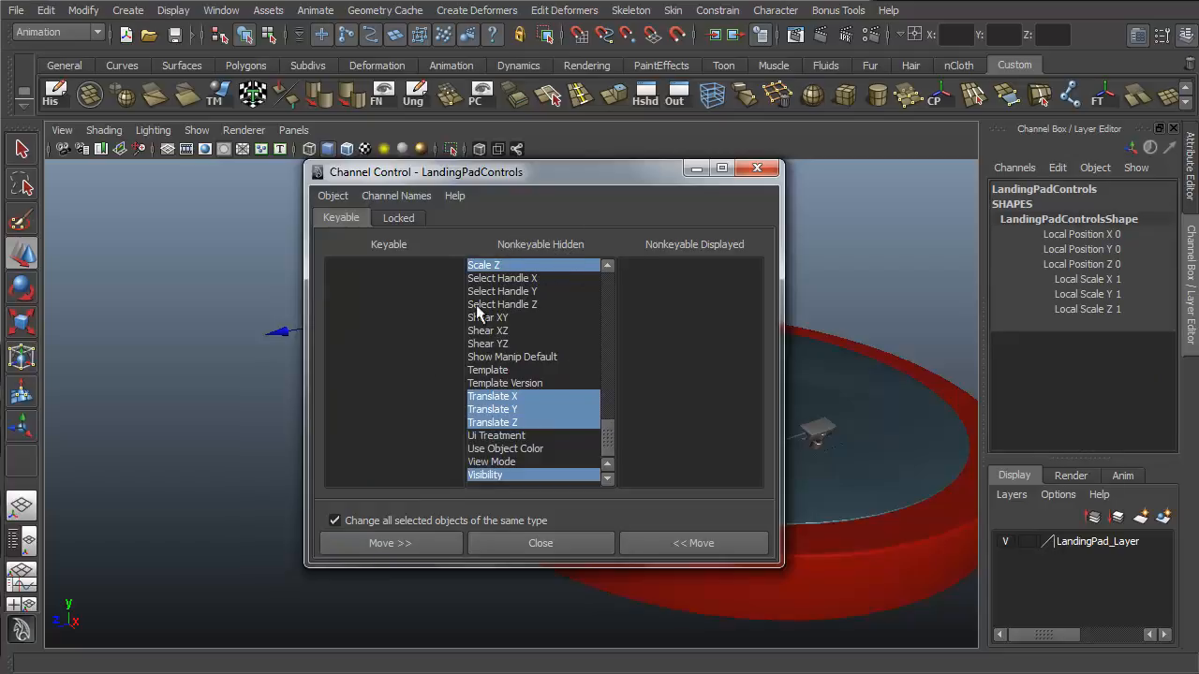
click(567, 542)
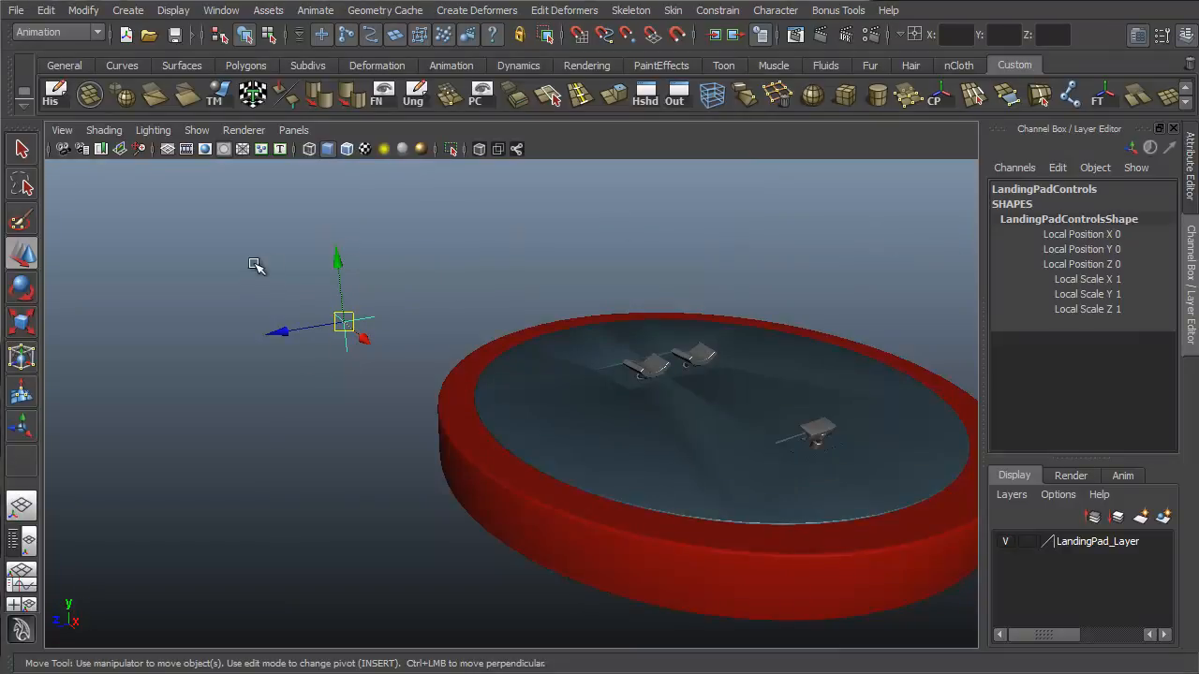
Add a keyable float attribute RDoor to LandingPadControls with minimum 0, maximum 10 and default 0
mouse_move(477, 327)
alt+mouse_down()
mouse_move(456, 301)
mouse_move(460, 324)
alt+mouse_up()
click(83, 11)
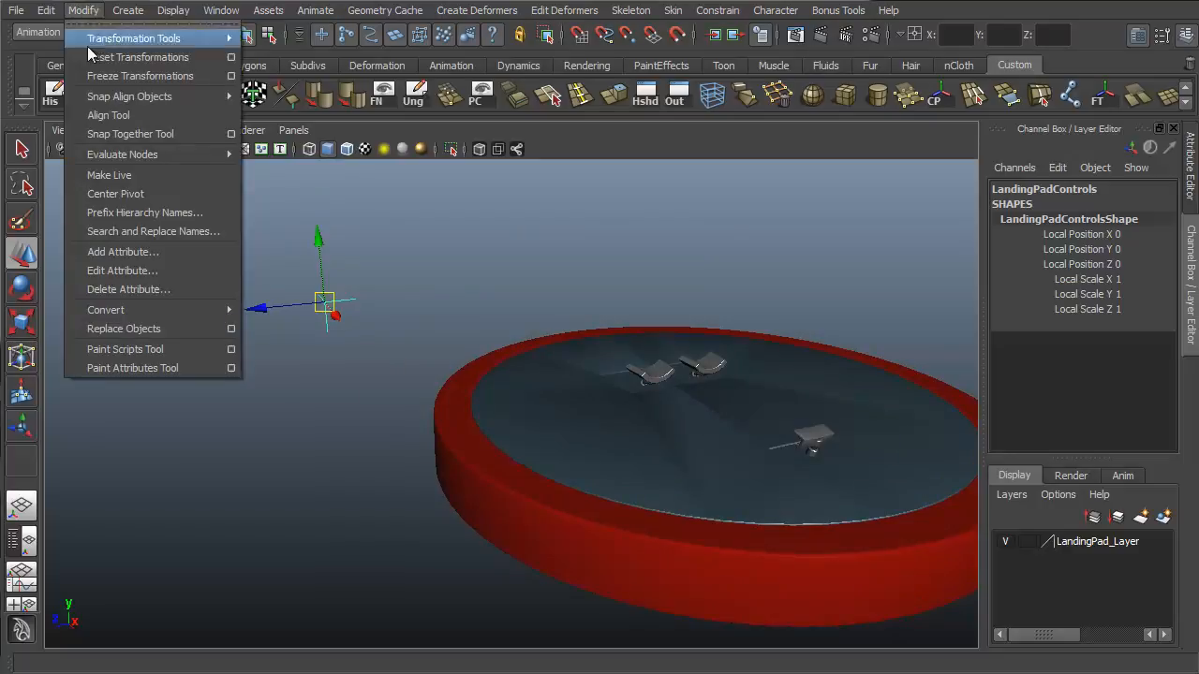
click(131, 252)
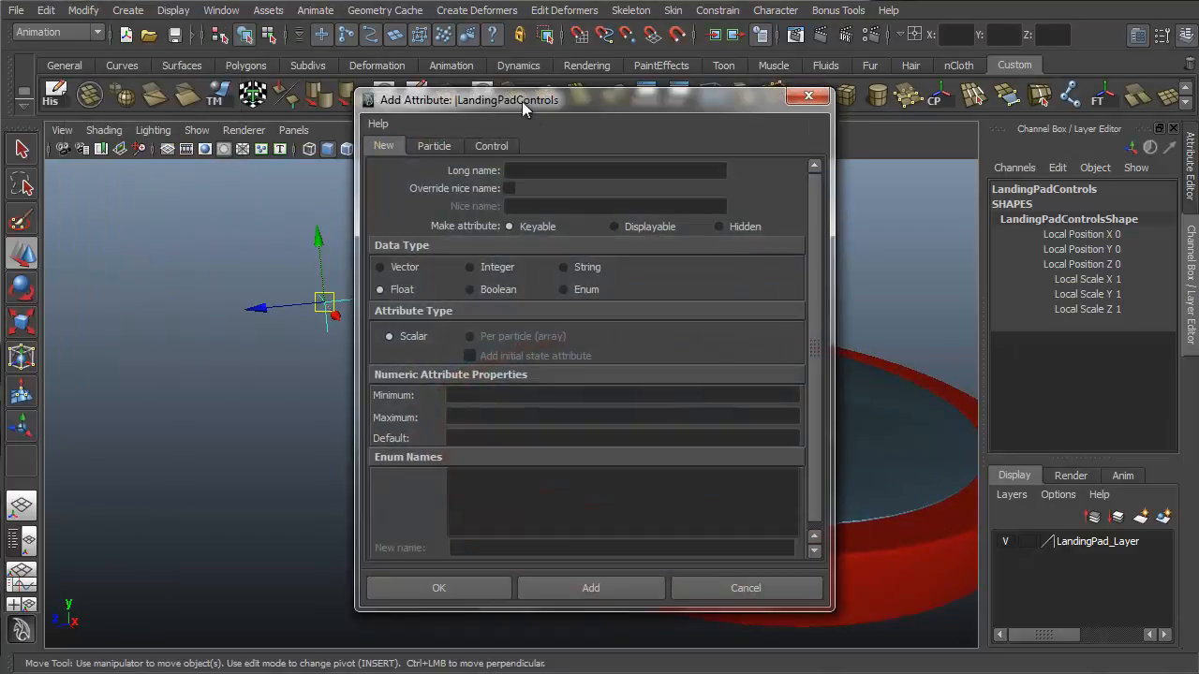
drag(522, 102, 228, 82)
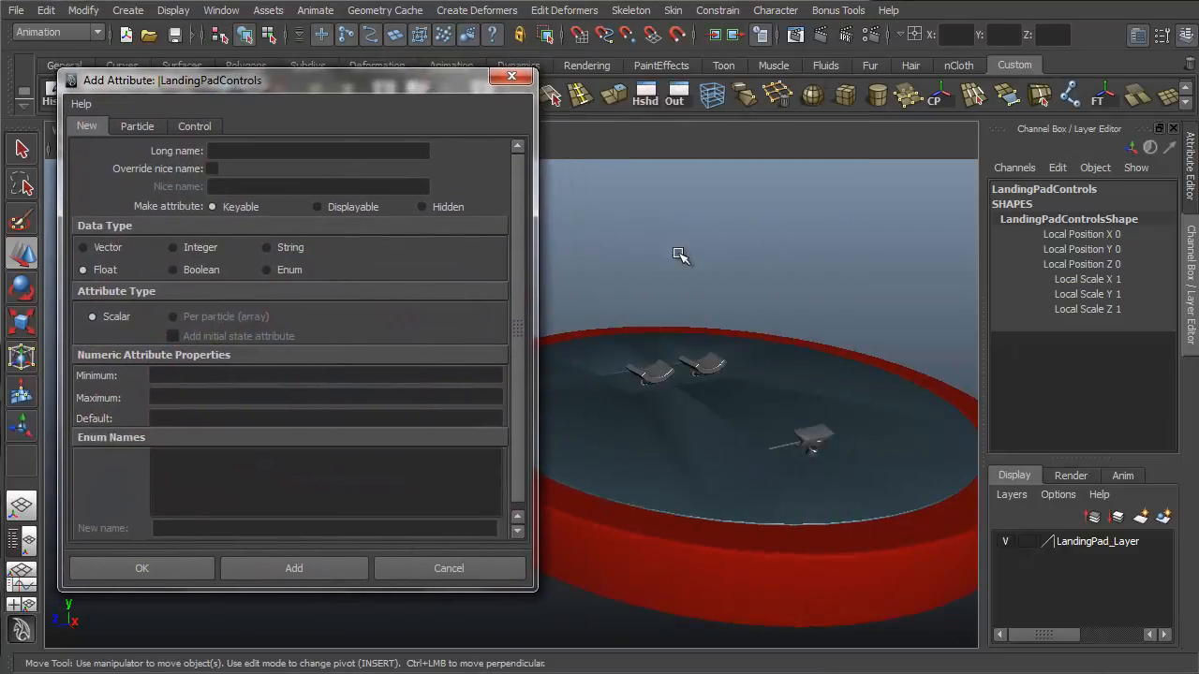
alt+drag(680, 255, 832, 417)
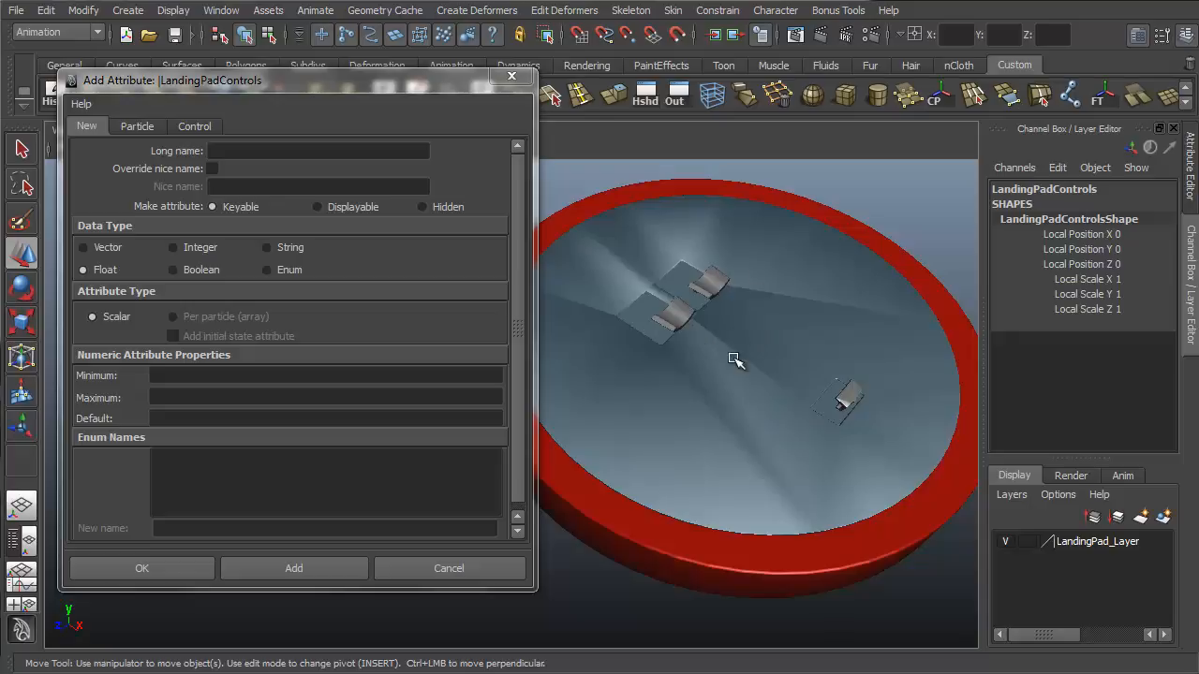
click(291, 155)
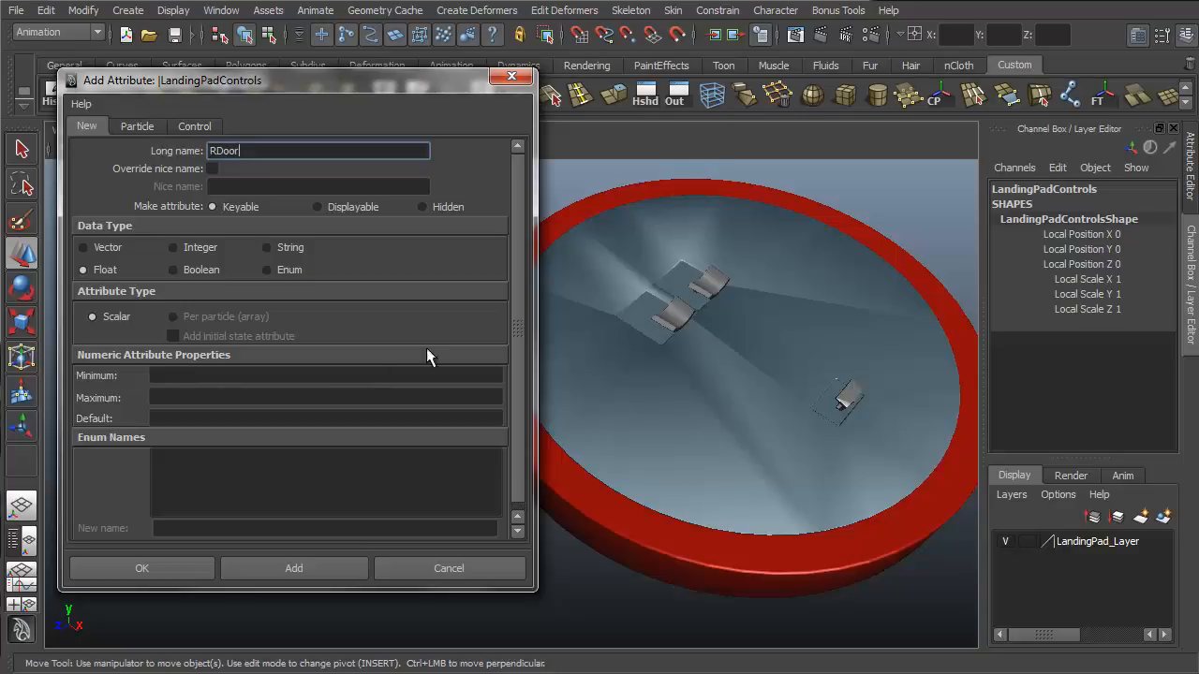
click(172, 375)
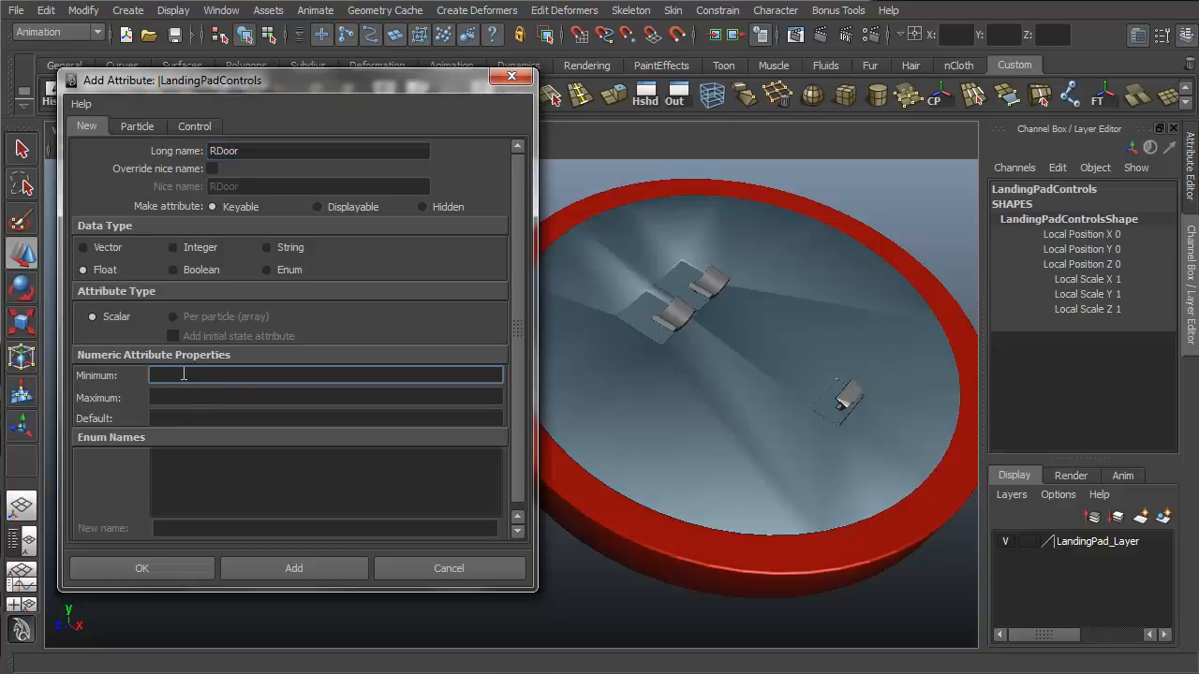
click(178, 398)
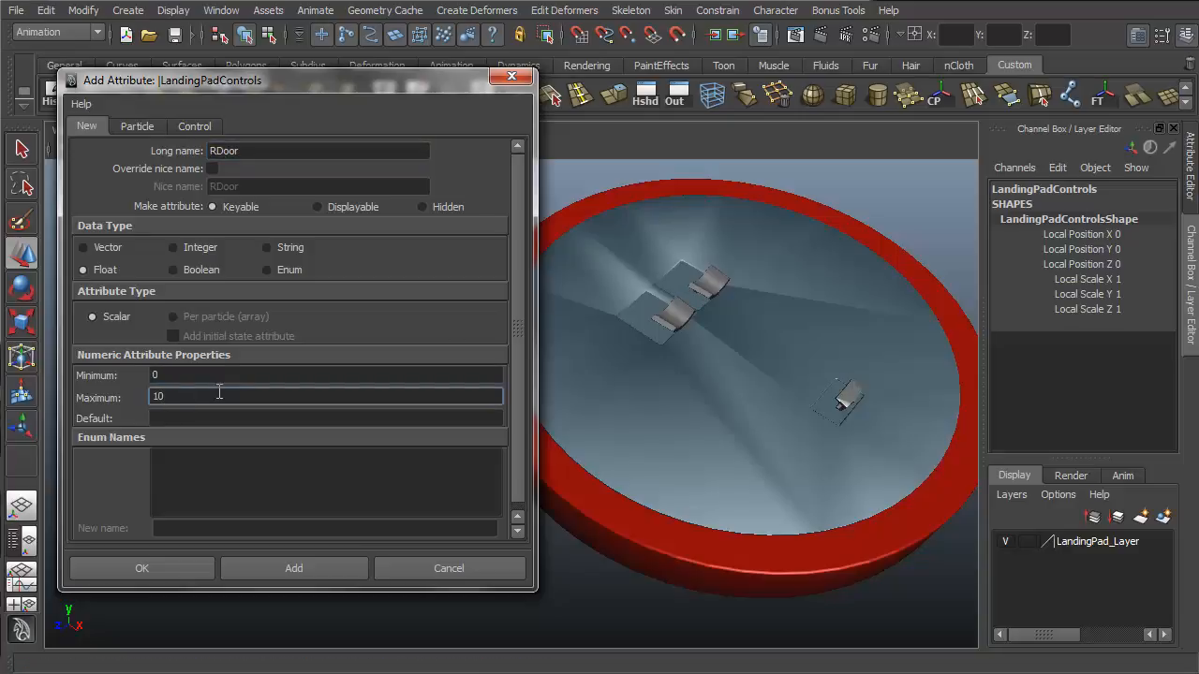
click(184, 416)
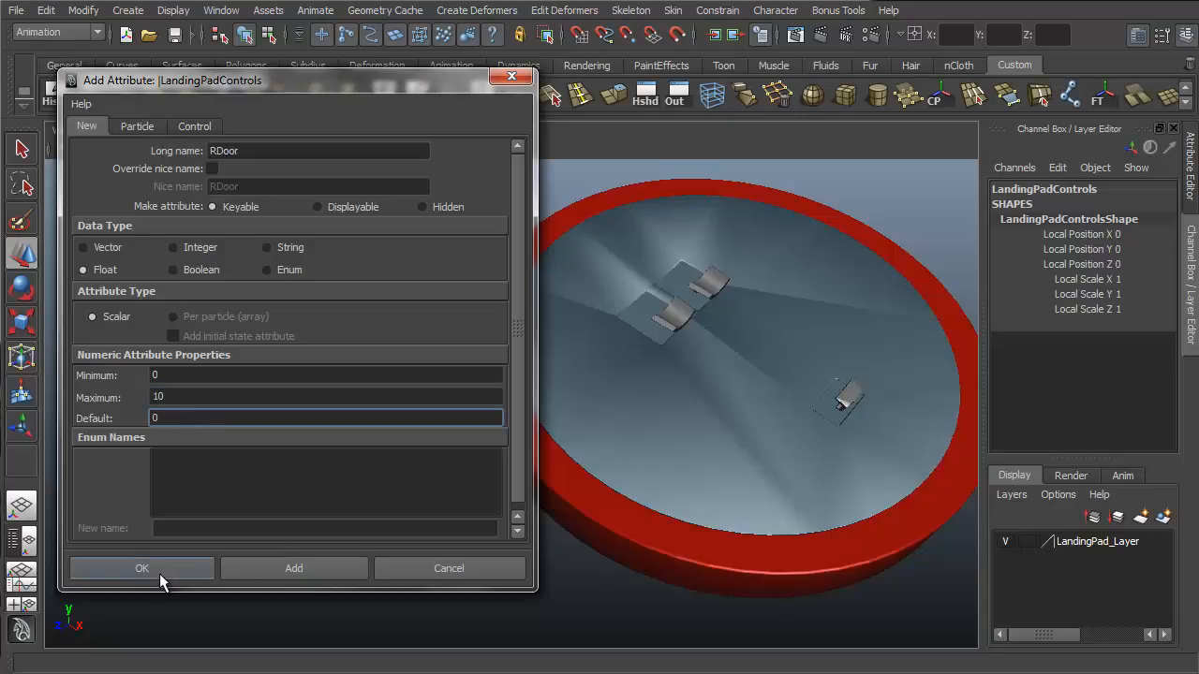
click(264, 569)
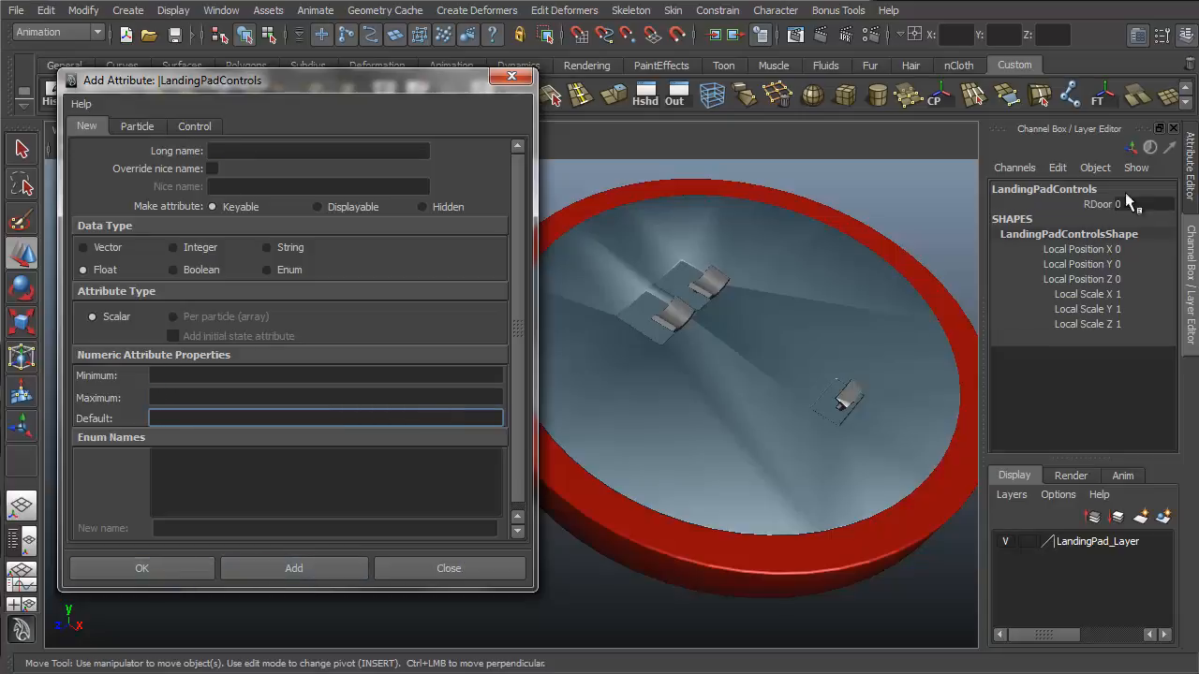
Add a keyable float attribute LDoor to LandingPadControls with minimum 0, maximum 10 and default 0
click(217, 151)
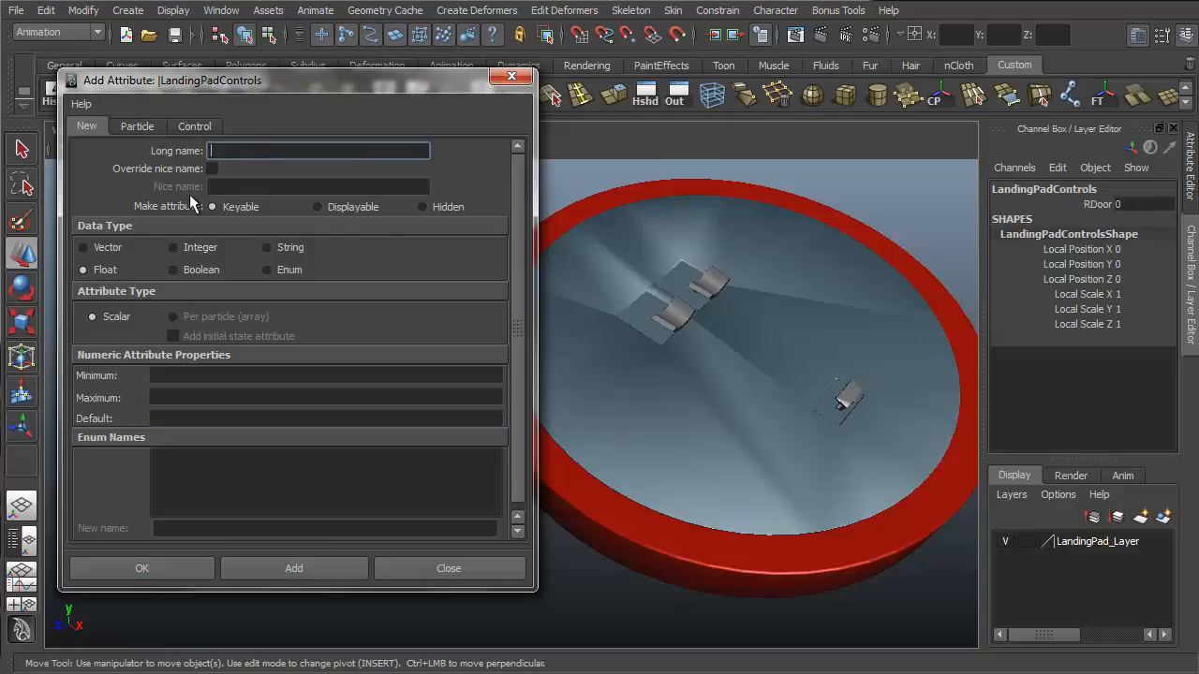
text(LDoor)
click(168, 374)
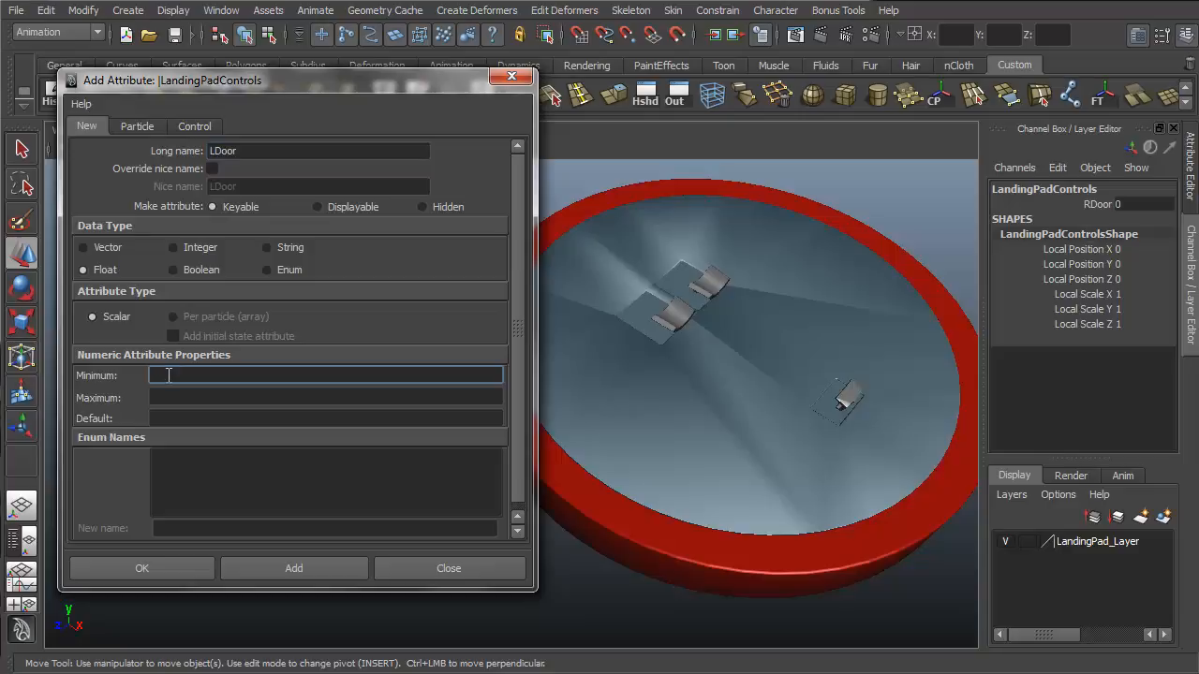
text(0)
click(178, 397)
text(10)
click(180, 421)
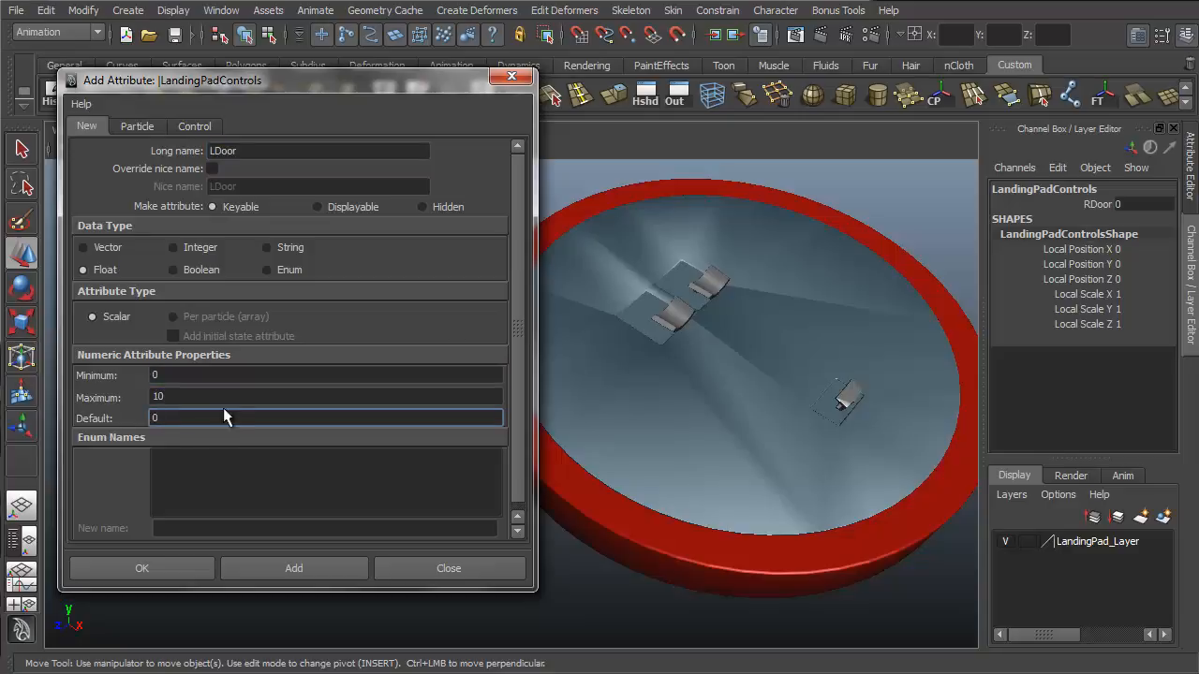
text(0)
click(296, 569)
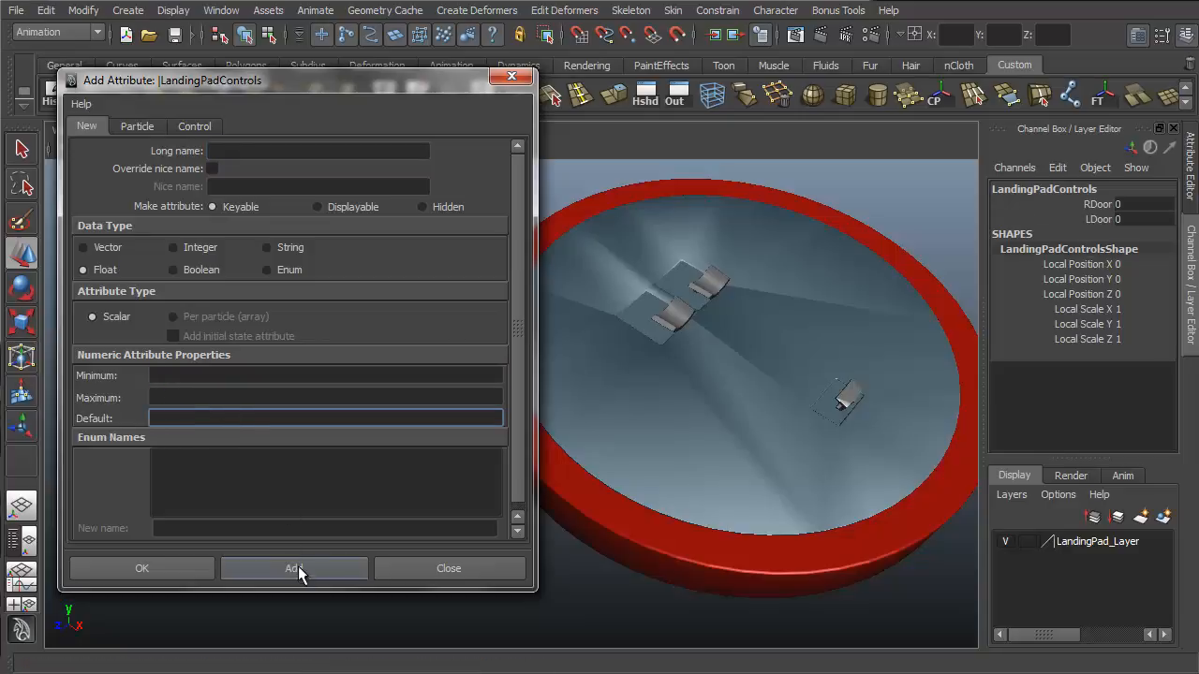
Add a keyable float attribute MDoor to LandingPadControls with minimum 0, maximum 10 and default 0
click(249, 150)
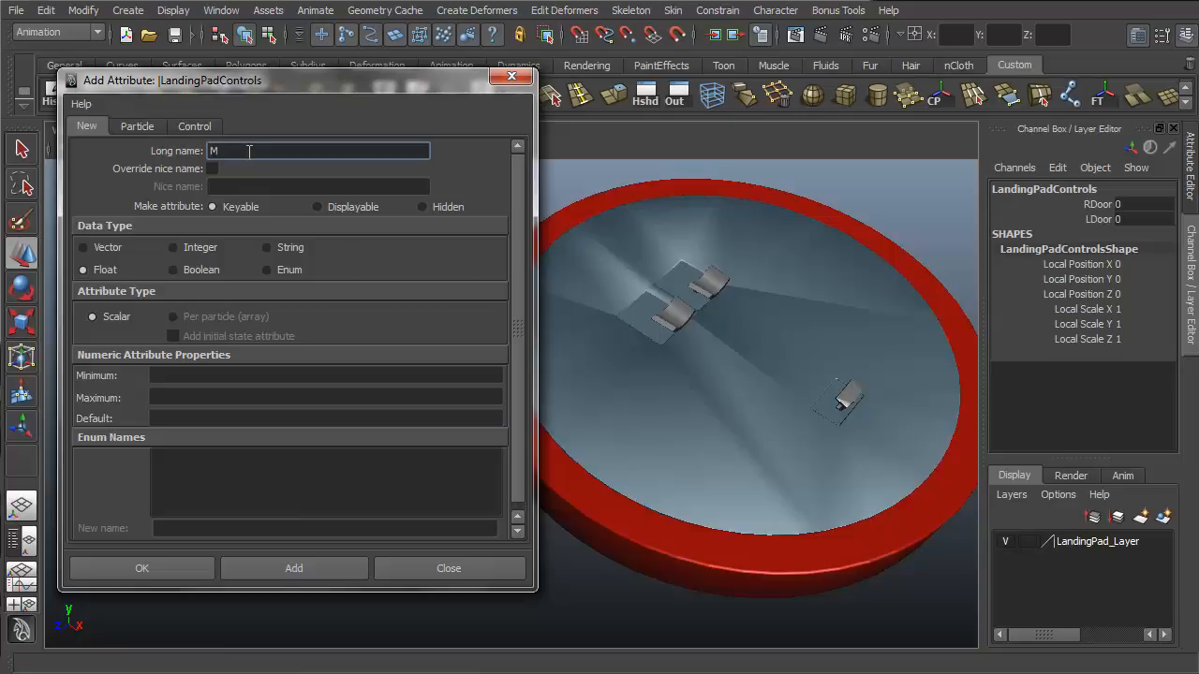
text(MDoor)
click(159, 375)
text(0)
click(180, 396)
text(10)
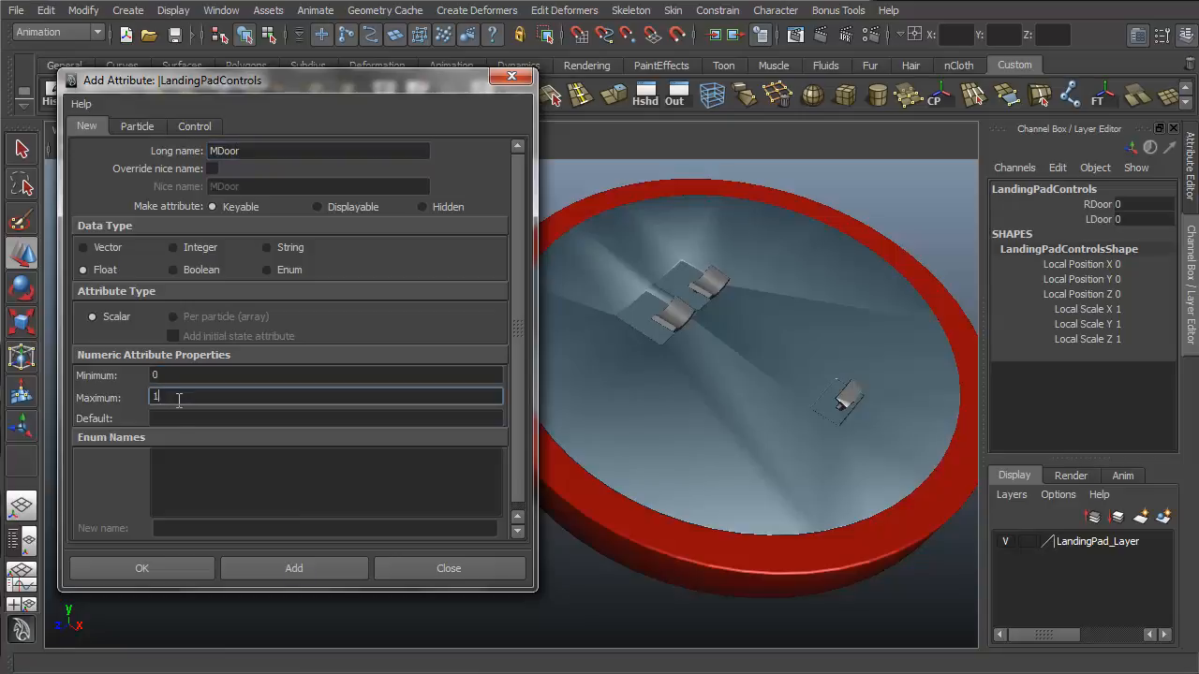
click(175, 419)
click(294, 569)
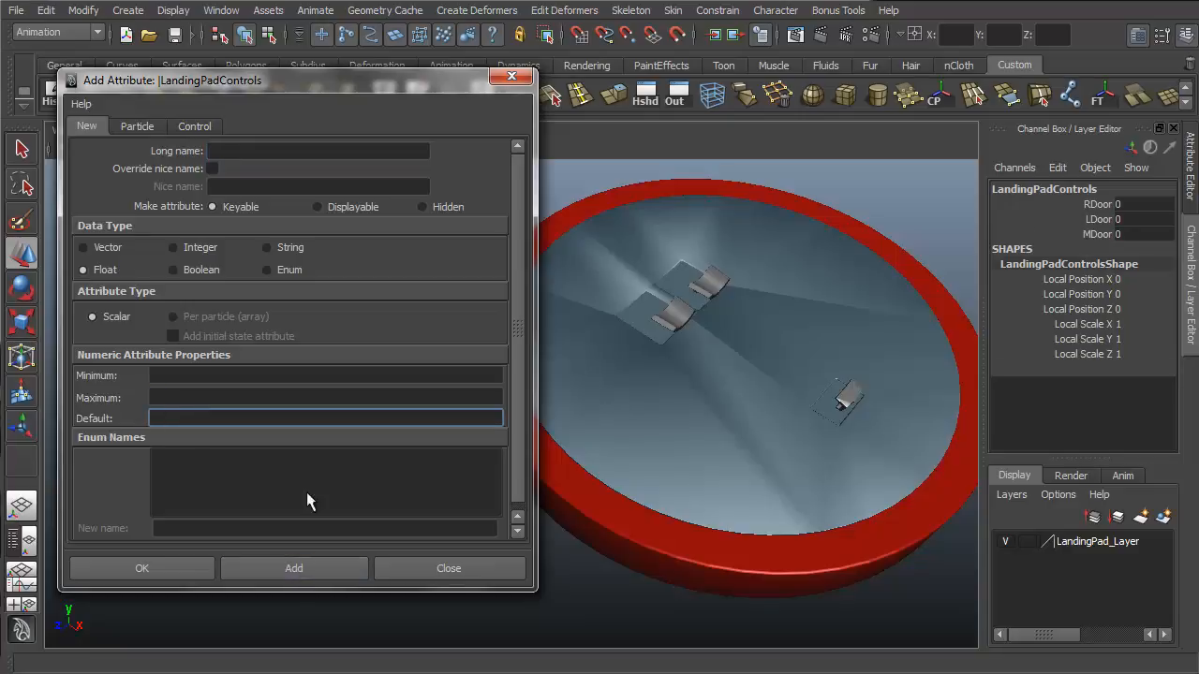
Name the new attribute RArm and switch the viewport to wireframe for a close look at the landing arm mechanism
click(236, 156)
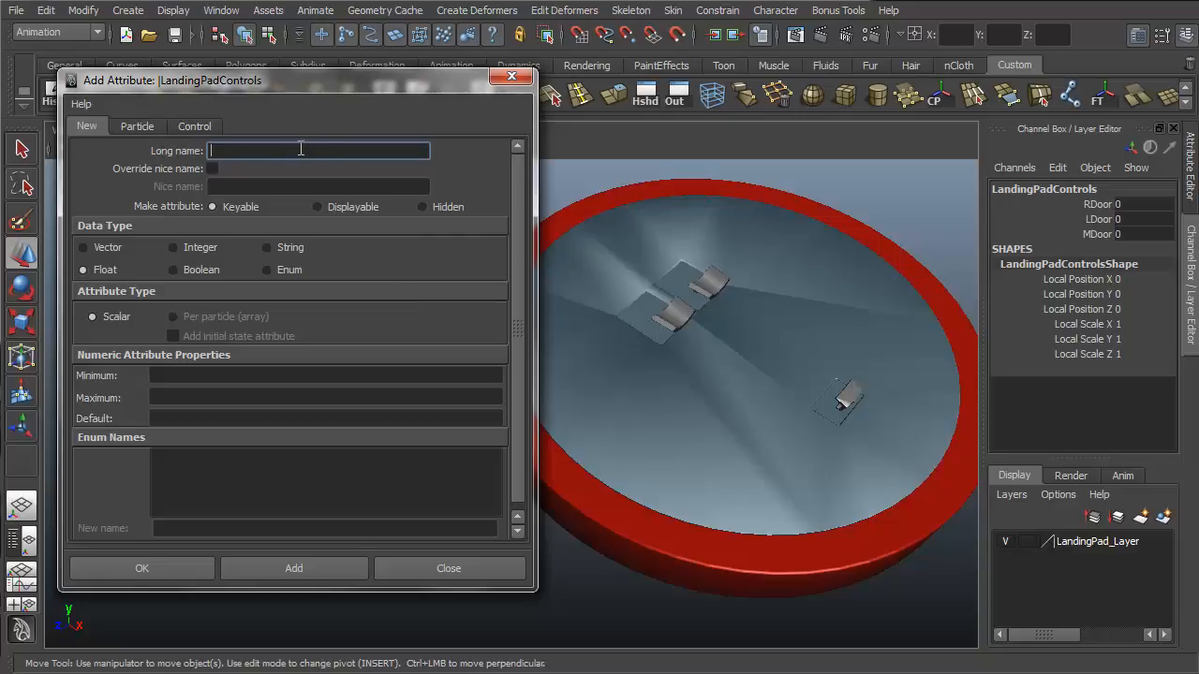
text(RArm)
key(Tab)
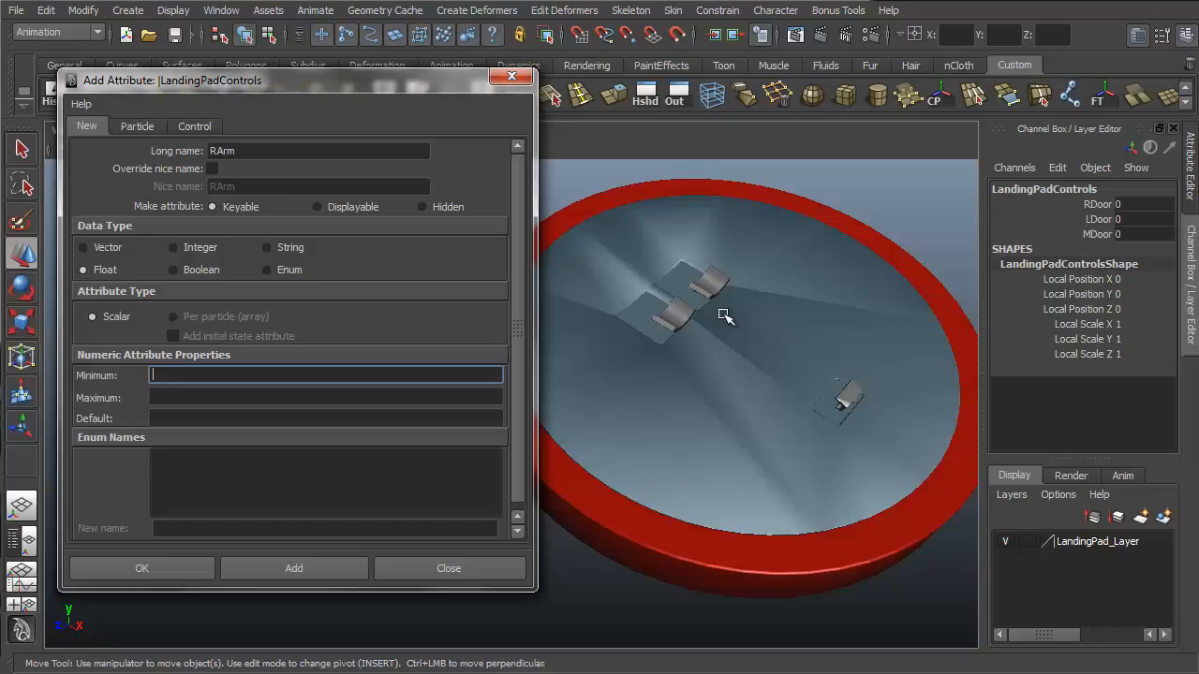
text(4)
alt+drag(714, 376, 763, 353)
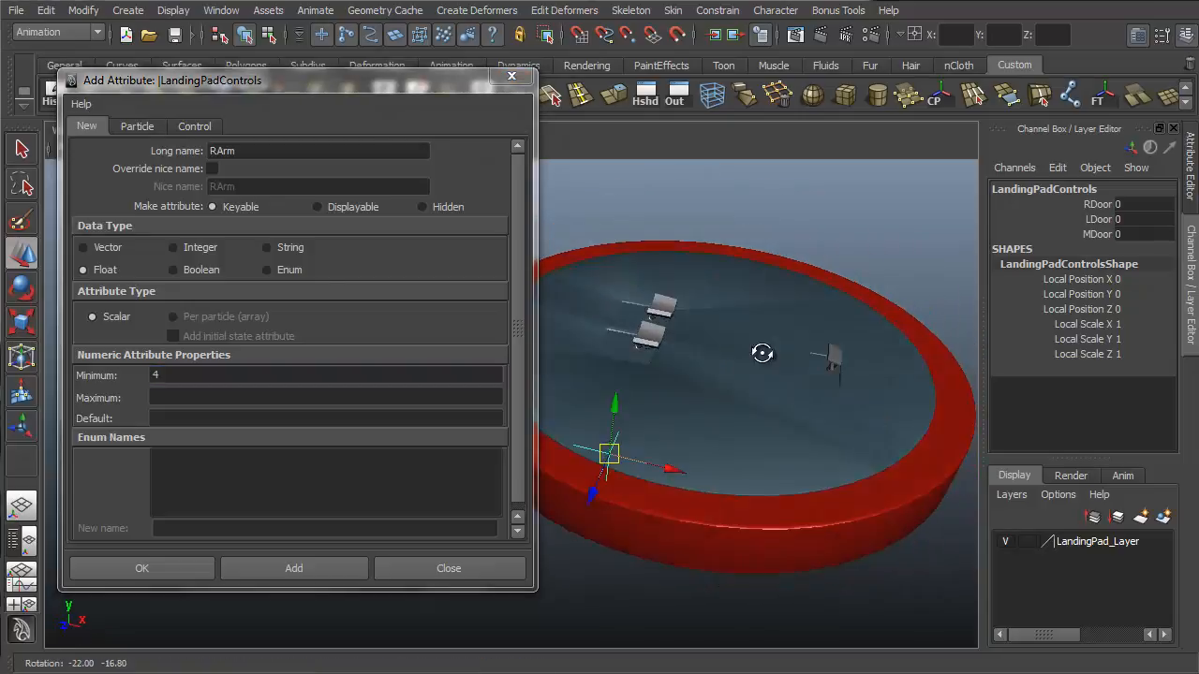
alt+middle_drag(722, 320, 736, 346)
alt+right_drag(736, 346, 795, 365)
key(4)
alt+drag(794, 364, 703, 340)
alt+right_drag(704, 340, 832, 354)
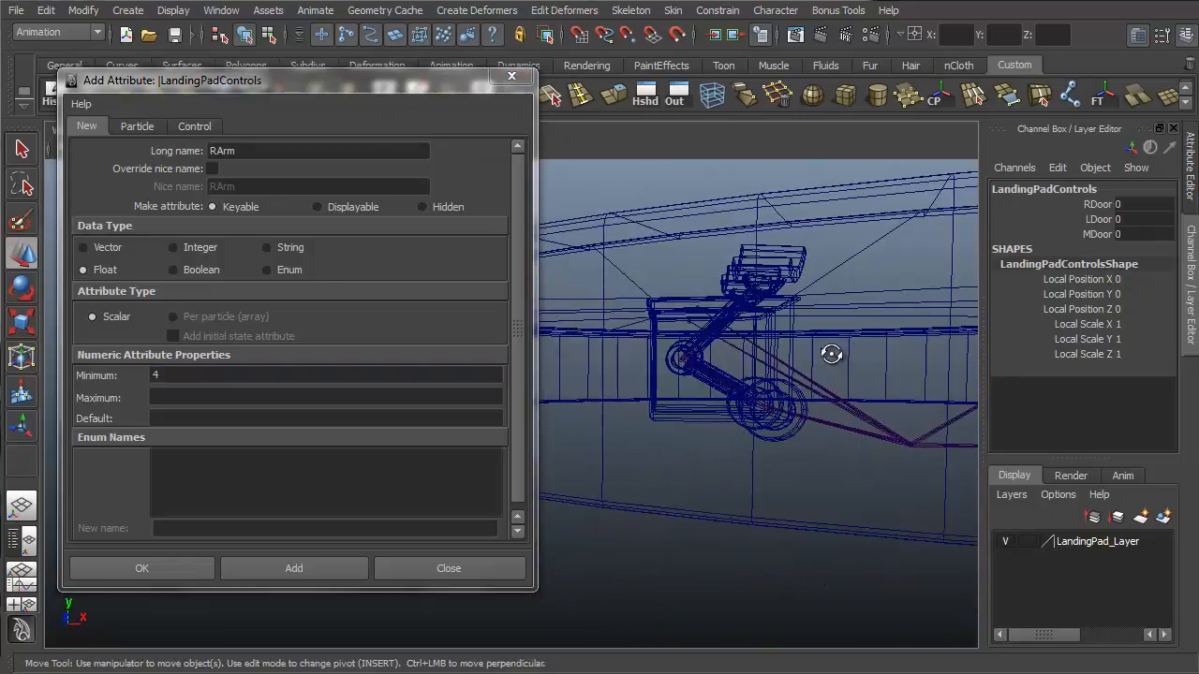
alt+drag(832, 354, 811, 472)
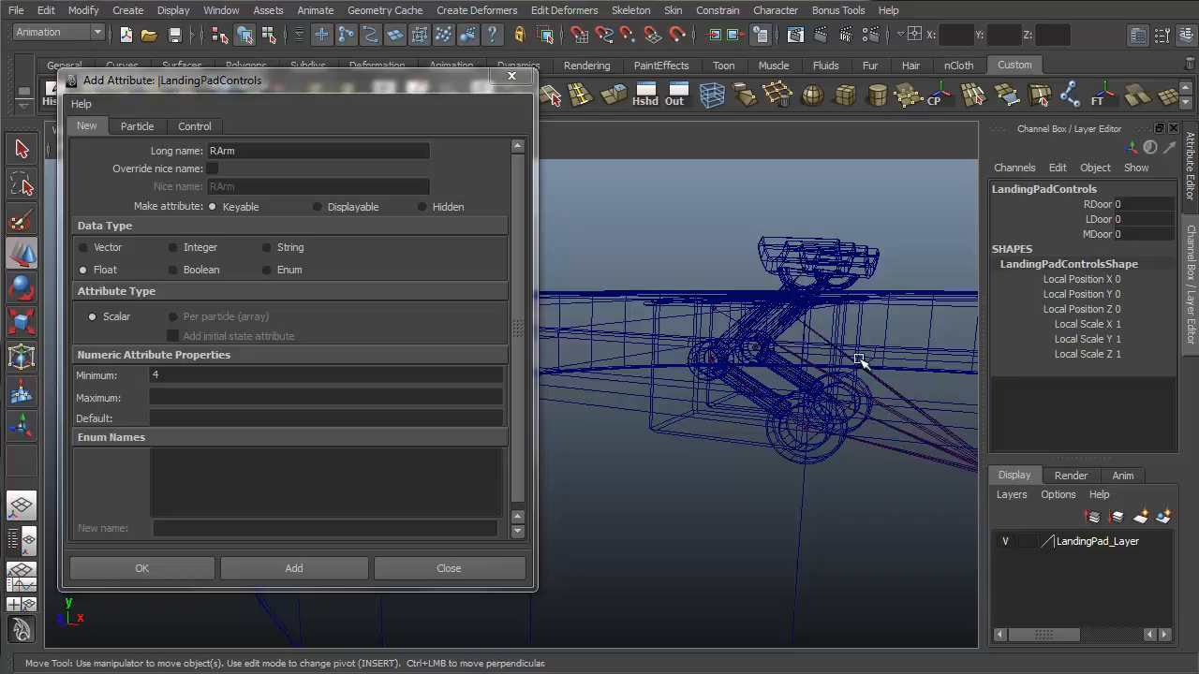
Set the RArm float attribute to minimum 0, maximum 100 and default 0, and add it to LandingPadControls
click(185, 375)
key(BackSpace)
text(0)
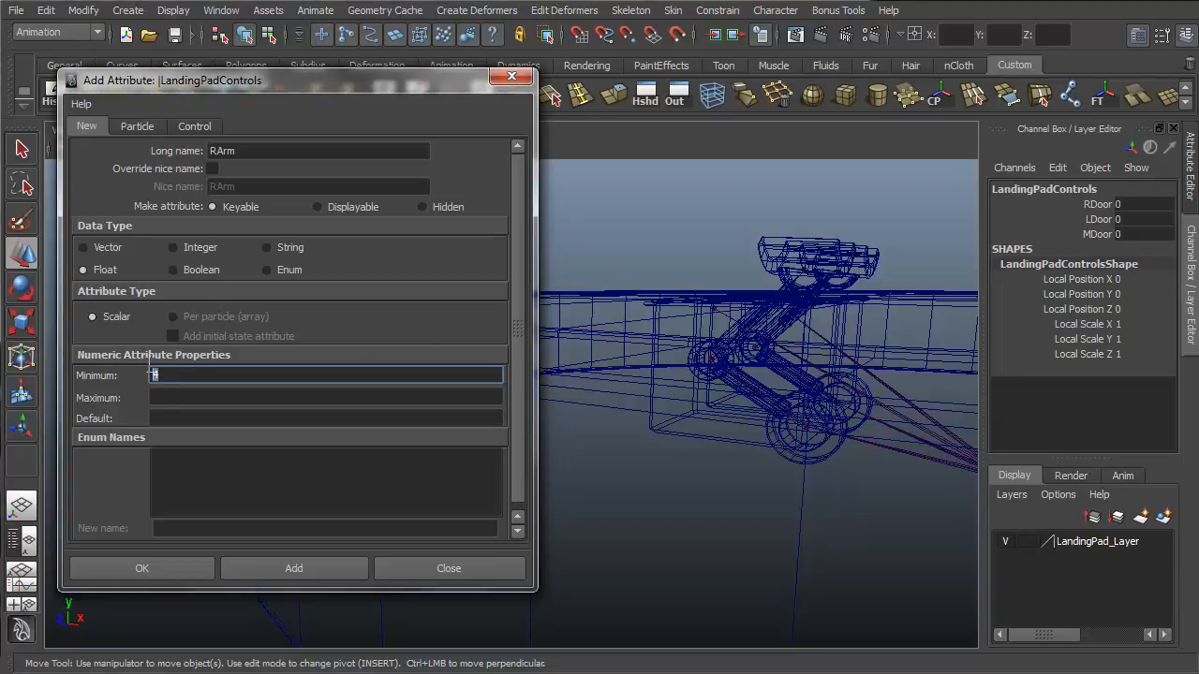
click(189, 396)
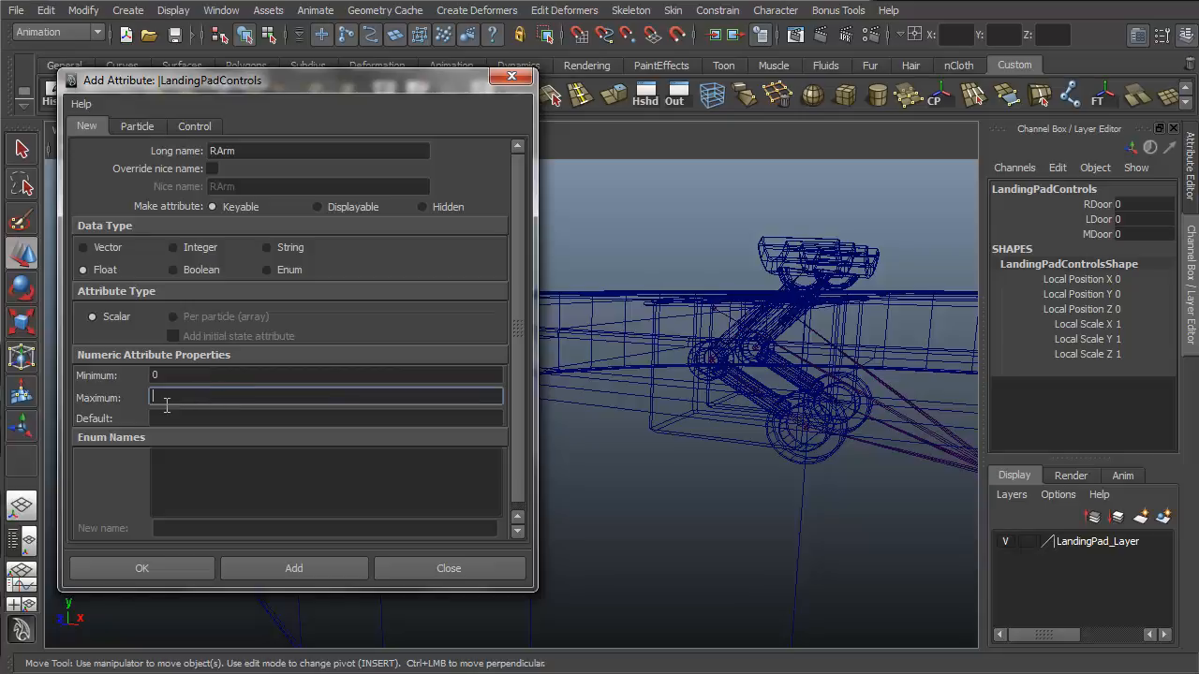
text(100)
click(161, 418)
text(0)
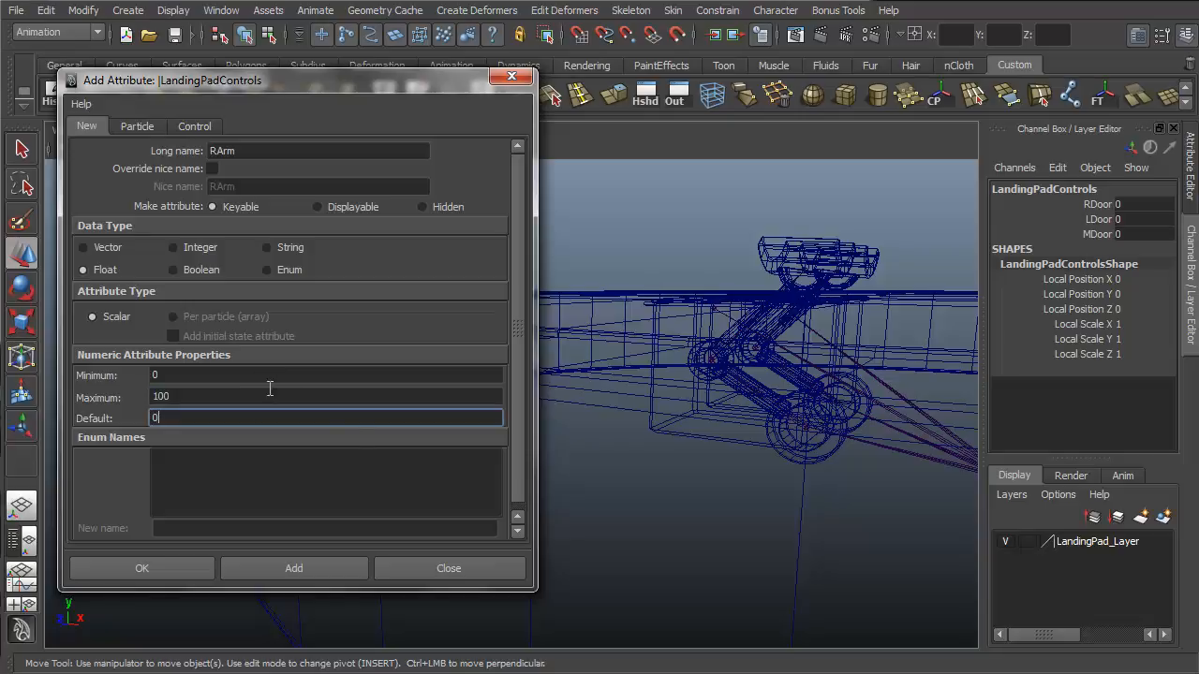
click(303, 566)
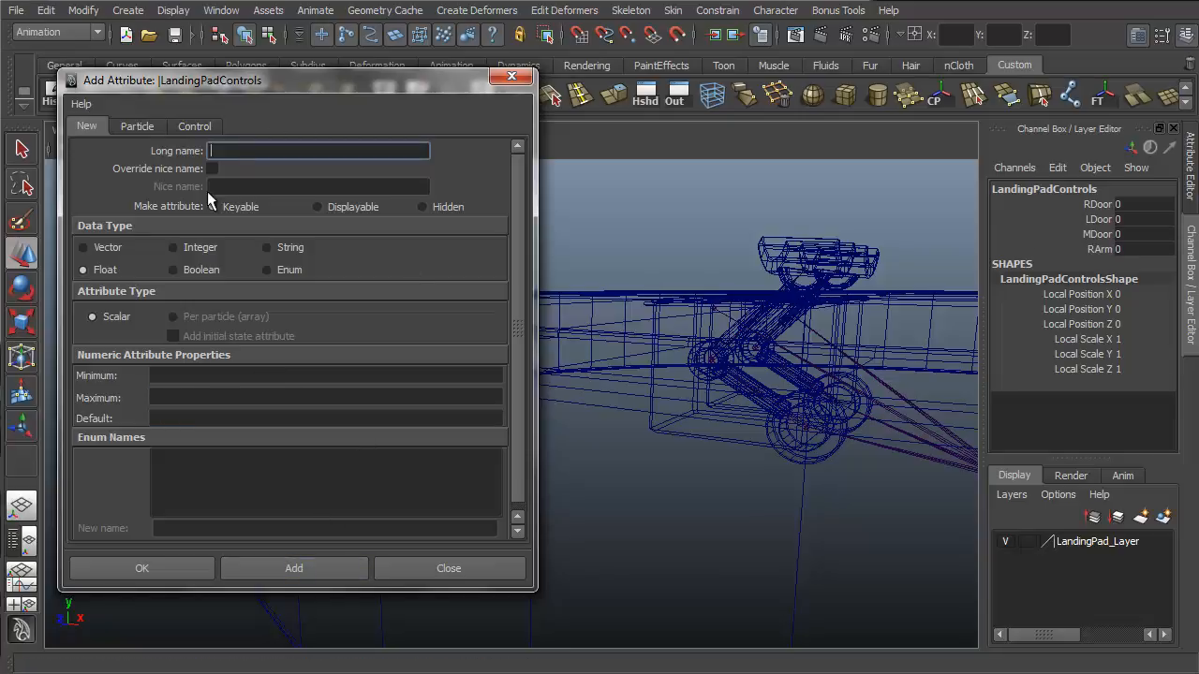
Add a keyable float attribute LArm to LandingPadControls with minimum 0, maximum 100 and default 0
text(LArm)
click(217, 373)
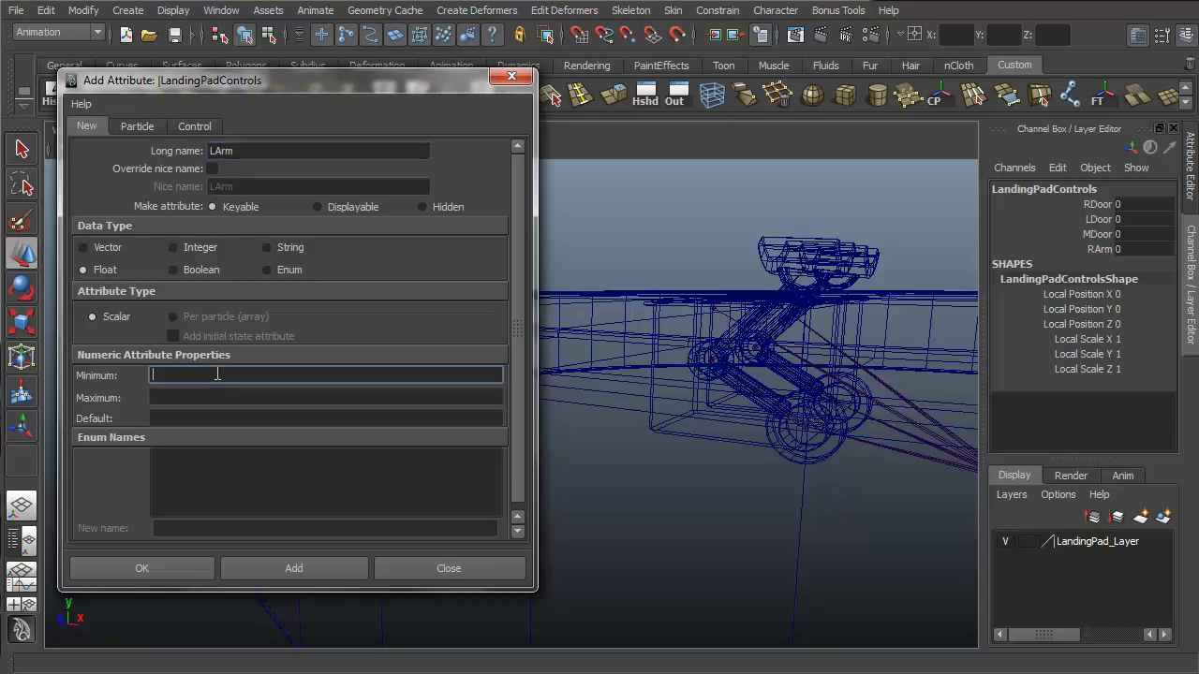
text(0)
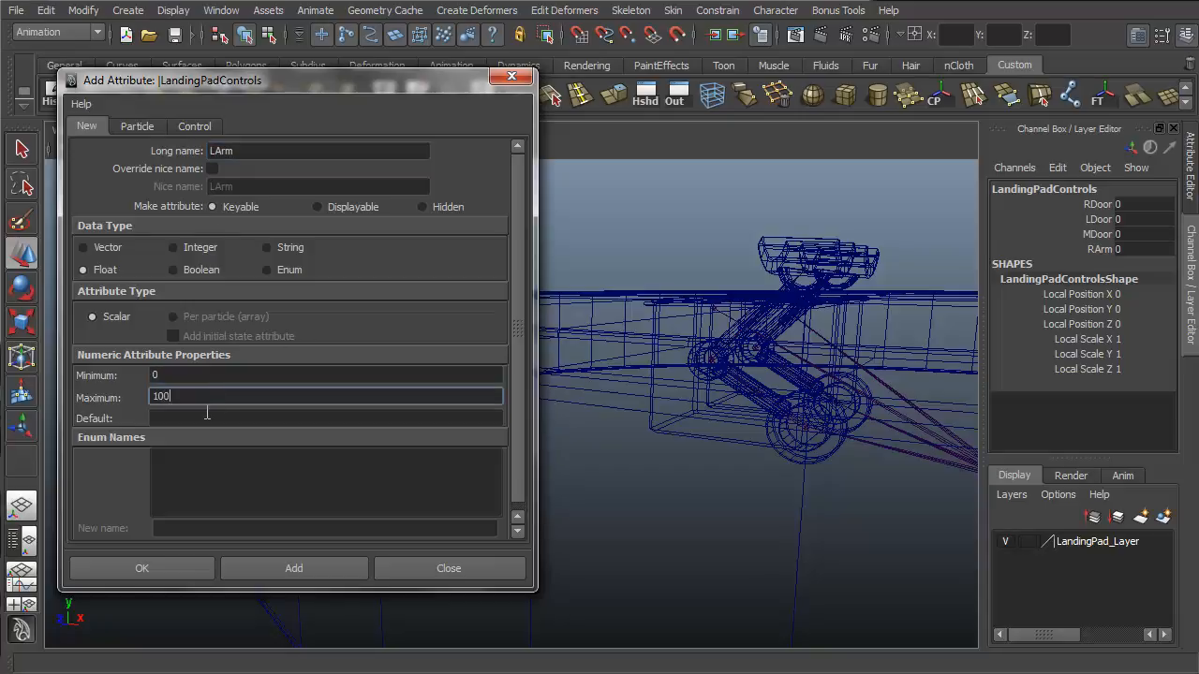
click(207, 413)
text(0)
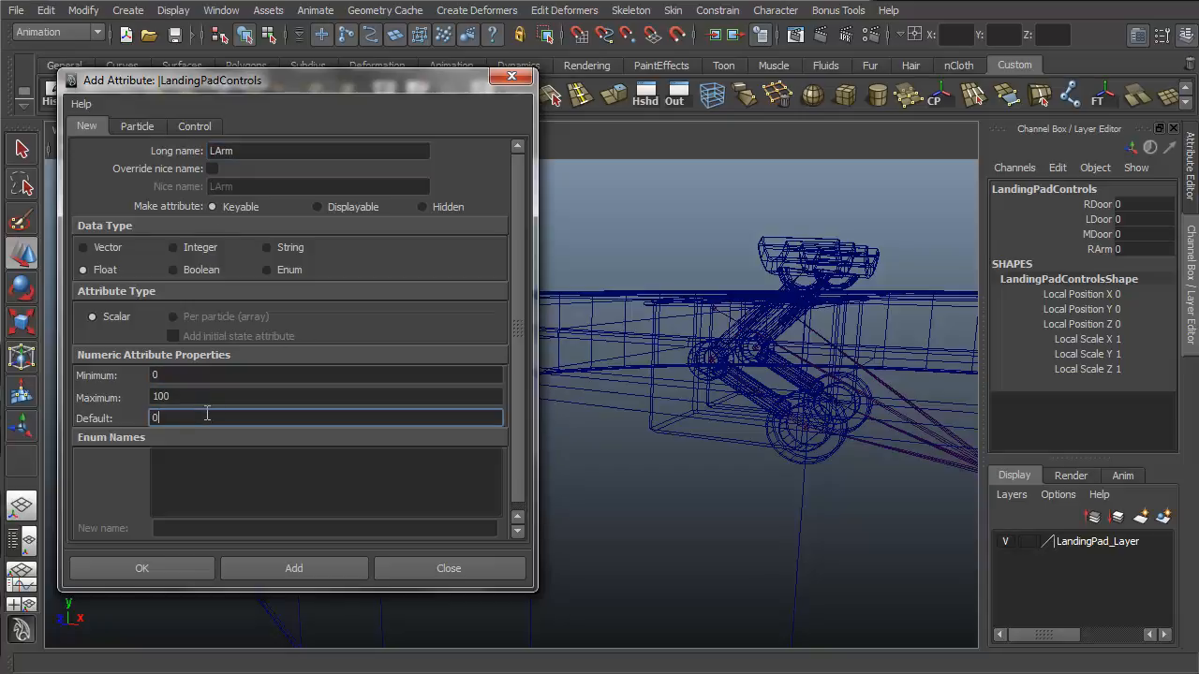
click(294, 569)
Add a keyable float attribute MArm with minimum 0, maximum 10 and default 0, and finish adding attributes
click(242, 153)
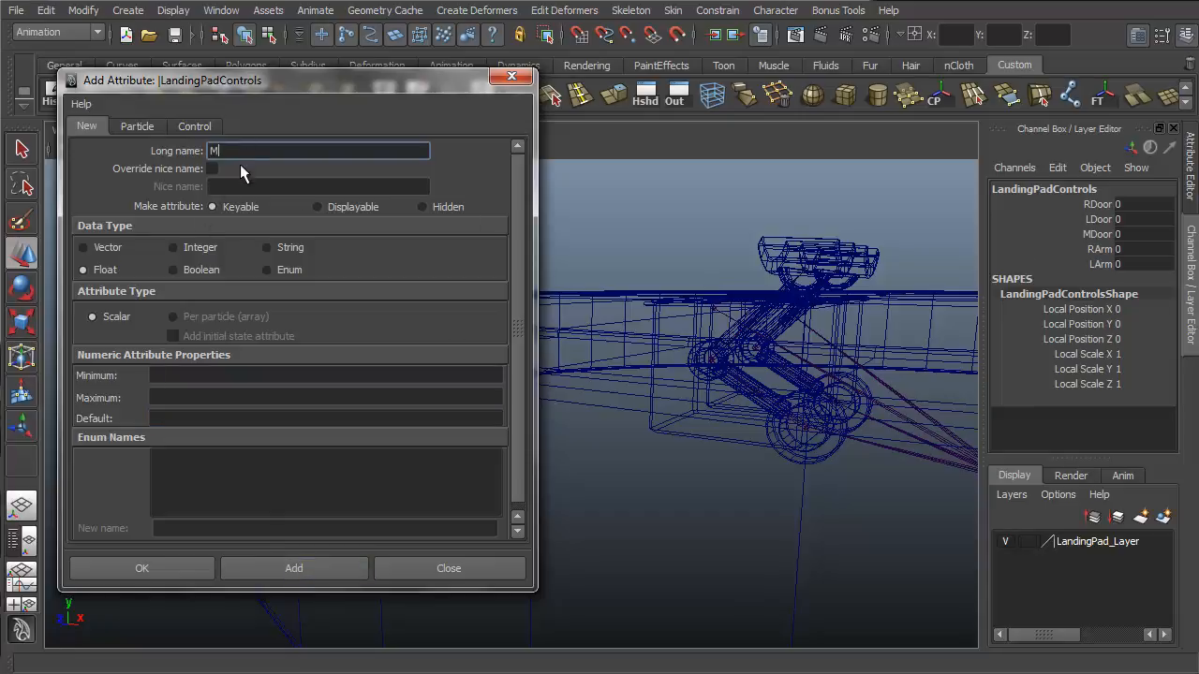
alt+middle_drag(827, 383, 714, 349)
alt+right_drag(833, 344, 796, 339)
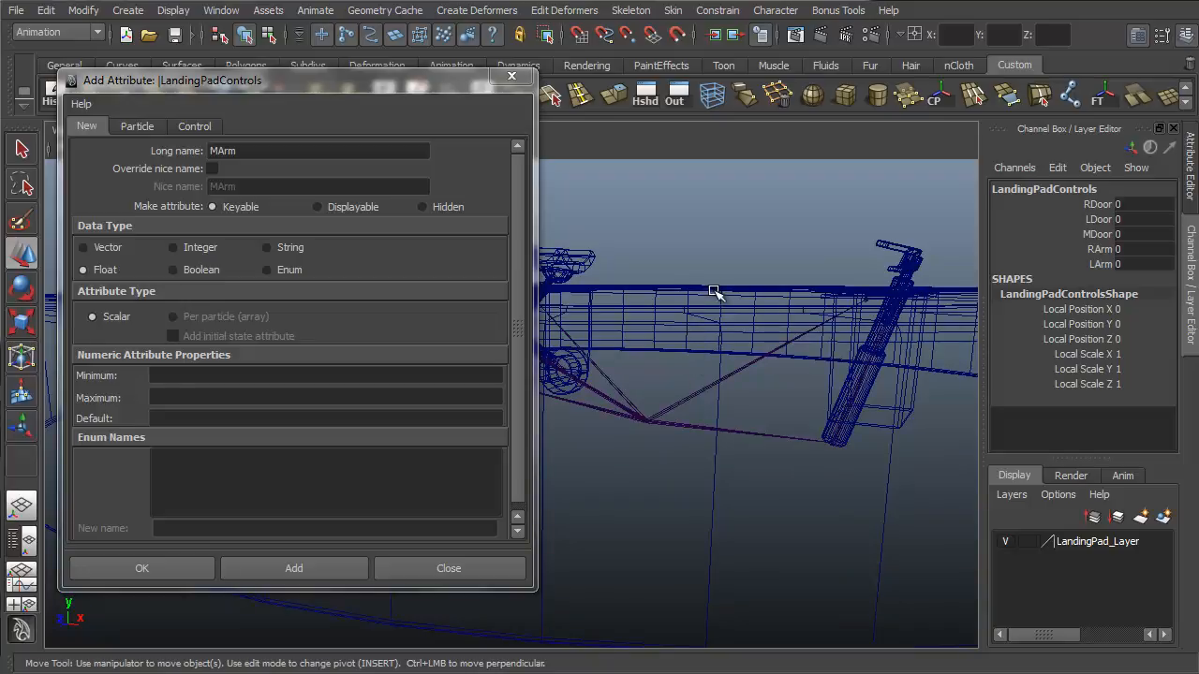
click(178, 375)
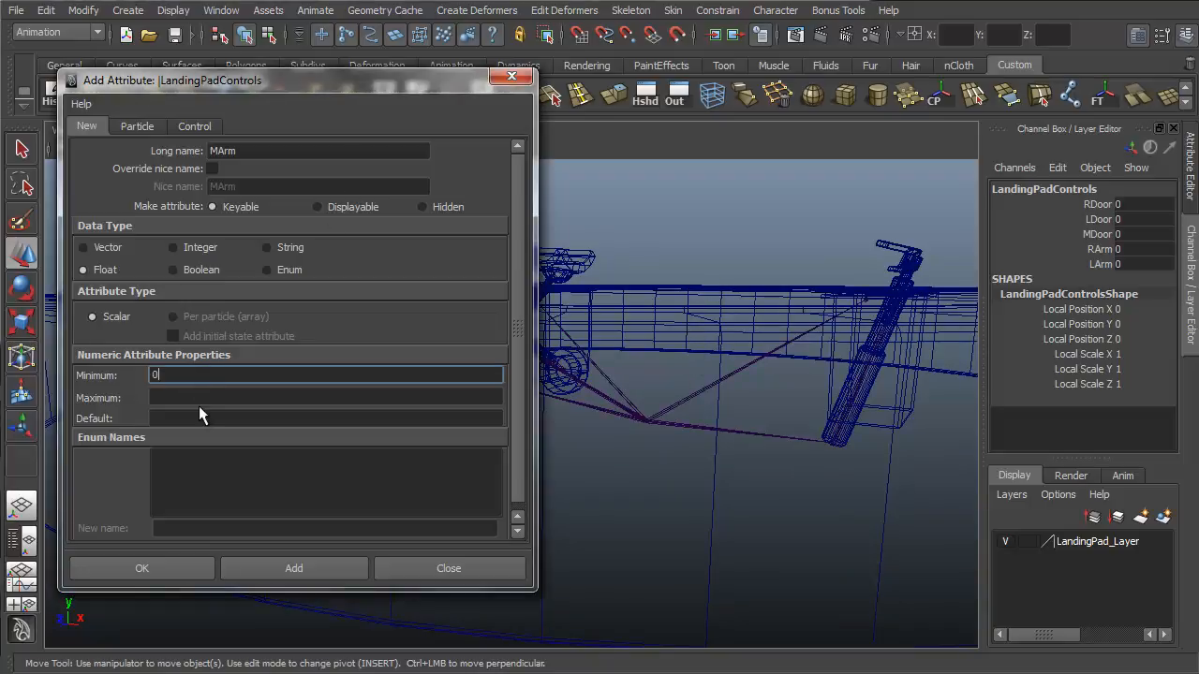
click(206, 395)
click(202, 417)
text(0)
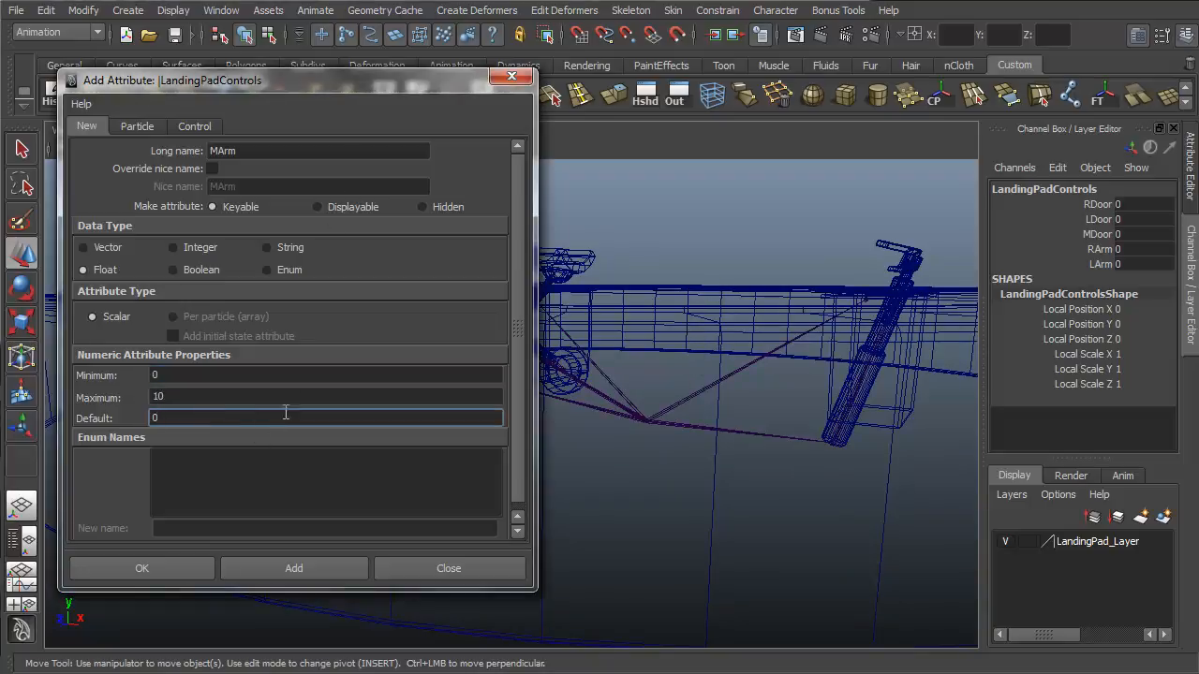
click(181, 568)
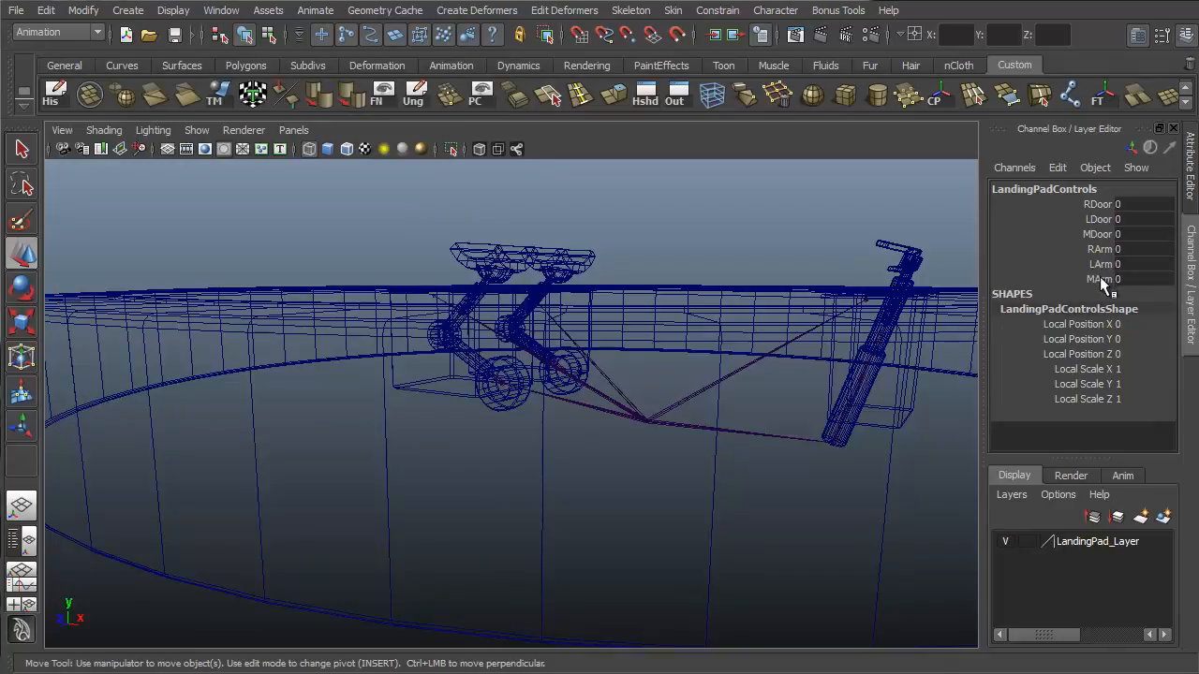
Switch the viewport from wireframe to smooth shaded display with the landing arms and doors in view
alt+right_drag(698, 357, 487, 356)
alt+drag(487, 356, 394, 370)
alt+drag(490, 343, 516, 388)
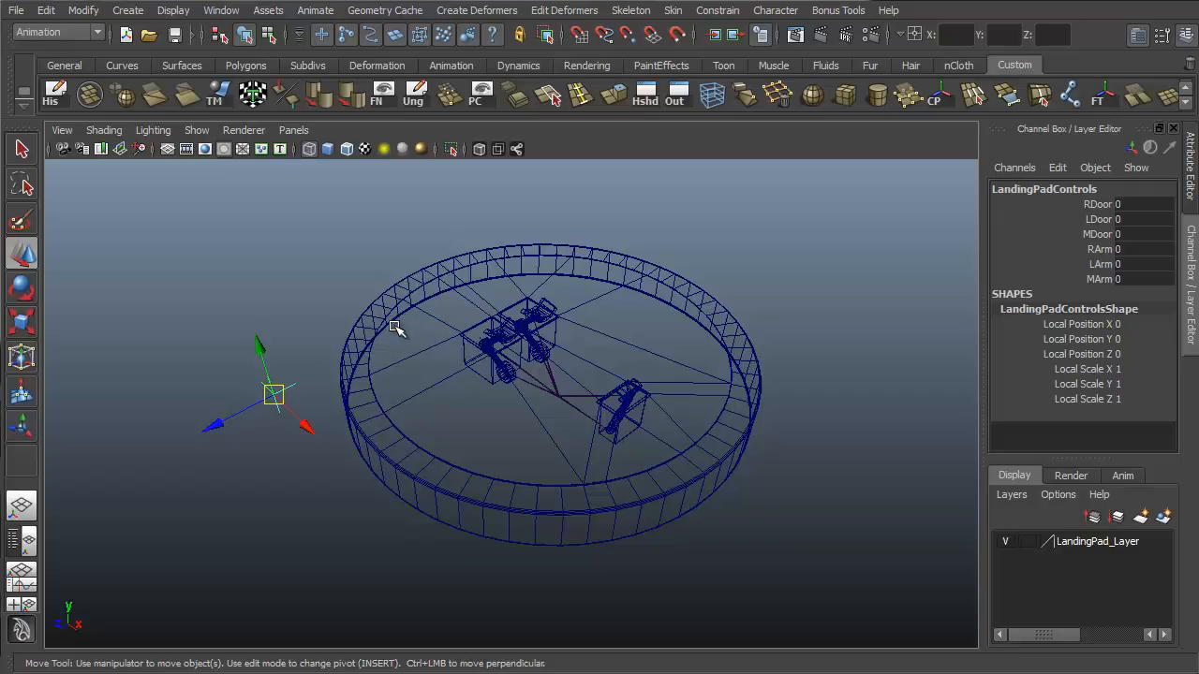
alt+drag(398, 333, 388, 437)
alt+right_drag(388, 437, 506, 450)
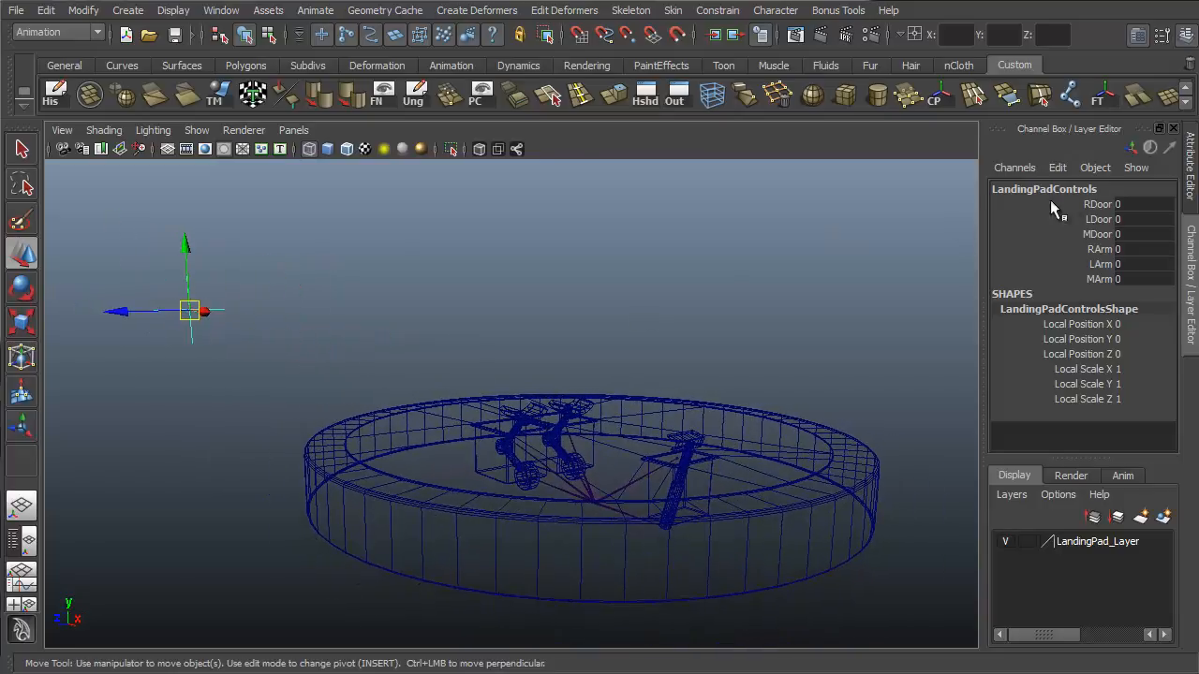
mouse_move(570, 401)
alt+mouse_down()
mouse_move(705, 447)
mouse_move(728, 441)
alt+mouse_up()
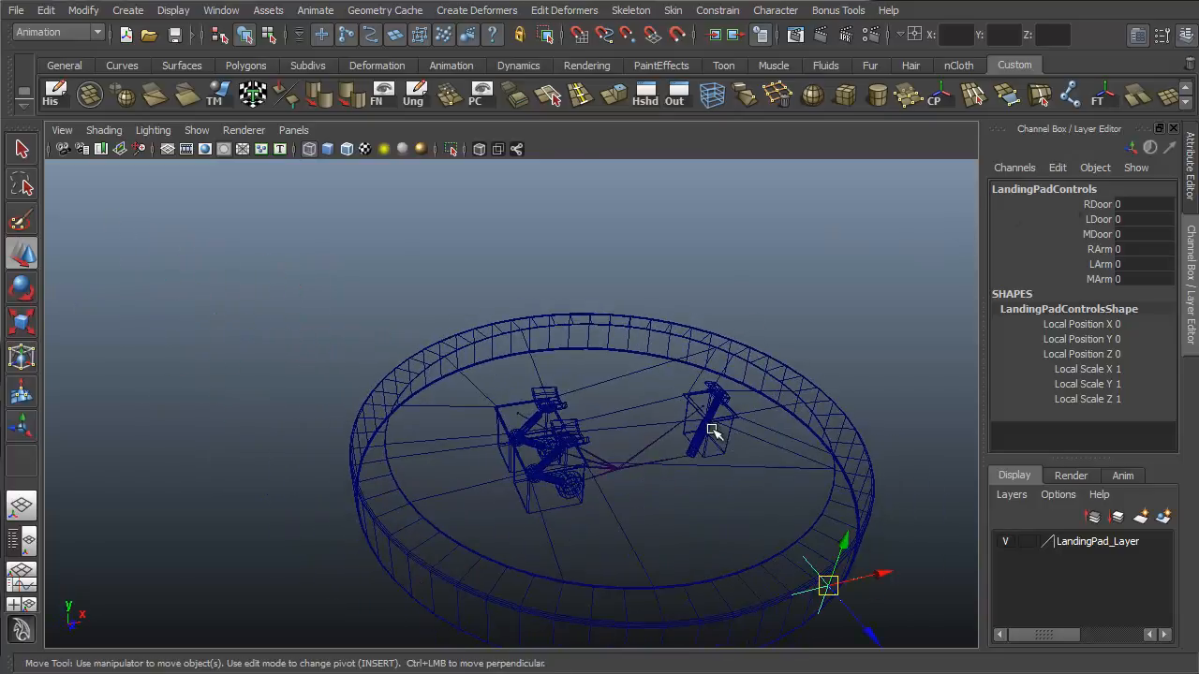
key(5)
alt+drag(572, 487, 587, 507)
alt+right_drag(586, 507, 528, 468)
Turn on X-Ray Joints in the viewport to show the skeleton through the shaded landing pad
click(476, 422)
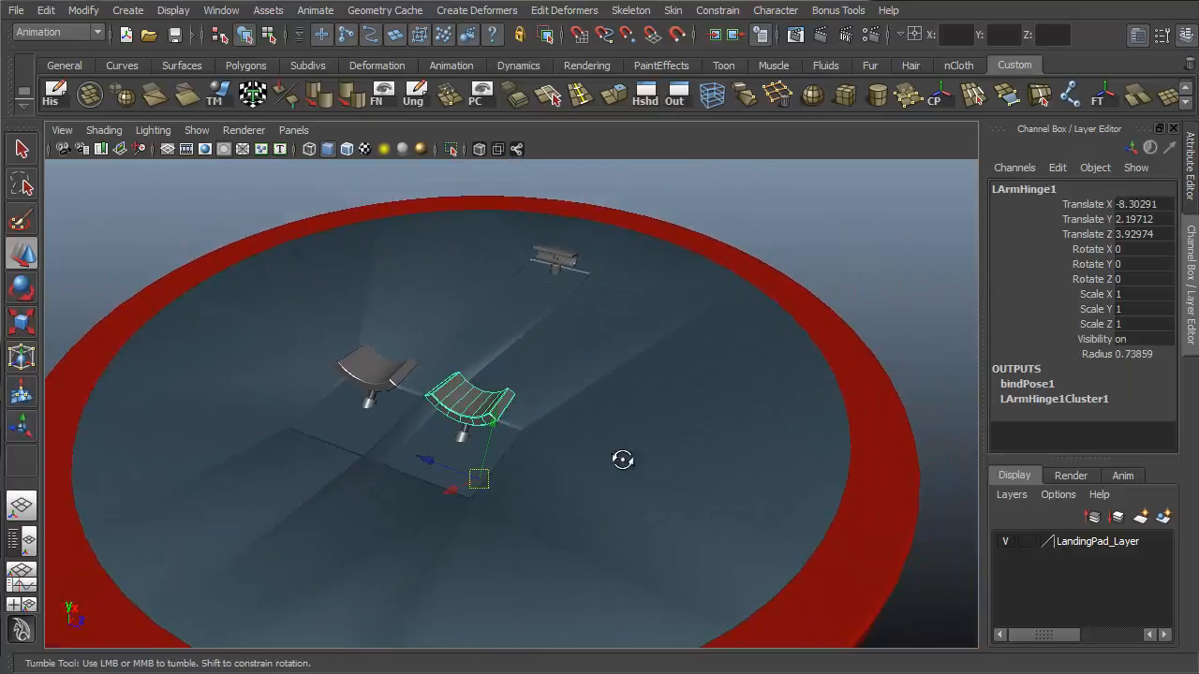
alt+drag(624, 460, 552, 399)
click(474, 358)
alt+drag(506, 339, 646, 343)
click(104, 130)
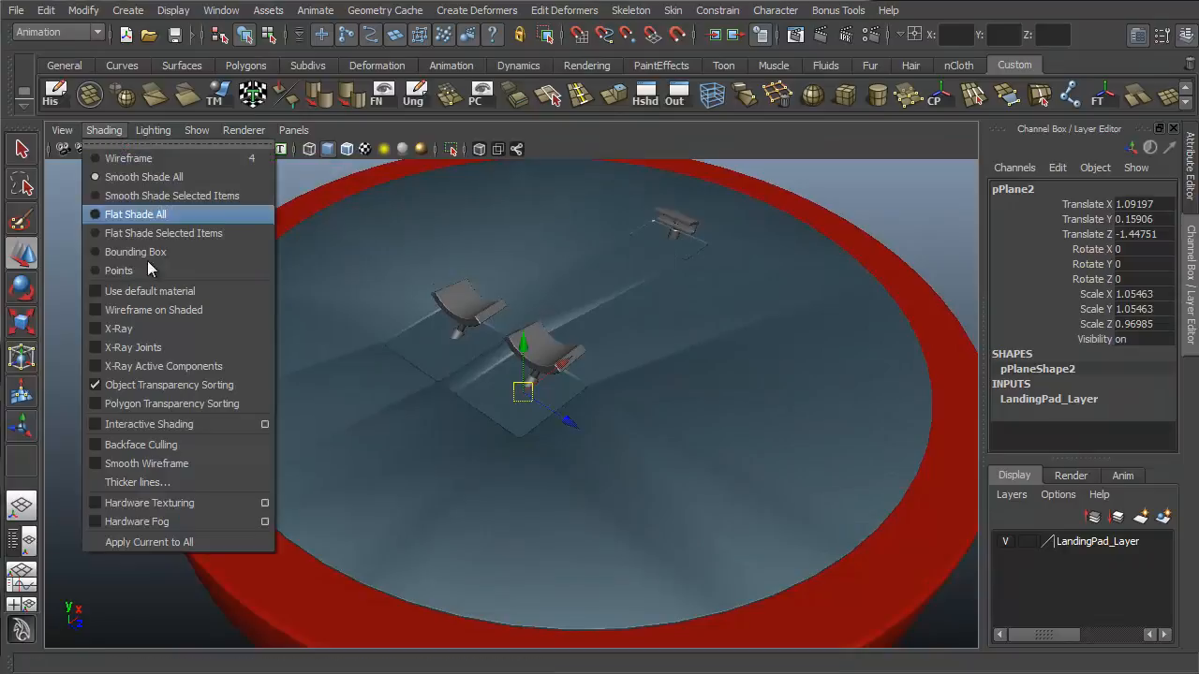
click(144, 348)
Select the LDoor joint and open Set Driven Key with it as the driven object
alt+drag(763, 383, 808, 424)
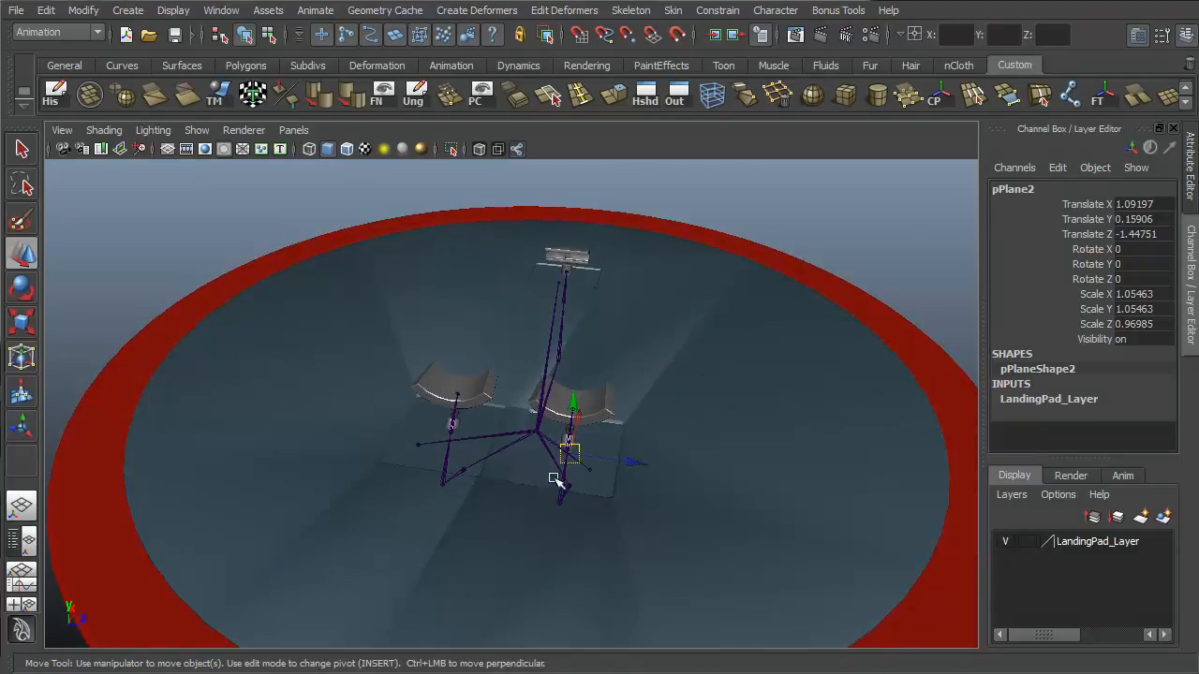
key(q)
click(593, 471)
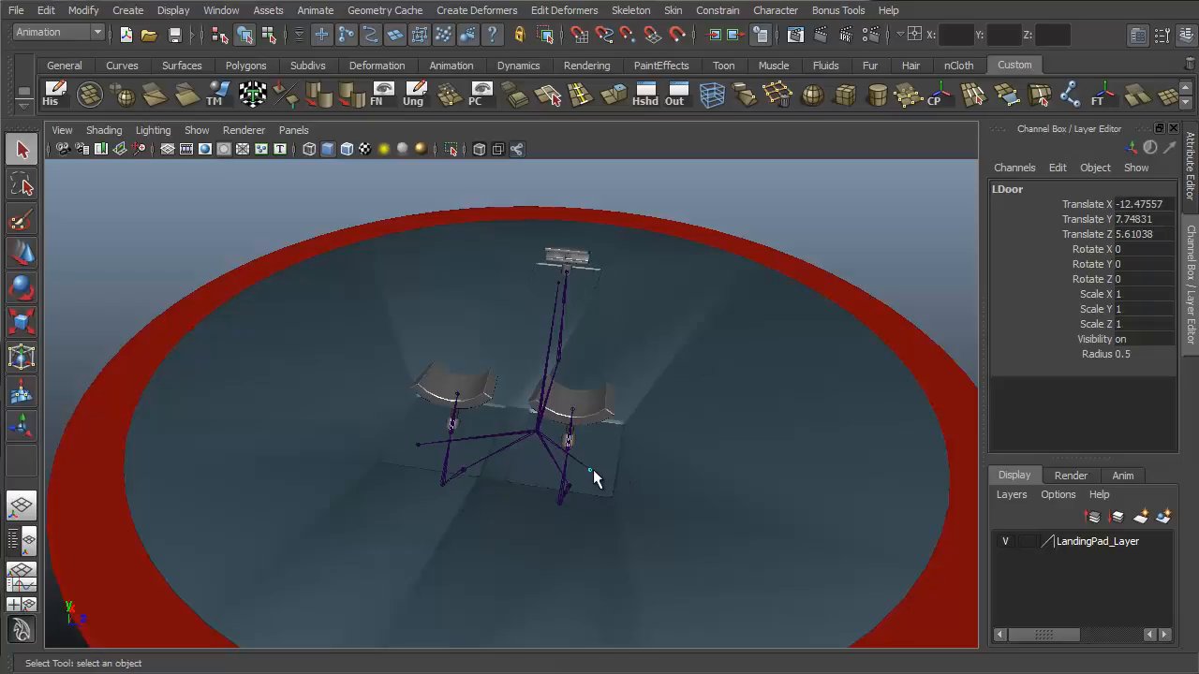
alt+drag(771, 463, 626, 479)
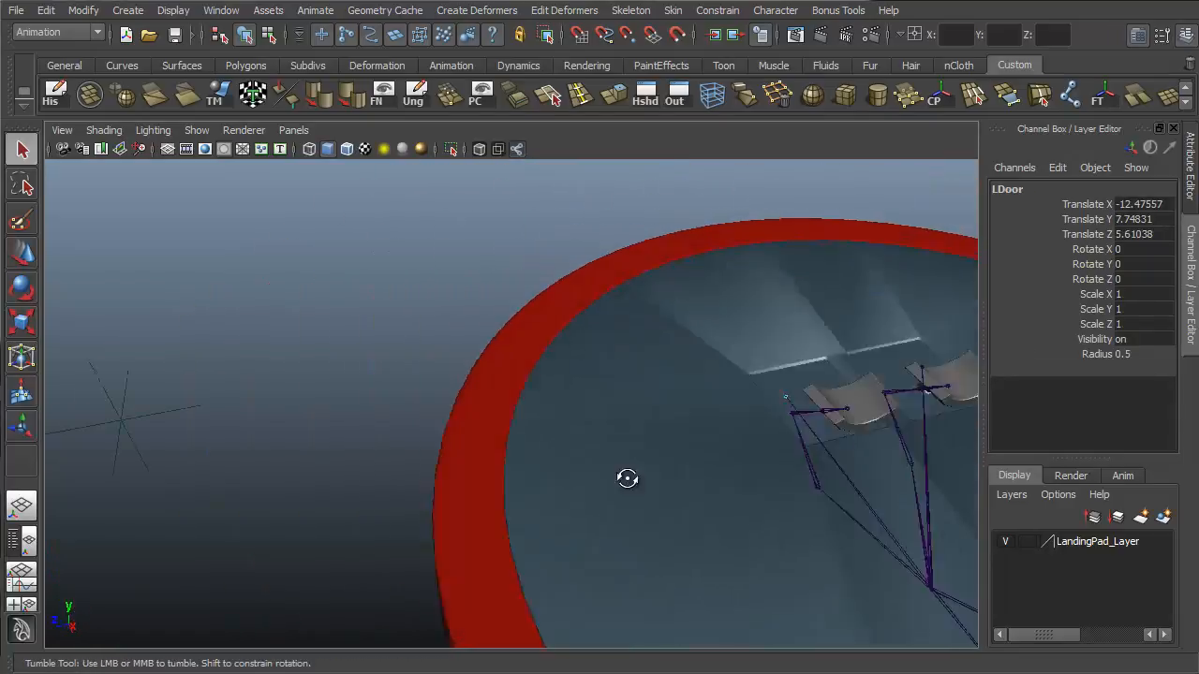
alt+middle_drag(627, 479, 595, 427)
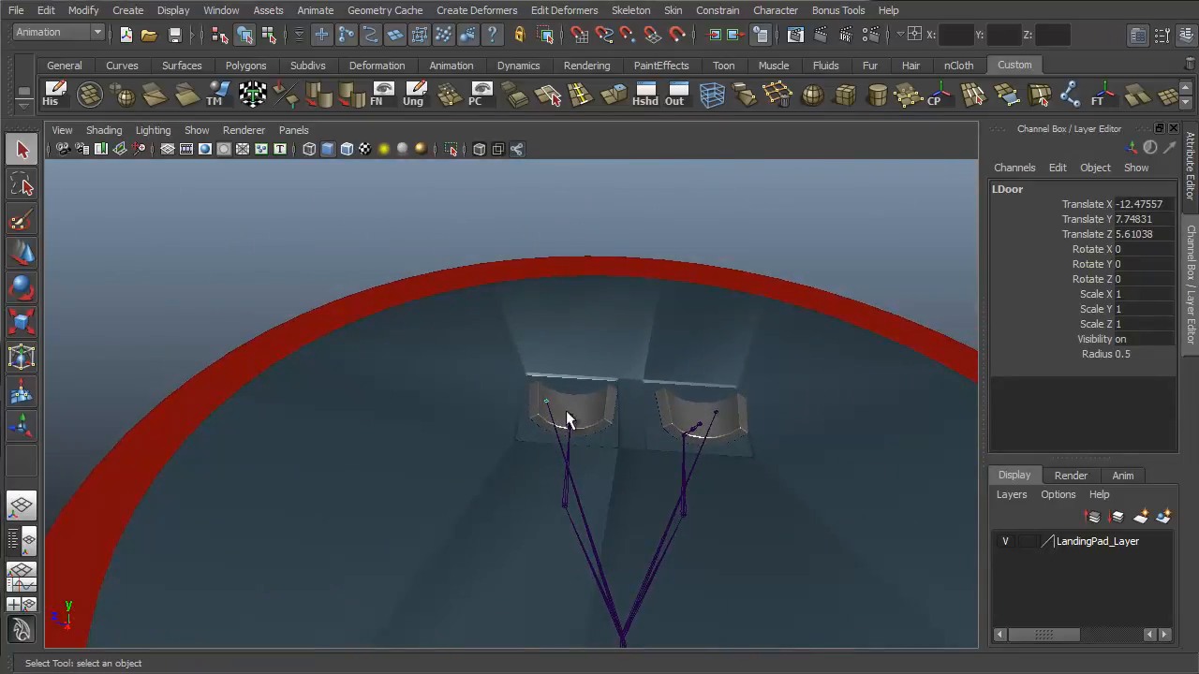
alt+drag(477, 482, 547, 511)
alt+right_drag(544, 504, 506, 482)
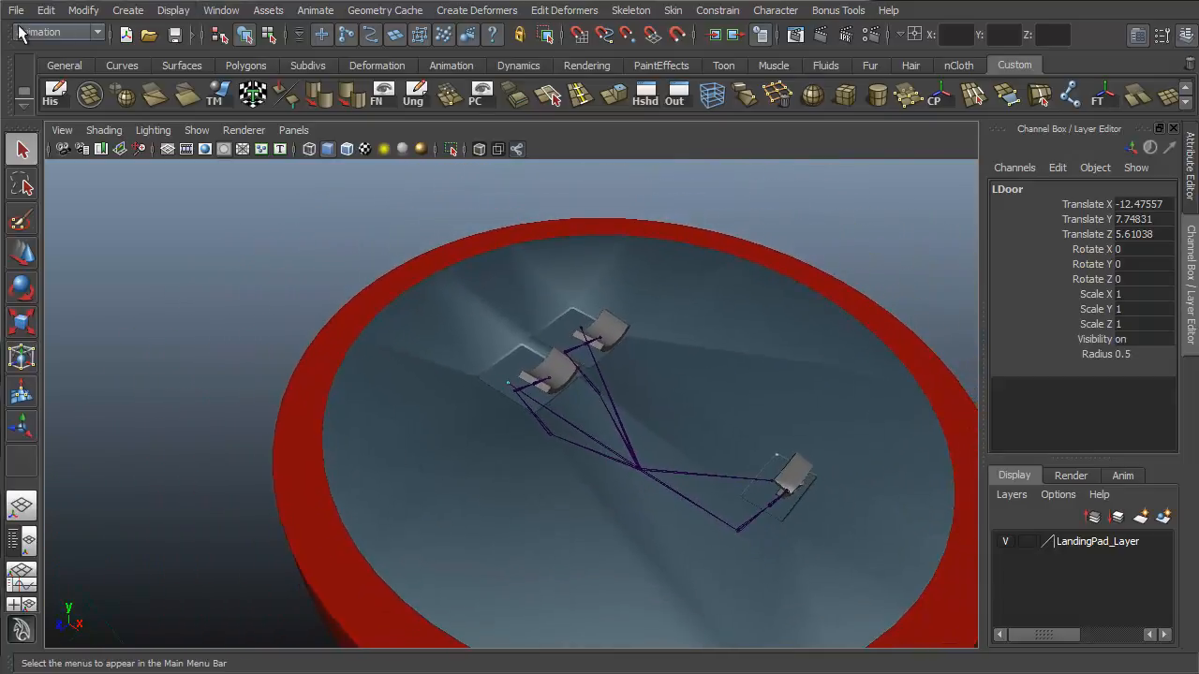
click(315, 10)
mouse_move(429, 96)
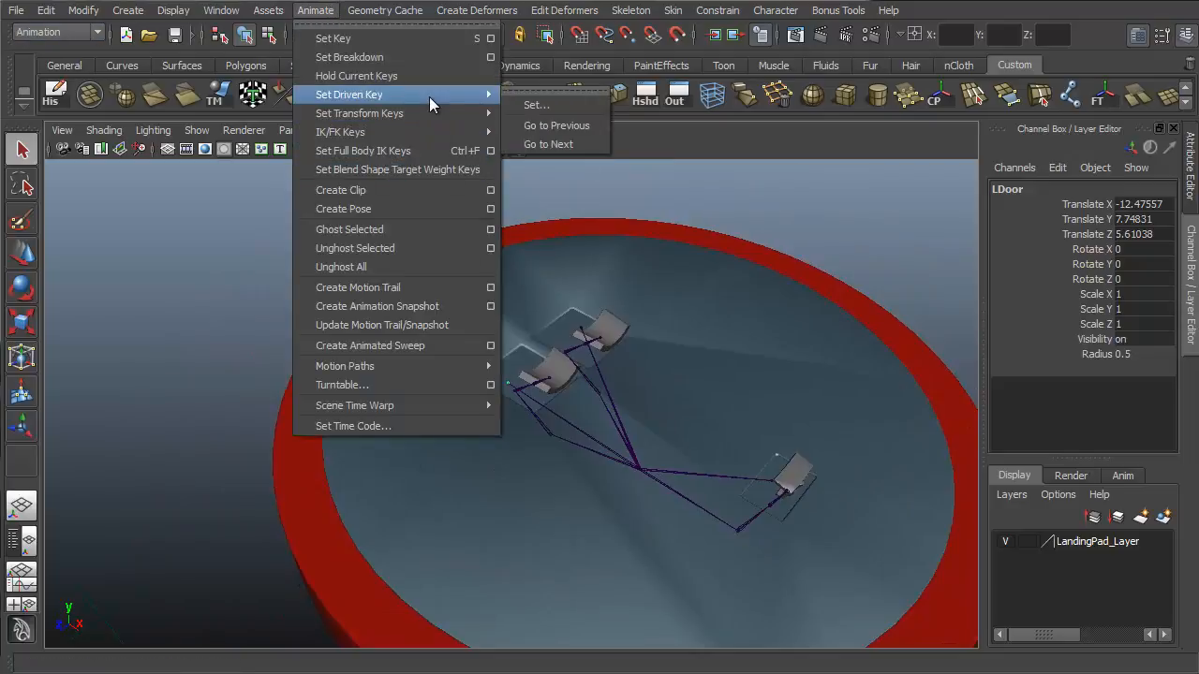
click(530, 104)
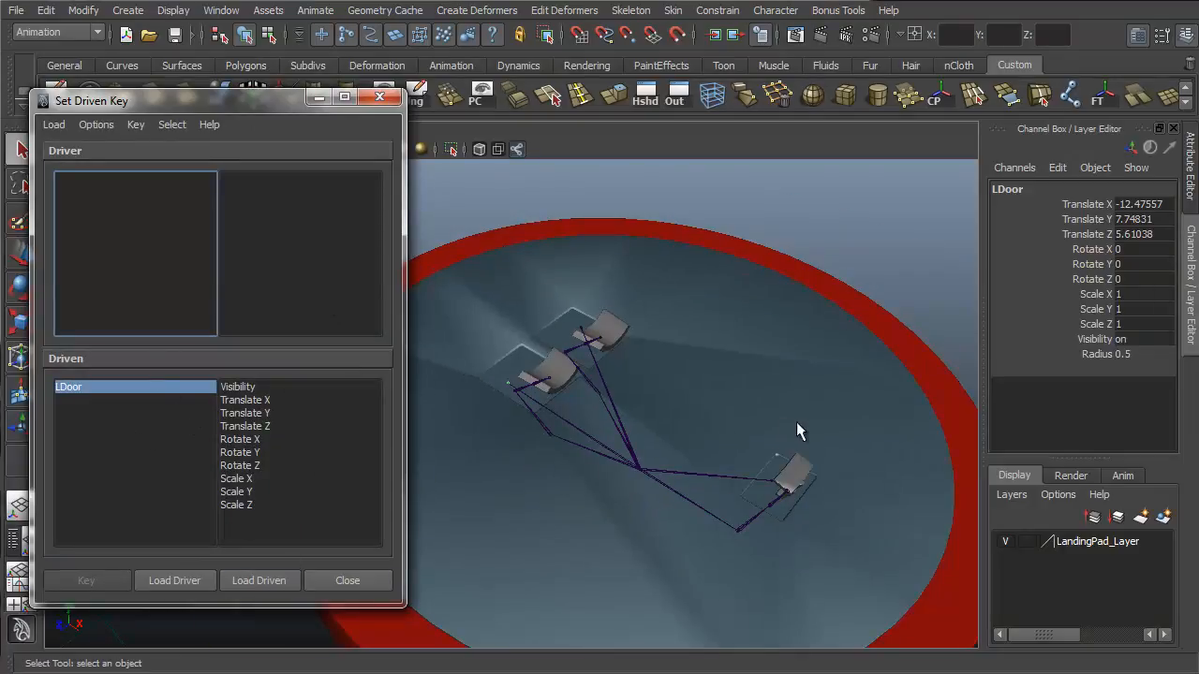
Load the LandingPadControls locator as the driver and choose its LDoor attribute
alt+drag(797, 431, 653, 356)
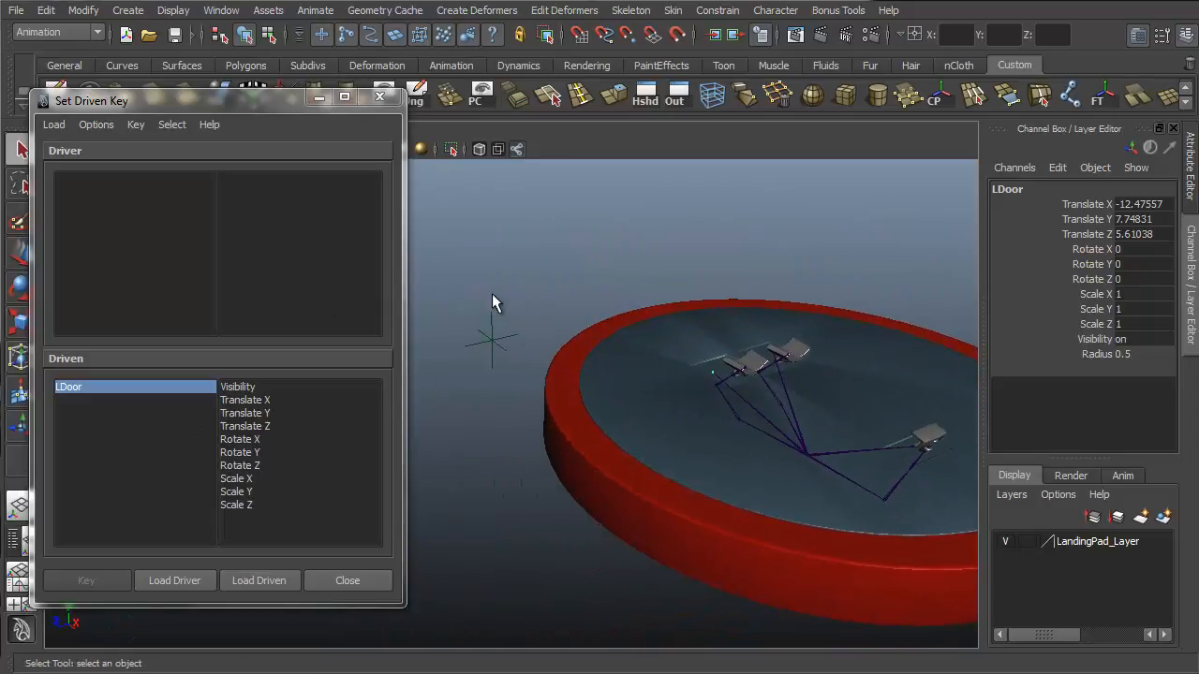
click(478, 348)
click(179, 580)
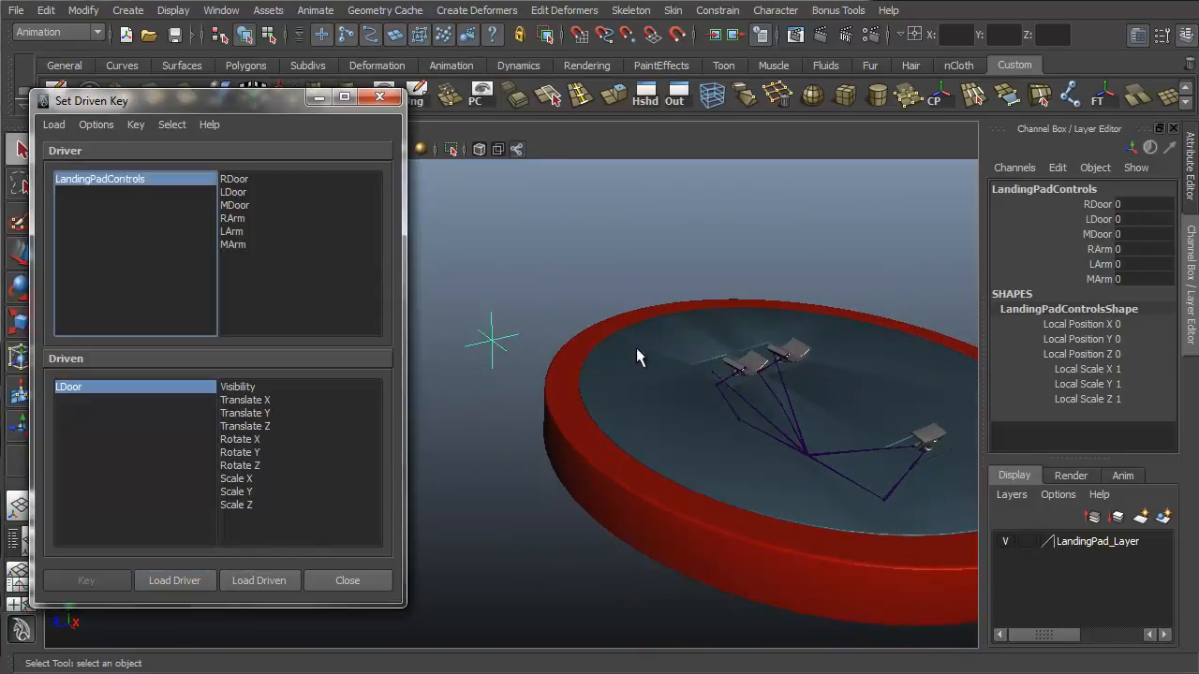
alt+drag(694, 391, 668, 406)
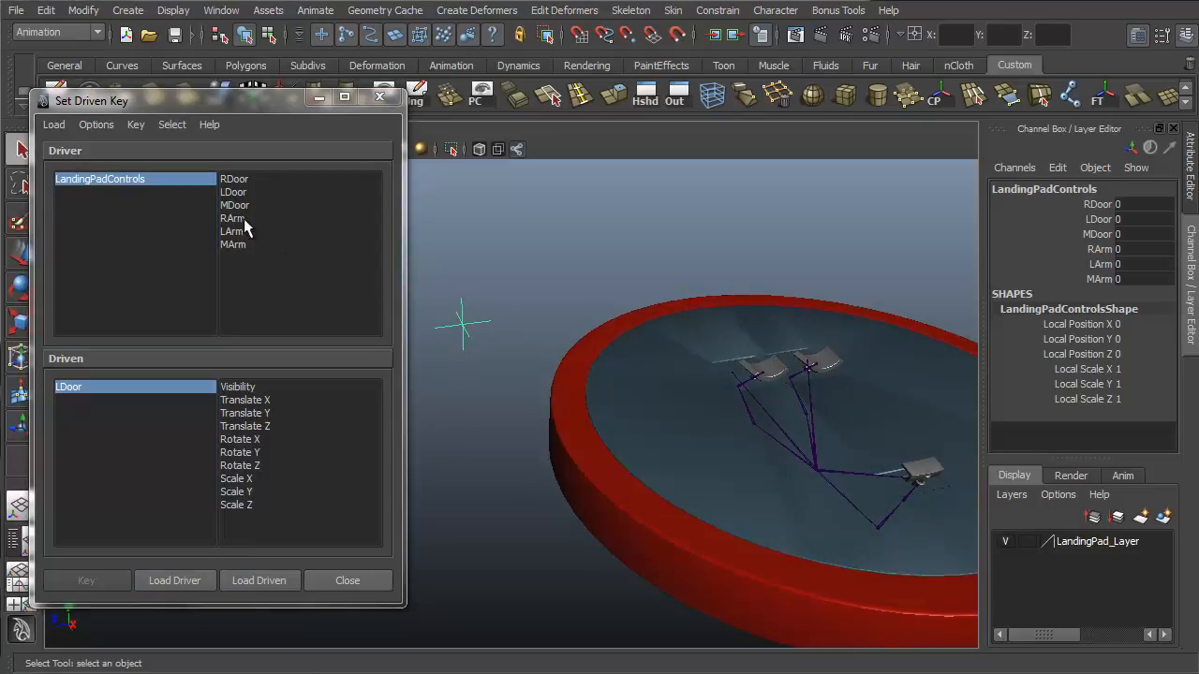
click(232, 192)
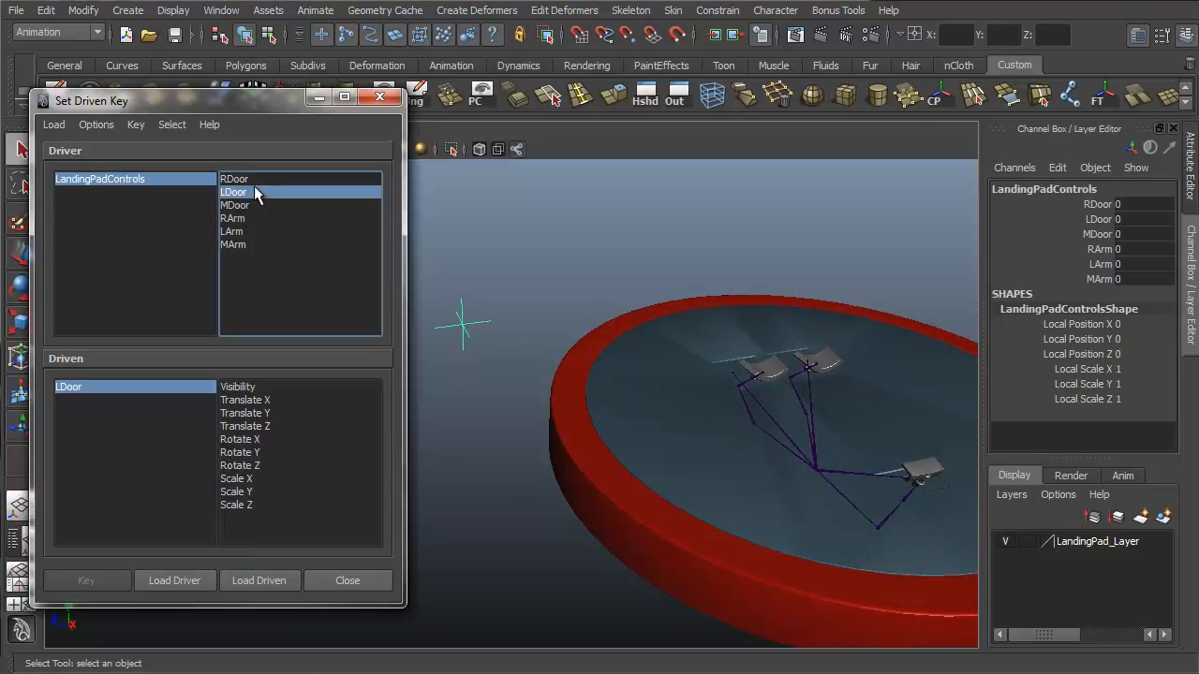
Try moving the LDoor joint along its axes to find the direction in which the left door slides
alt+middle_drag(748, 402, 629, 405)
alt+right_drag(630, 404, 706, 379)
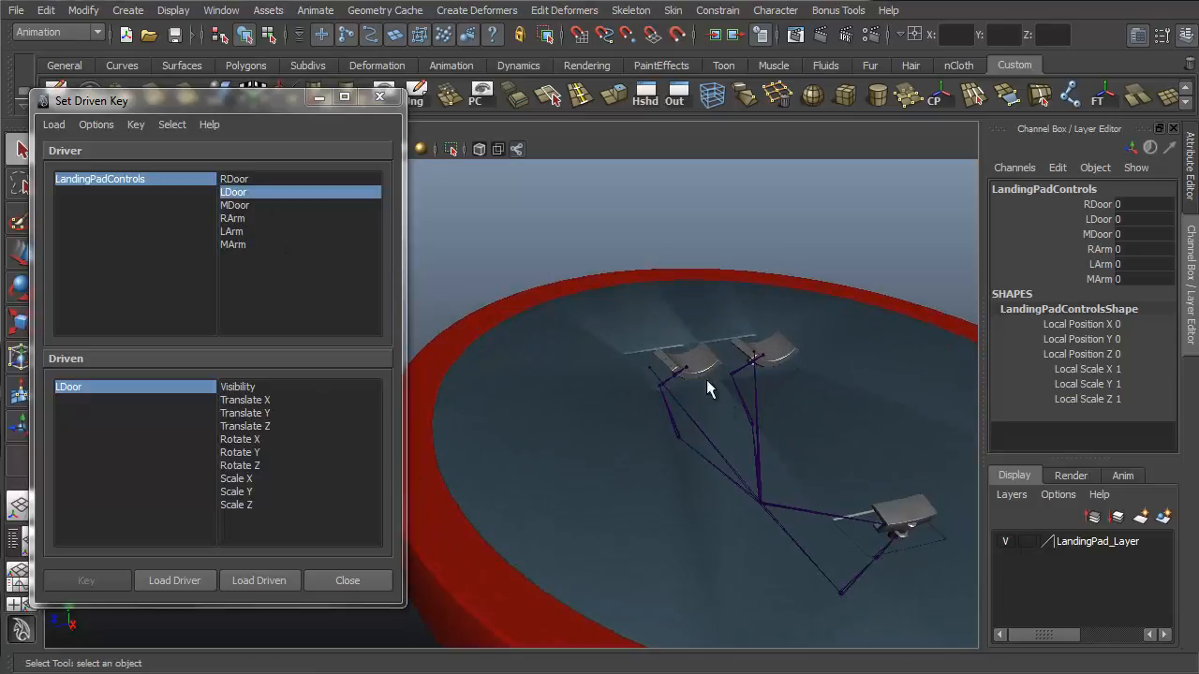
click(642, 359)
alt+drag(673, 390, 682, 457)
key(w)
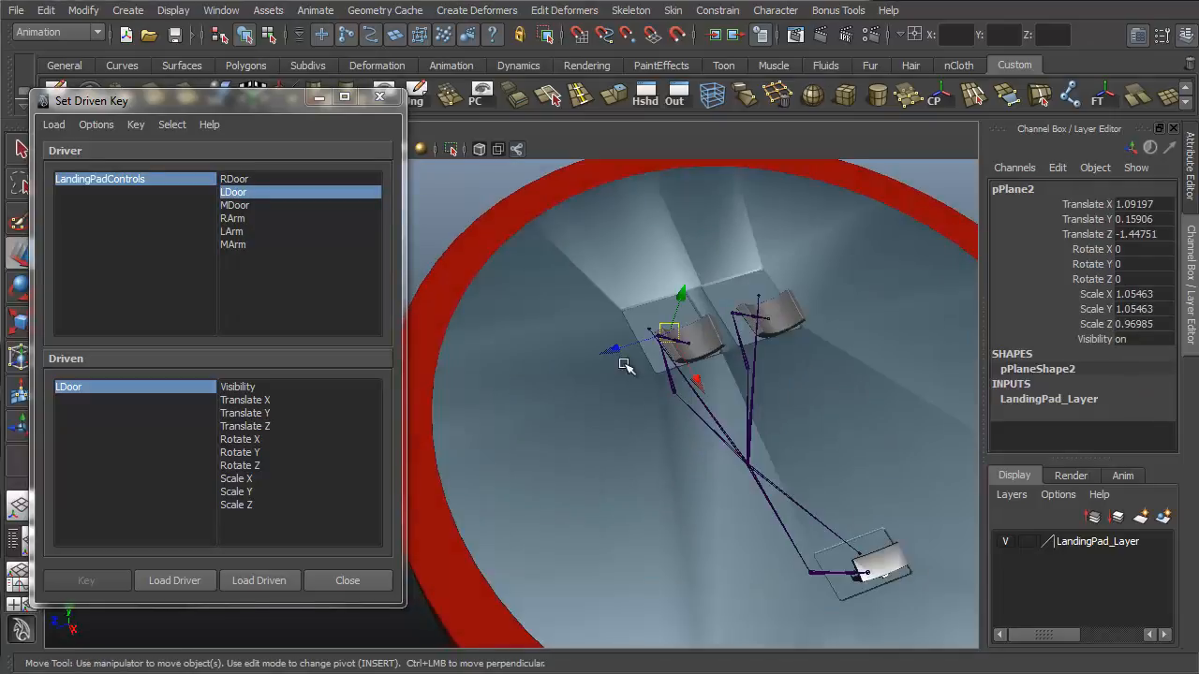
click(85, 388)
alt+drag(525, 412, 572, 396)
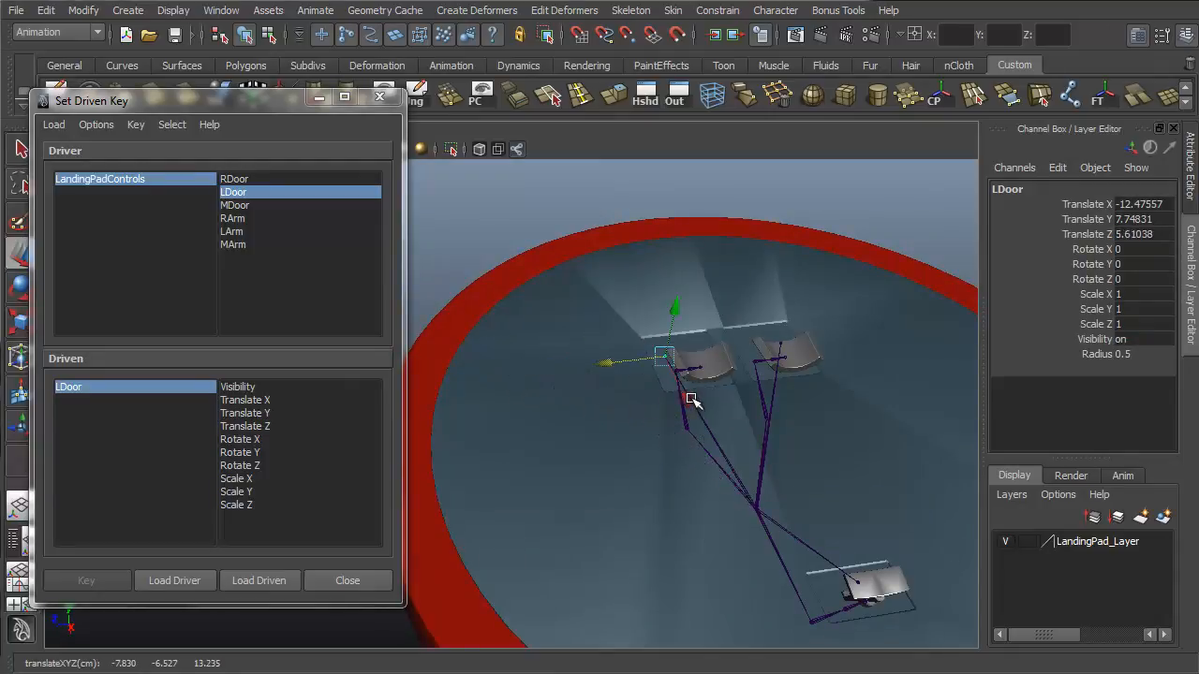
middle_drag(687, 398, 724, 375)
middle_drag(604, 367, 665, 365)
middle_drag(610, 360, 627, 399)
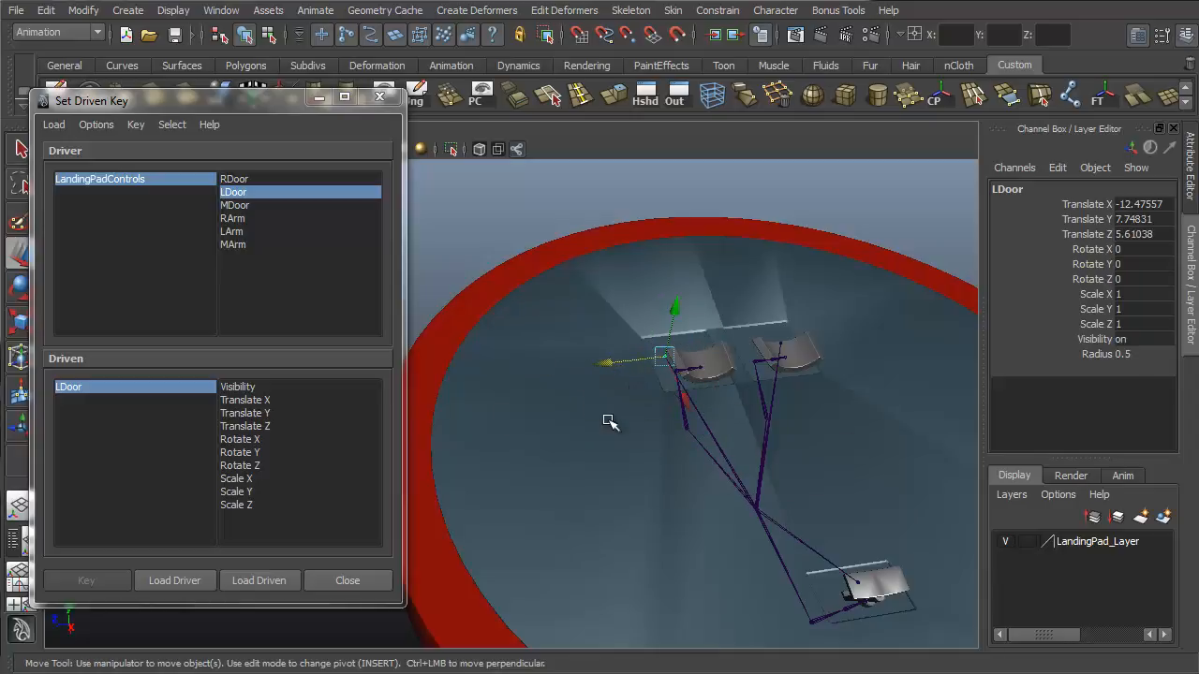
Key the LDoor joint's Translate Z to the LandingPadControls LDoor attribute at 0 for the closed door
alt+drag(610, 420, 656, 315)
click(280, 427)
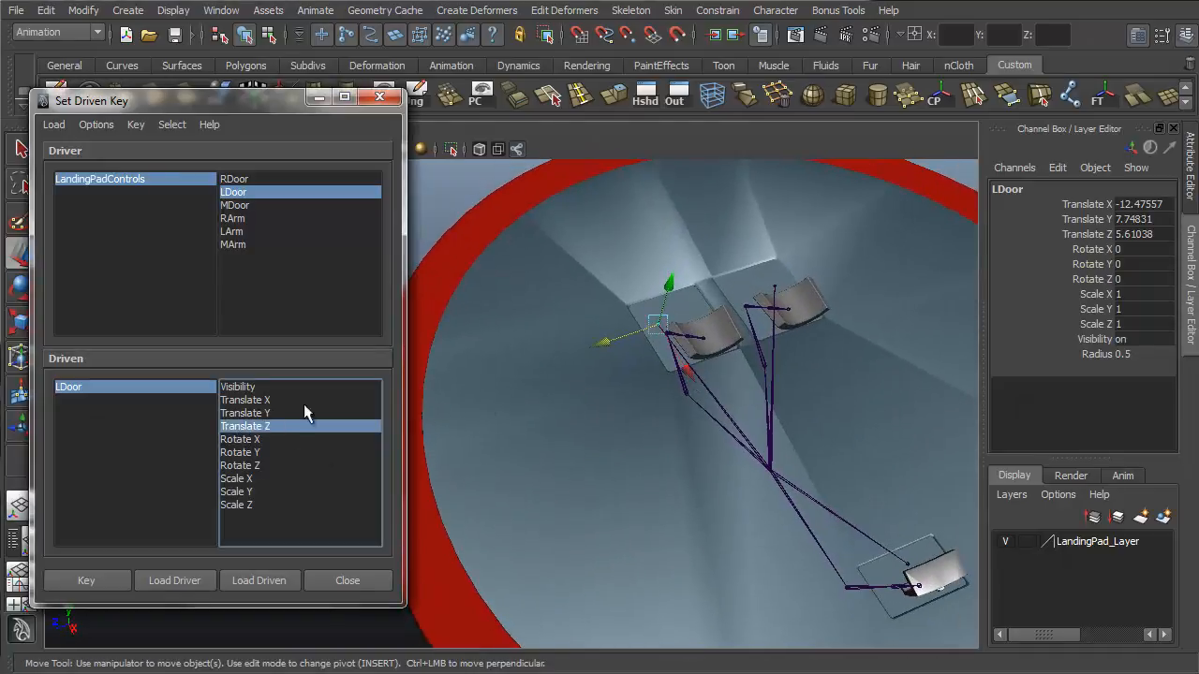
click(88, 179)
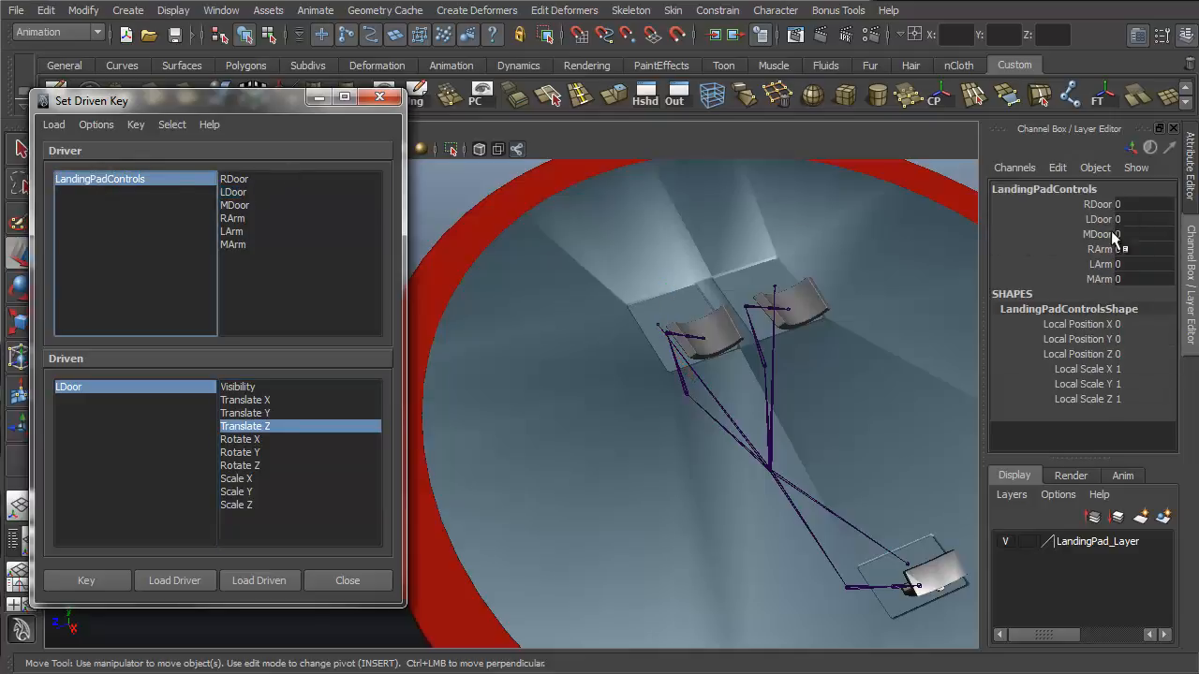
click(239, 193)
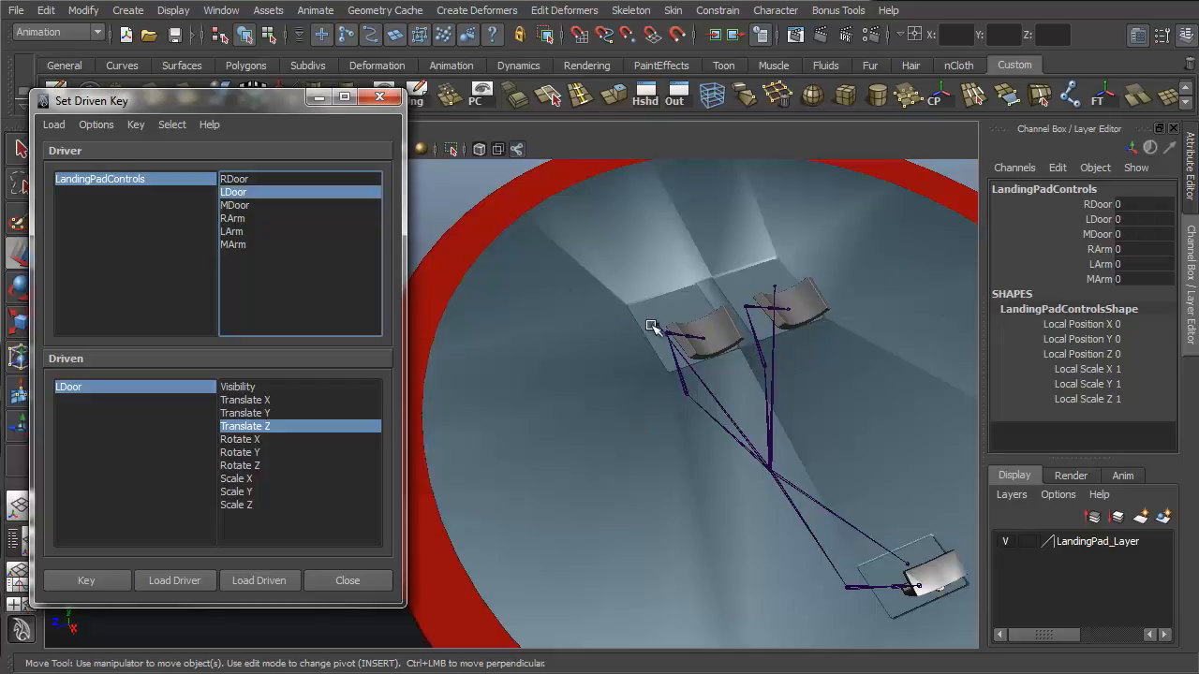
click(87, 581)
click(85, 580)
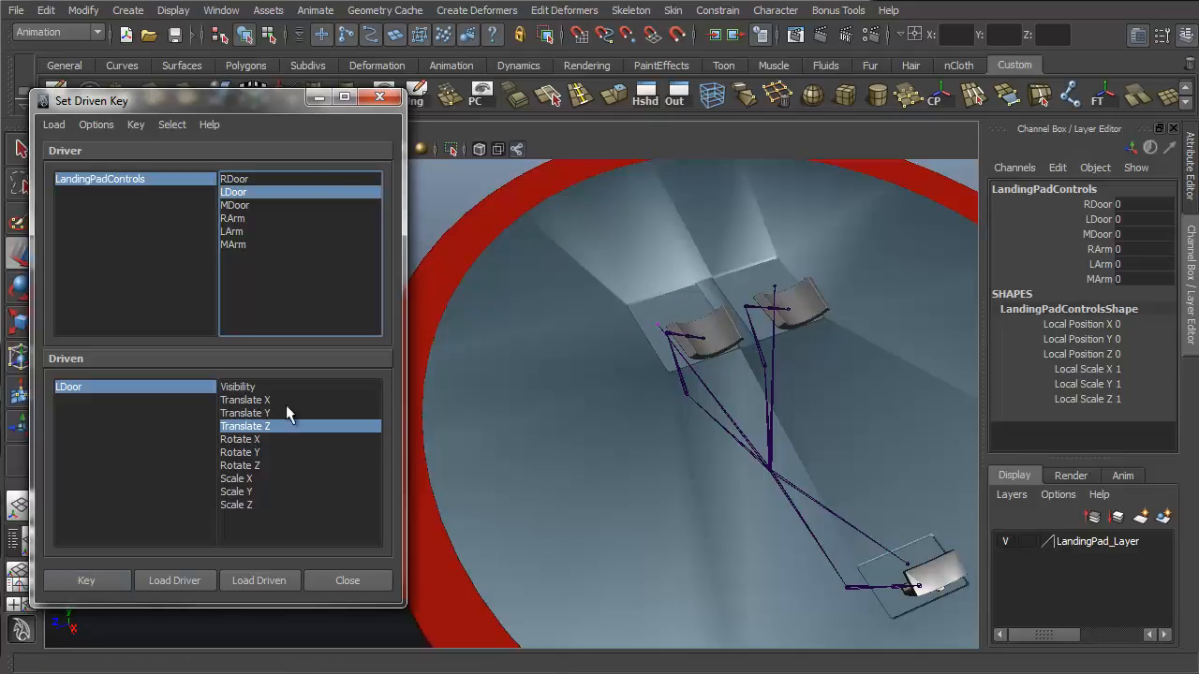
Set the locator's LDoor attribute to 10, slide the LDoor joint to about 13.59 in Translate Z, and key the open door
click(106, 179)
click(1091, 220)
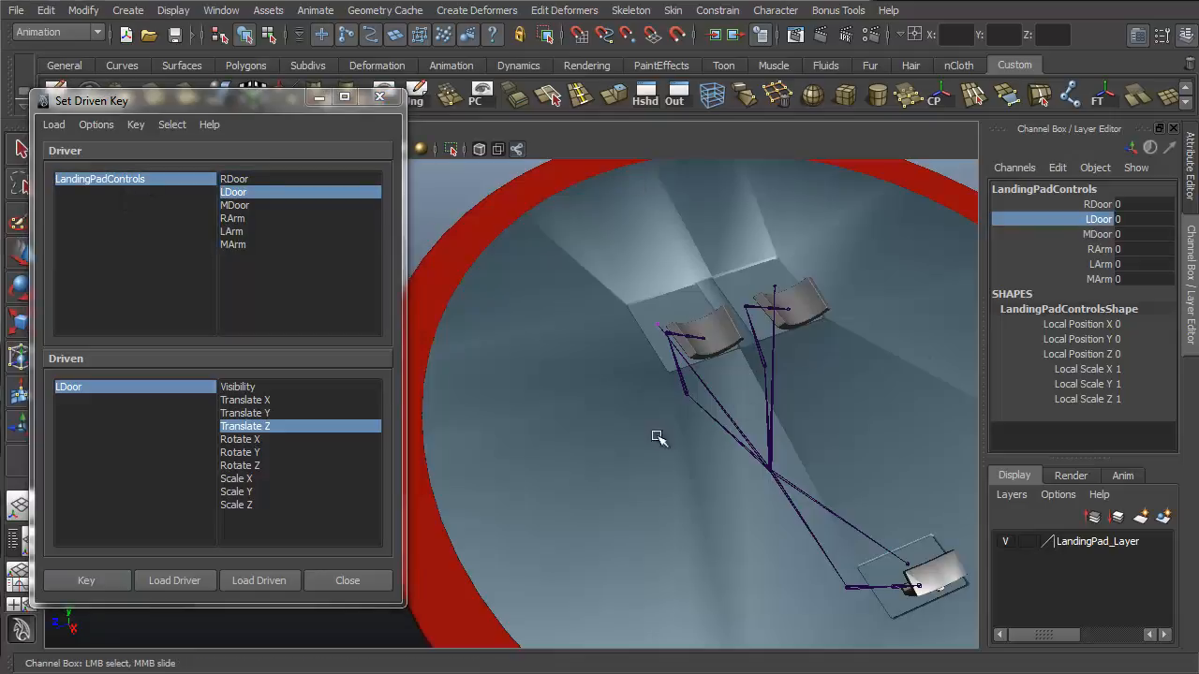
middle_drag(942, 444, 1109, 285)
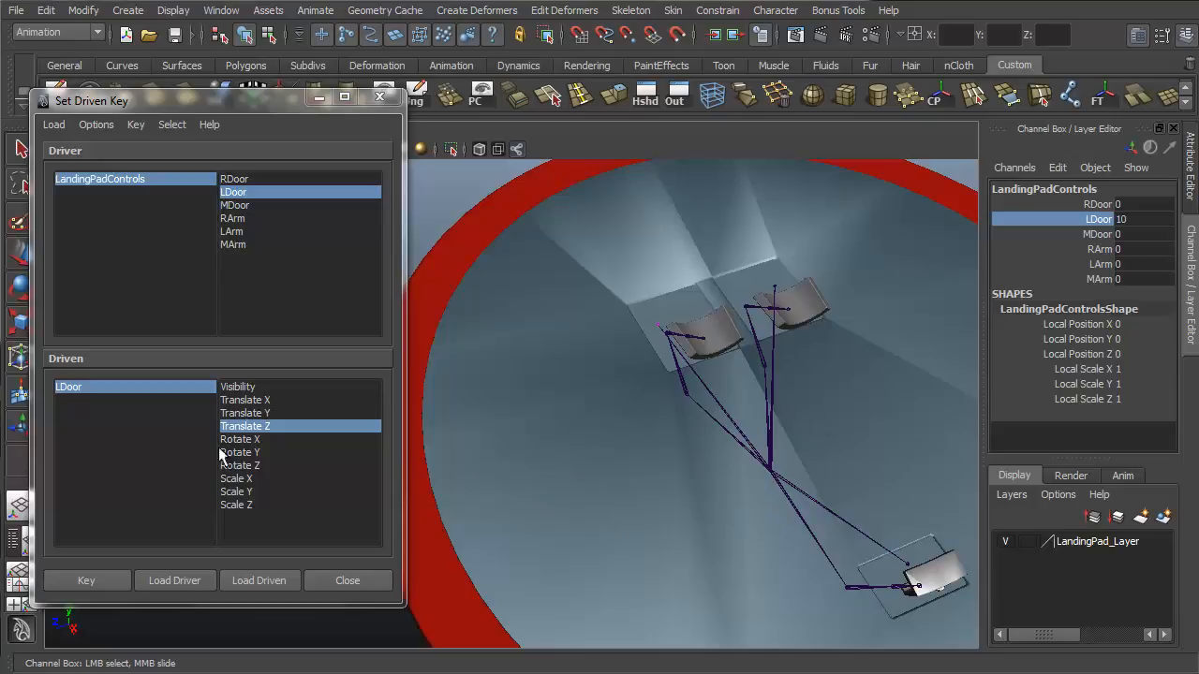
click(71, 386)
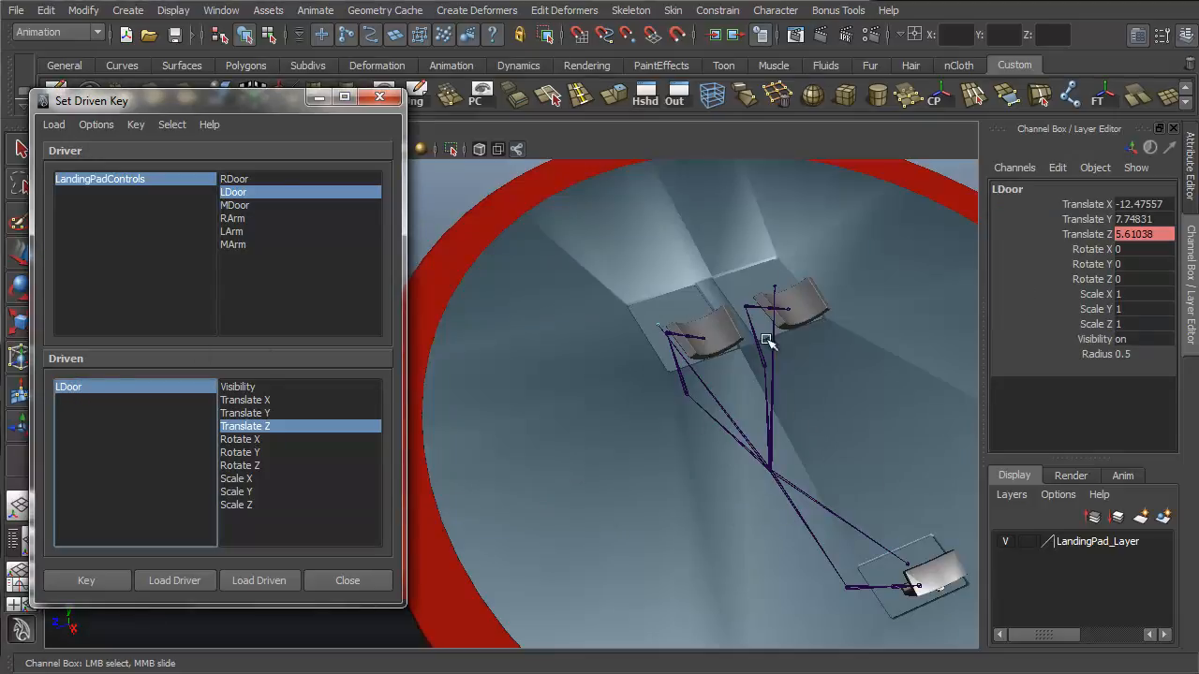
key(w)
alt+drag(602, 429, 626, 415)
drag(608, 324, 505, 344)
click(86, 581)
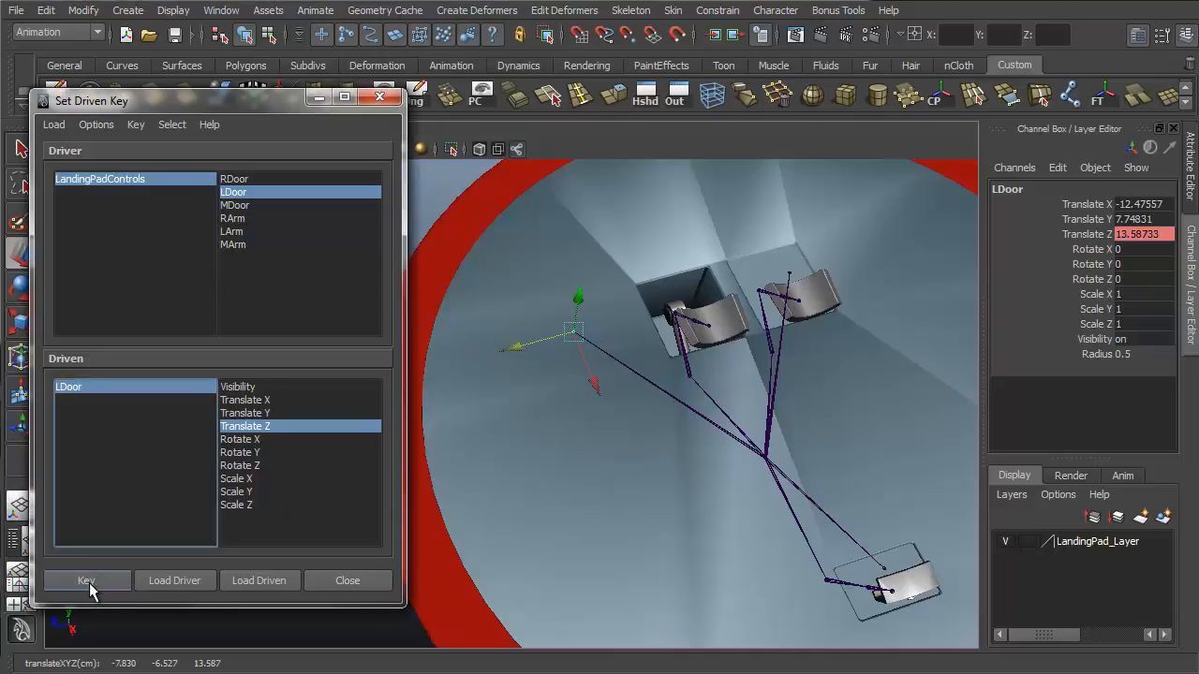
Scrub the locator's LDoor attribute back to 0 to test the left door's closing motion
click(83, 177)
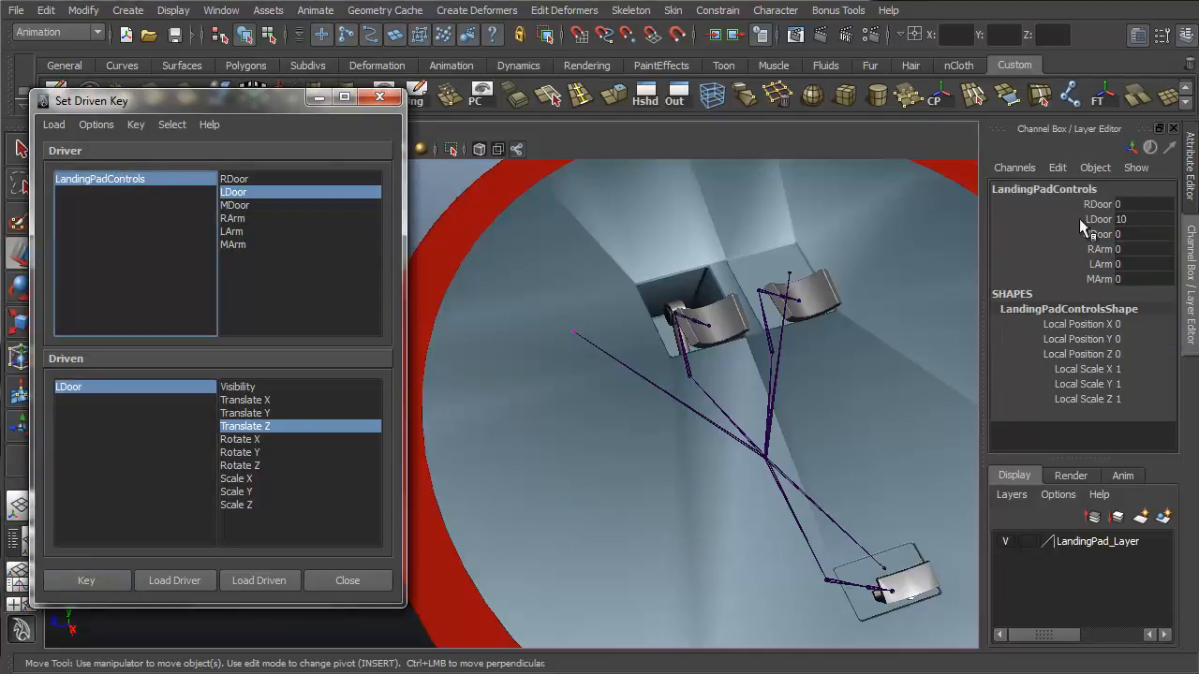
click(1086, 219)
middle_drag(739, 506, 534, 513)
Select the RDoor joint and load it as the driven object in Set Driven Key
alt+drag(829, 281, 789, 407)
alt+middle_drag(790, 406, 730, 488)
alt+drag(718, 469, 674, 345)
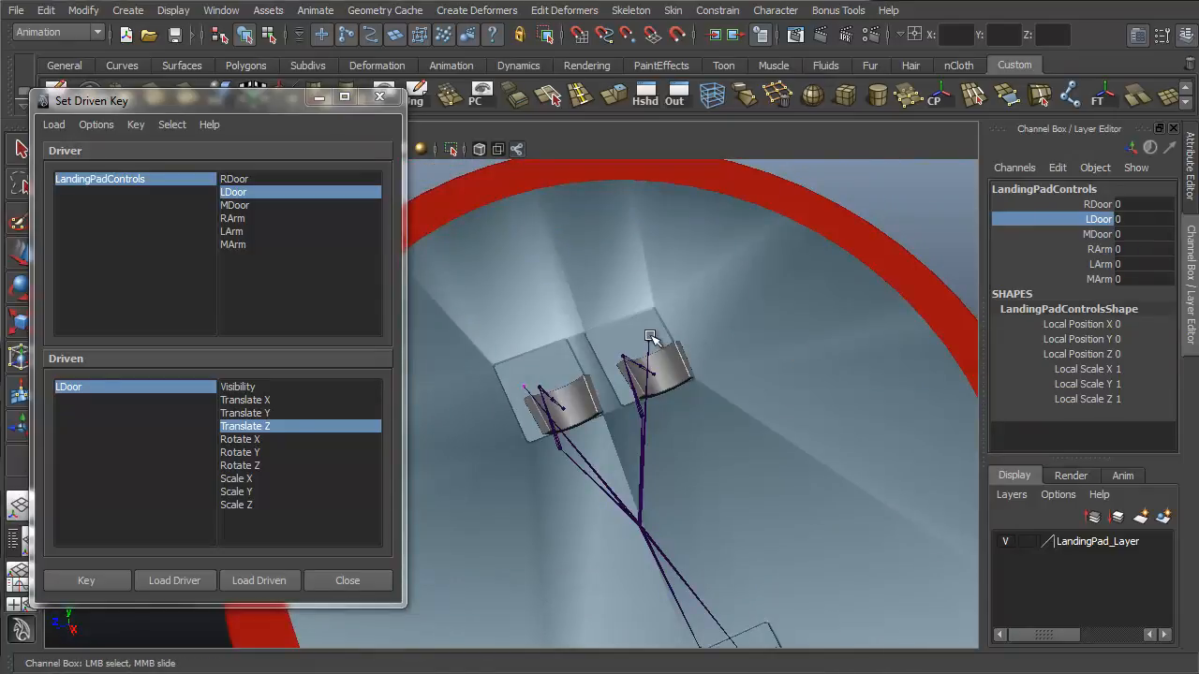
click(650, 341)
alt+drag(718, 423, 765, 433)
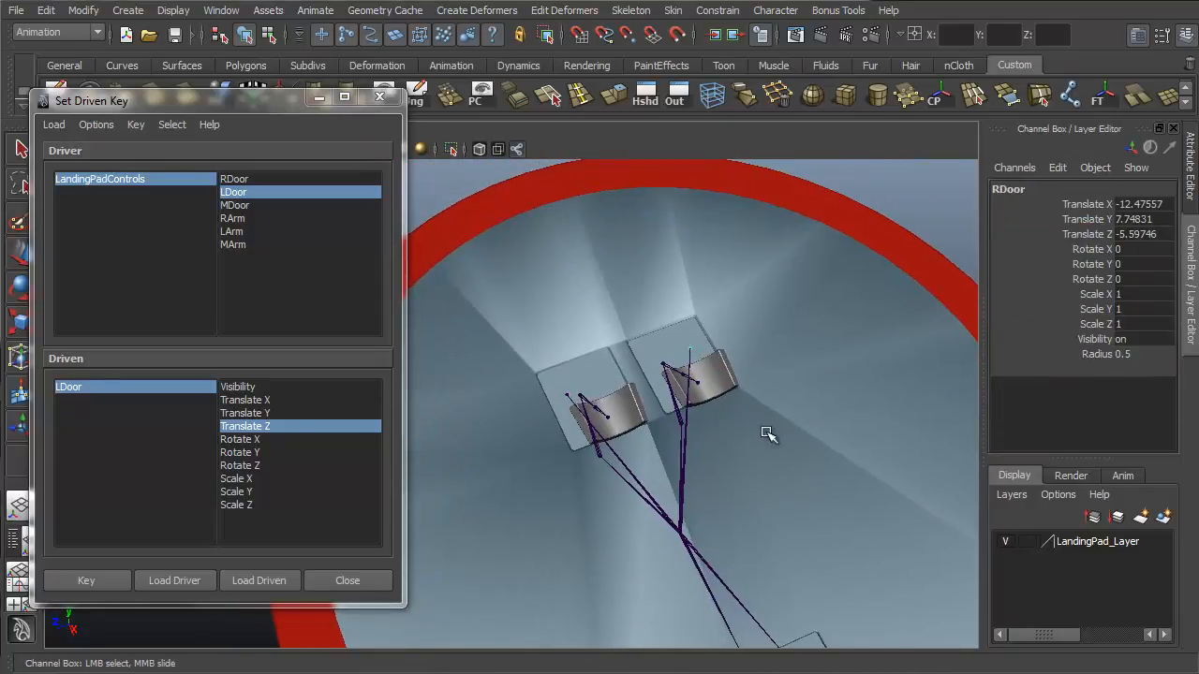
click(282, 581)
Try sliding the RDoor joint to about -13.7 in Translate Z to check the right door's opening direction
key(w)
alt+drag(674, 454, 734, 345)
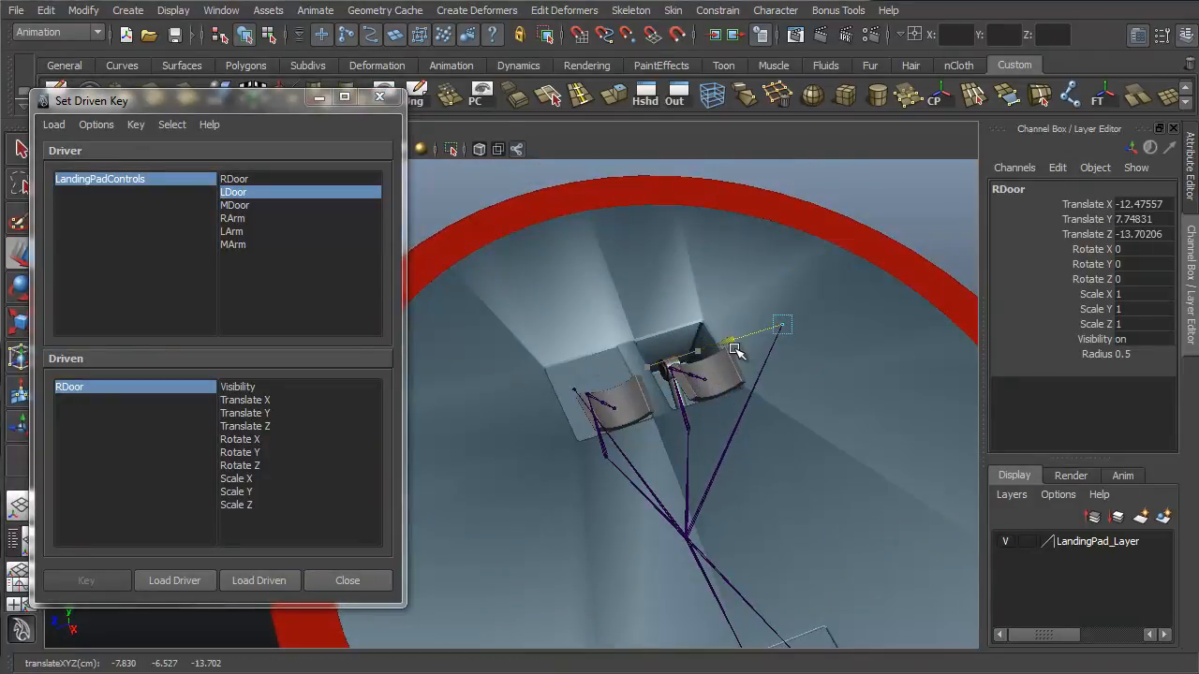
key(z)
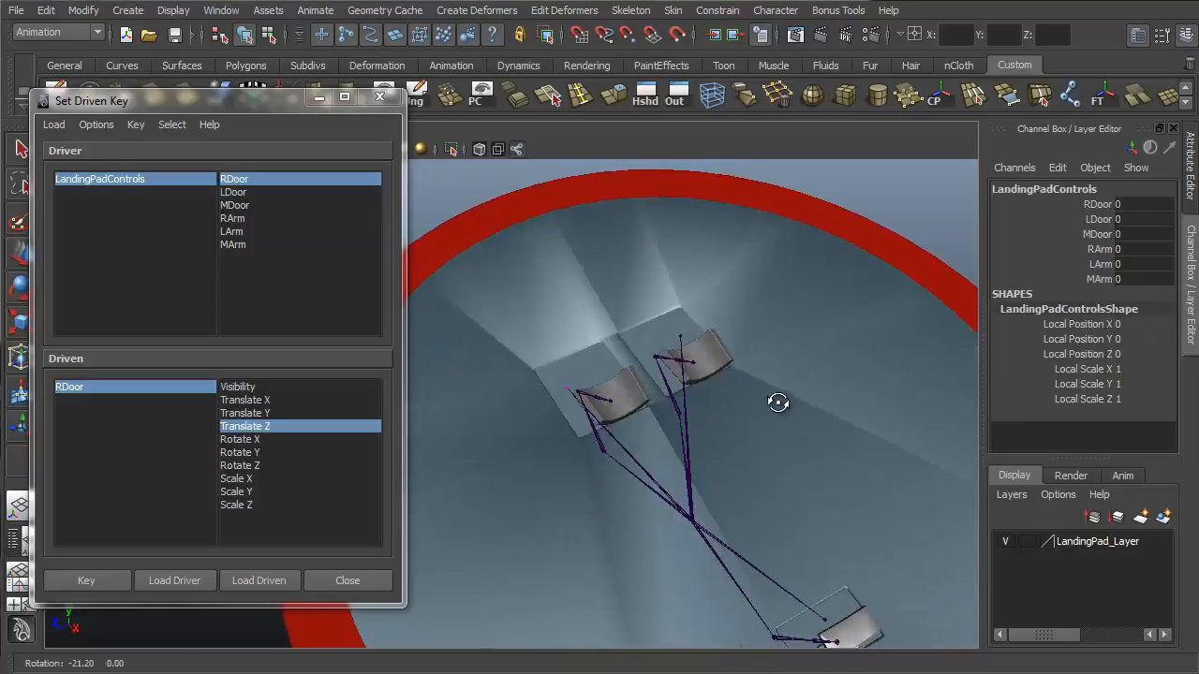
Key the RDoor joint's Translate Z to the LandingPadControls RDoor attribute at 0 for the closed door
alt+drag(778, 402, 774, 399)
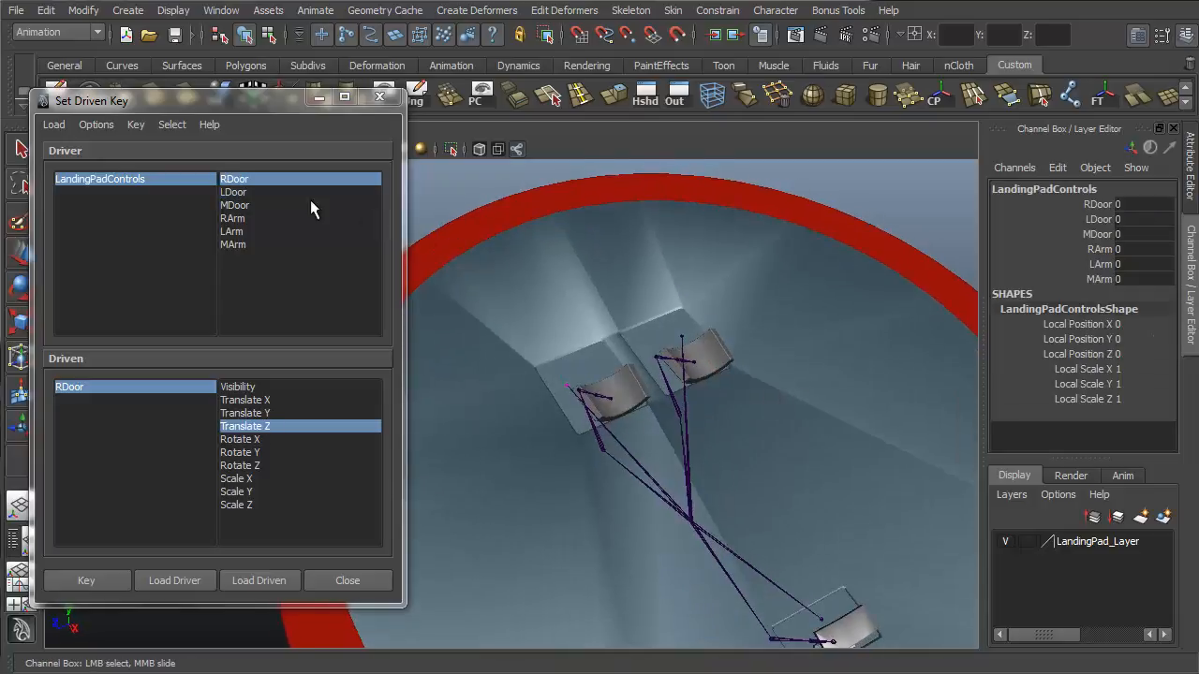
click(231, 181)
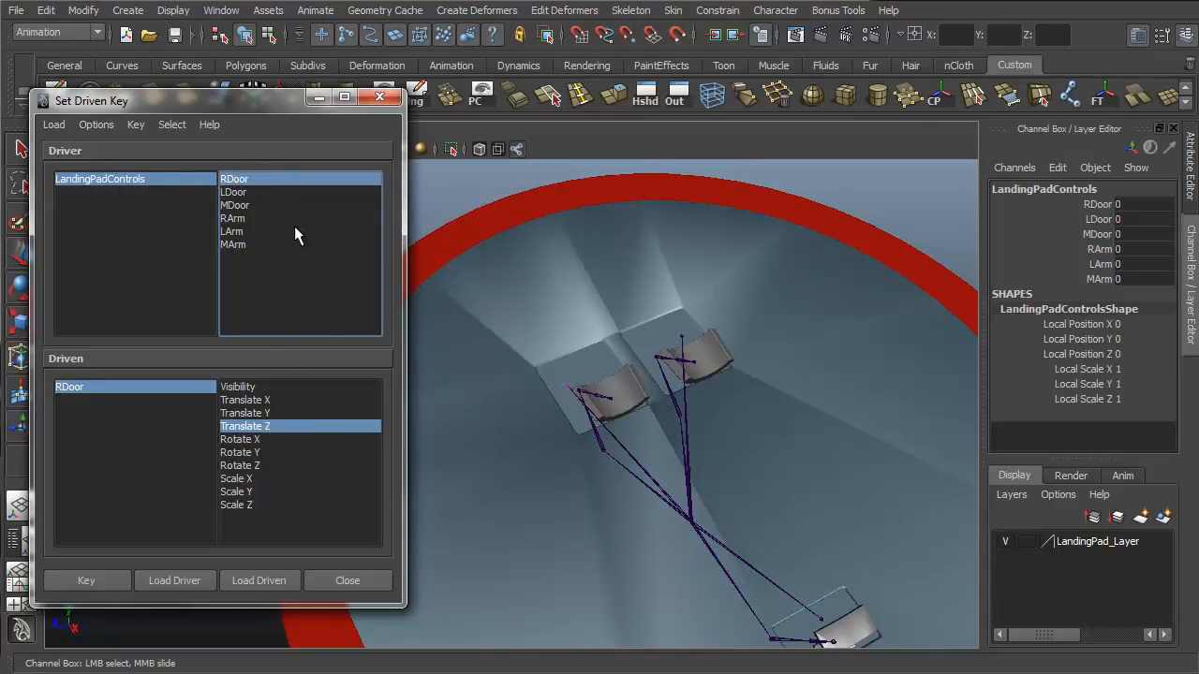
click(250, 433)
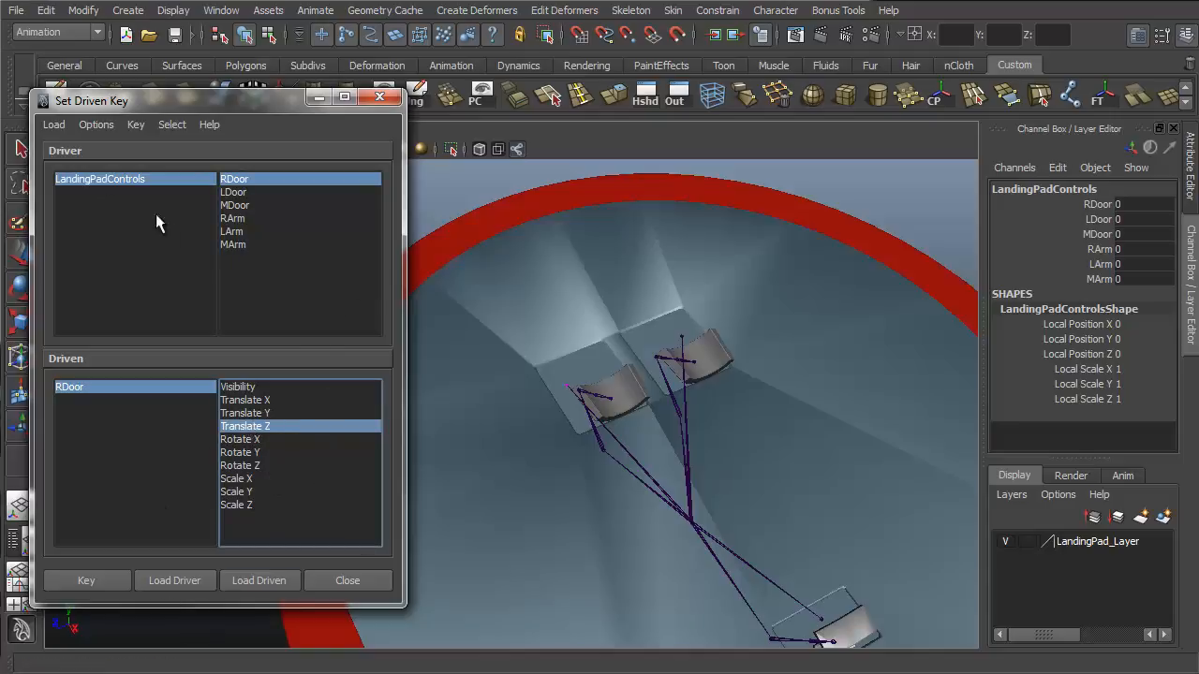
click(85, 181)
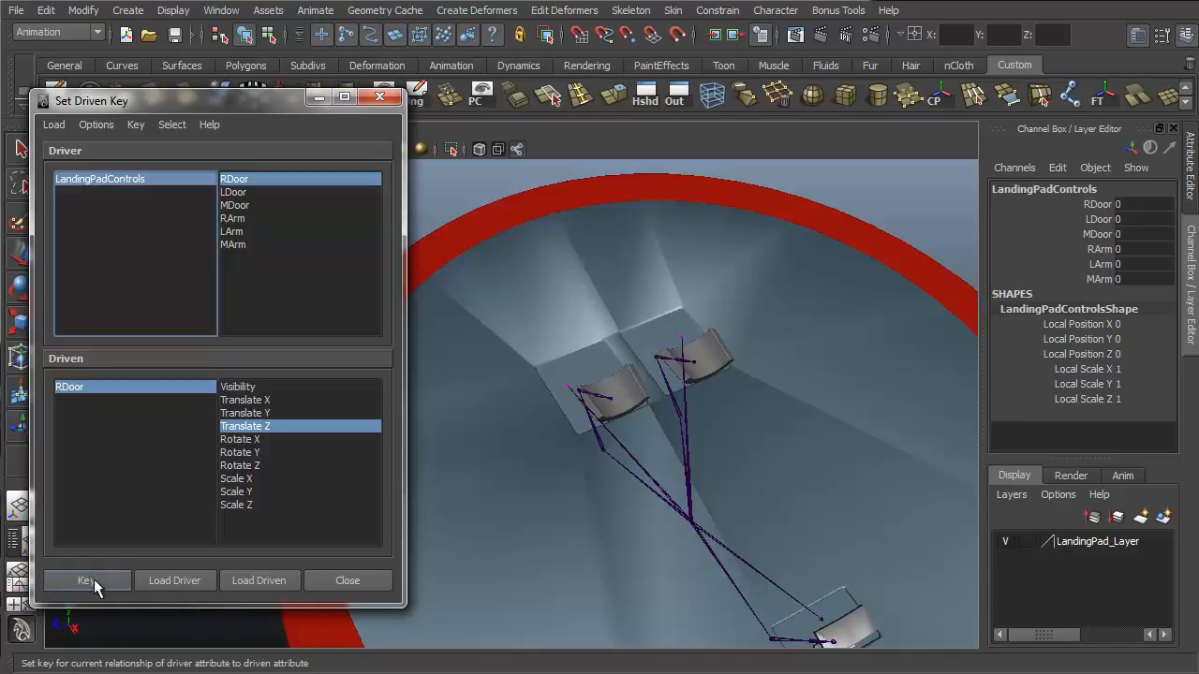
Set the locator's RDoor attribute to 10, slide the RDoor joint to about -13.1 in Translate Z, and key the open door
click(1097, 209)
click(1120, 204)
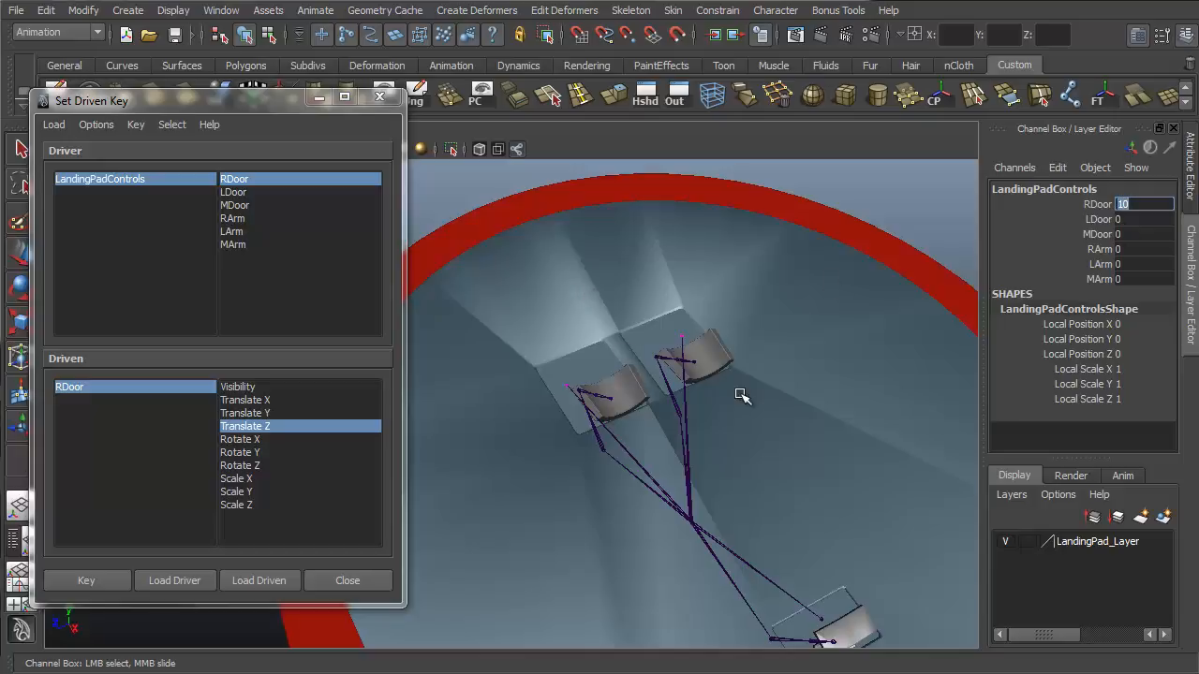
click(67, 387)
alt+drag(773, 369, 712, 337)
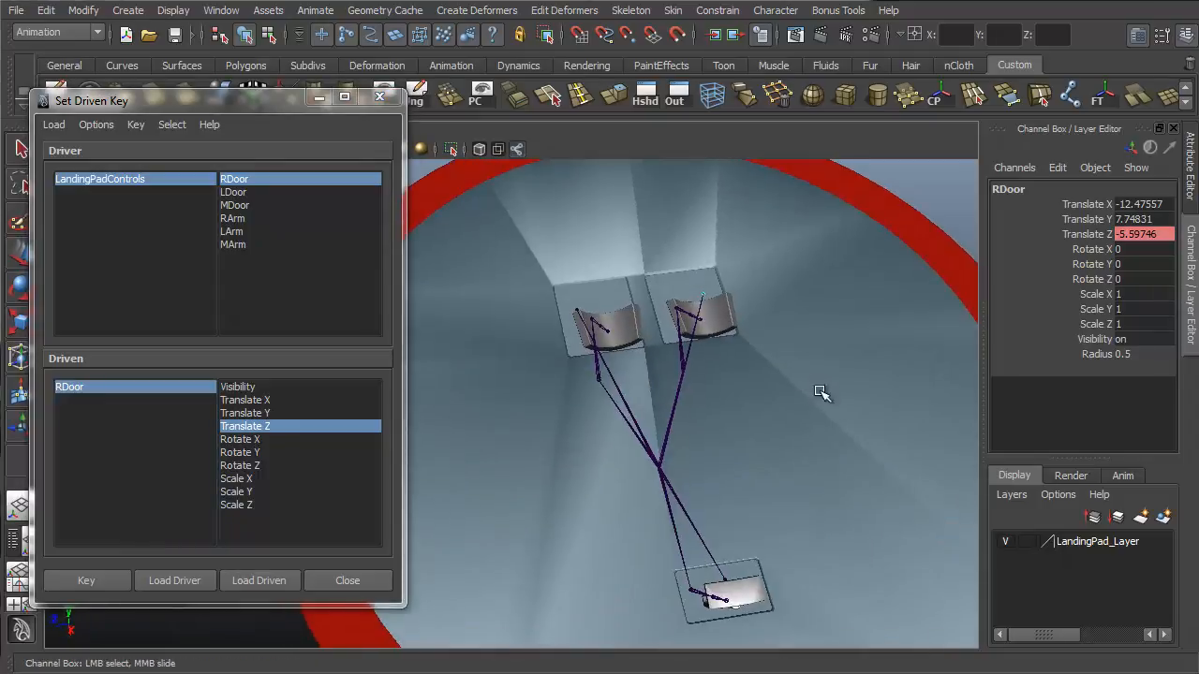
key(w)
drag(640, 302, 722, 286)
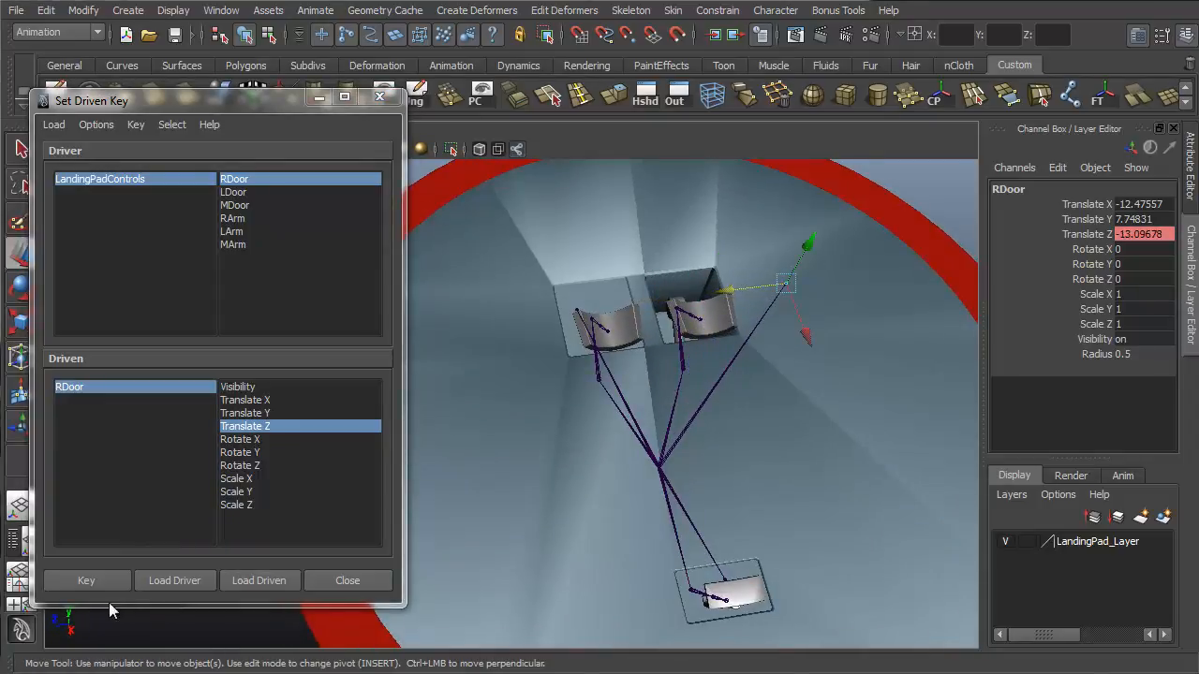
click(86, 581)
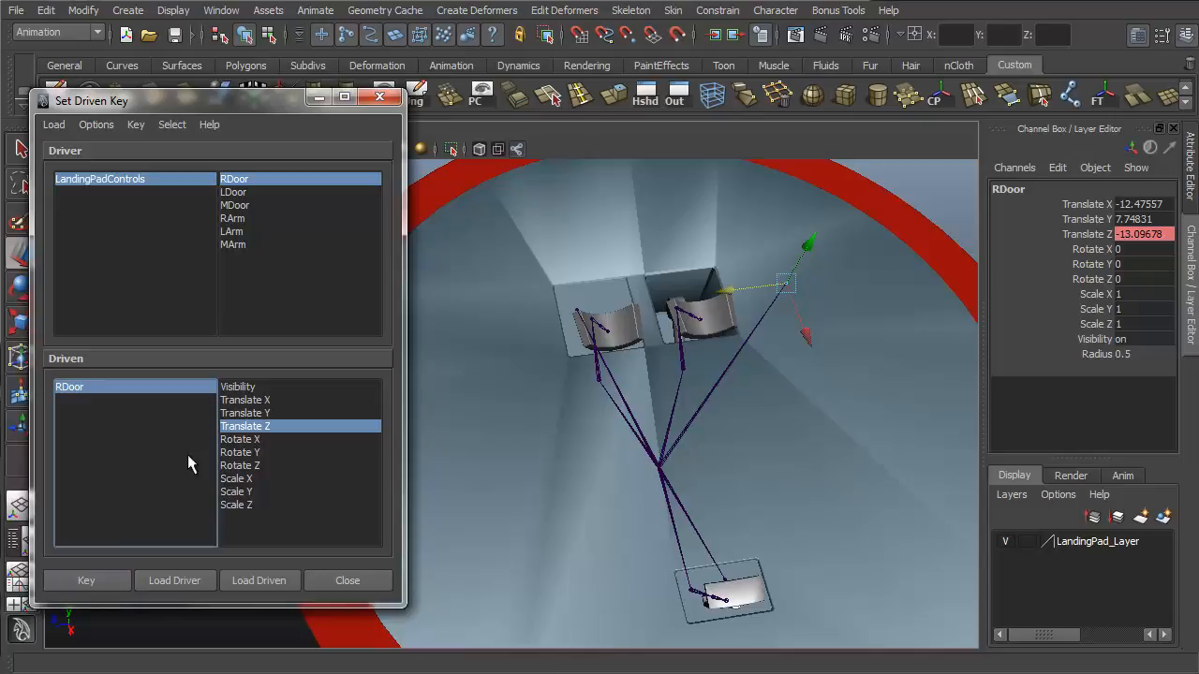
Scrub the locator's RDoor attribute back to 0 to test the right door's closing motion
click(102, 179)
click(1096, 204)
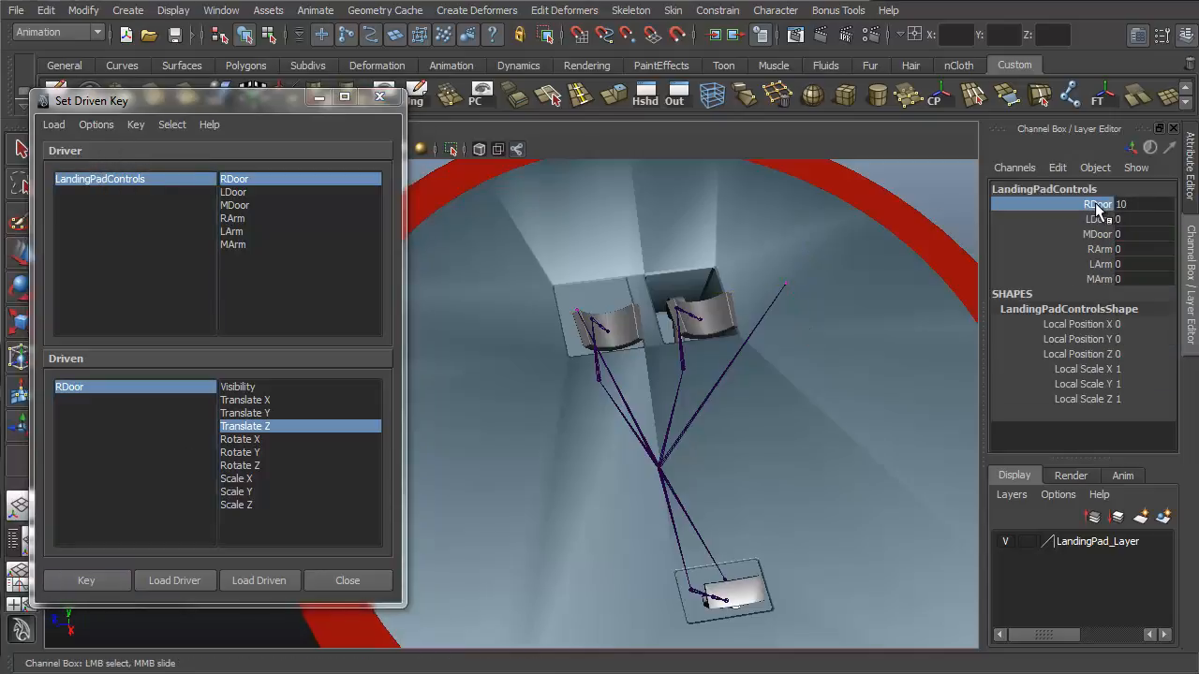
middle_drag(771, 317, 563, 567)
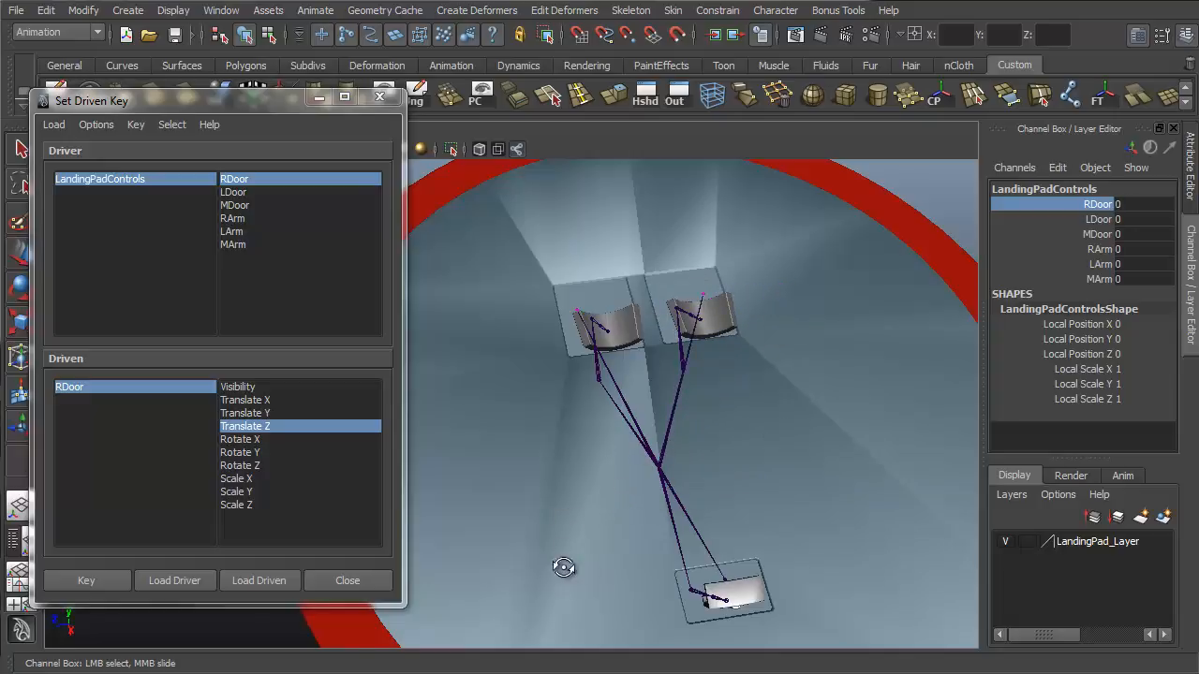
Load the MDoor joint as the driven object and choose the locator's MDoor attribute as its driver
alt+drag(563, 568, 575, 533)
alt+middle_drag(575, 533, 671, 490)
alt+right_drag(671, 489, 740, 496)
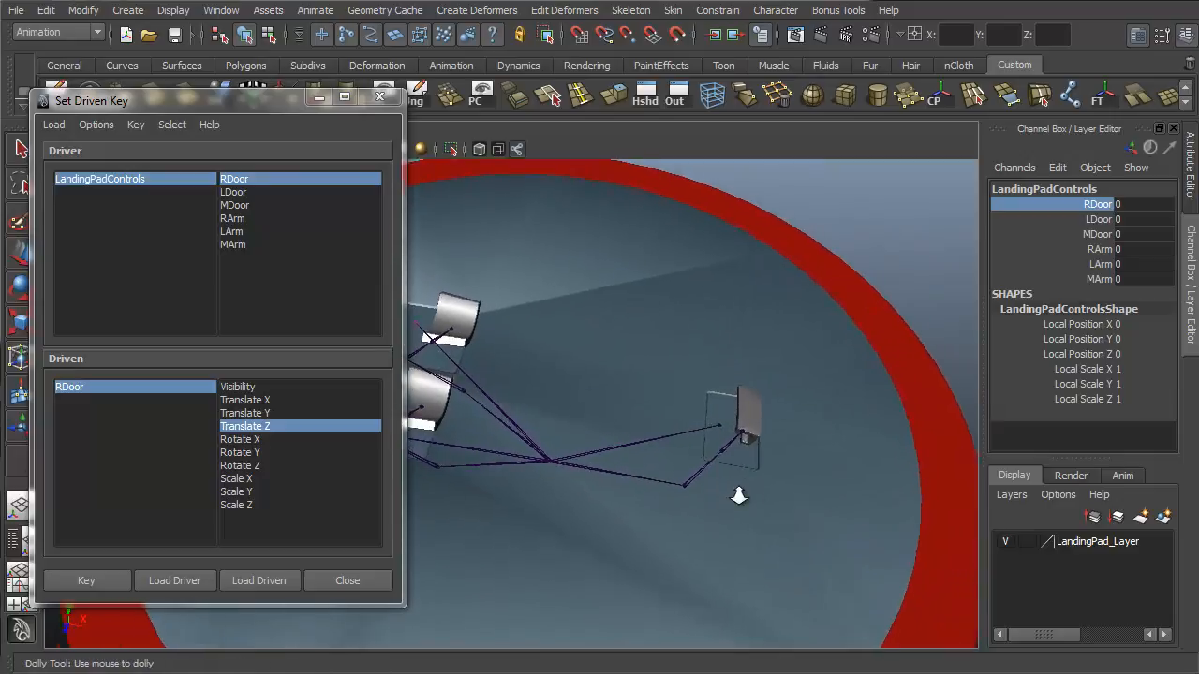
alt+drag(739, 497, 757, 496)
click(766, 412)
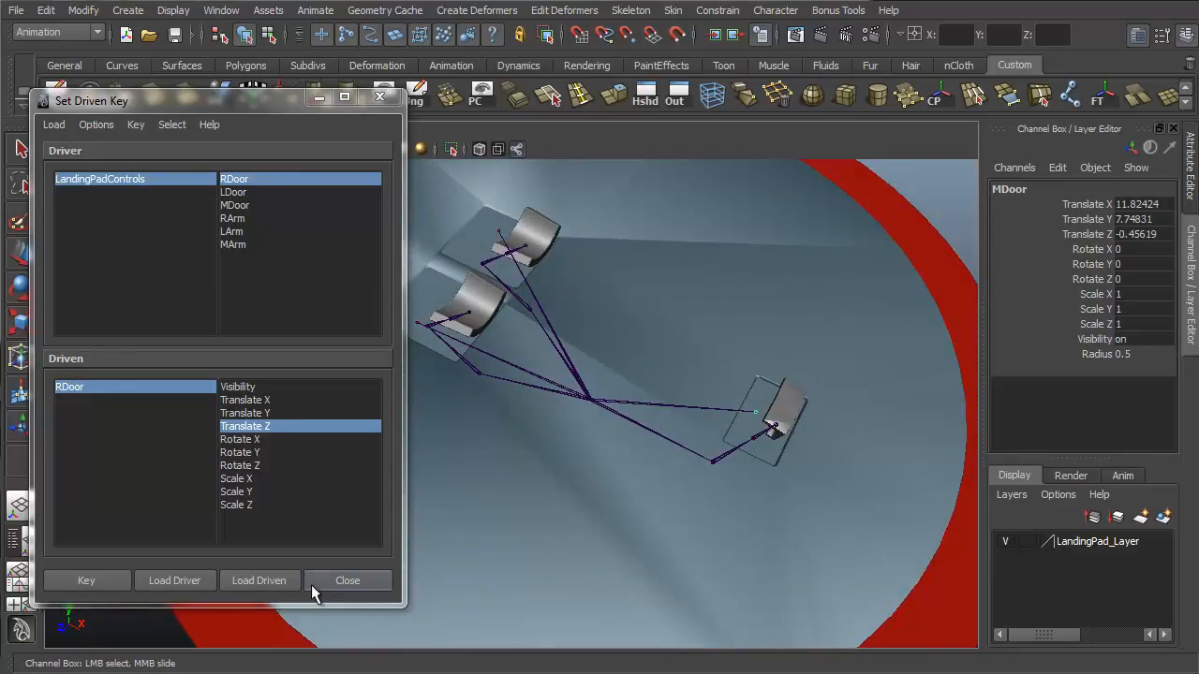
click(280, 579)
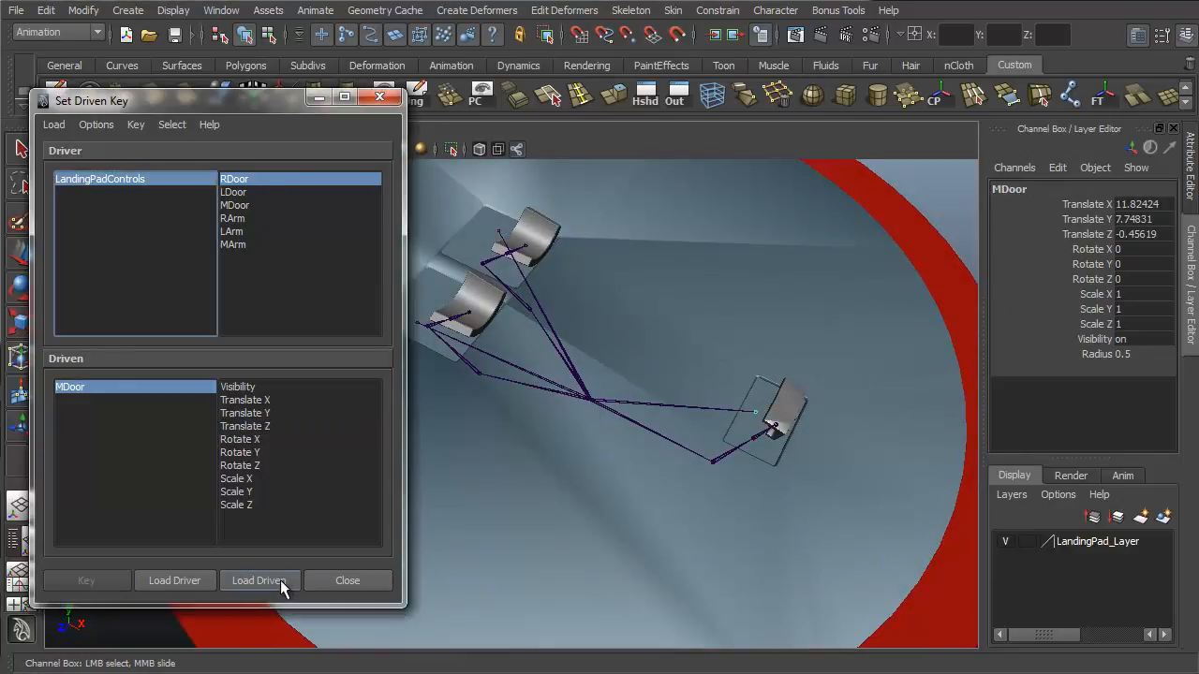
click(236, 206)
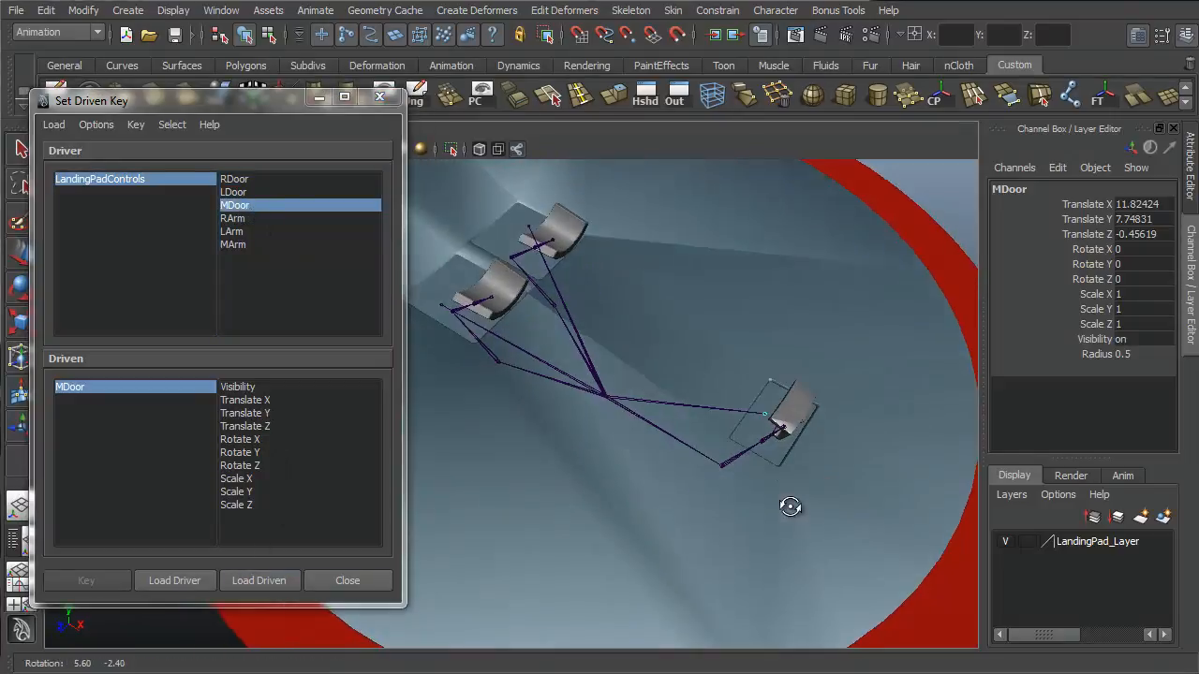
Test the MDoor joint's sliding direction, undoing the trial moves, and choose Translate X as the driven attribute
key(w)
drag(821, 461, 882, 493)
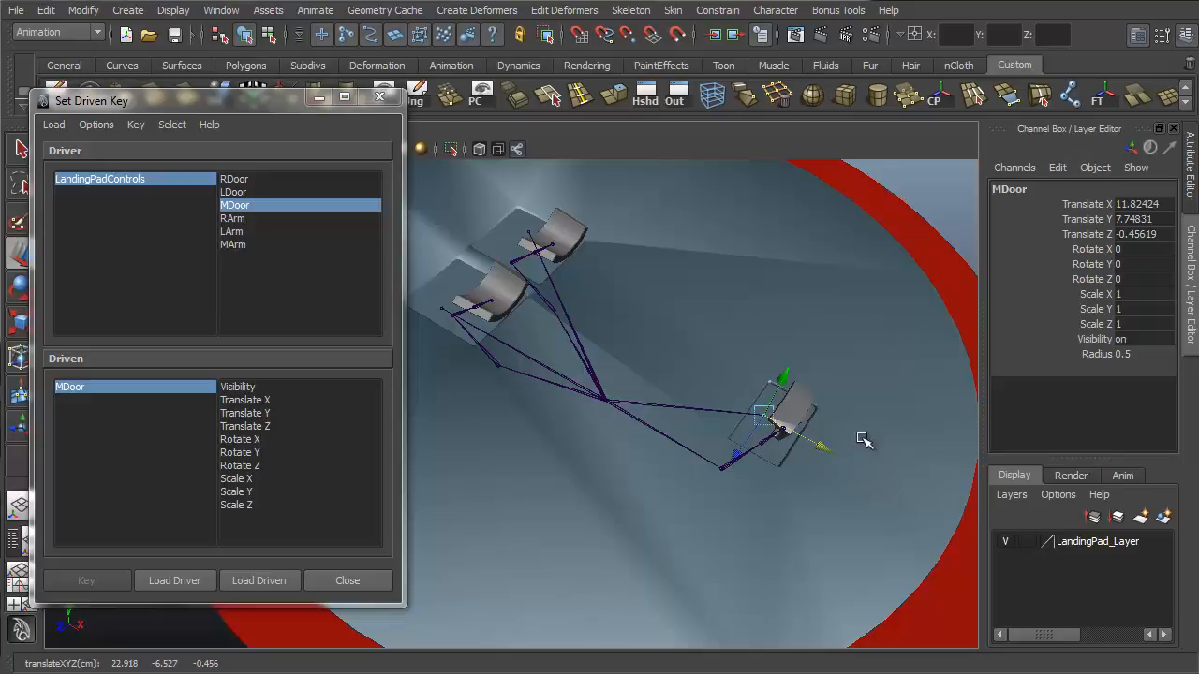
click(241, 400)
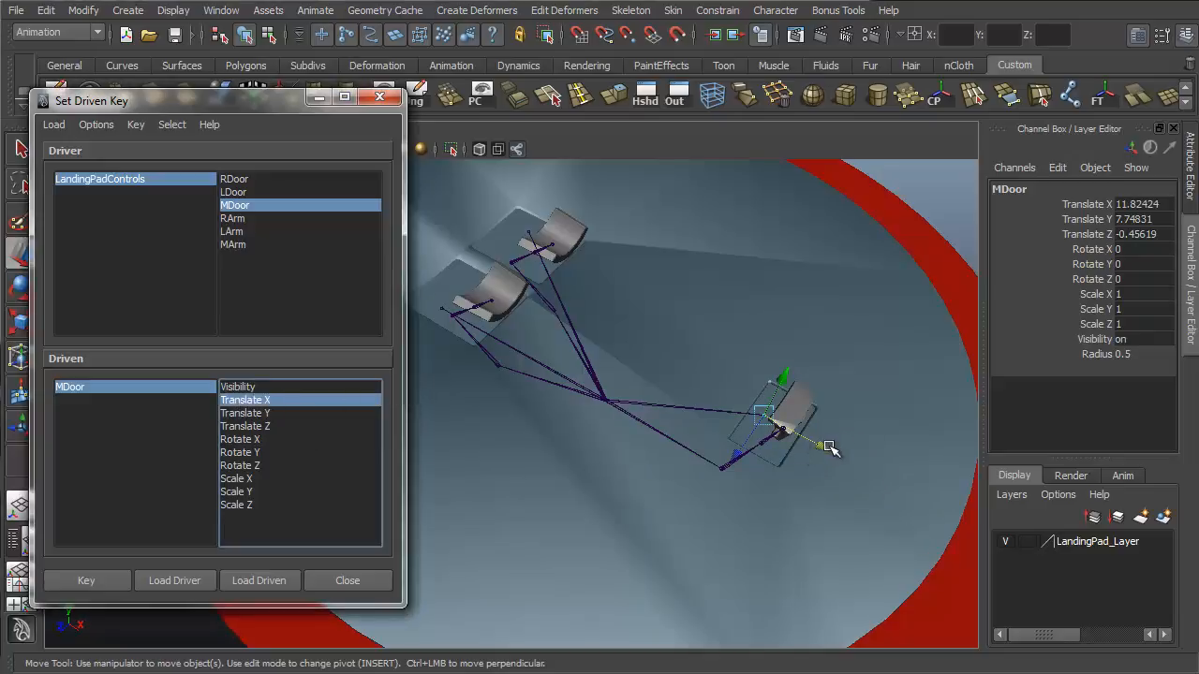
drag(822, 447, 849, 503)
key(ctrl+z)
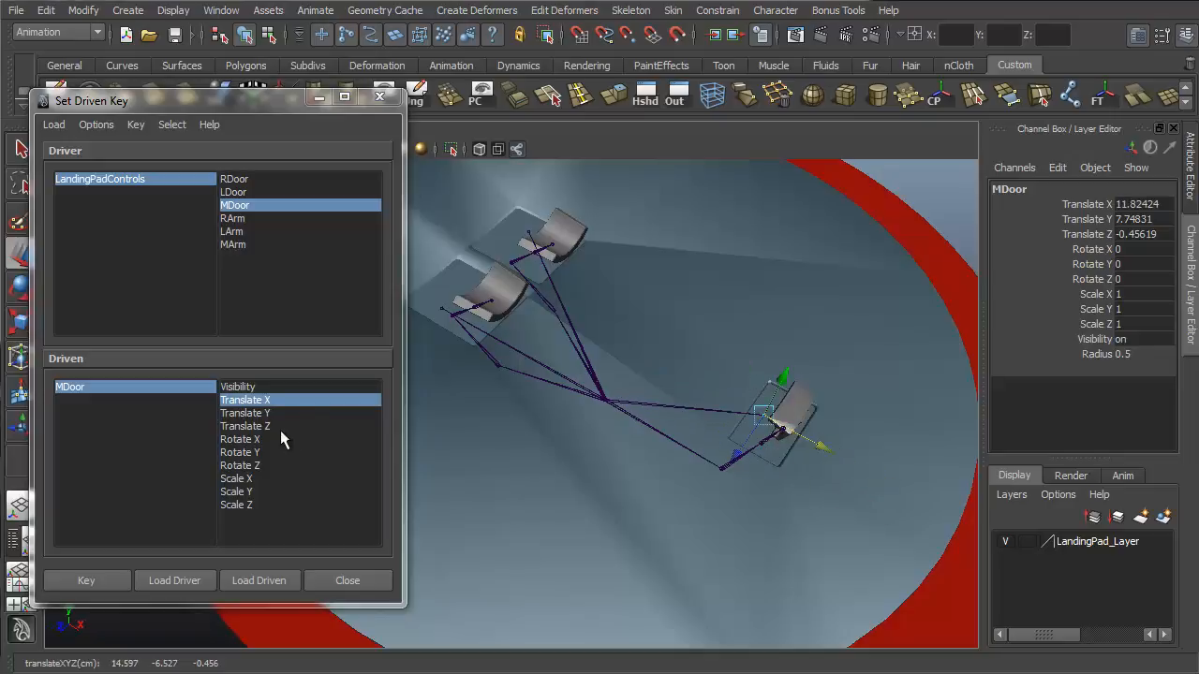
Key the MDoor joint's Translate X to the MDoor attribute at 0 and select the LandingPadControls locator
click(86, 581)
click(92, 178)
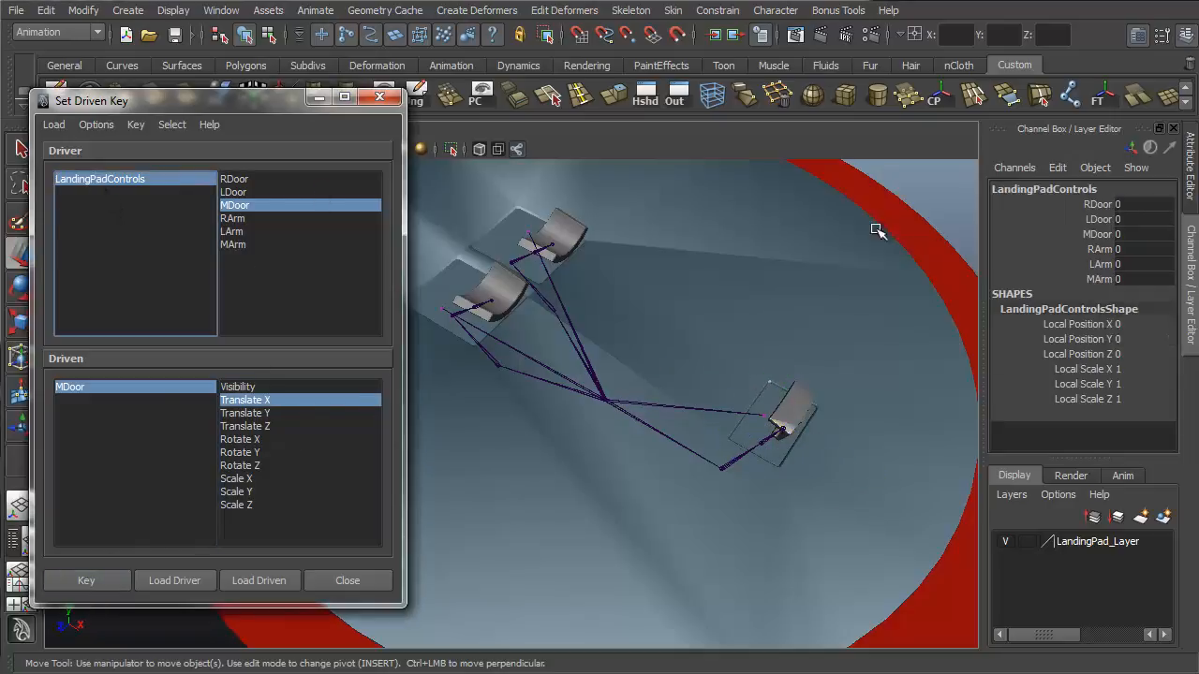
Set the locator's MDoor attribute to 10, slide the MDoor joint open to Translate X about 16.36, and key the relationship
click(1128, 234)
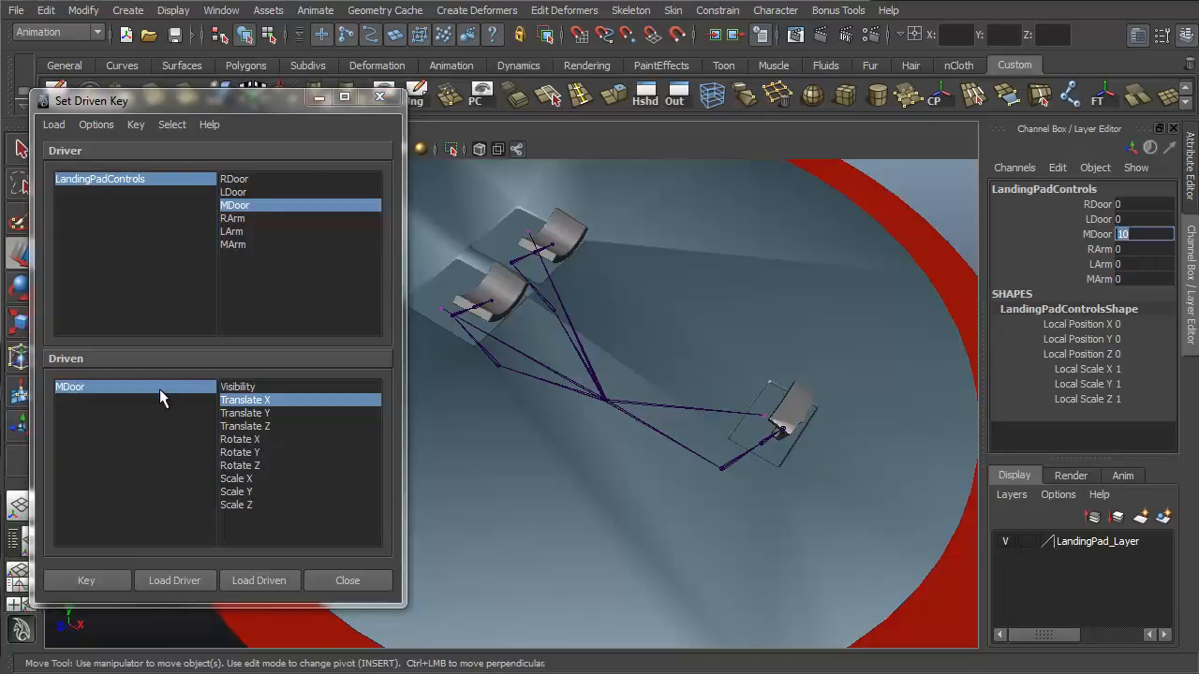
click(130, 387)
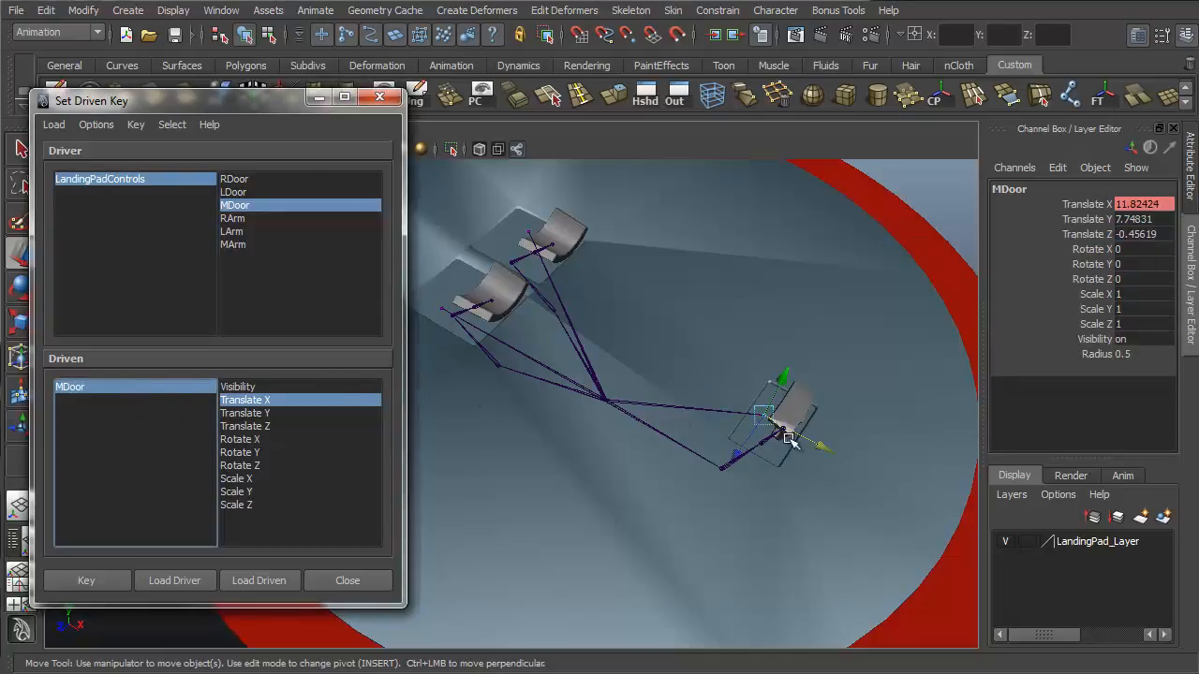
drag(811, 447, 886, 503)
click(82, 581)
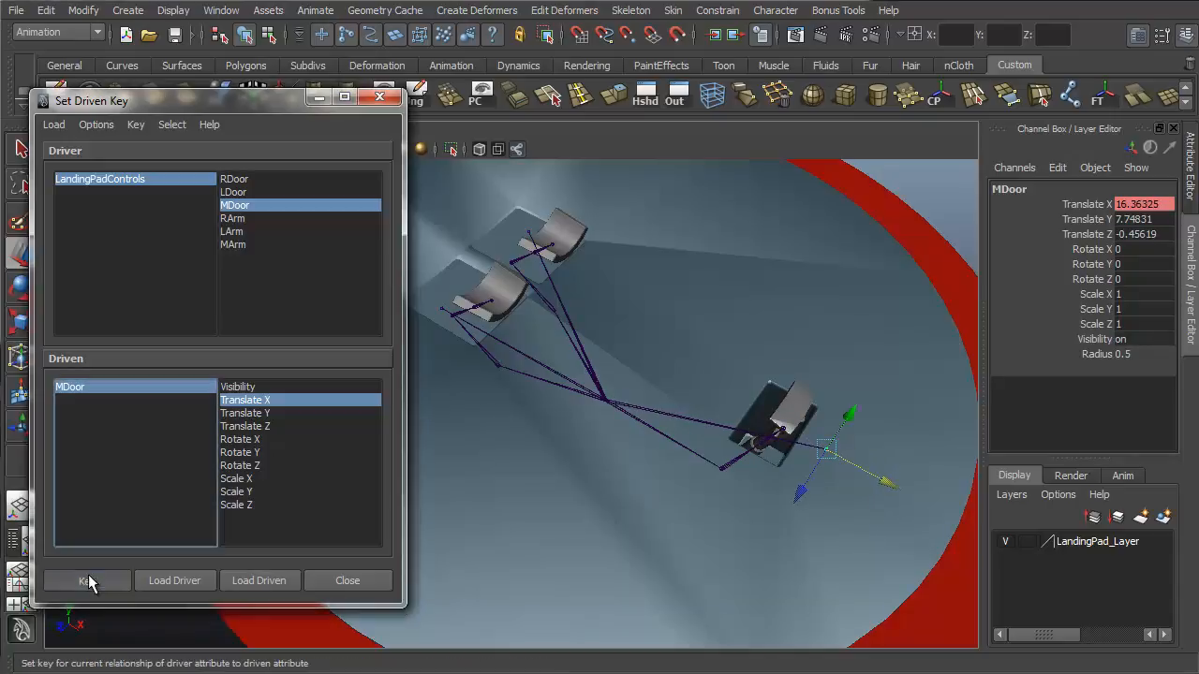
Scrub the locator's MDoor attribute down to 0 and back to 10 to test the middle door's motion
click(96, 179)
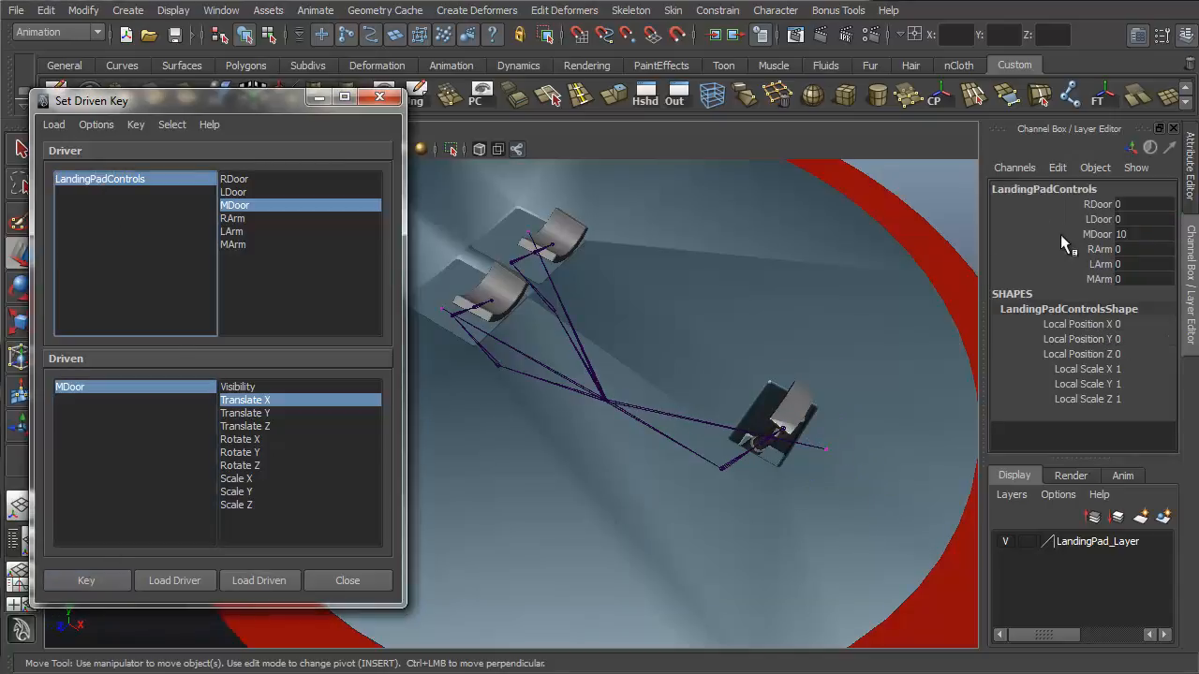
click(1094, 234)
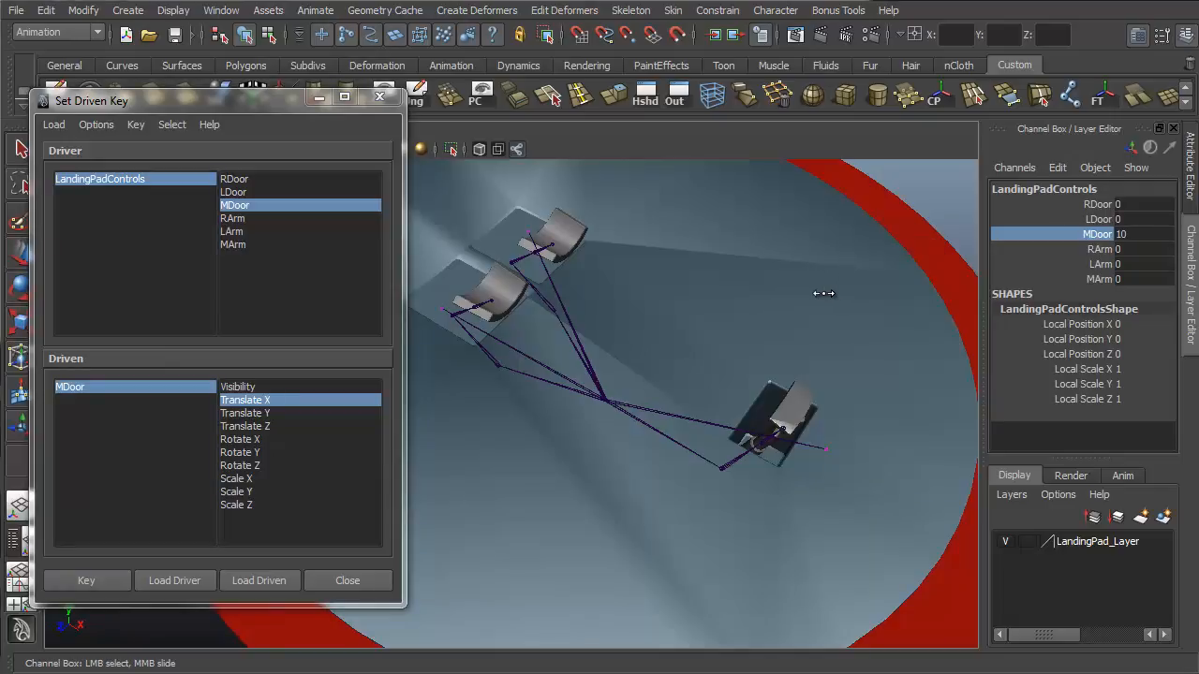
middle_drag(823, 293, 579, 307)
alt+drag(676, 288, 881, 304)
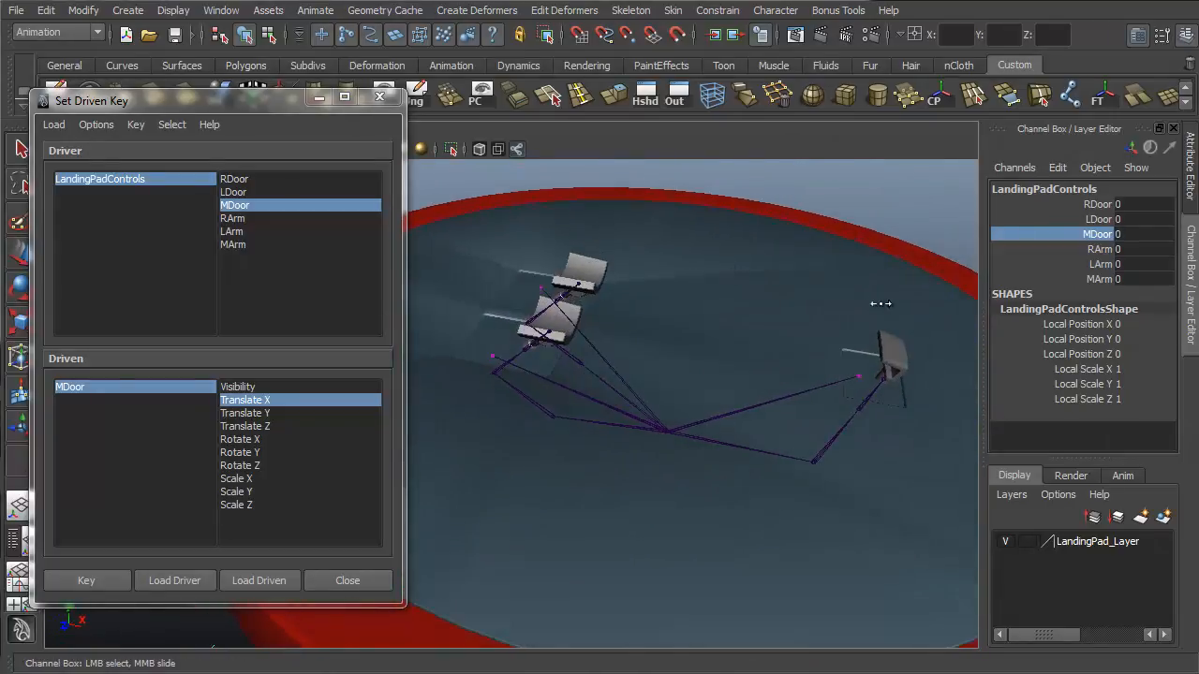
alt+drag(795, 275, 809, 286)
alt+drag(669, 287, 764, 273)
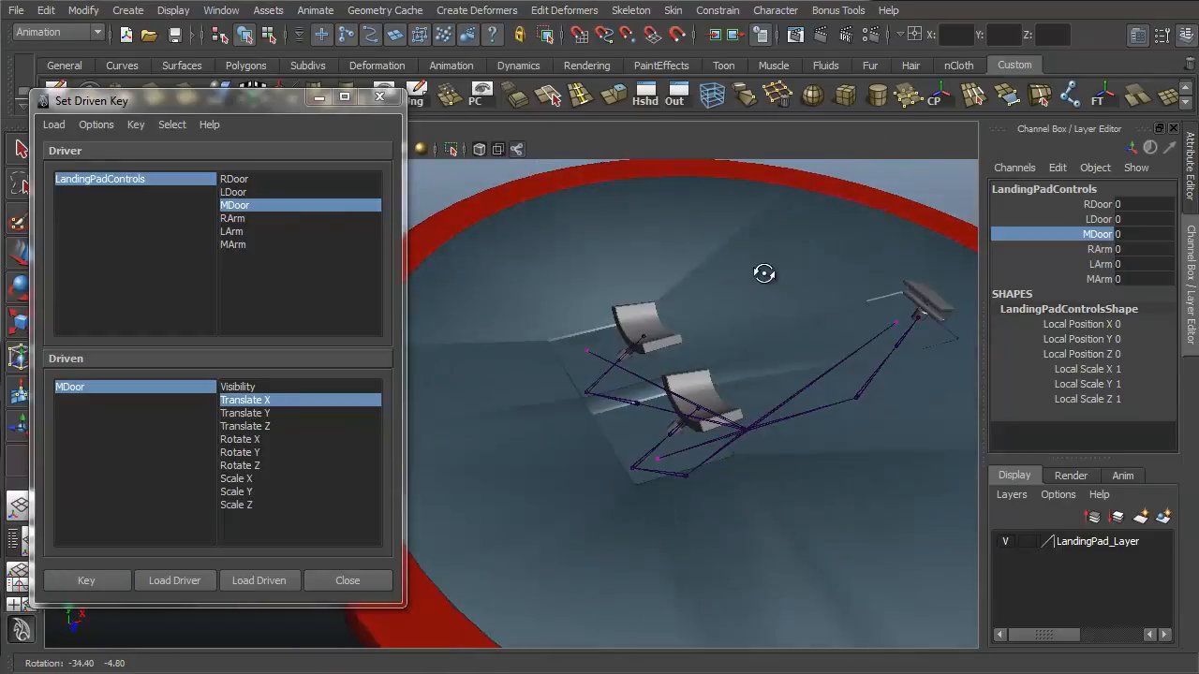
alt+drag(795, 329, 942, 330)
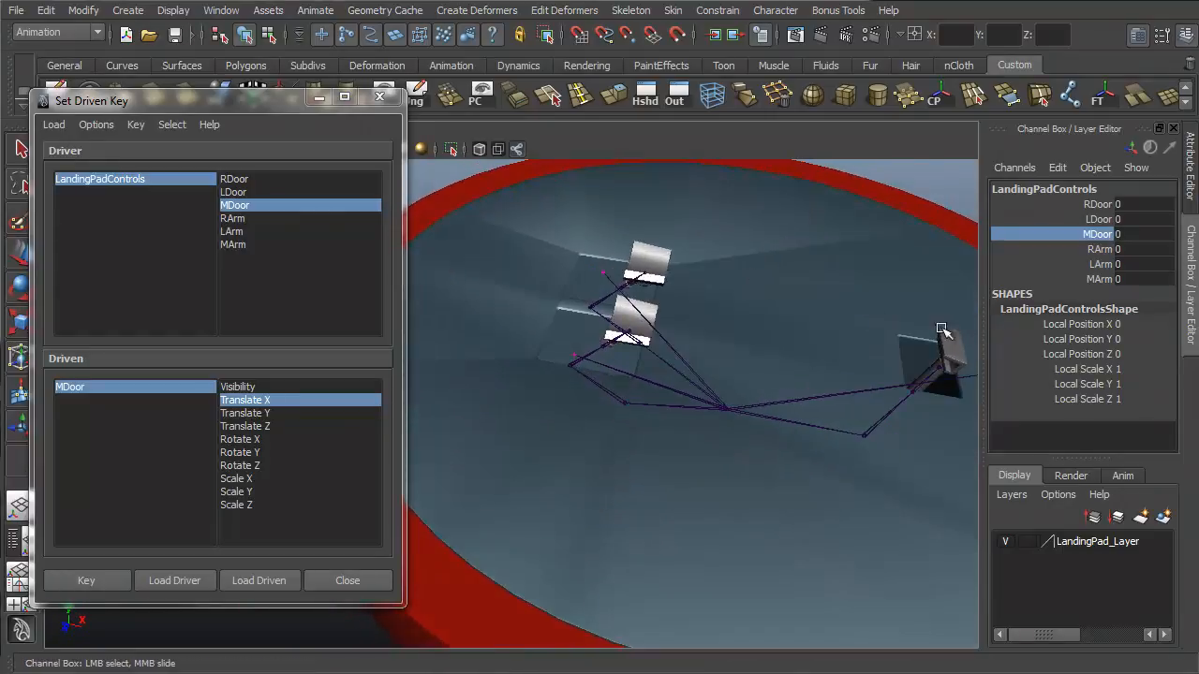
alt+drag(861, 300, 750, 286)
Scrub the locator's RDoor and LDoor attributes to 10 to open the right and left doors
click(1093, 206)
middle_drag(656, 298, 930, 280)
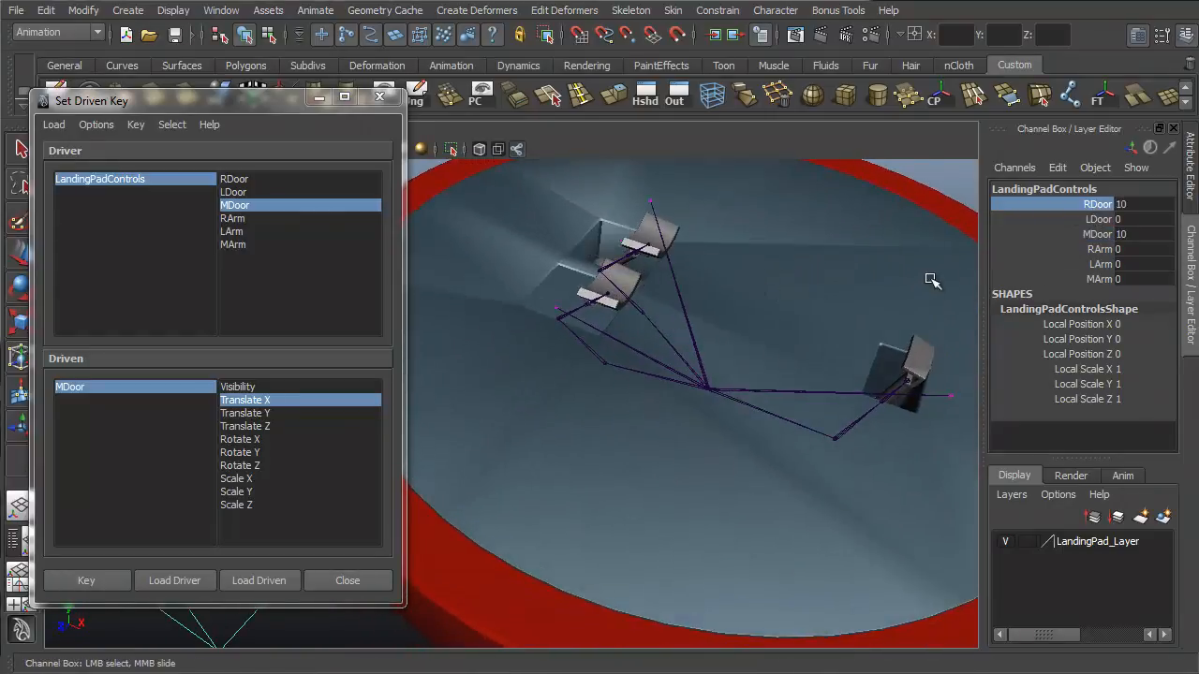
click(1101, 221)
middle_drag(774, 309, 872, 296)
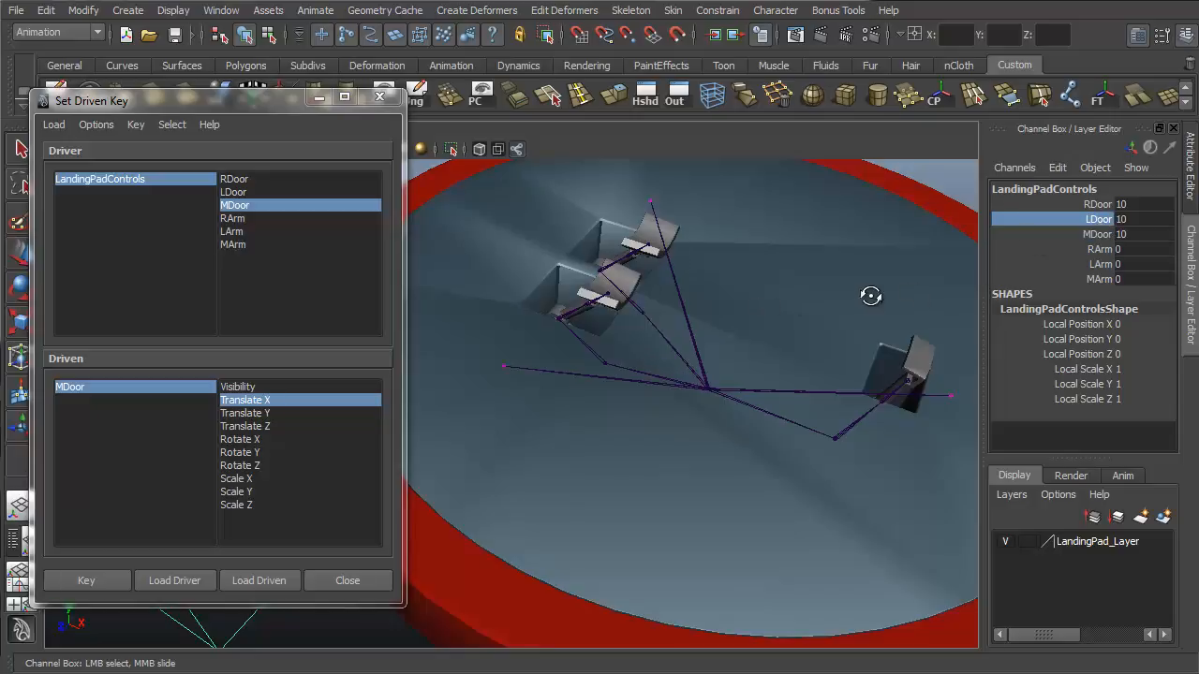
Examine the landing pad arms and their joint chains inside the open door wells from several angles
alt+drag(871, 296, 897, 381)
alt+middle_drag(616, 380, 720, 346)
alt+right_drag(680, 345, 752, 383)
alt+drag(752, 383, 824, 338)
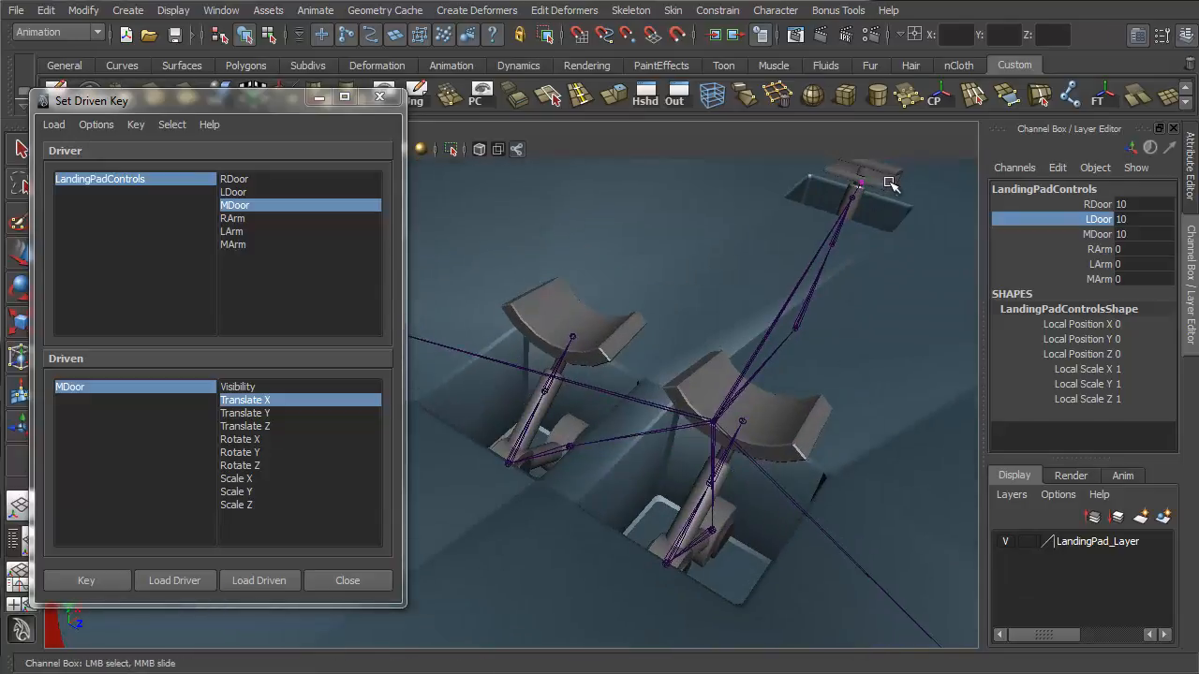
alt+drag(869, 461, 696, 407)
mouse_move(696, 406)
alt+right_down()
mouse_move(685, 415)
mouse_move(704, 424)
alt+right_up()
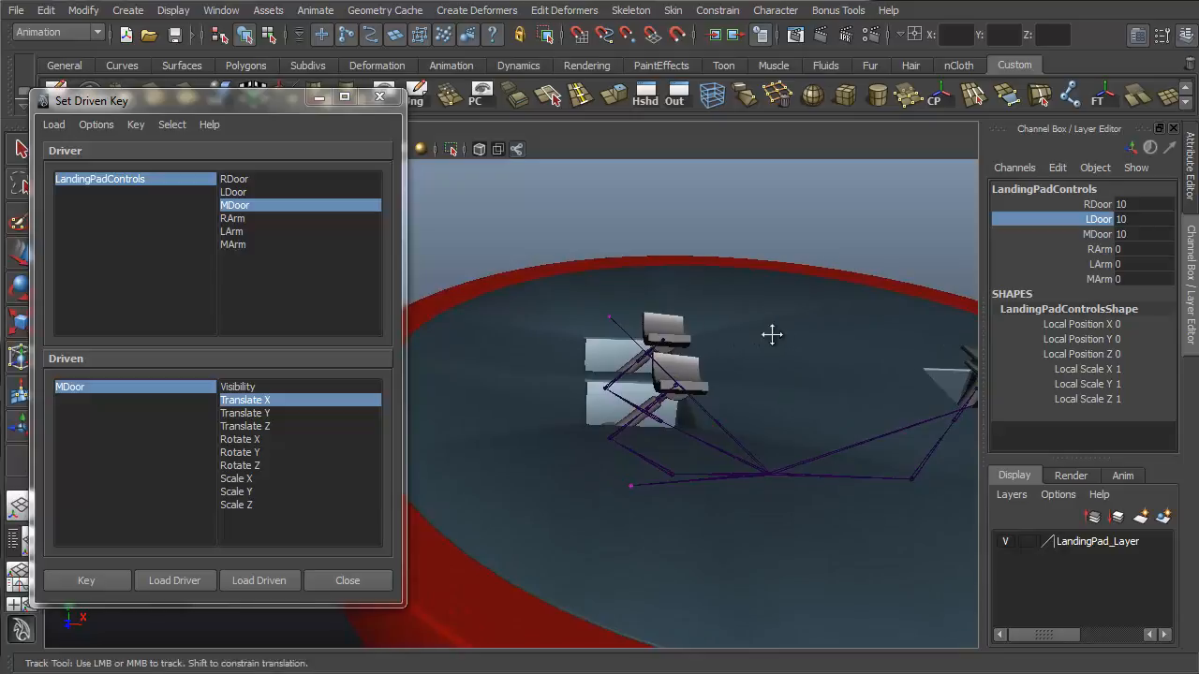
alt+drag(771, 334, 693, 345)
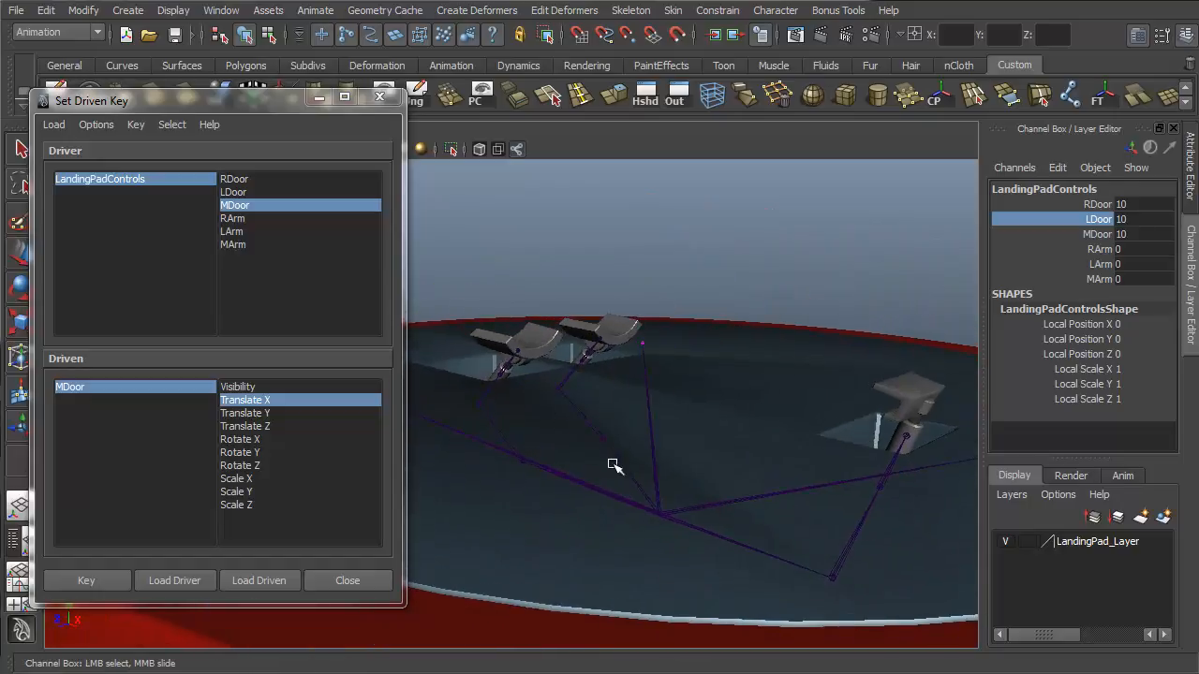
alt+drag(614, 465, 718, 482)
alt+drag(564, 442, 608, 428)
alt+middle_drag(608, 428, 564, 437)
alt+right_drag(564, 437, 623, 454)
alt+drag(562, 443, 720, 463)
alt+middle_drag(720, 463, 549, 486)
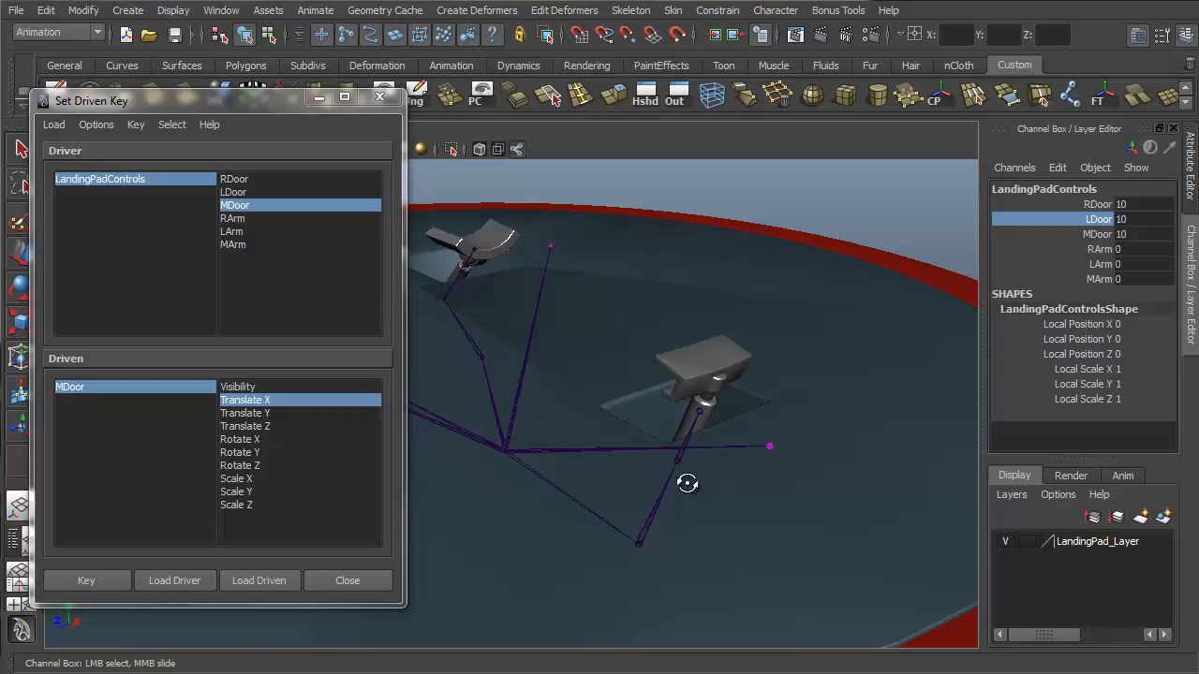
alt+drag(687, 482, 755, 484)
alt+middle_drag(755, 485, 718, 356)
alt+right_drag(718, 356, 669, 383)
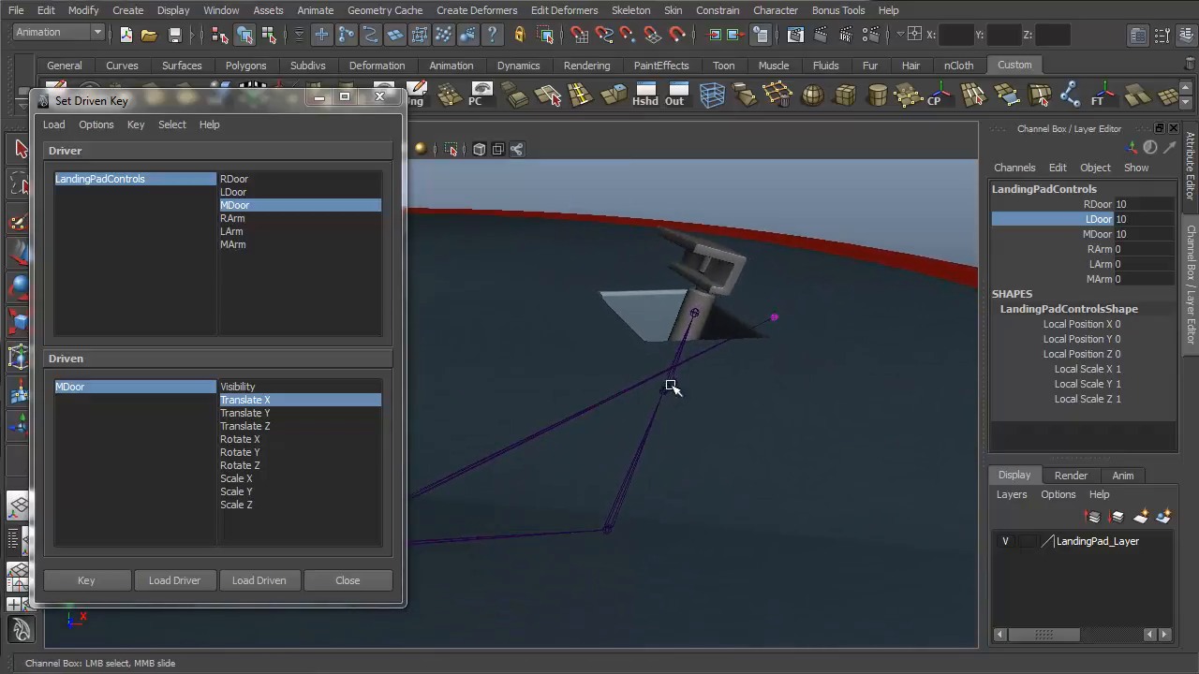
Select the MArm1, MArm2 and MArm3 joints, try a move along their X axis, and load them as driven objects
click(626, 503)
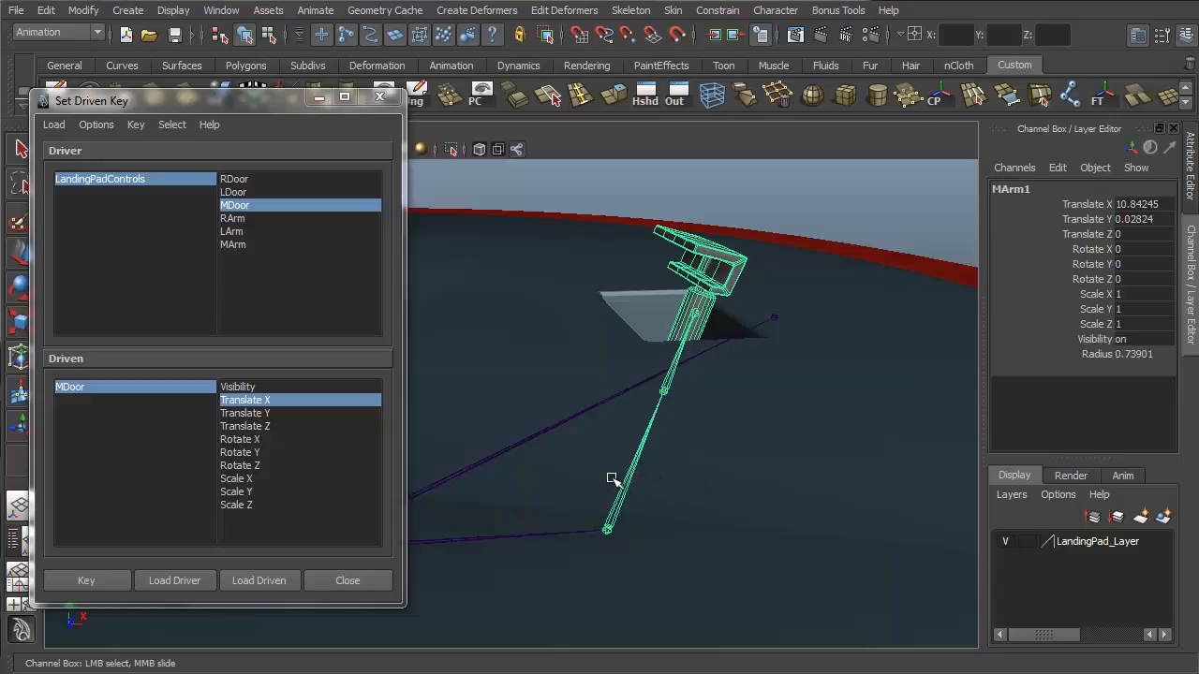
click(681, 344)
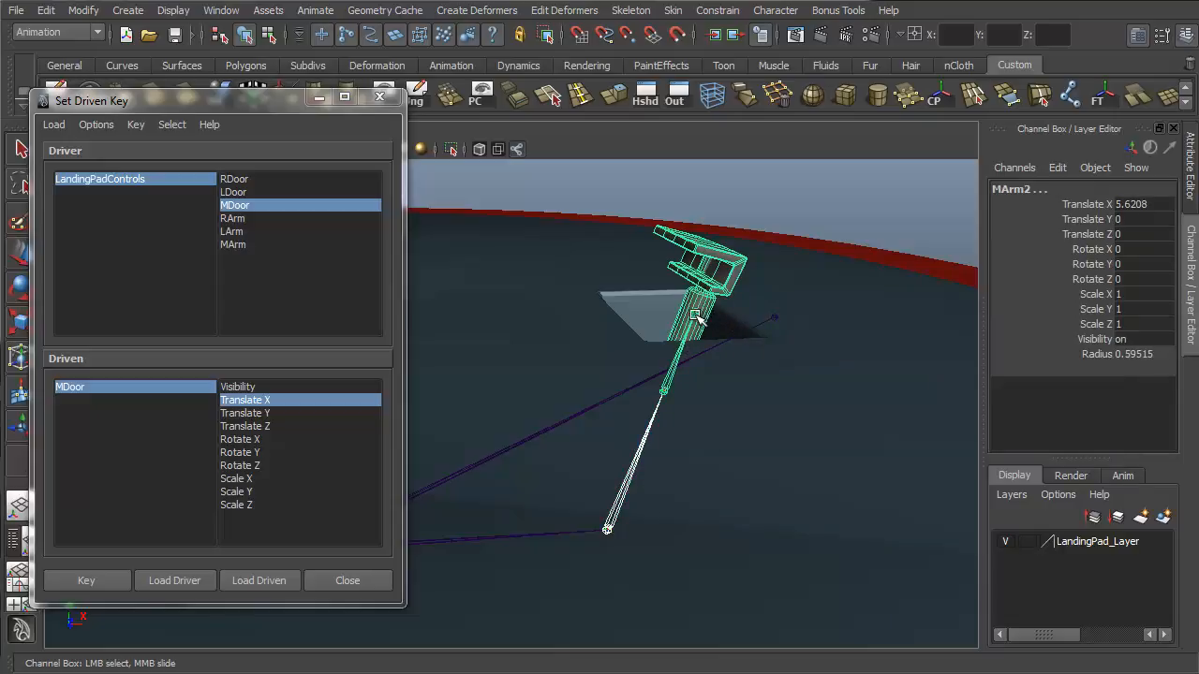
shift+click(694, 313)
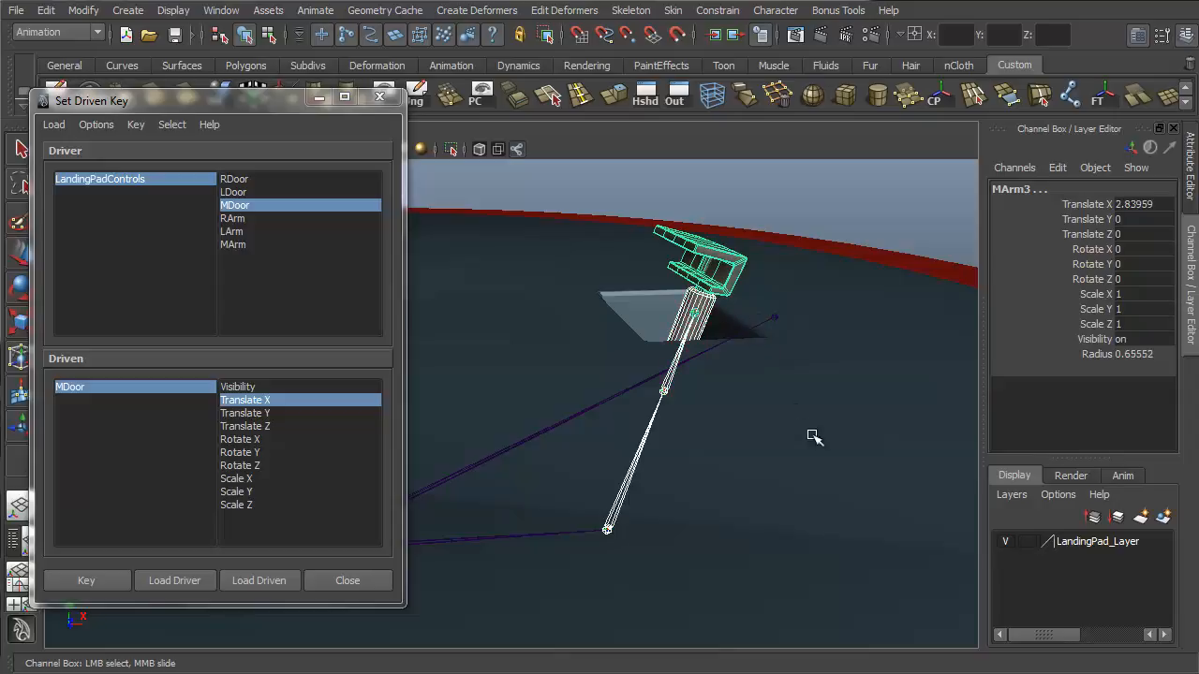
alt+drag(811, 434, 787, 436)
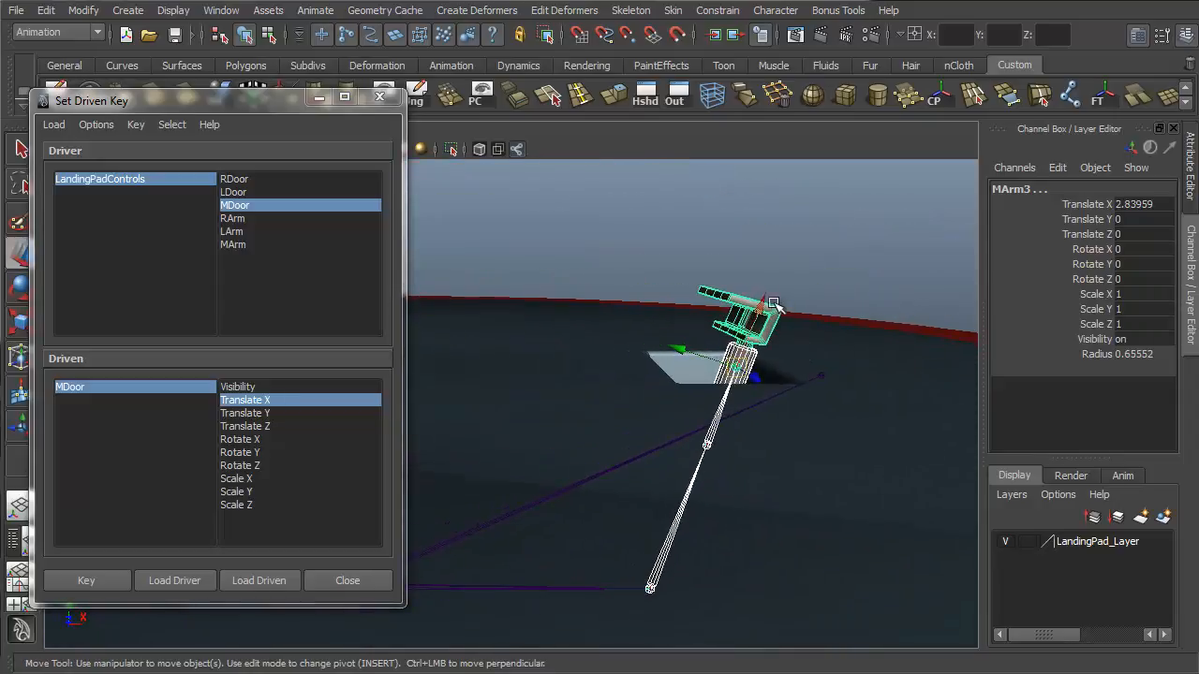
drag(762, 310, 829, 301)
alt+drag(766, 458, 778, 475)
click(269, 581)
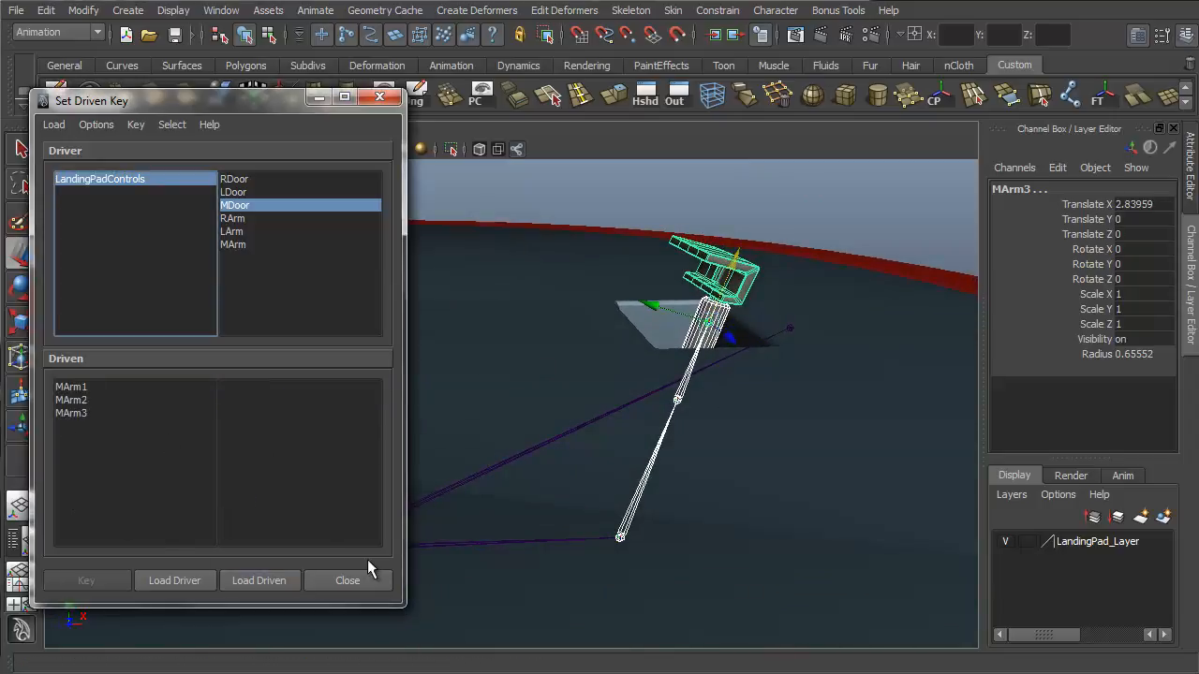
Choose the locator's MArm attribute as the driver and Translate X of MArm1, MArm2 and MArm3 as the driven attribute
click(70, 387)
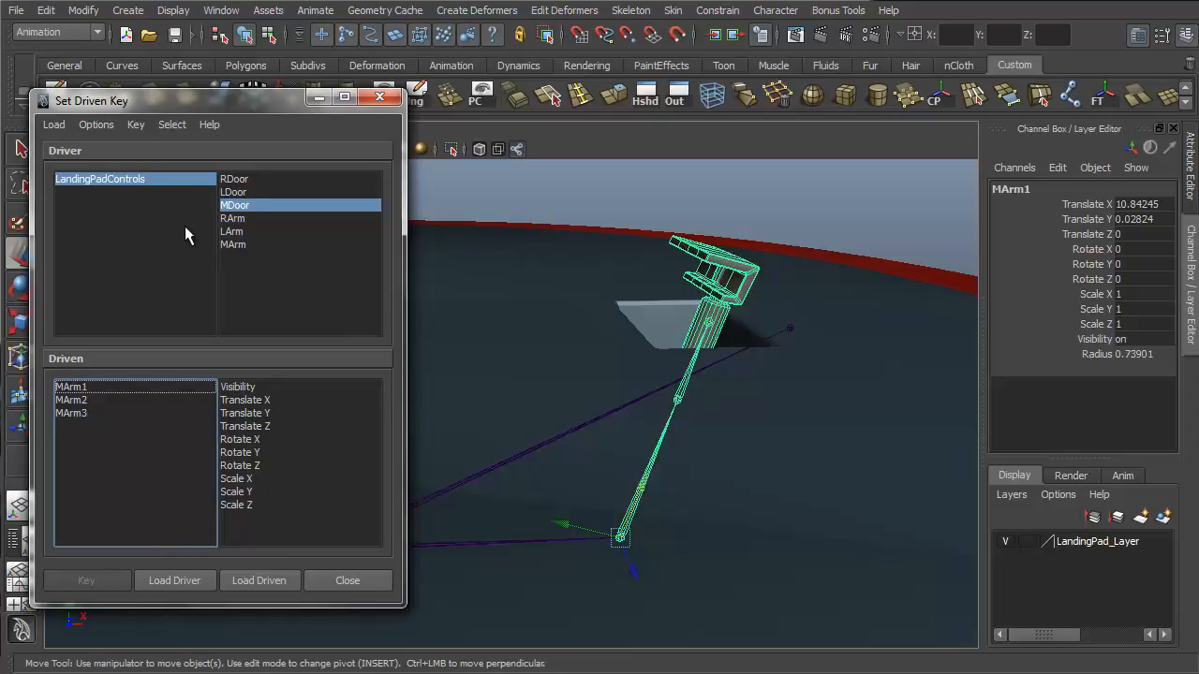
click(233, 244)
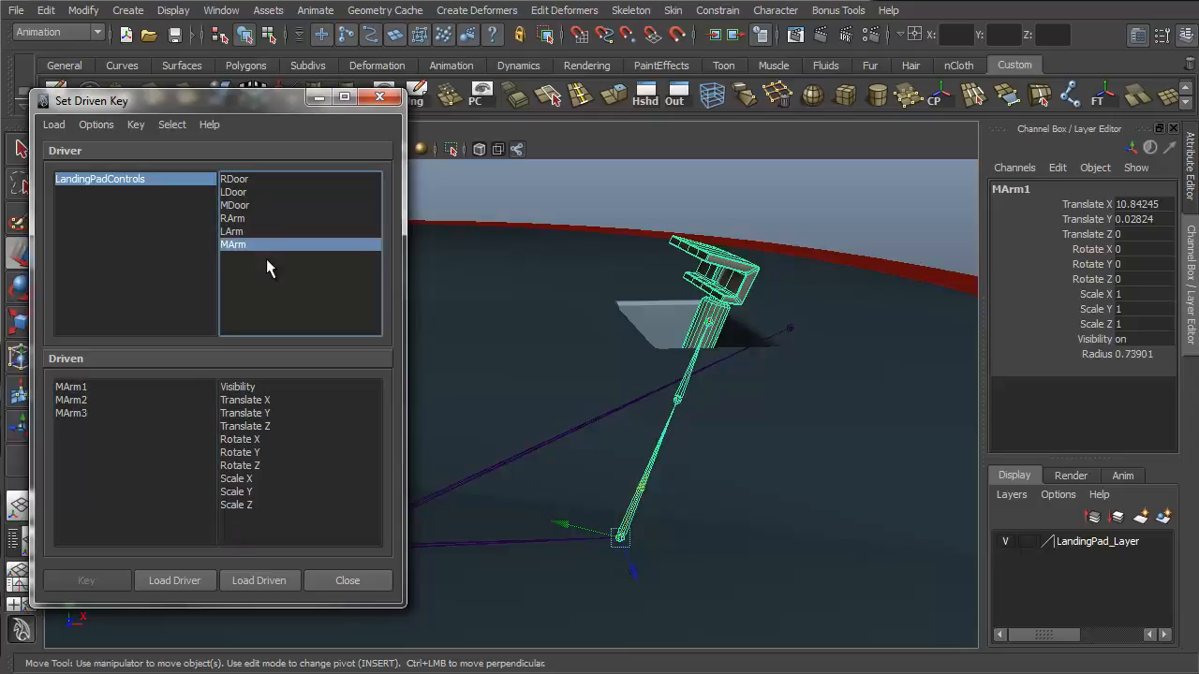
click(73, 387)
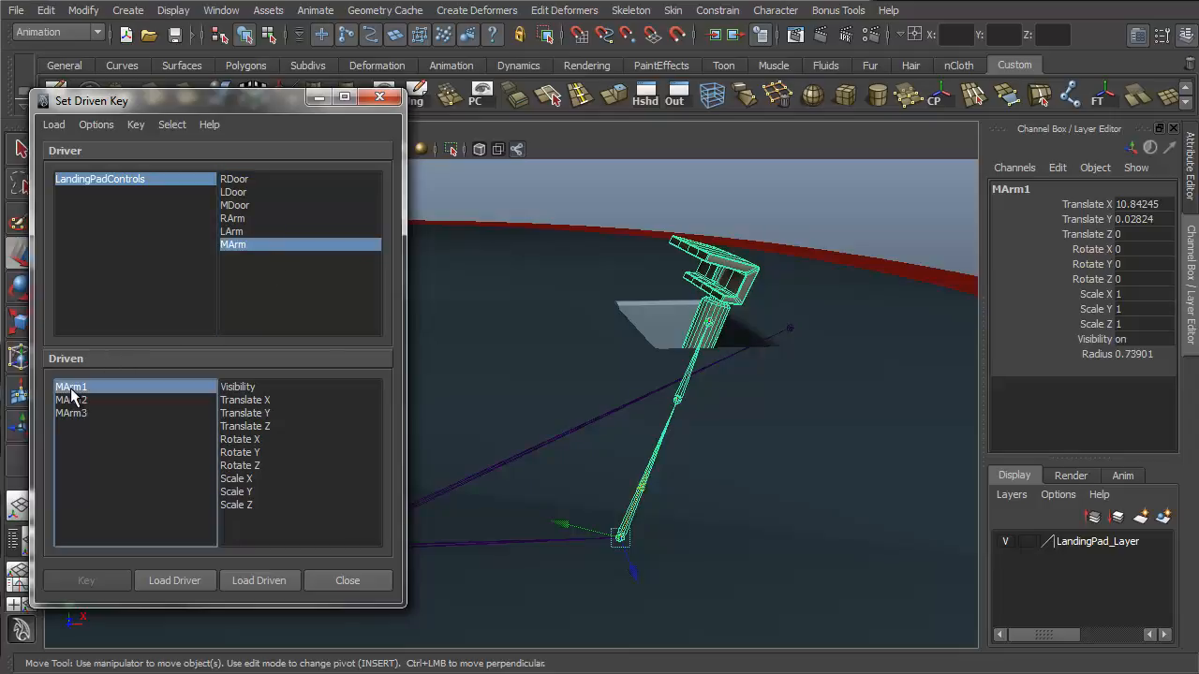
shift+click(94, 401)
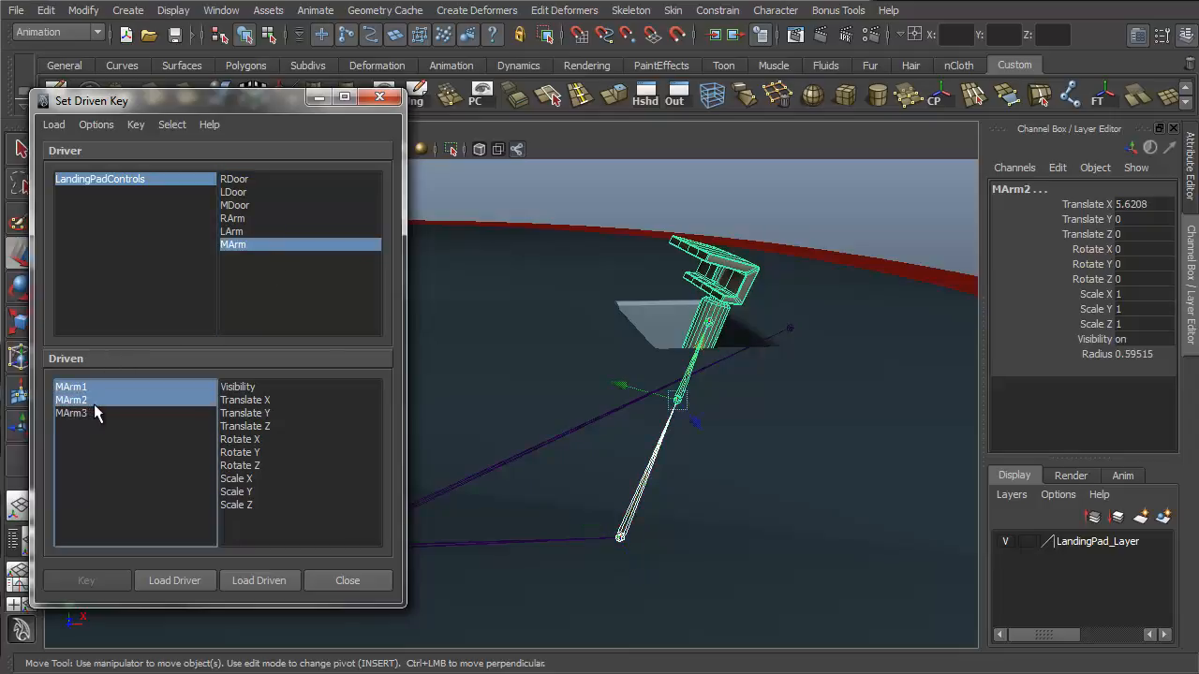
shift+click(84, 414)
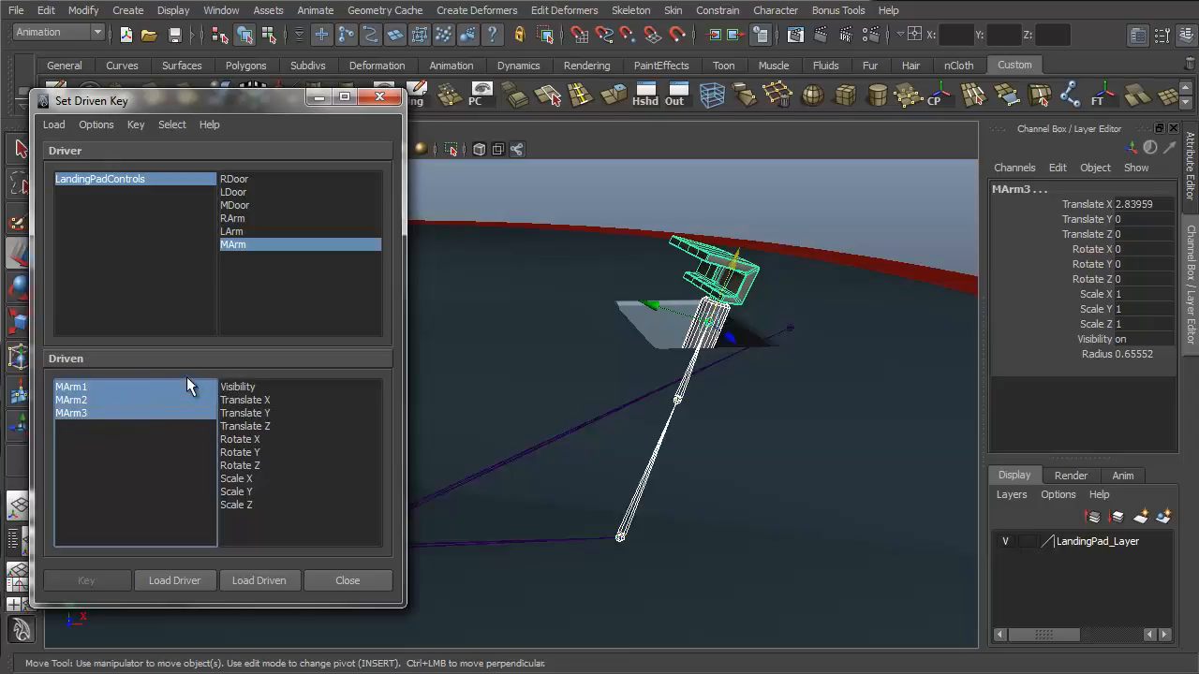
click(263, 400)
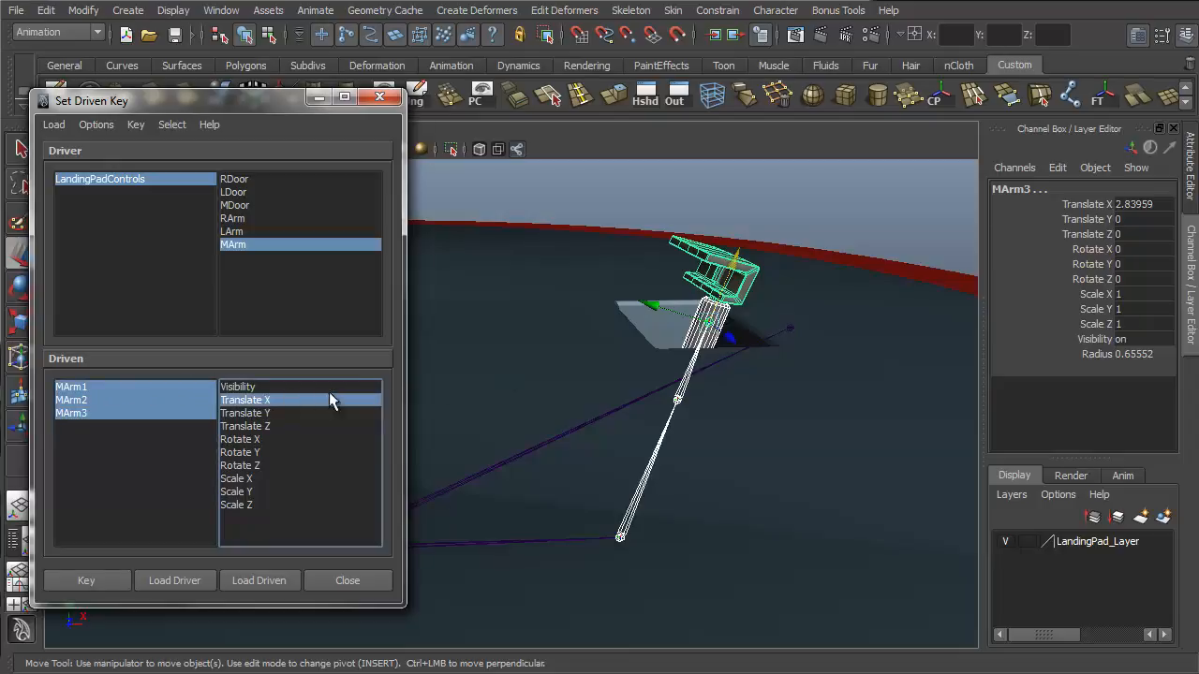
Set the locator's MArm attribute to 10 and key the extended arm joints' Translate X against it
click(96, 176)
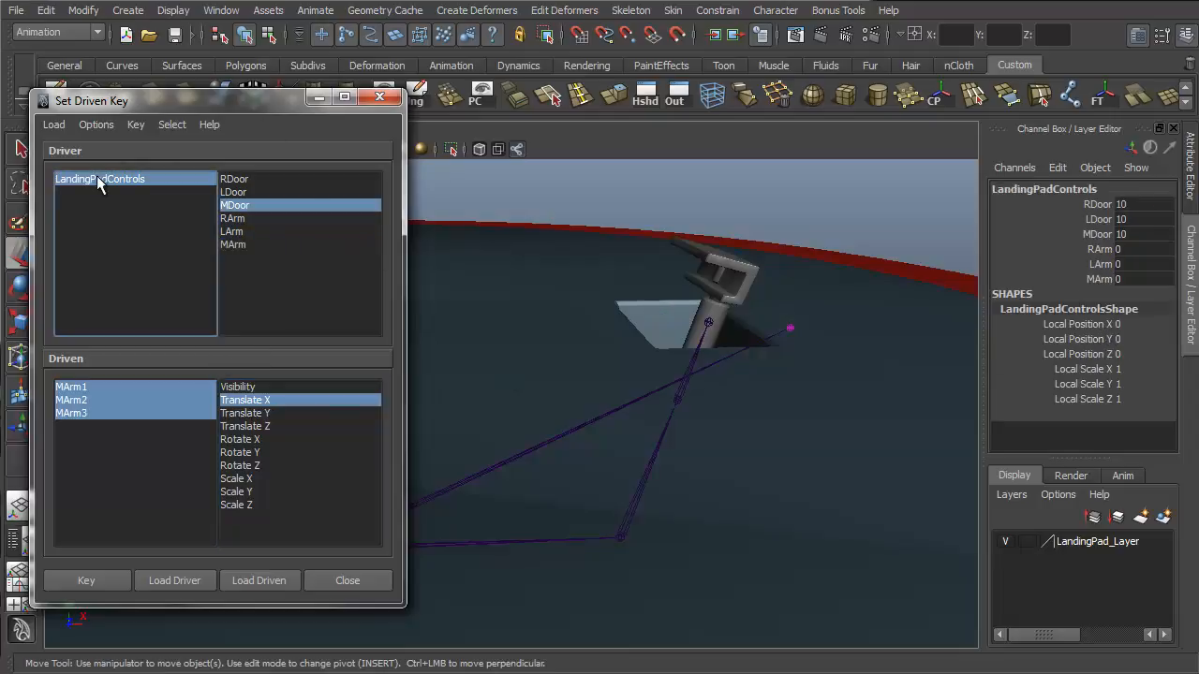
click(1098, 279)
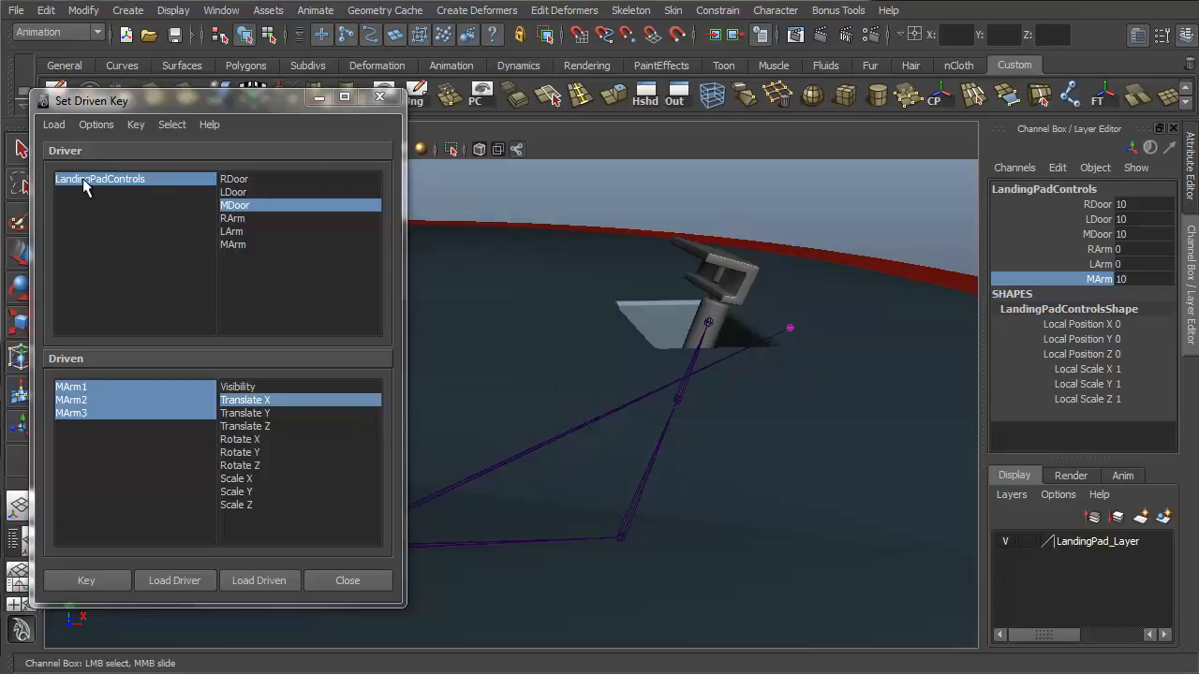
click(233, 244)
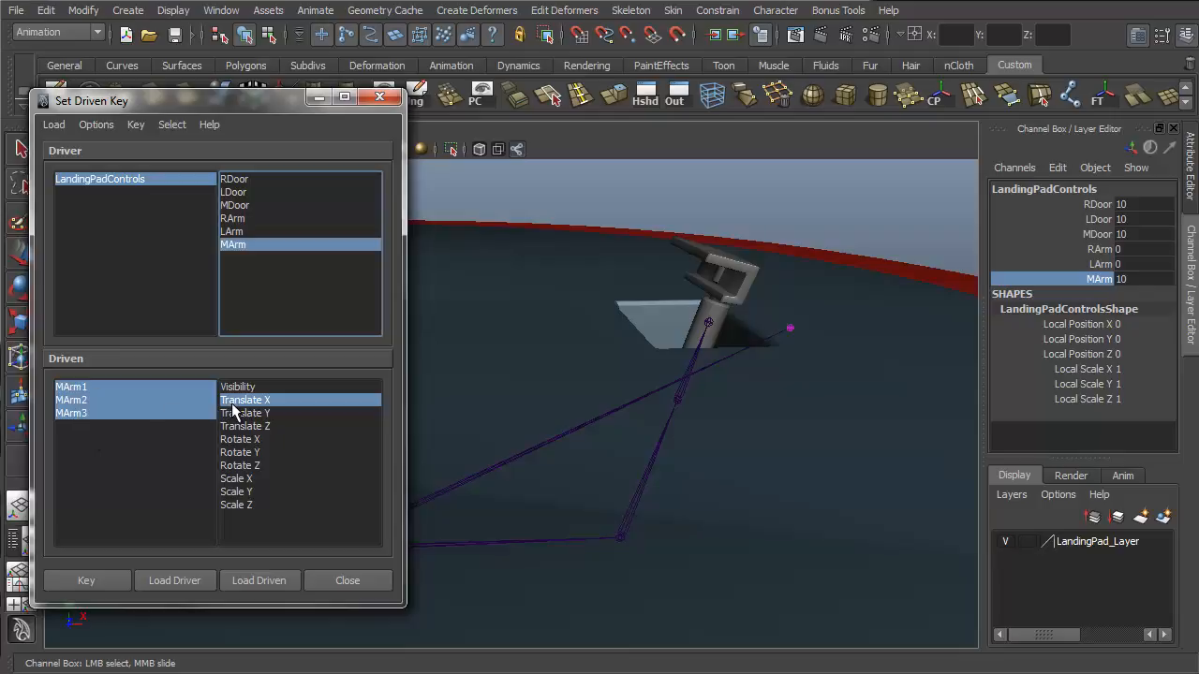
click(90, 582)
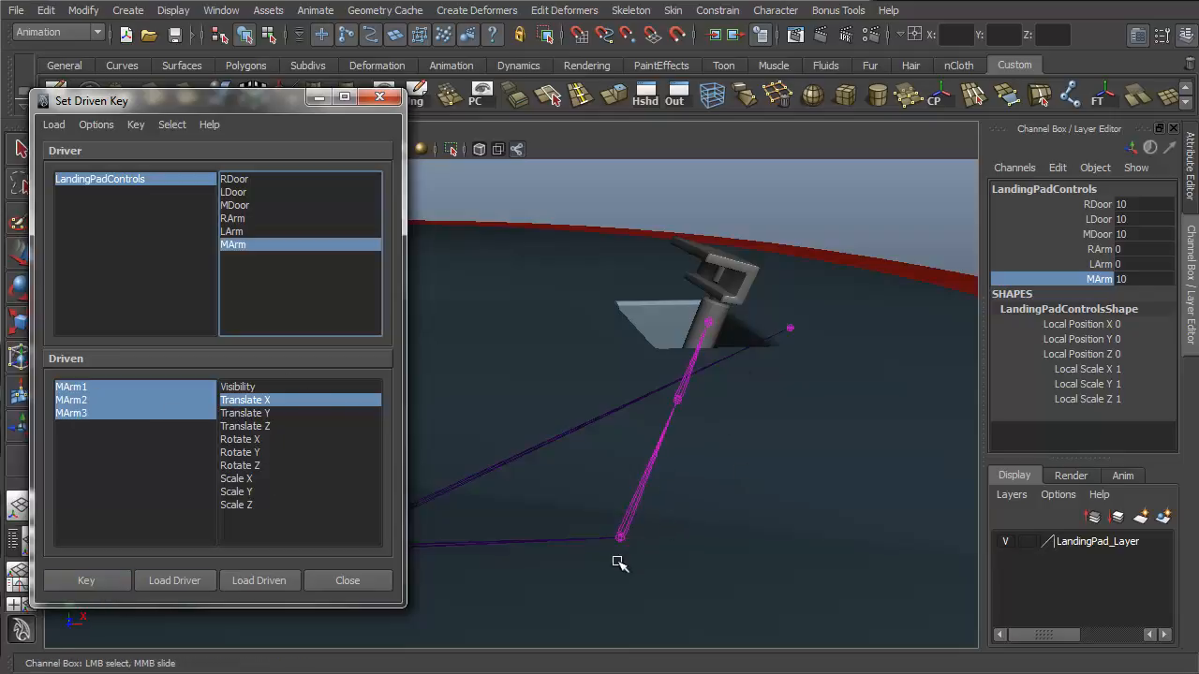
Set the locator's MArm attribute to 0 and display the scene in wireframe around the middle arm
click(99, 181)
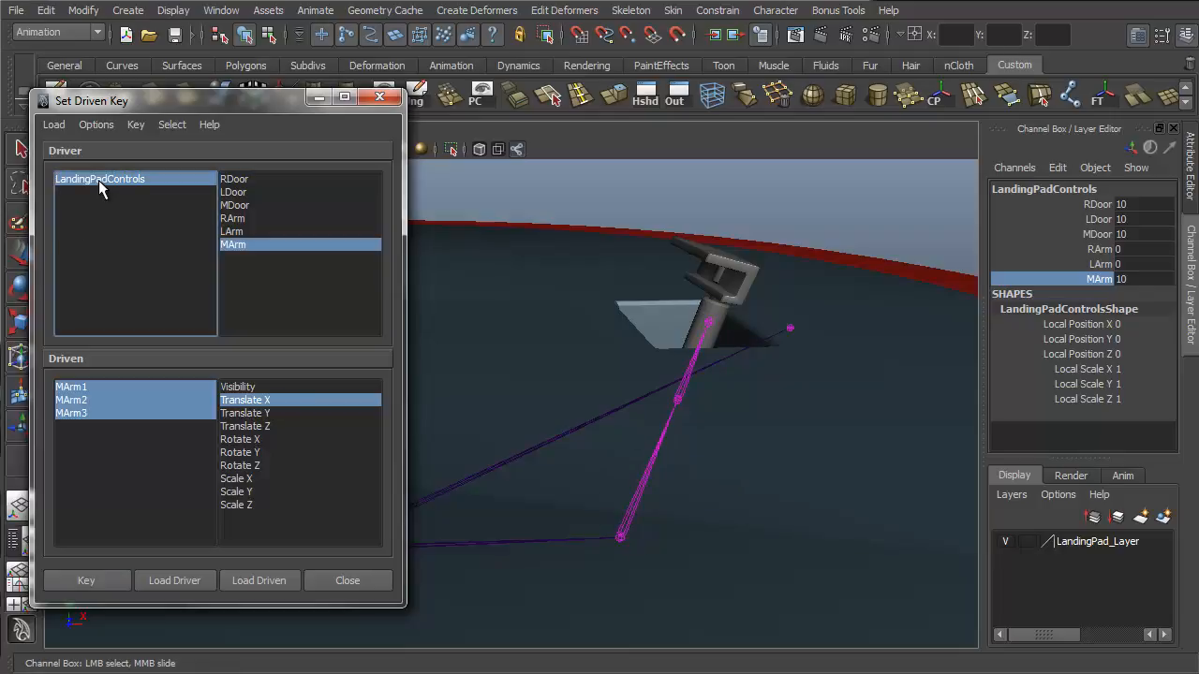
click(1090, 280)
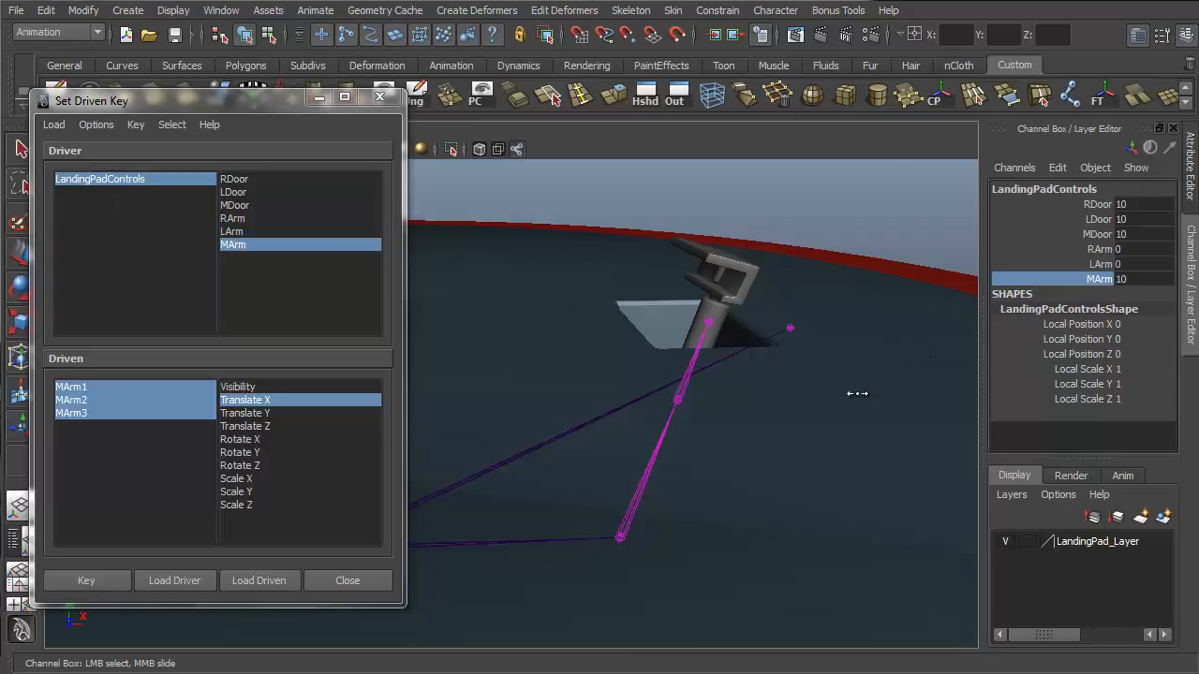
alt+drag(752, 439, 750, 356)
alt+middle_drag(606, 428, 632, 343)
alt+drag(631, 343, 755, 409)
key(4)
alt+middle_drag(755, 409, 706, 468)
alt+drag(726, 462, 679, 454)
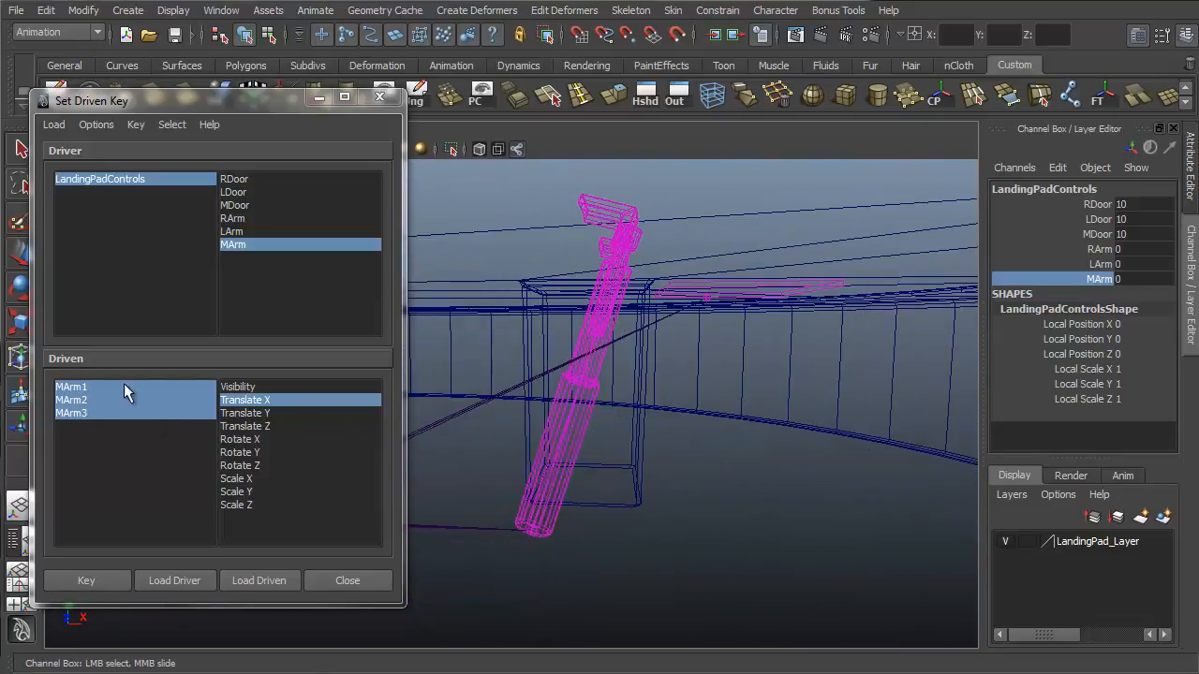
alt+drag(649, 329, 562, 352)
Select MArm1, MArm2 and MArm3 in the driven list and retract them together slightly along the arm's X axis
drag(84, 384, 92, 413)
alt+middle_drag(636, 457, 690, 469)
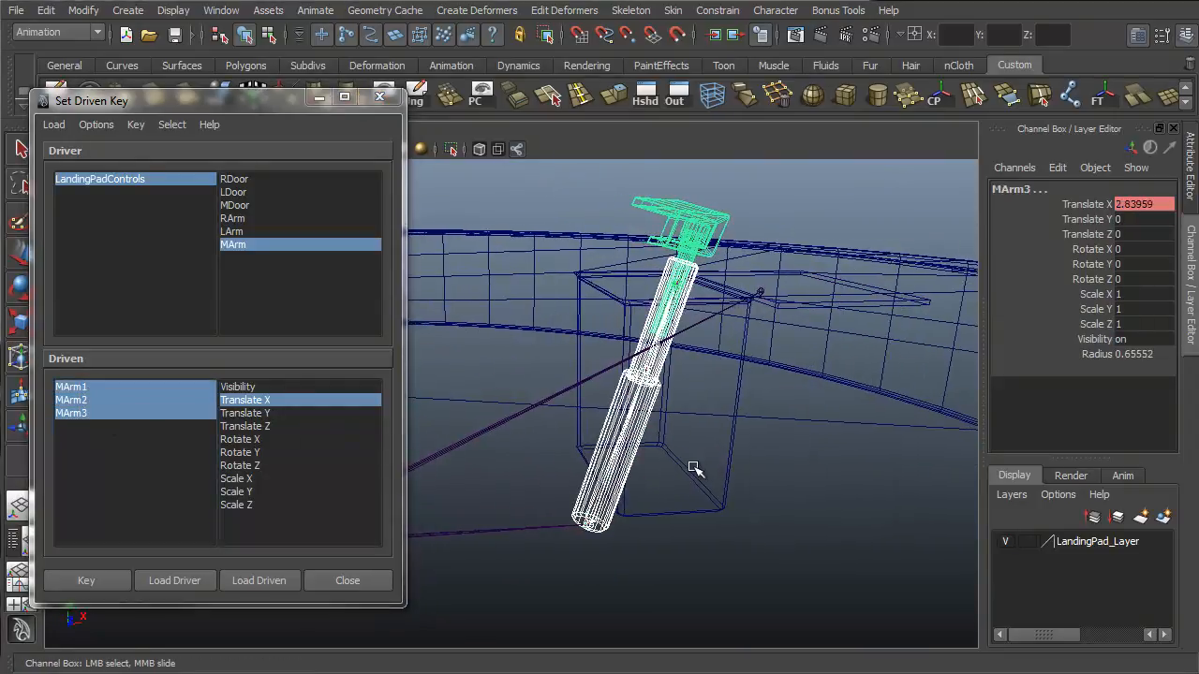
key(w)
alt+drag(804, 455, 803, 435)
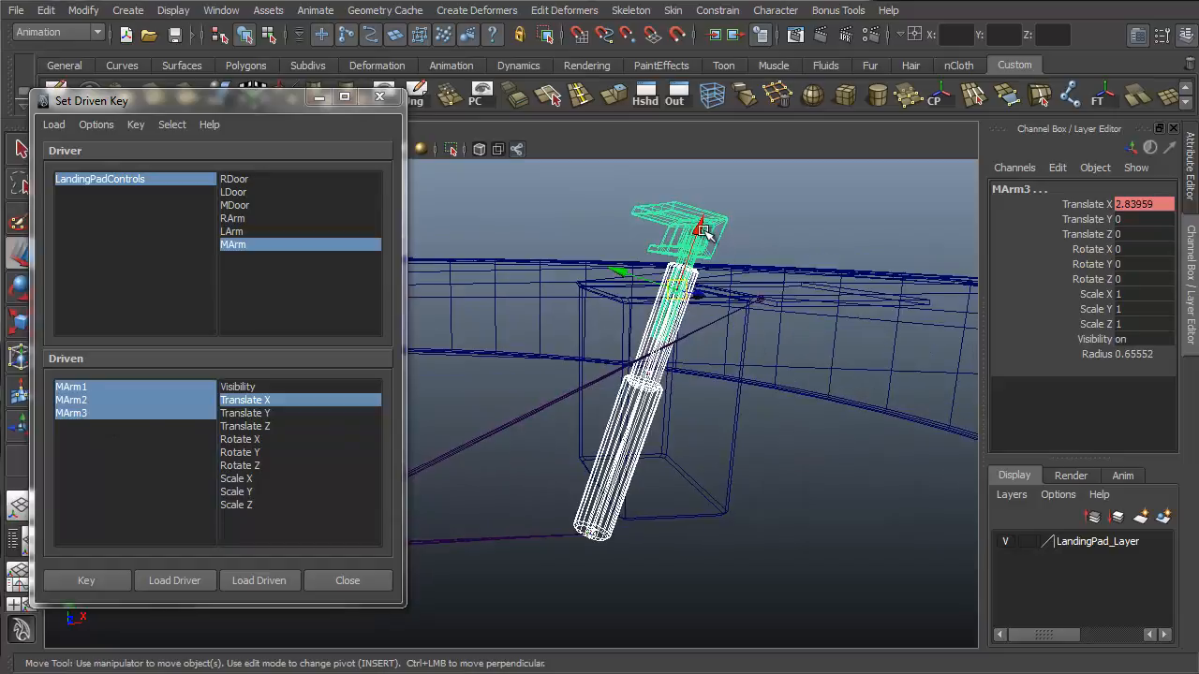
drag(700, 225, 693, 238)
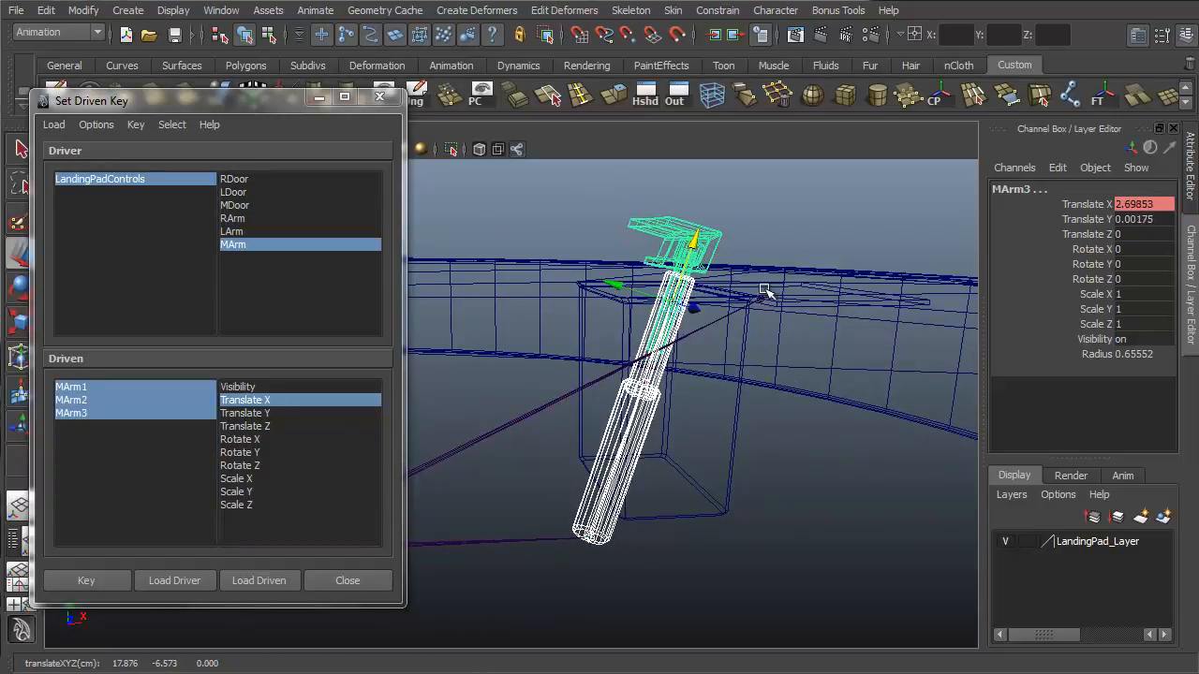
alt+drag(765, 292, 737, 358)
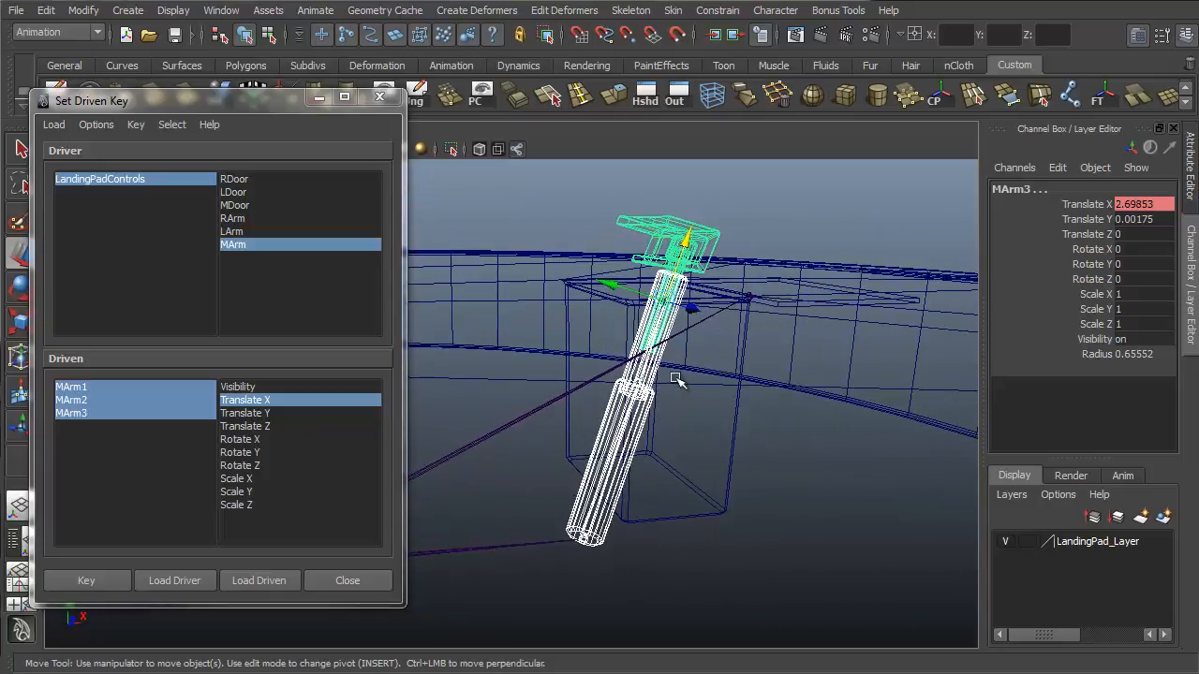
alt+drag(673, 377, 717, 398)
Slide the MArm2 joint down along its X axis into the lower arm section, to a Translate X of about 2.56
click(75, 401)
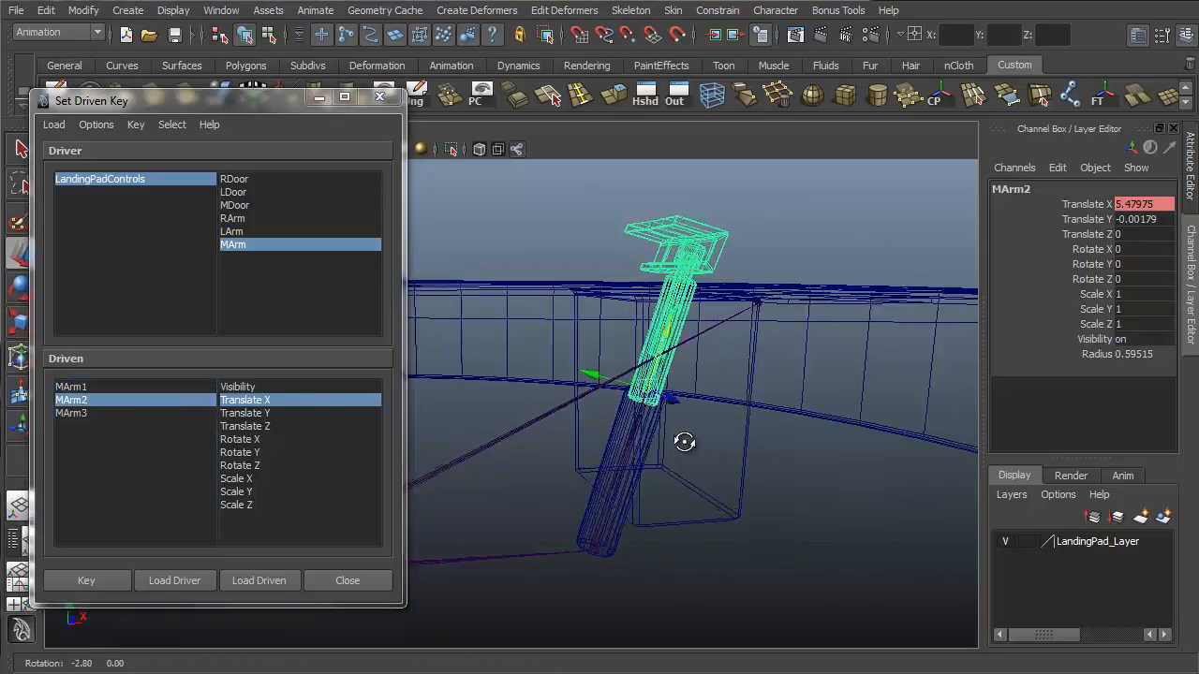
mouse_move(683, 441)
alt+middle_down()
mouse_move(648, 452)
mouse_move(690, 437)
alt+middle_up()
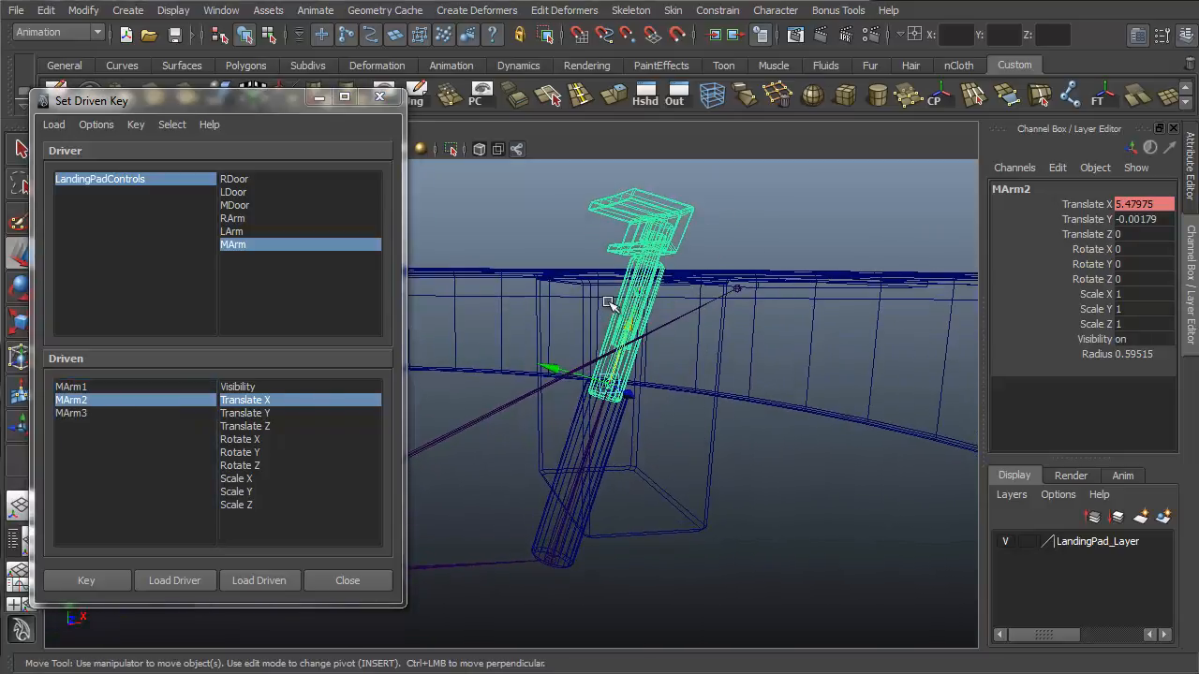
drag(643, 312, 615, 365)
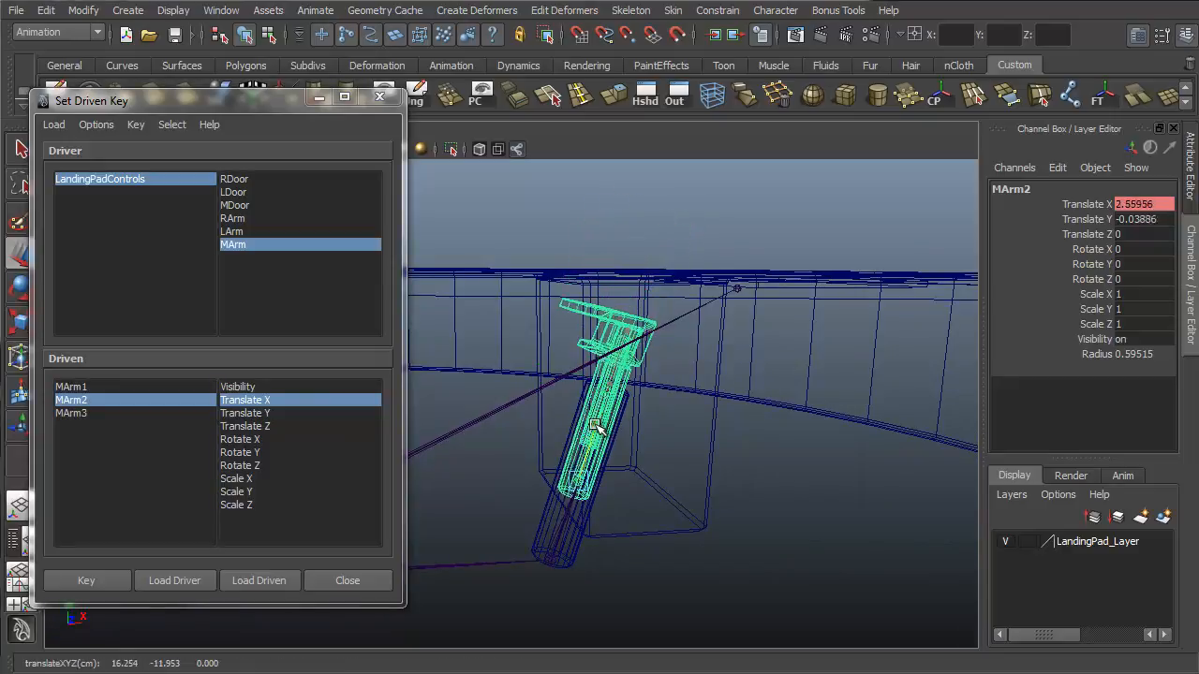
alt+drag(687, 429, 639, 412)
click(74, 387)
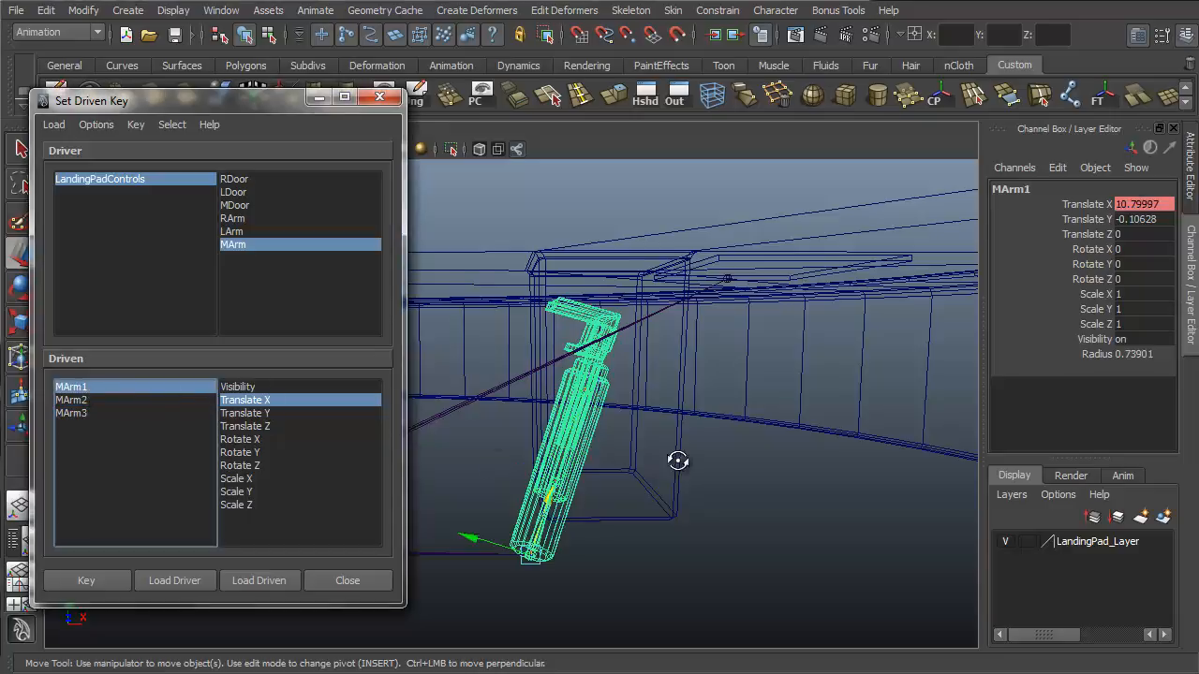
alt+drag(677, 460, 656, 468)
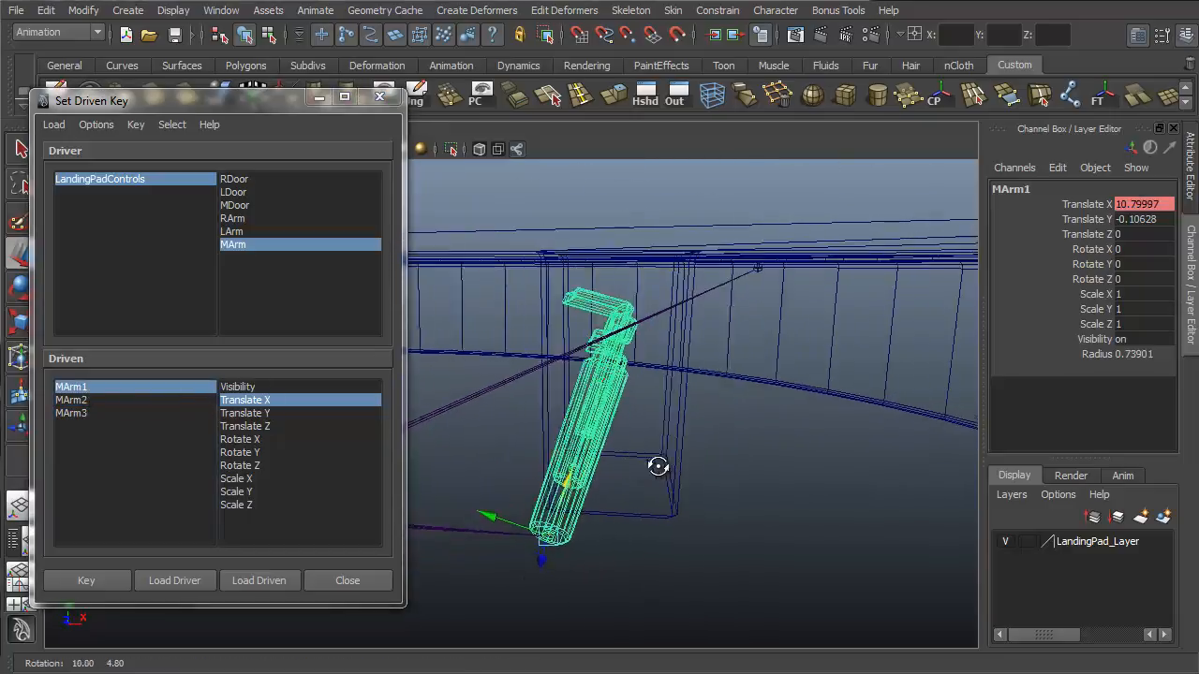
Adjust the MArm3 joint along its X axis to a Translate X of about 2.66, fitting the arm inside the compartment
click(85, 412)
alt+drag(640, 350, 693, 356)
drag(577, 327, 578, 324)
alt+drag(590, 347, 546, 350)
alt+right_drag(546, 350, 727, 427)
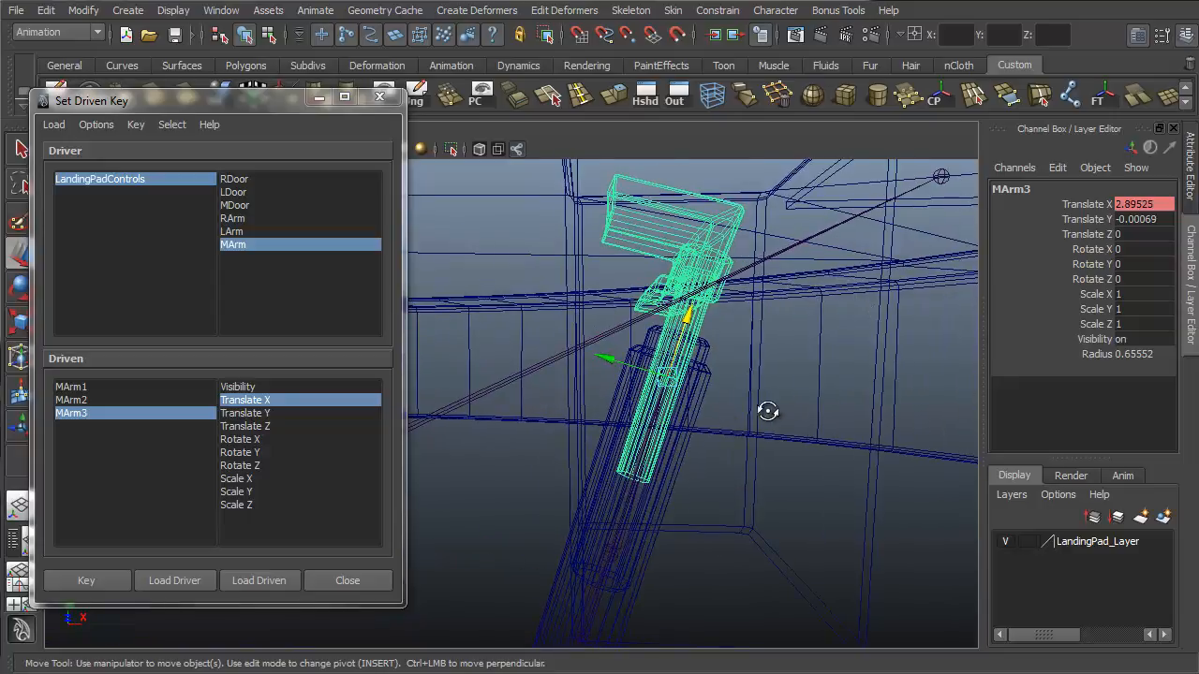
alt+drag(767, 411, 741, 343)
alt+drag(738, 431, 777, 326)
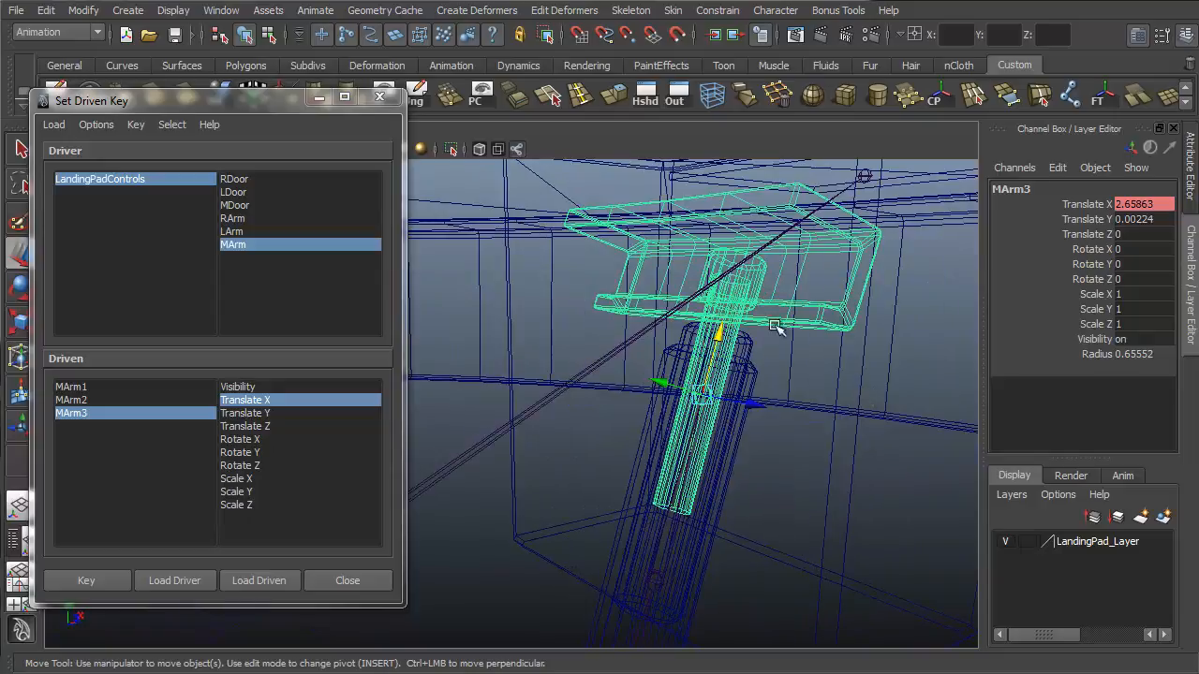
mouse_move(764, 385)
alt+mouse_down()
mouse_move(752, 415)
mouse_move(790, 412)
mouse_move(736, 407)
mouse_move(757, 407)
mouse_move(750, 384)
alt+mouse_up()
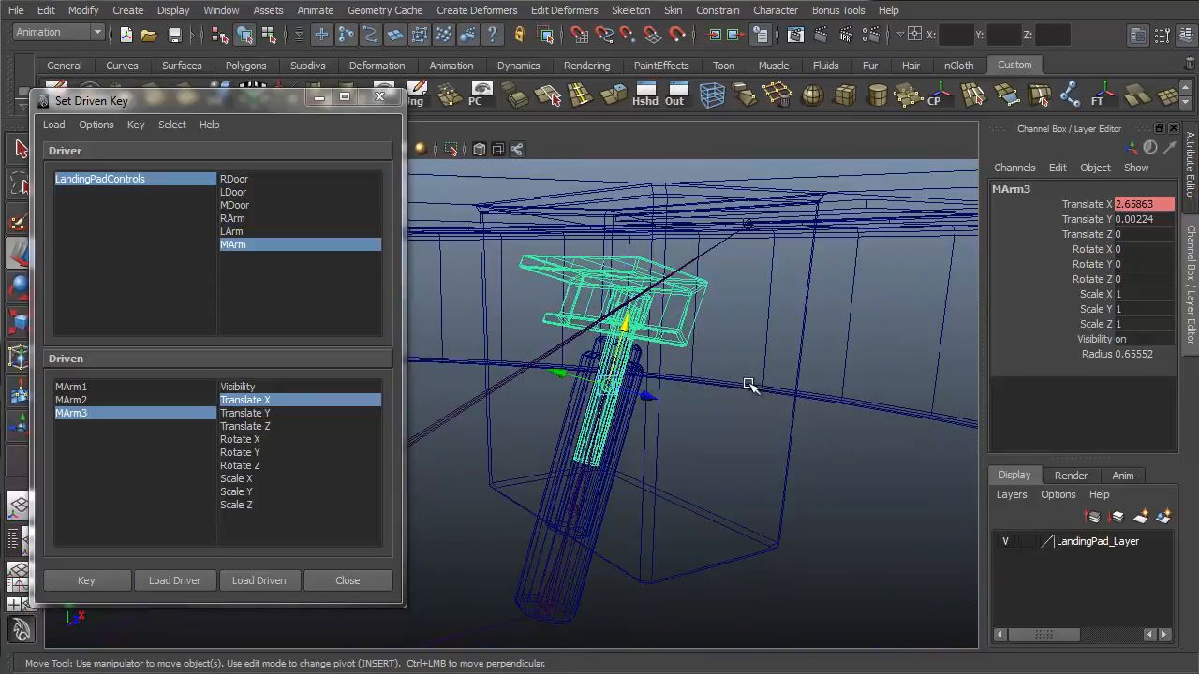
Key the retracted Translate X of MArm1, MArm2 and MArm3 against the locator's MArm attribute at 0
drag(85, 387, 146, 431)
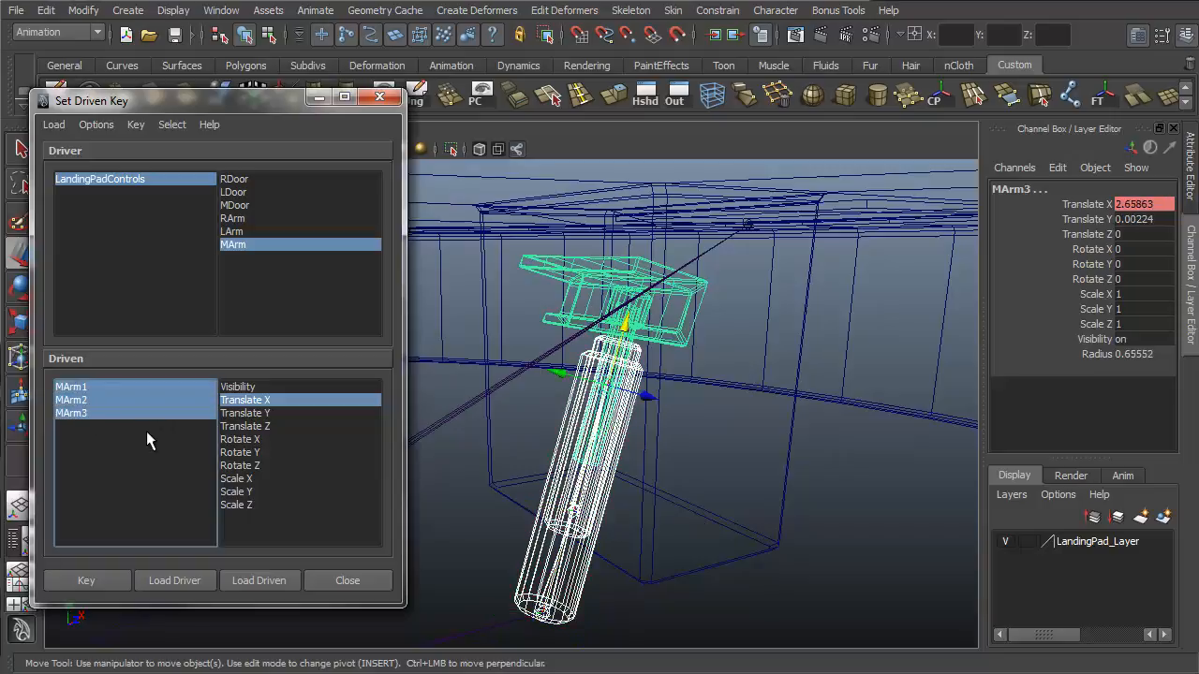
click(266, 400)
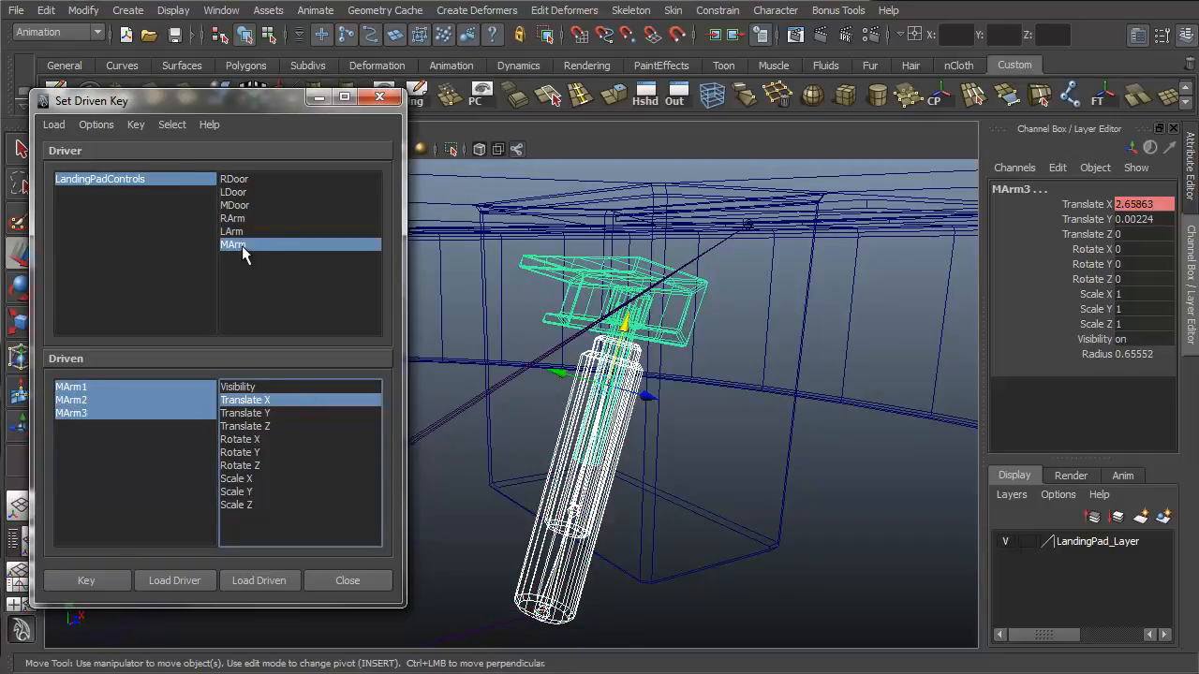
click(131, 180)
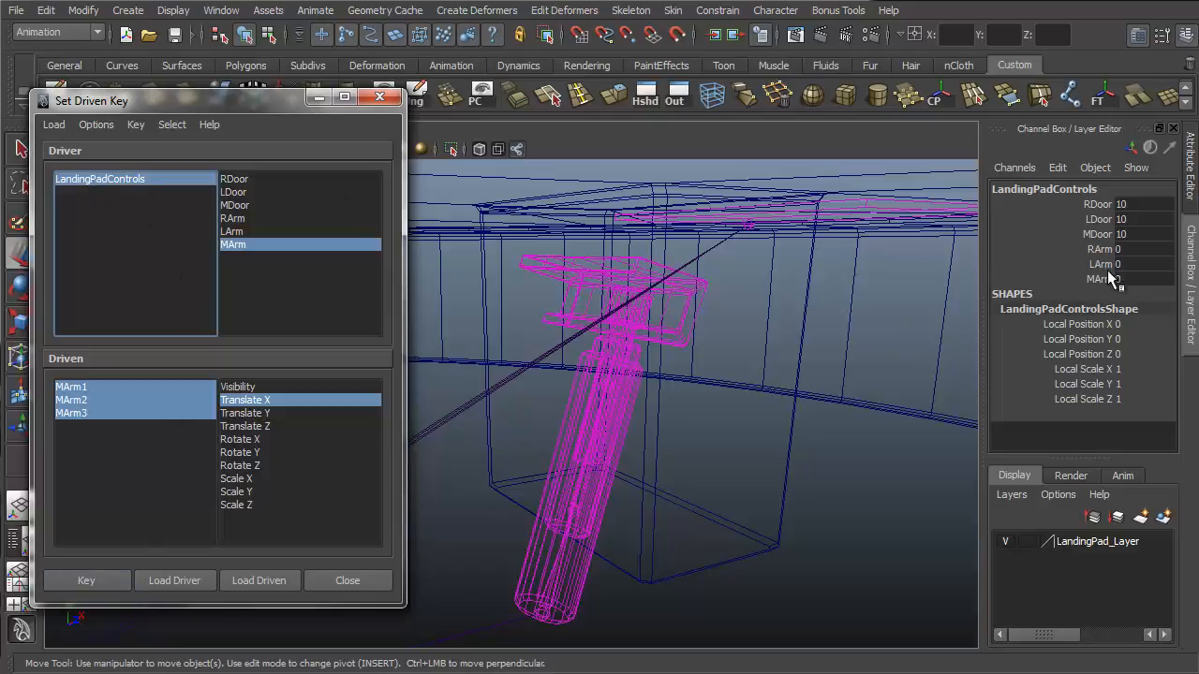
Display the scene shaded and scrub the locator's MArm attribute up to 10 to check the middle arm's extension
click(1096, 279)
alt+right_drag(807, 383, 703, 372)
mouse_move(704, 372)
alt+middle_down()
mouse_move(728, 439)
mouse_move(718, 484)
alt+middle_up()
key(5)
alt+drag(707, 423, 670, 425)
middle_drag(686, 432, 816, 471)
alt+drag(816, 471, 799, 426)
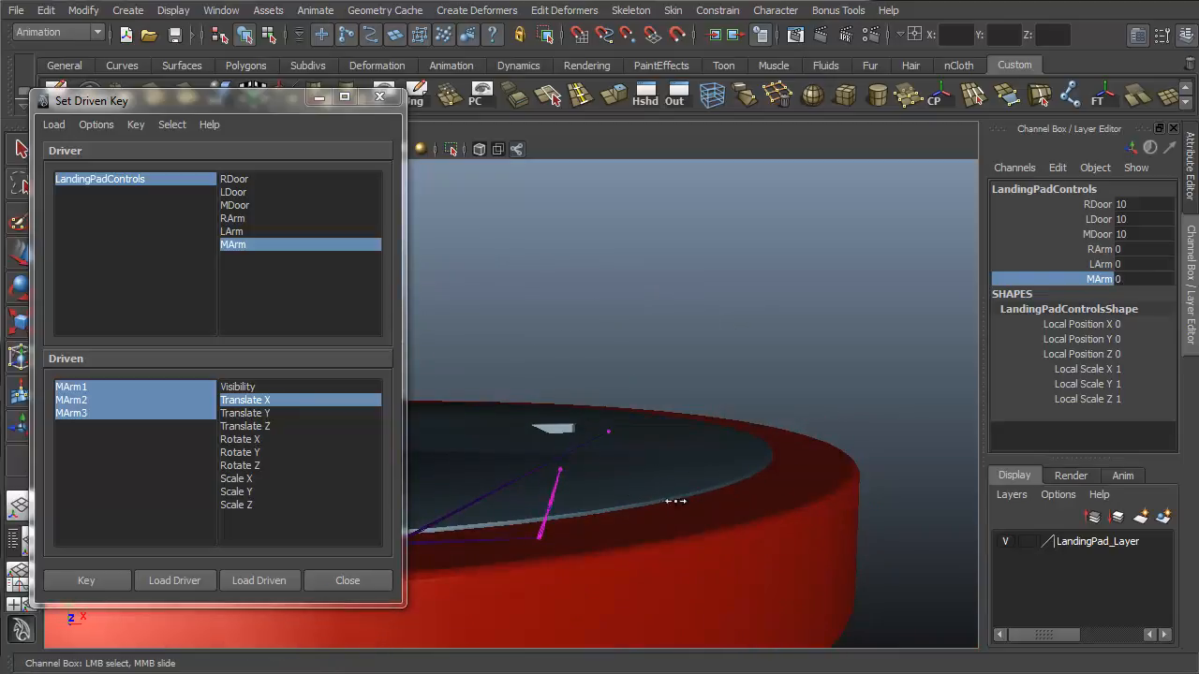
alt+middle_drag(532, 462, 527, 434)
alt+right_drag(527, 433, 782, 478)
alt+drag(782, 478, 779, 483)
alt+middle_drag(779, 483, 643, 434)
Try rotating the MArm1 joint about its Z axis with the arm extended
click(621, 506)
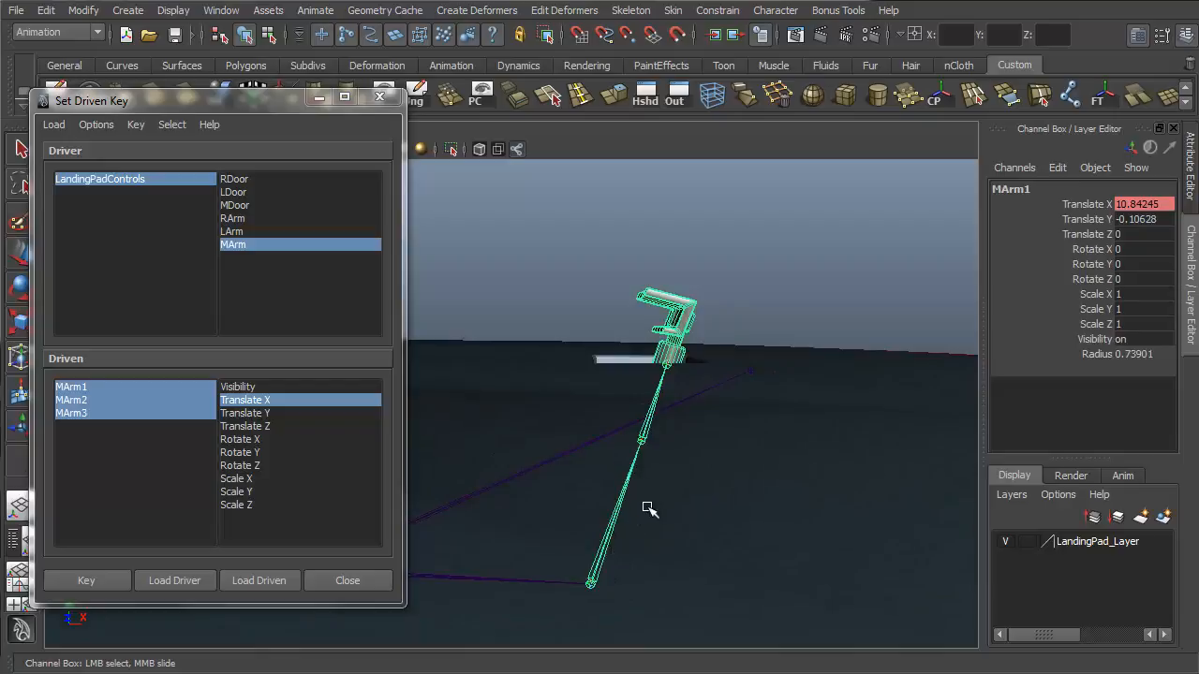
key(e)
mouse_move(581, 500)
mouse_down()
mouse_move(557, 509)
mouse_move(584, 506)
mouse_up()
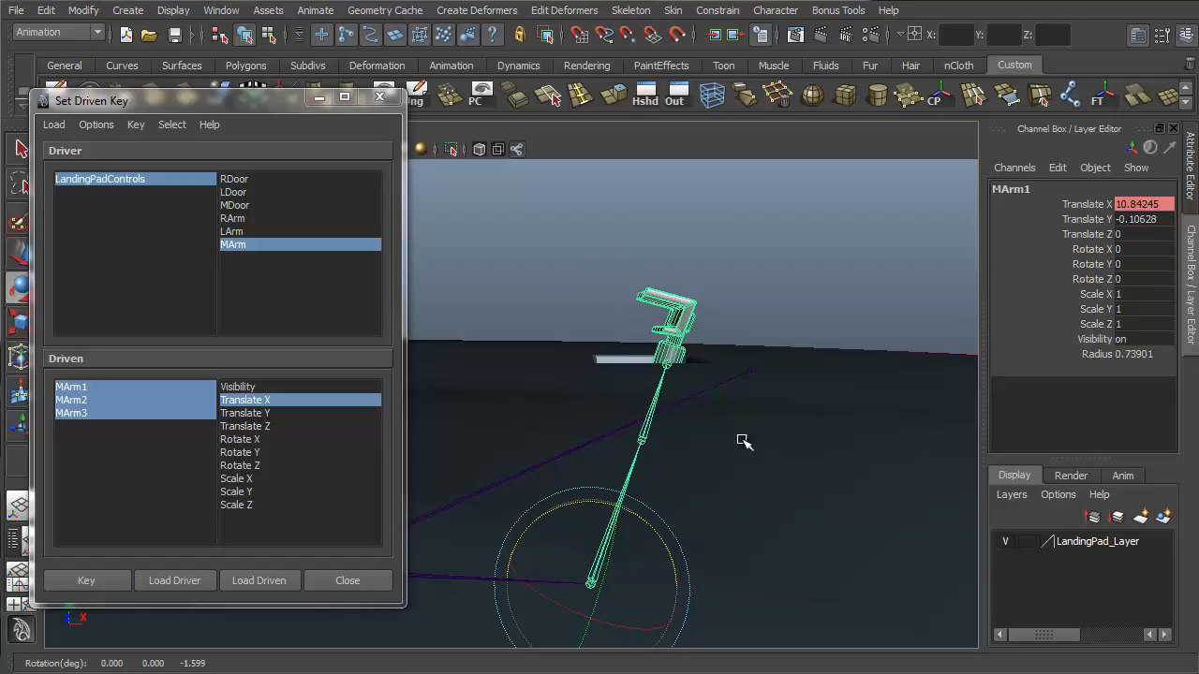
alt+drag(784, 519, 677, 469)
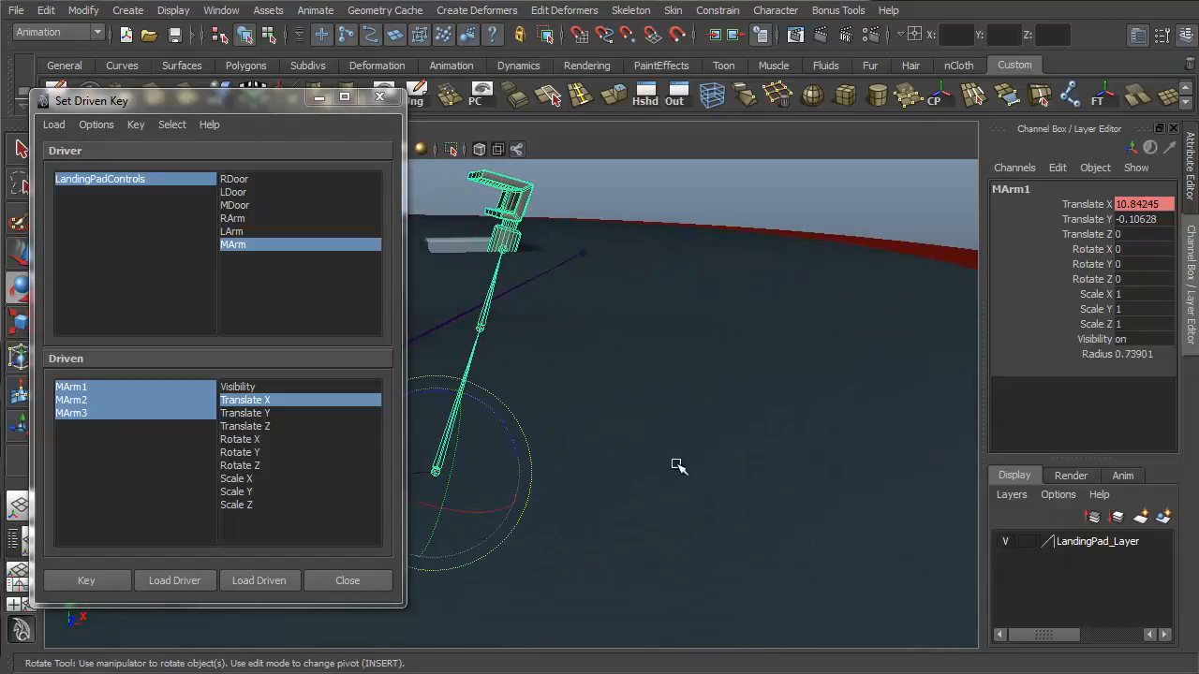
alt+middle_drag(677, 468, 759, 456)
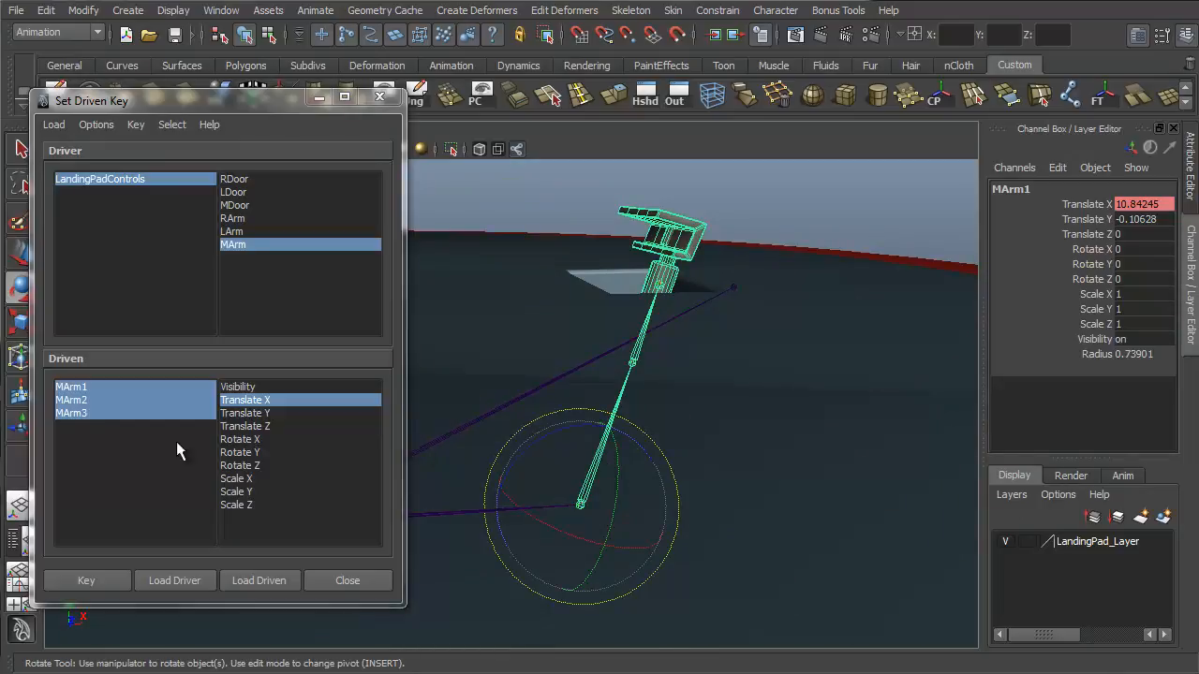
Choose Rotate Z of MArm1 as the driven attribute and key it against the locator's MArm attribute at 10
click(86, 387)
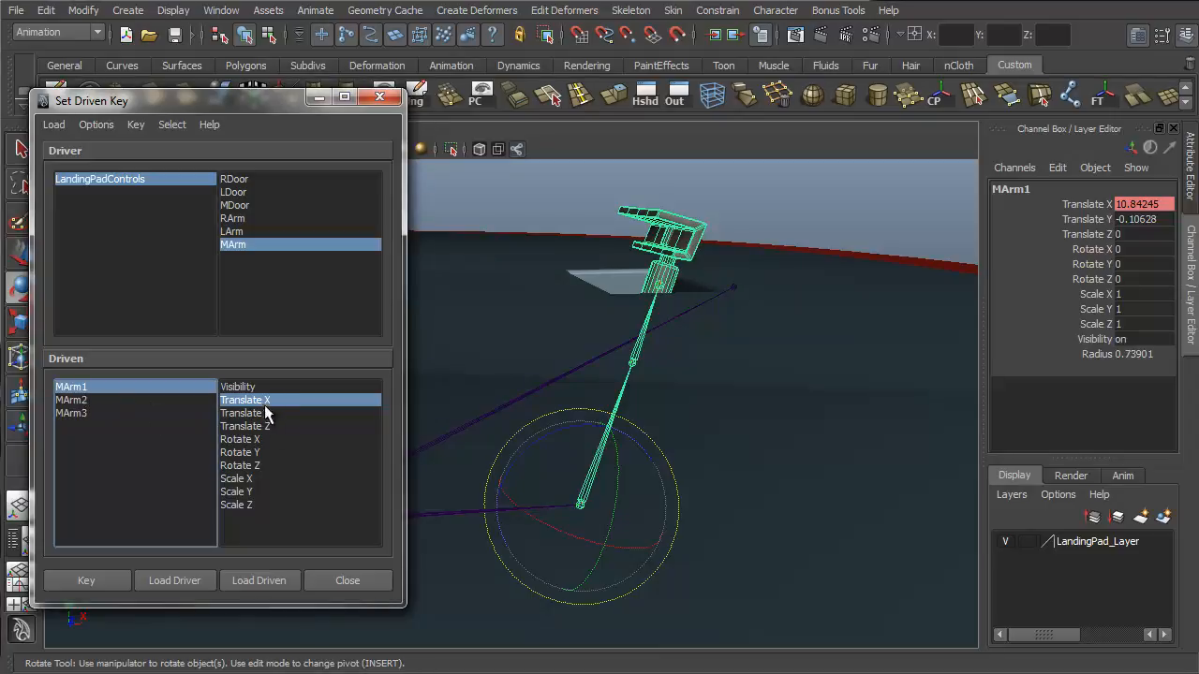
click(246, 465)
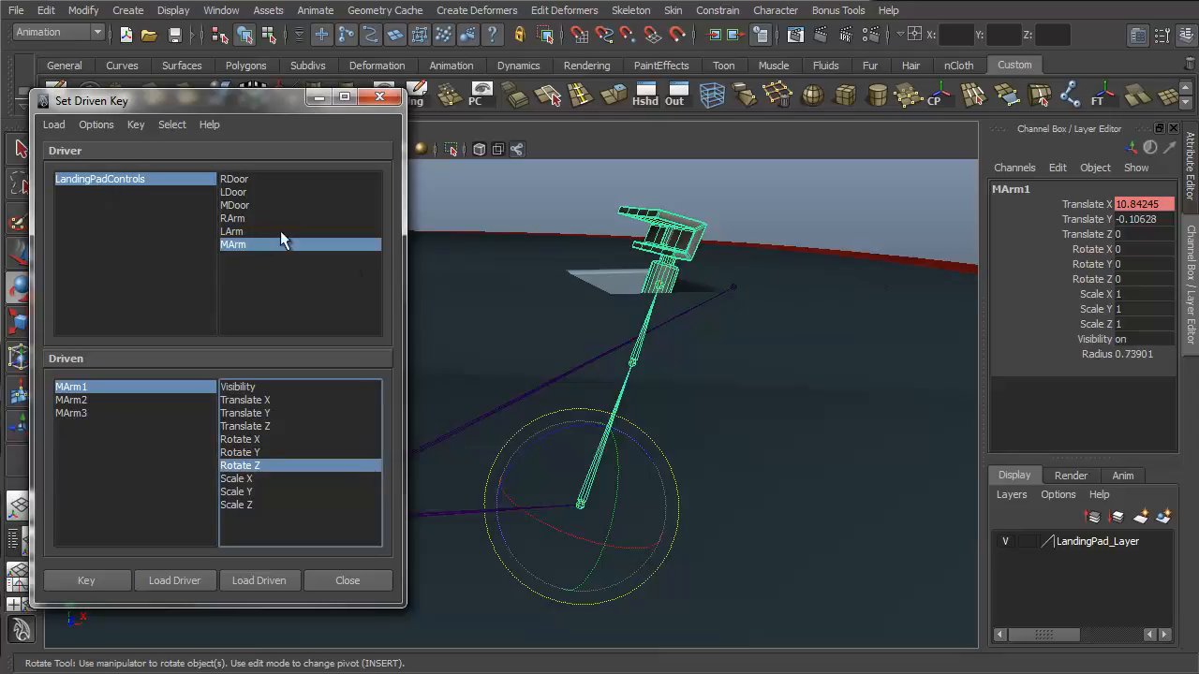
click(142, 182)
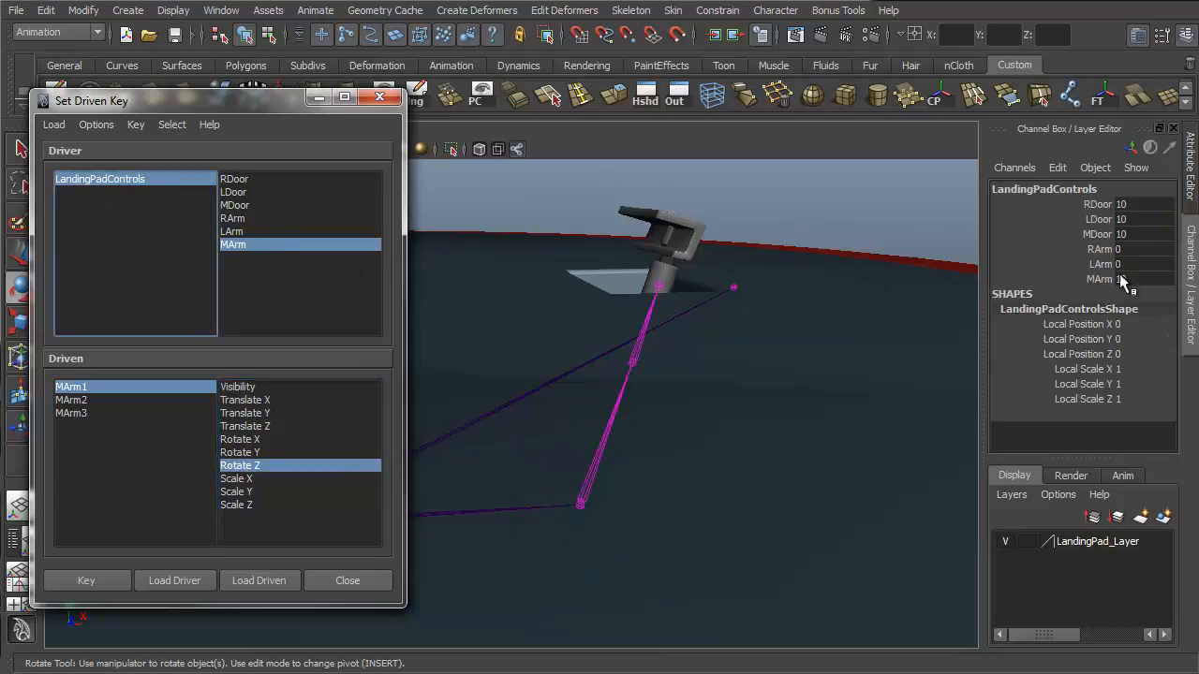
click(101, 590)
mouse_move(782, 507)
alt+mouse_down()
mouse_move(765, 512)
mouse_move(786, 493)
alt+mouse_up()
alt+middle_drag(753, 490, 739, 490)
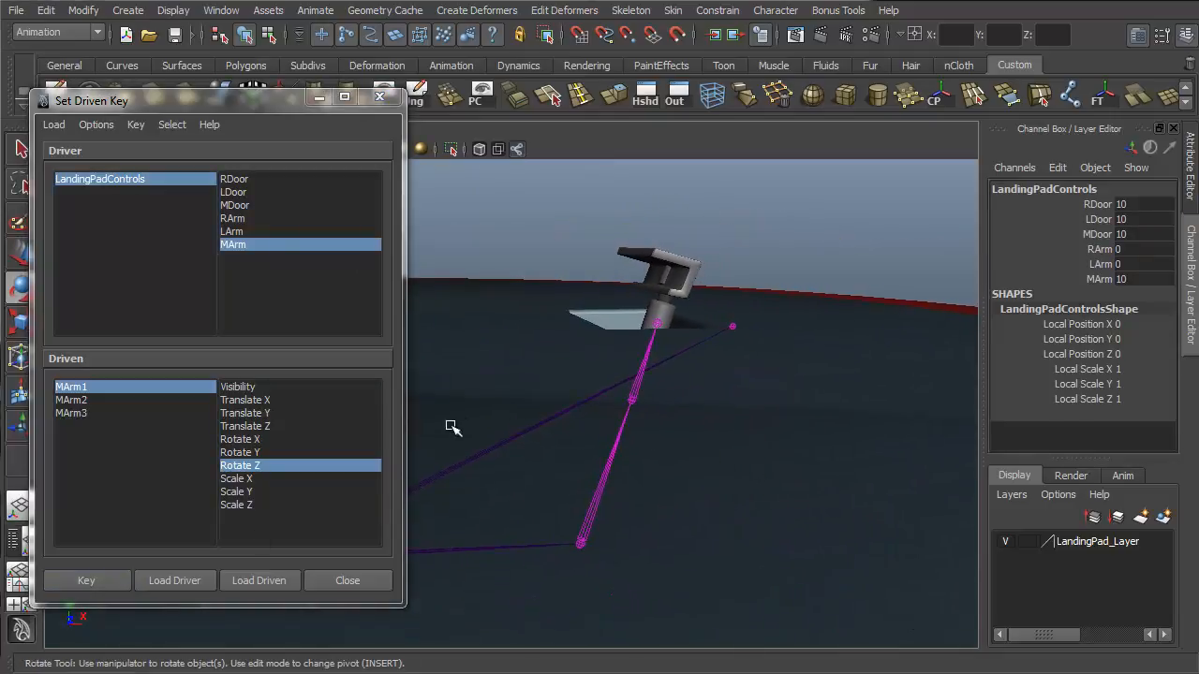
click(90, 582)
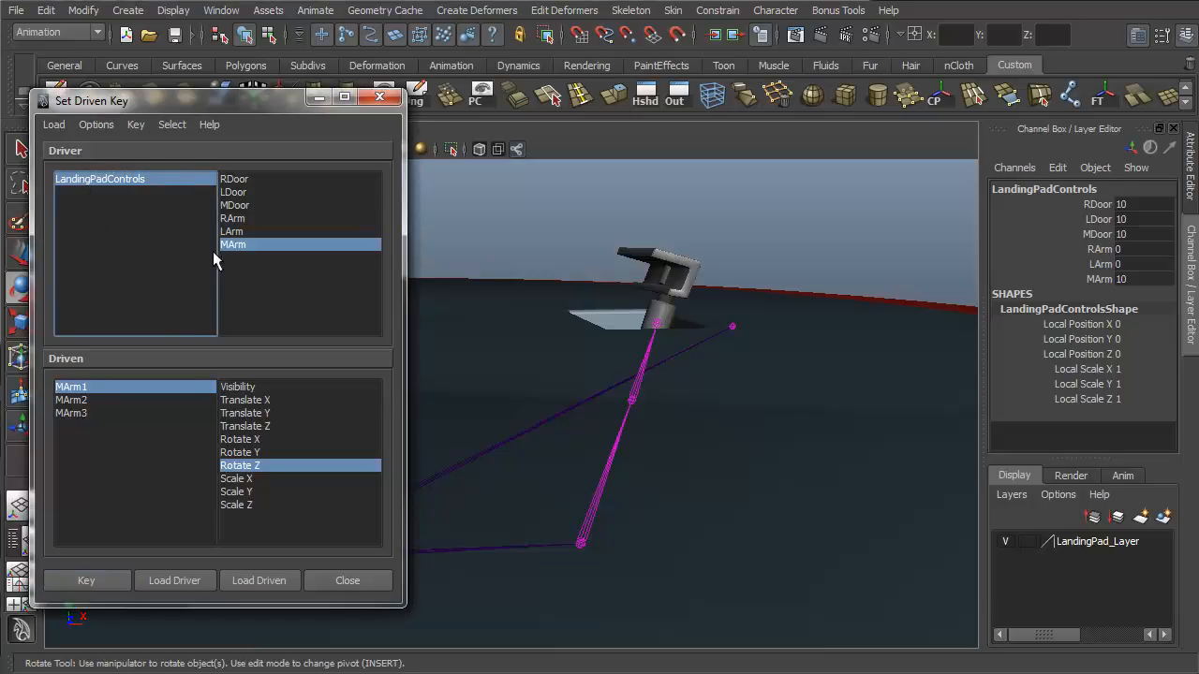
Set the locator's MArm attribute to 0 to retract the middle arm
click(1101, 279)
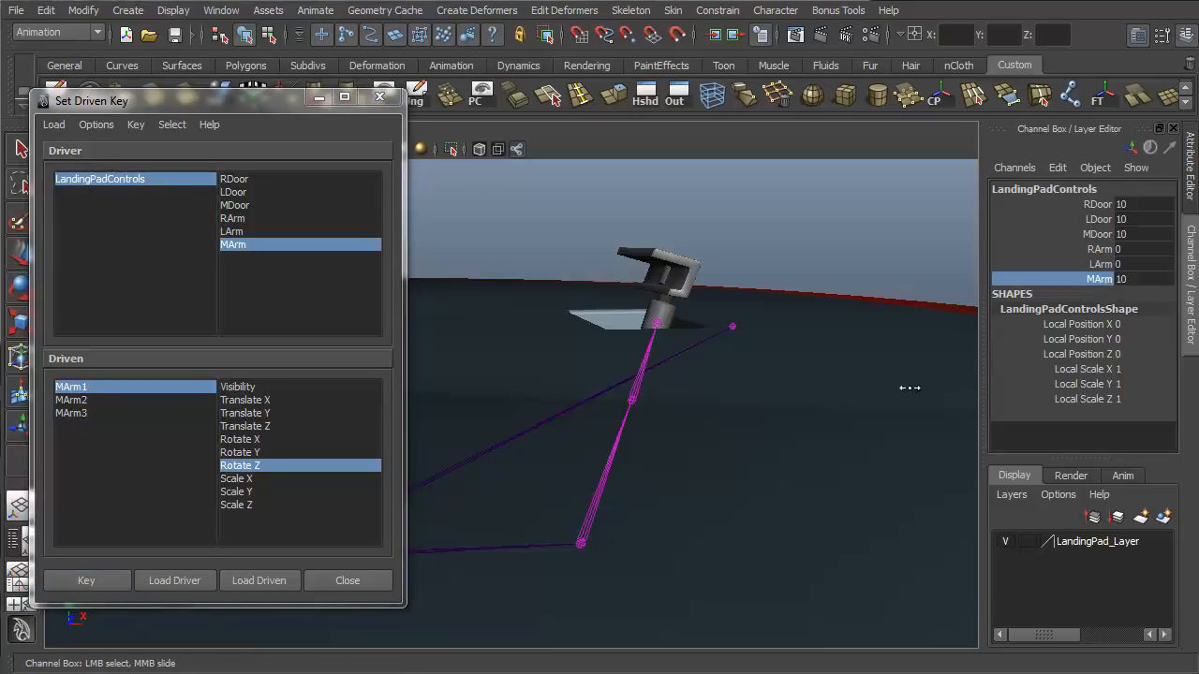
middle_drag(910, 388, 564, 438)
alt+drag(742, 472, 711, 474)
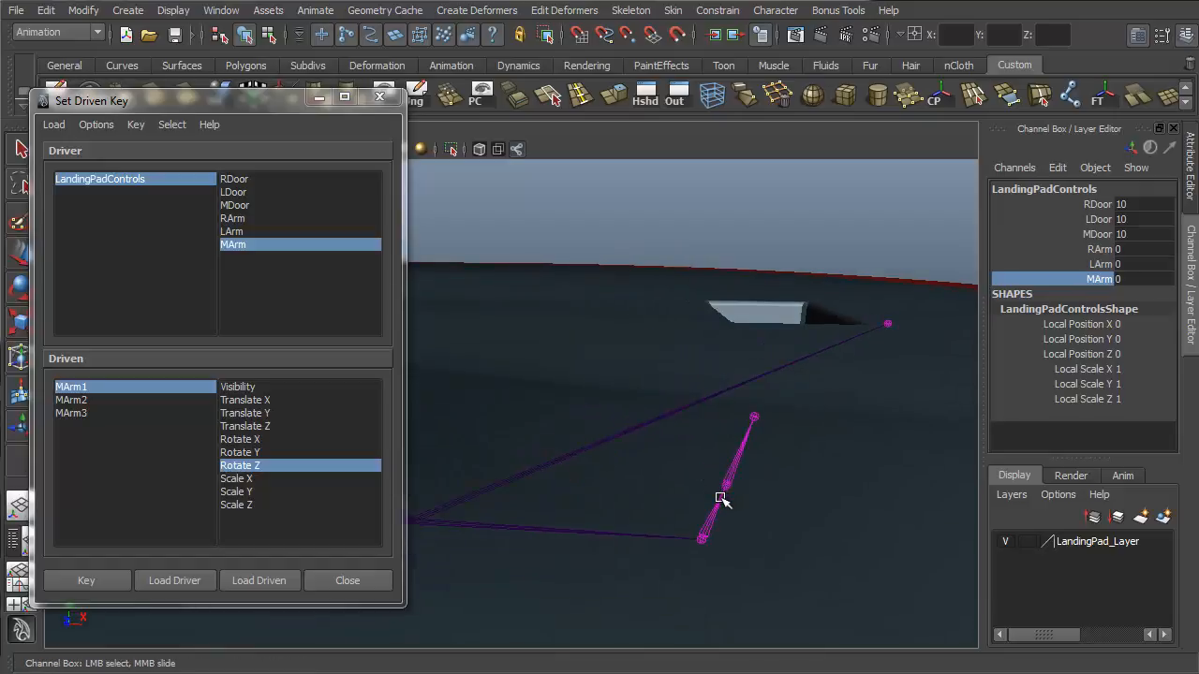
In wireframe display, rotate MArm1 to a Rotate Z of about -11.8 and key it against MArm at 0
click(720, 499)
key(e)
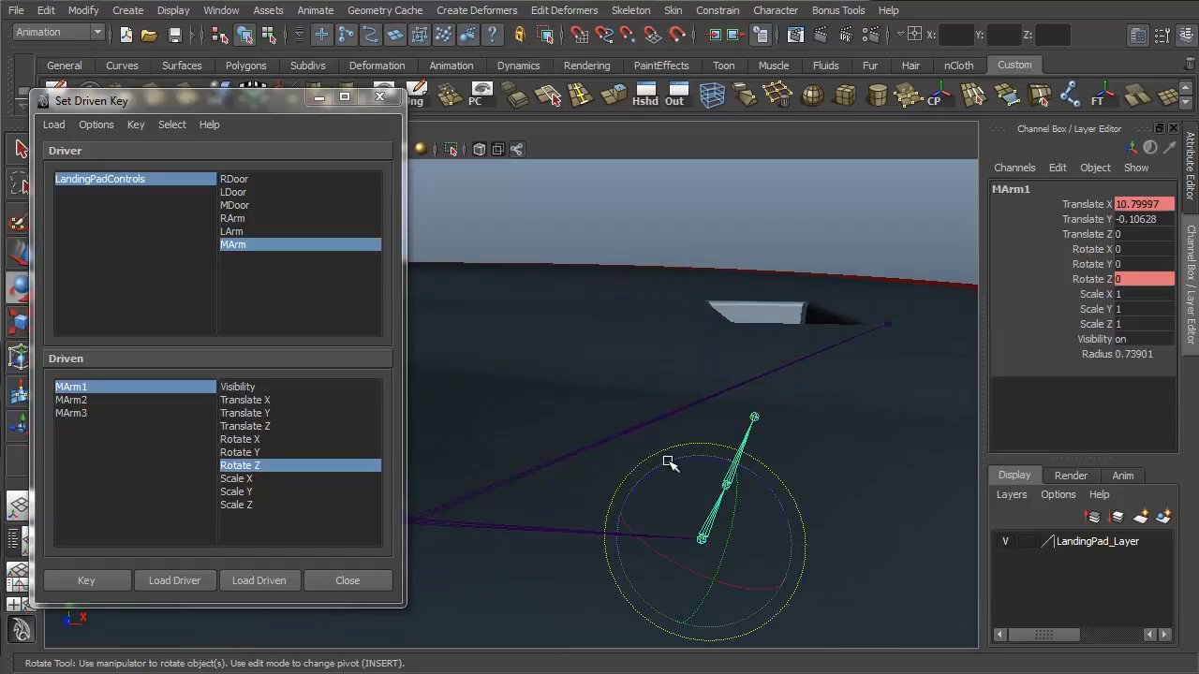
key(4)
drag(677, 467, 908, 501)
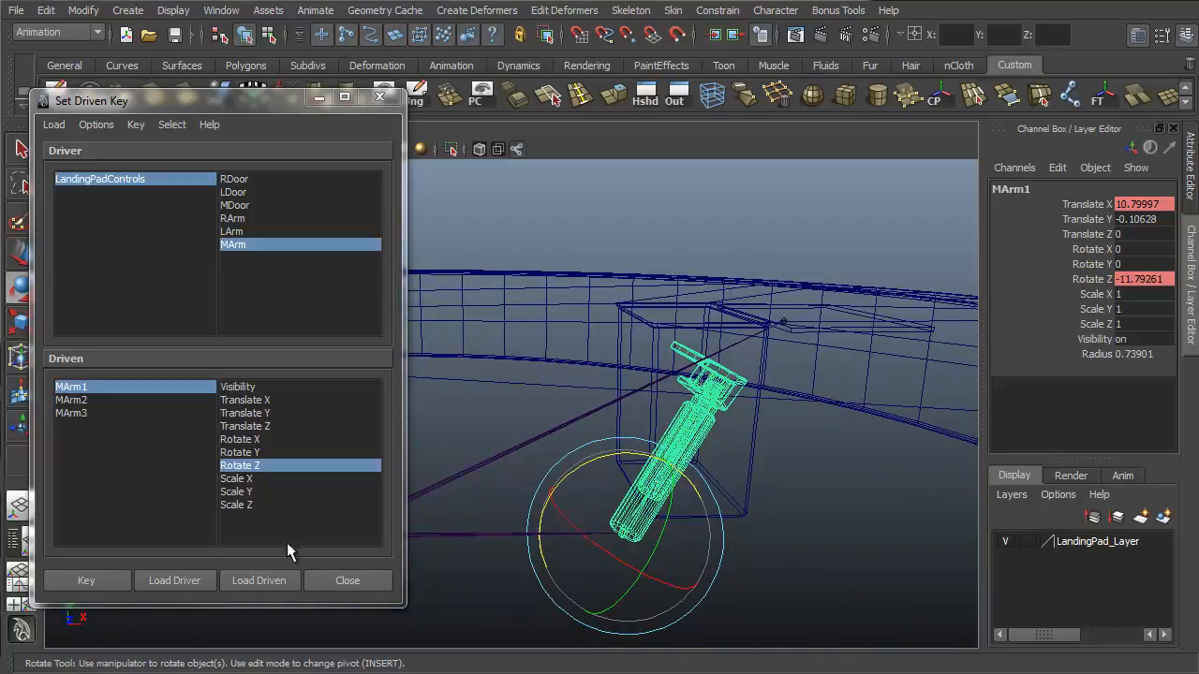
click(105, 584)
Scrub the locator's MArm attribute in shaded display and examine the arm's clearance through the door opening around 4.3
click(111, 178)
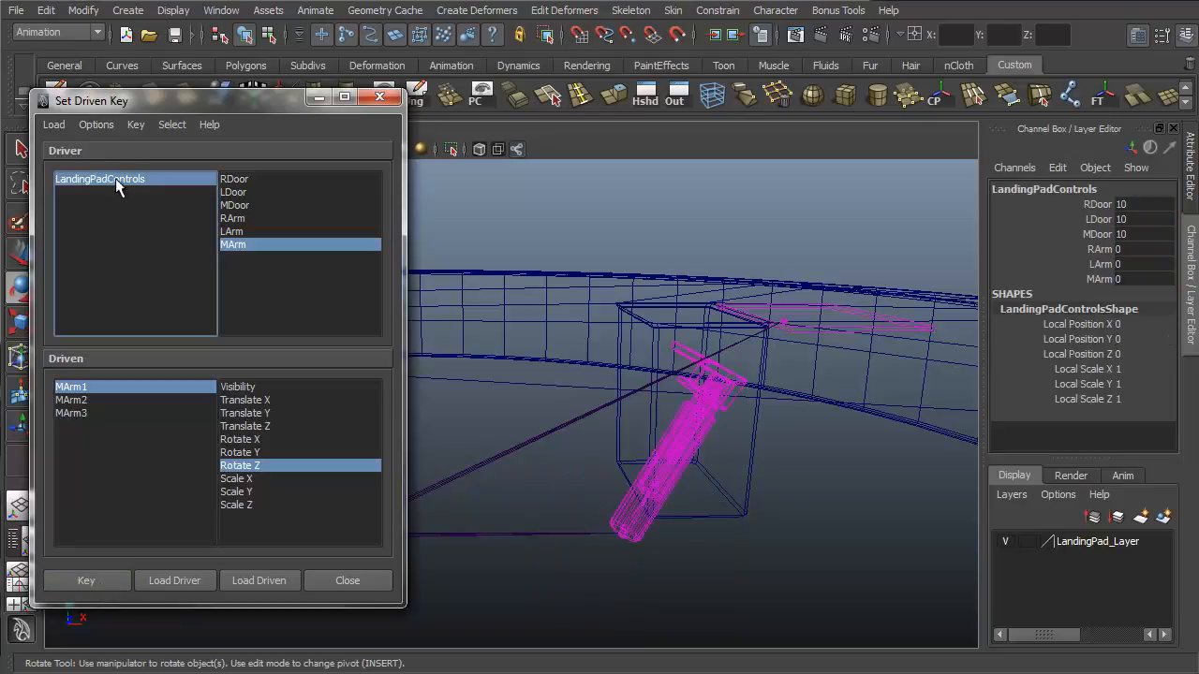
click(1092, 278)
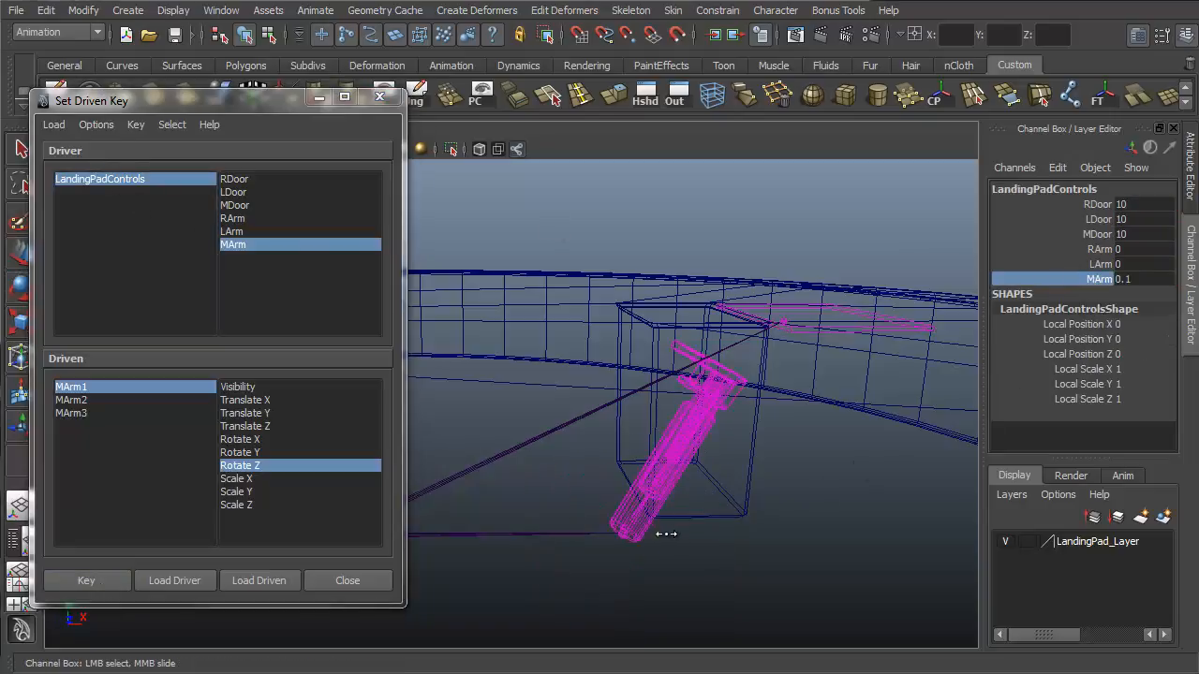
middle_drag(684, 547, 763, 581)
alt+drag(763, 581, 784, 499)
key(5)
mouse_move(843, 525)
alt+middle_down()
mouse_move(749, 485)
mouse_move(790, 510)
alt+middle_up()
mouse_move(824, 524)
middle_down()
mouse_move(768, 522)
mouse_move(785, 541)
mouse_move(664, 490)
mouse_move(712, 562)
middle_up()
alt+drag(937, 603, 637, 471)
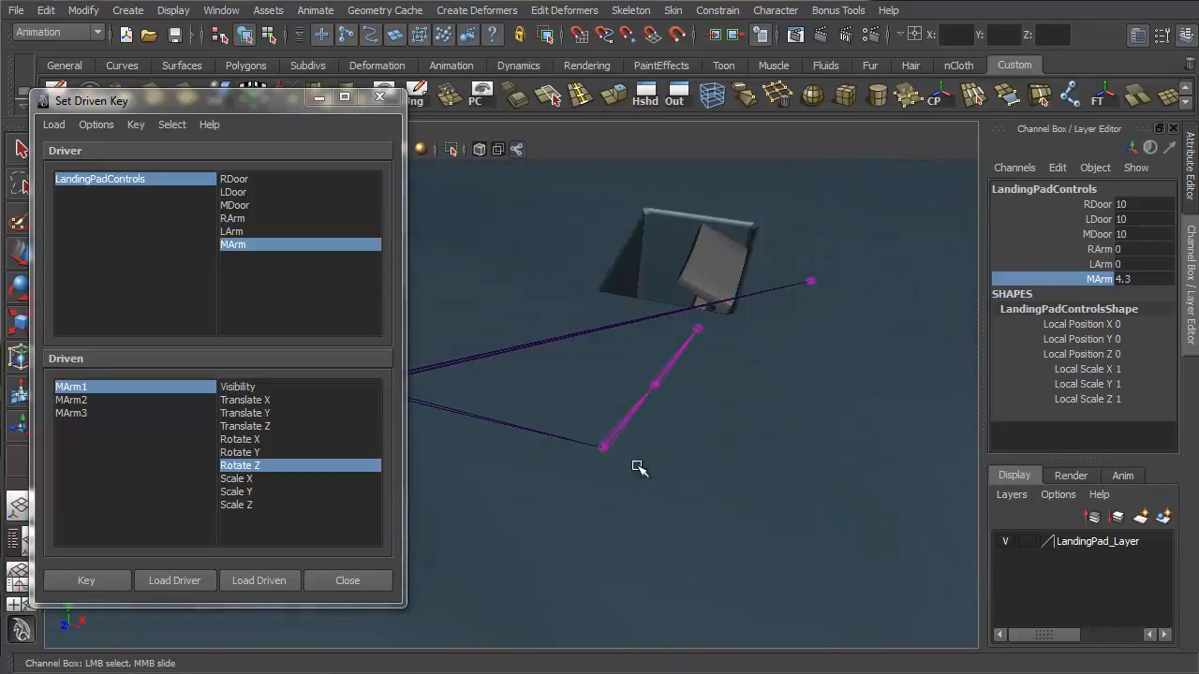
alt+right_drag(637, 471, 594, 604)
alt+drag(594, 604, 686, 469)
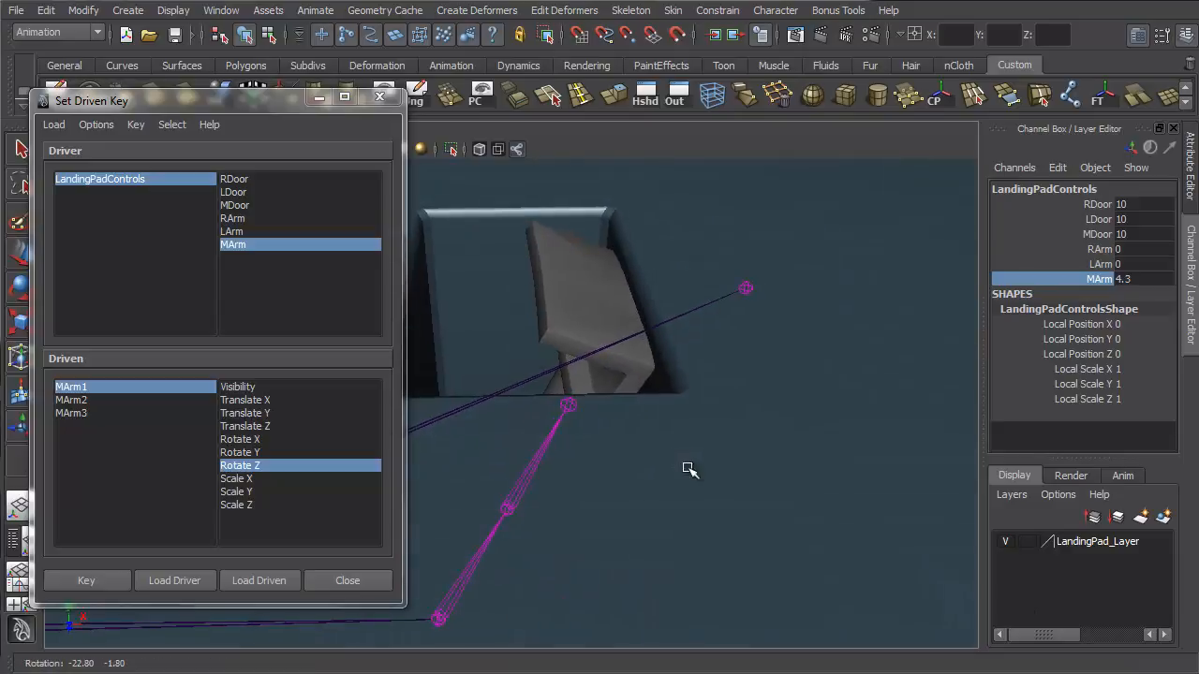
Set the locator's MArm attribute to 6, then scrub it back to 0 to check the arm's rotation while retracting
double_click(1115, 279)
text(6)
key(Return)
alt+drag(811, 404, 802, 469)
middle_drag(803, 469, 723, 512)
alt+drag(723, 512, 656, 450)
alt+right_drag(655, 450, 527, 444)
alt+middle_drag(596, 445, 666, 397)
middle_drag(766, 440, 648, 448)
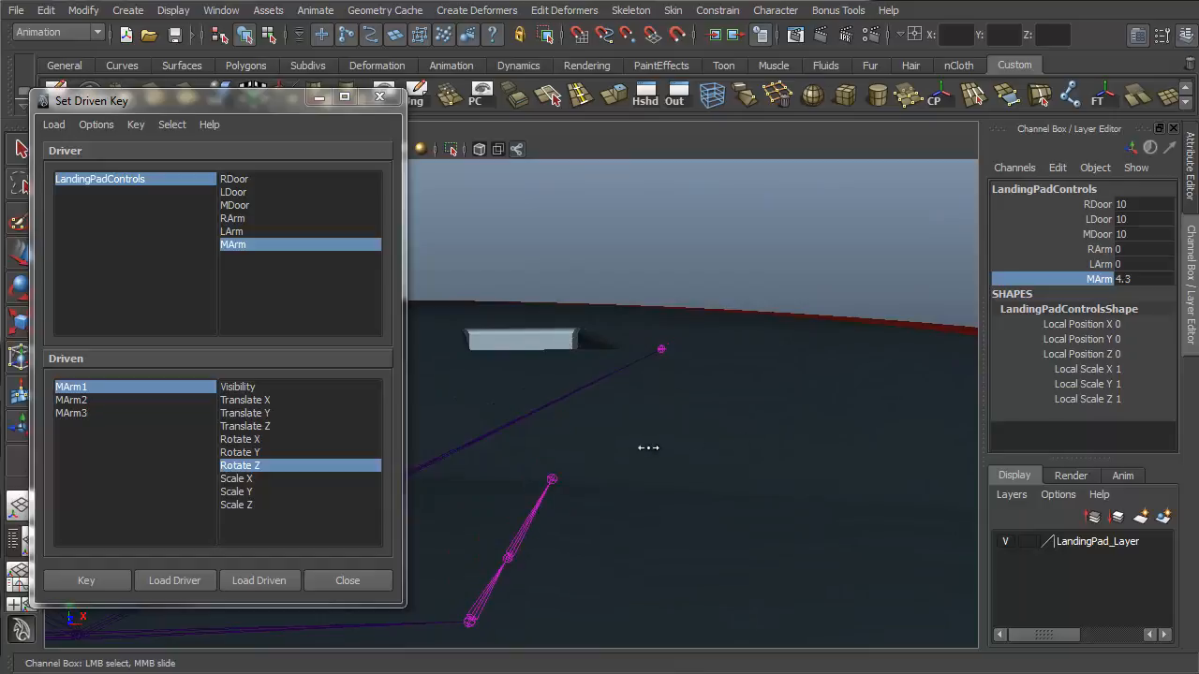
alt+middle_drag(668, 487, 648, 456)
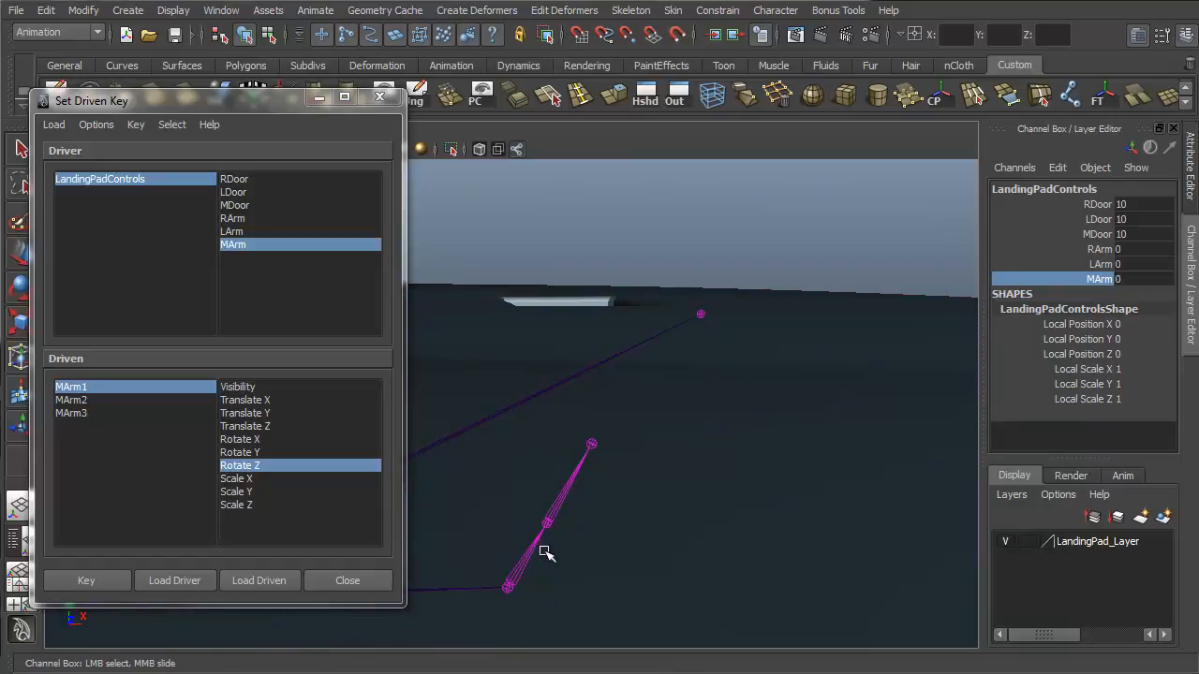
In wireframe display, rotate MArm1 to a Rotate Z of about 2.96 and key it against MArm at 0
mouse_move(687, 530)
alt+mouse_down()
mouse_move(707, 531)
mouse_move(667, 522)
alt+mouse_up()
click(571, 528)
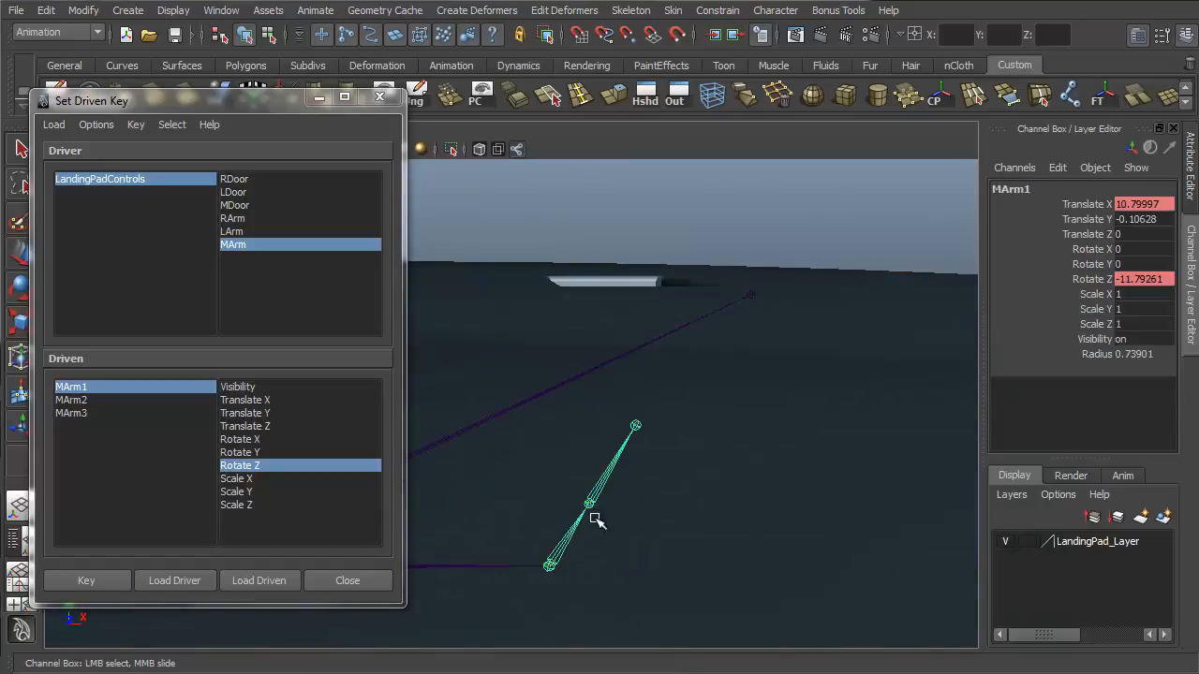
key(4)
key(e)
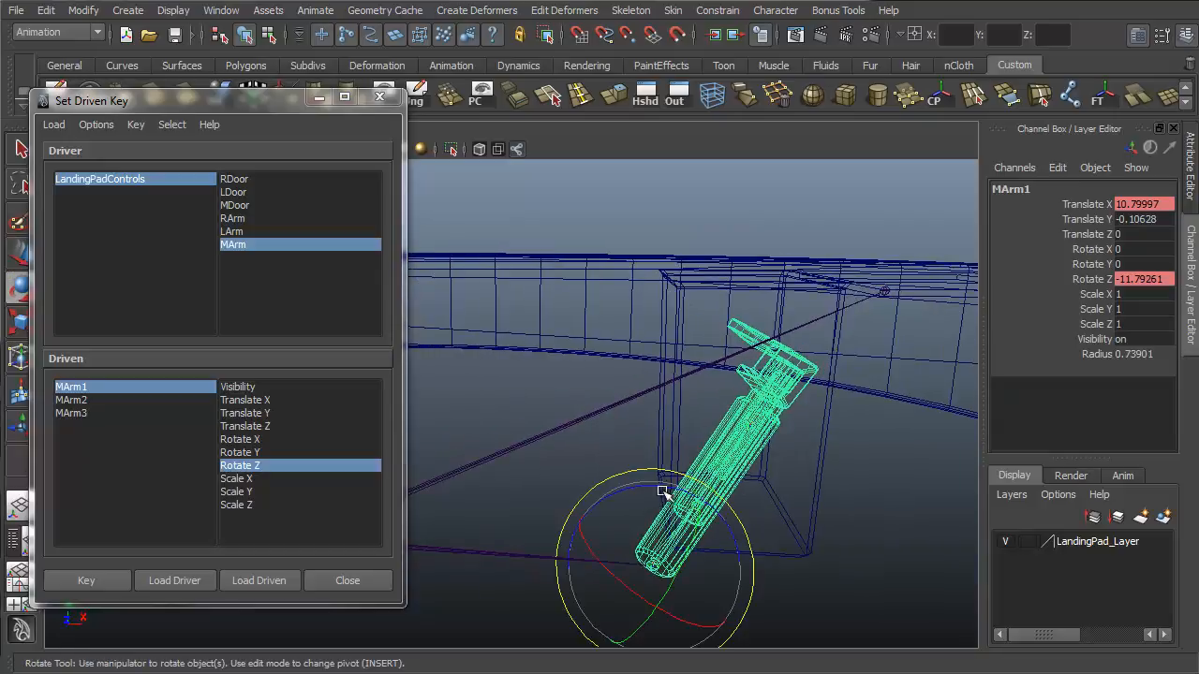
drag(650, 500, 617, 486)
alt+drag(802, 404, 834, 439)
middle_drag(834, 440, 828, 441)
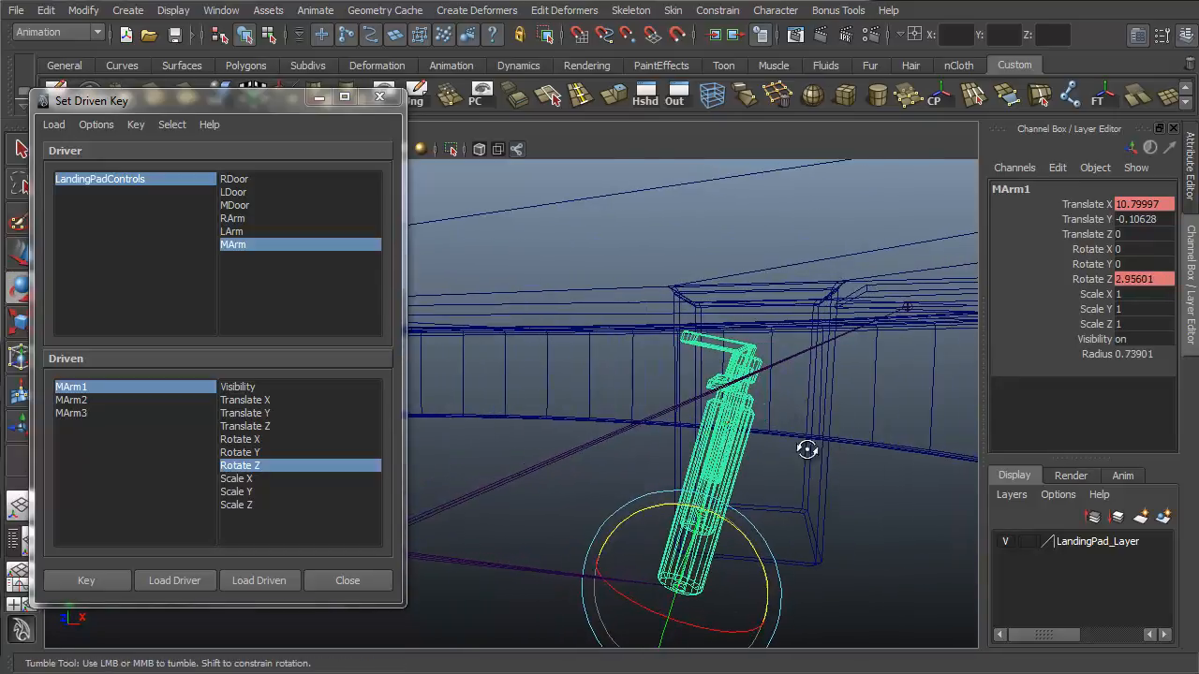
mouse_move(803, 450)
alt+mouse_down()
mouse_move(685, 501)
mouse_move(646, 533)
mouse_move(646, 516)
mouse_move(613, 578)
mouse_move(640, 594)
mouse_move(777, 481)
mouse_move(755, 413)
alt+mouse_up()
key(5)
alt+middle_drag(754, 412, 876, 385)
alt+right_drag(876, 385, 790, 397)
alt+drag(780, 417, 683, 525)
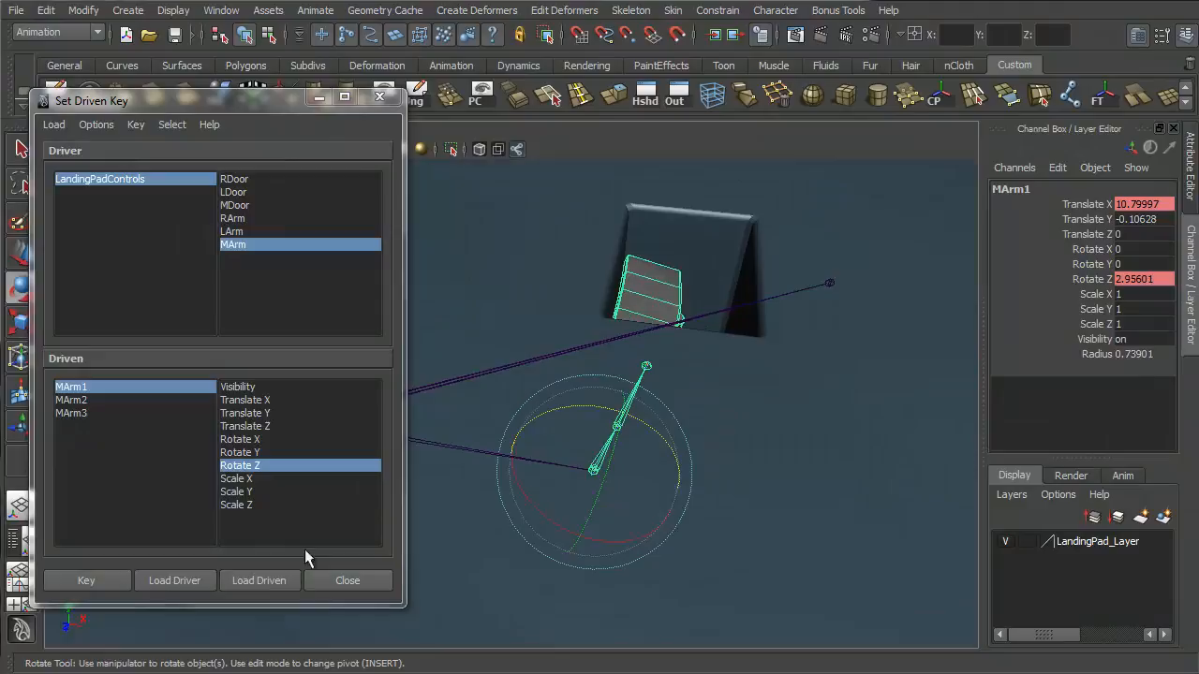
click(87, 580)
Scrub the locator's MArm attribute up to 10, checking the middle arm's clearance through the door opening
click(97, 179)
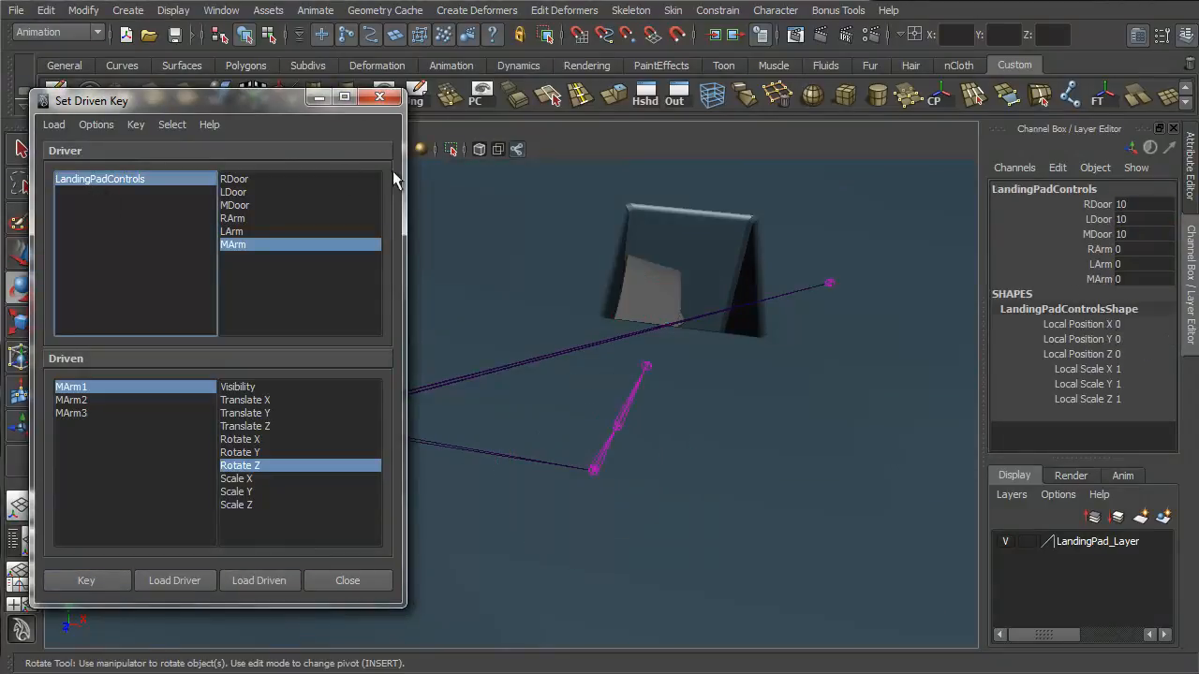
click(1111, 275)
alt+drag(843, 487, 896, 415)
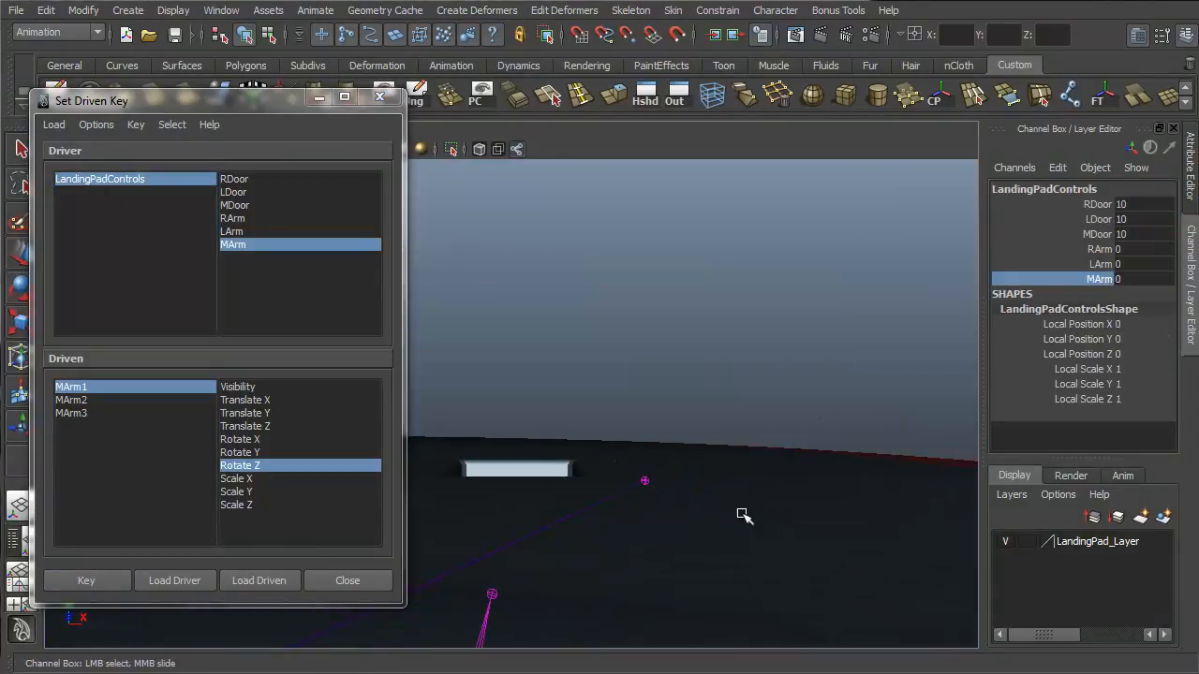
alt+drag(744, 515, 704, 508)
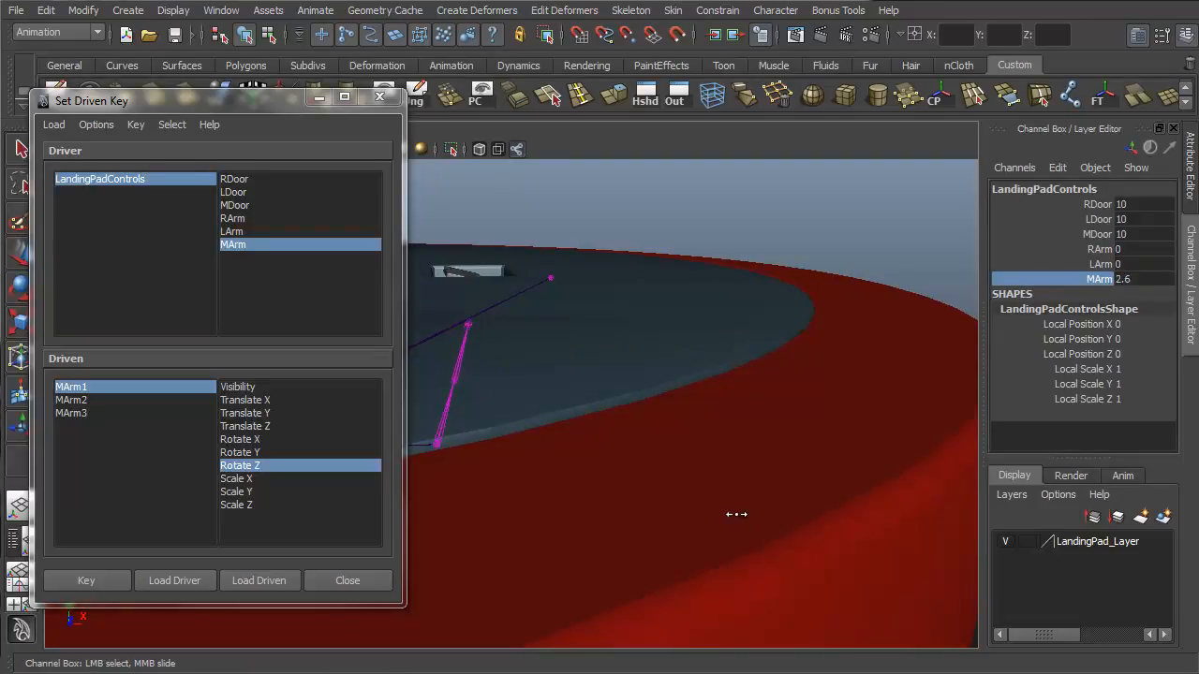
middle_drag(736, 514, 714, 525)
alt+middle_drag(578, 360, 727, 450)
alt+drag(728, 449, 705, 450)
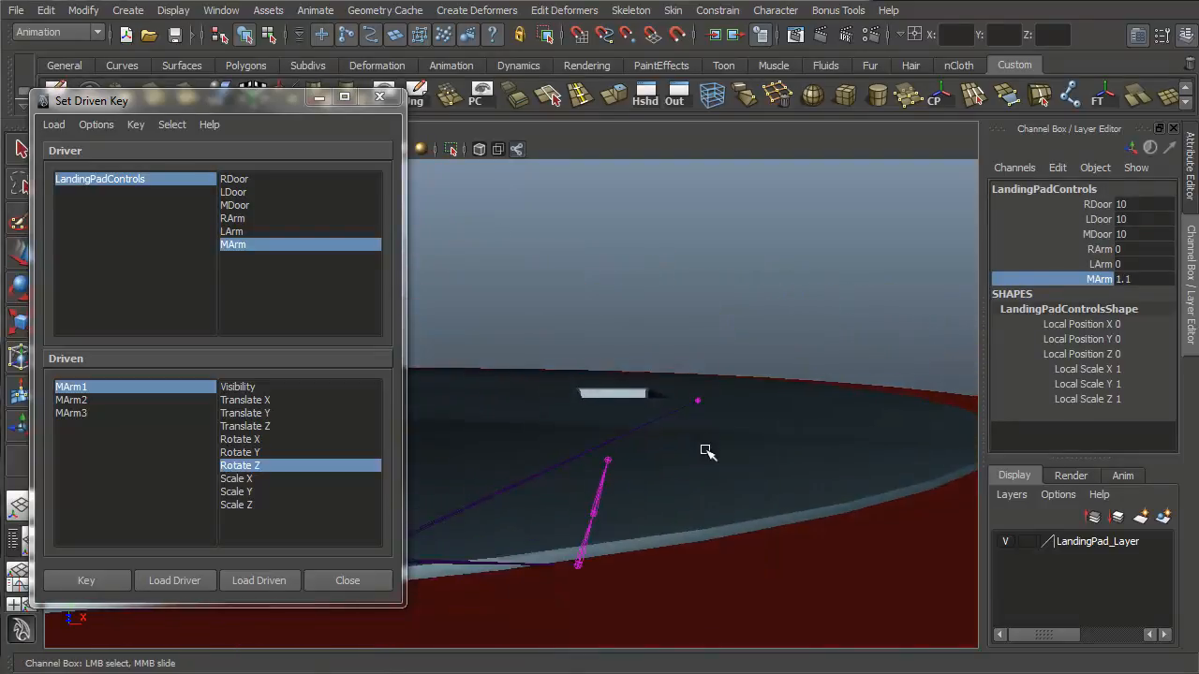
mouse_move(707, 452)
middle_down()
mouse_move(771, 460)
mouse_move(712, 476)
middle_up()
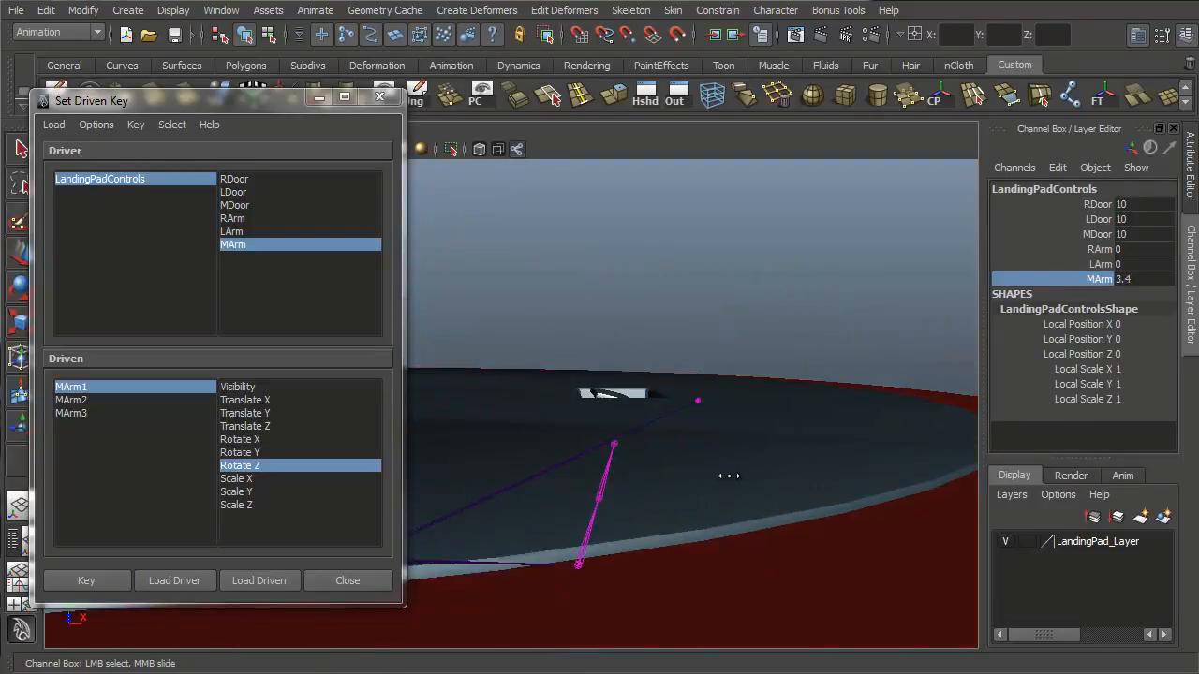
middle_drag(784, 483, 847, 474)
alt+drag(845, 465, 789, 455)
alt+middle_drag(790, 455, 816, 518)
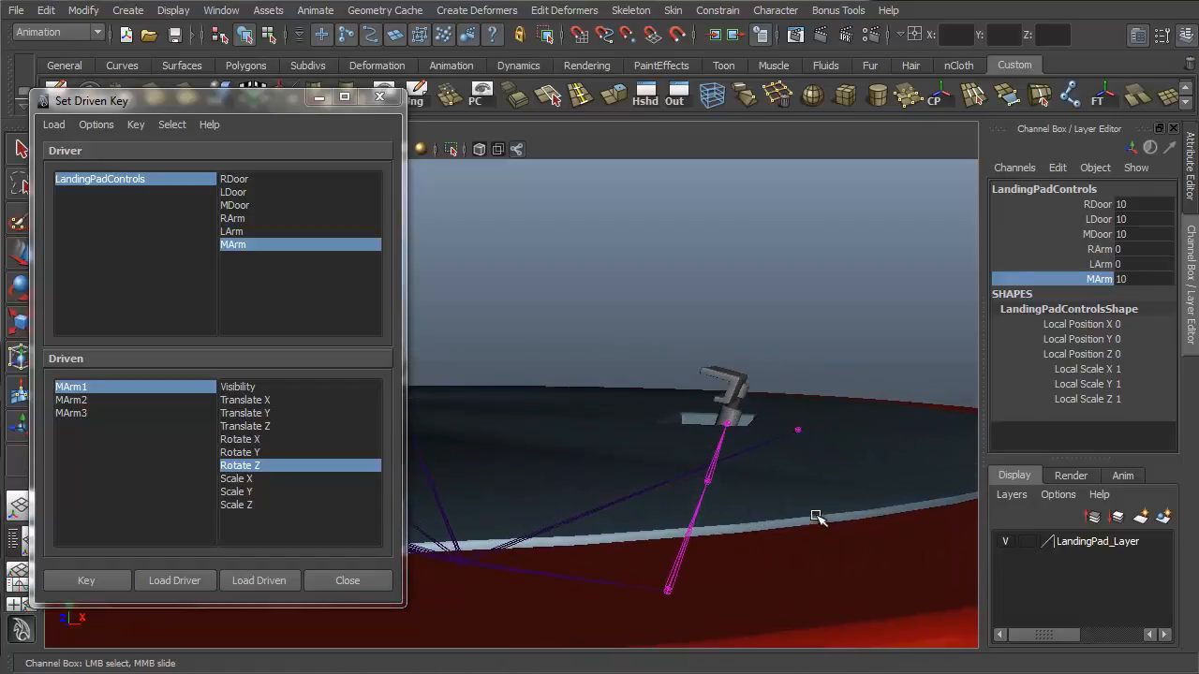
Load the left arm joints LArmHinge1, LArmHinge2, LArmPress and LArmHinge3 as the driven objects in Set Driven Key
alt+drag(816, 518, 851, 348)
alt+drag(770, 364, 625, 456)
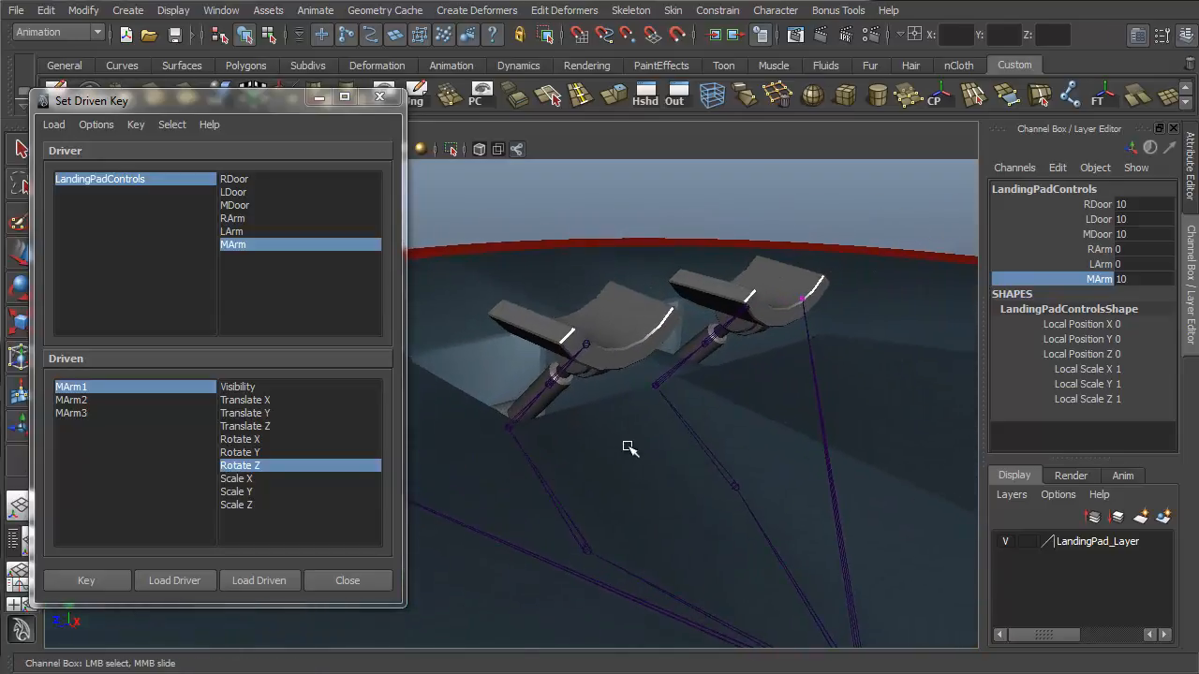
alt+drag(603, 468, 673, 392)
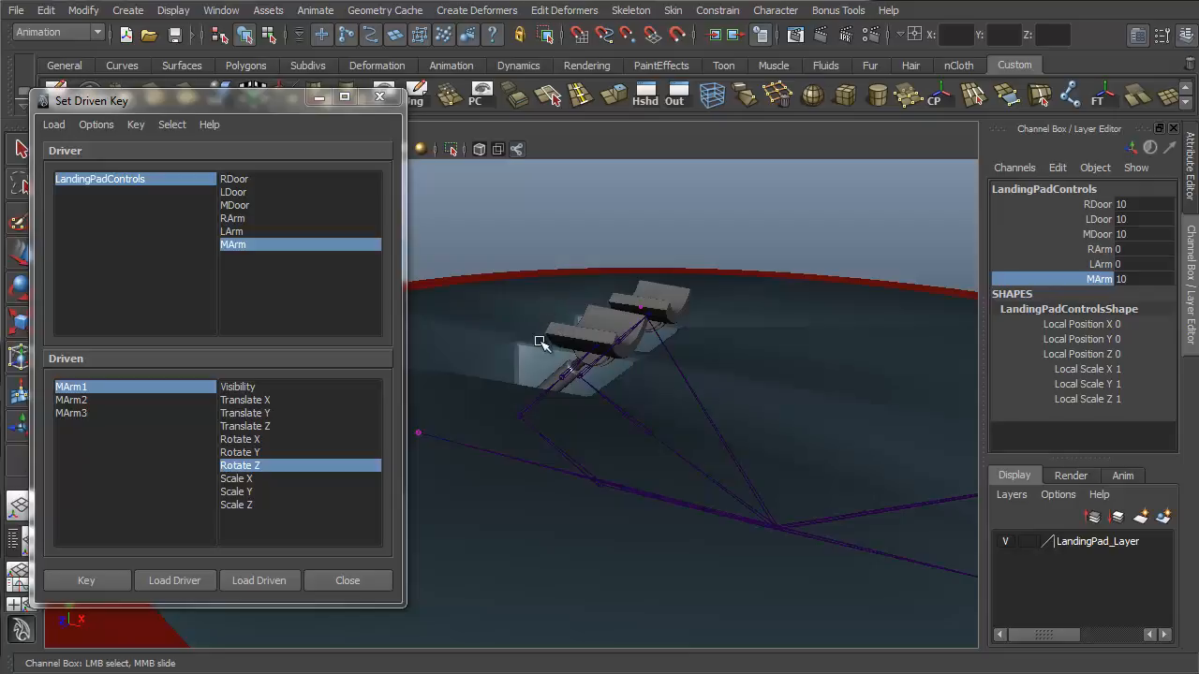
mouse_move(633, 416)
alt+right_down()
mouse_move(685, 428)
mouse_move(632, 423)
mouse_move(656, 424)
alt+right_up()
alt+drag(560, 353, 731, 410)
click(507, 457)
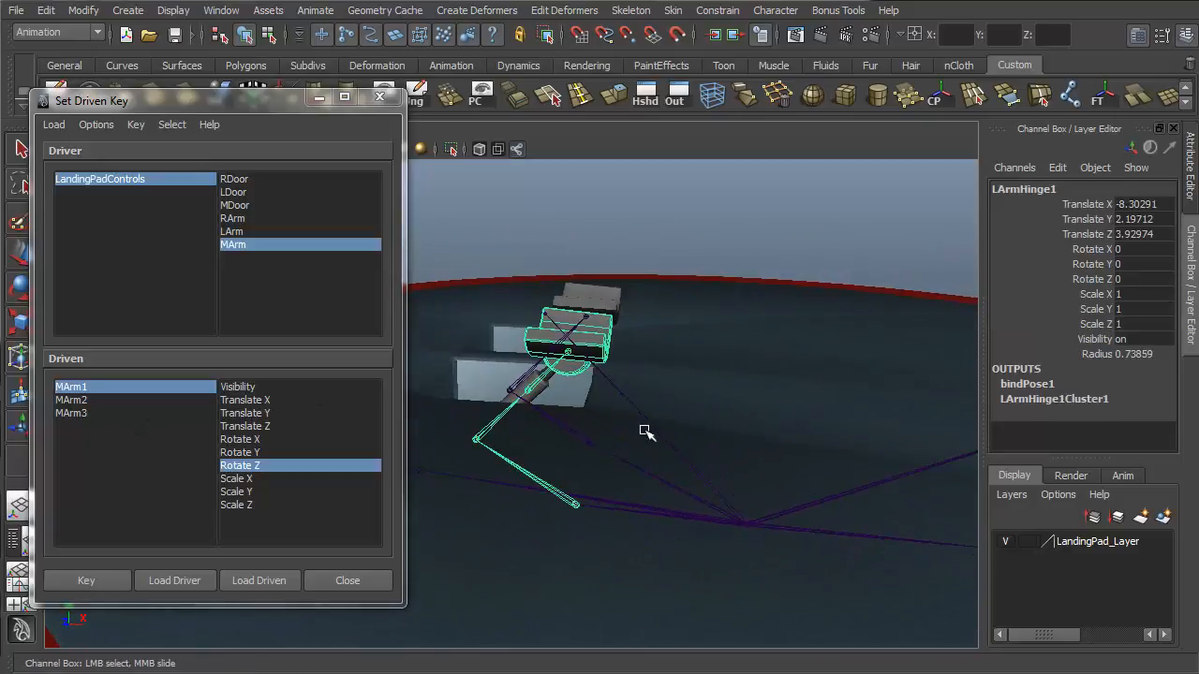
alt+drag(647, 431, 609, 439)
alt+right_drag(609, 439, 772, 431)
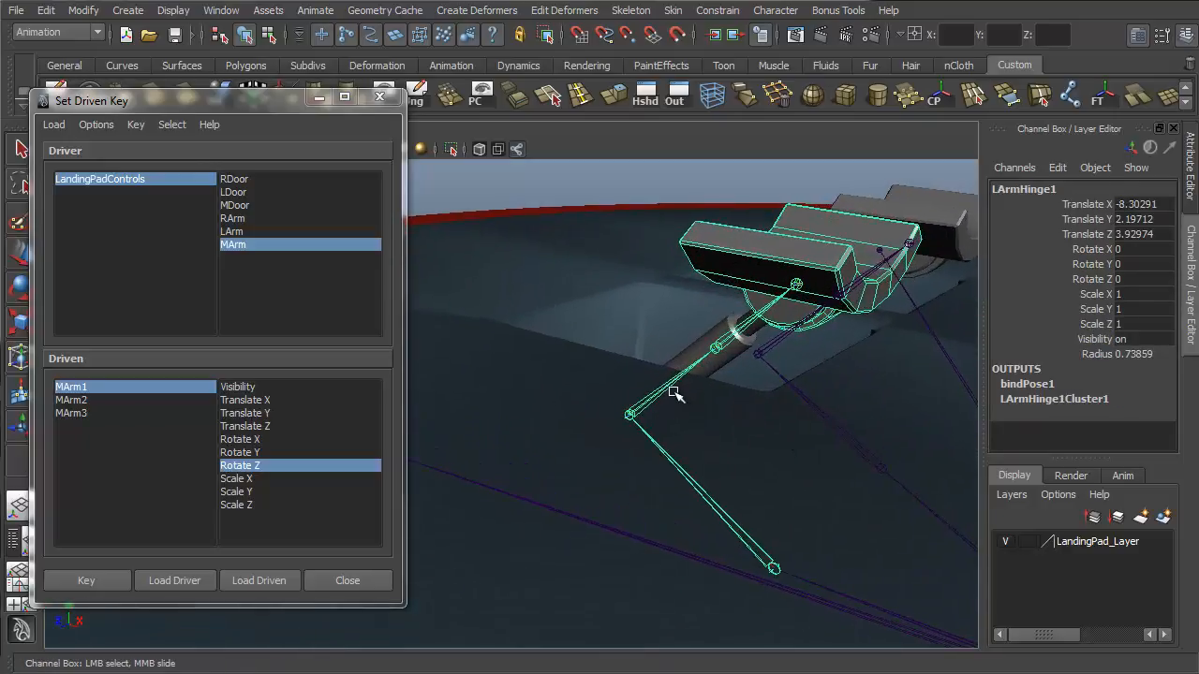
click(721, 349)
click(777, 315)
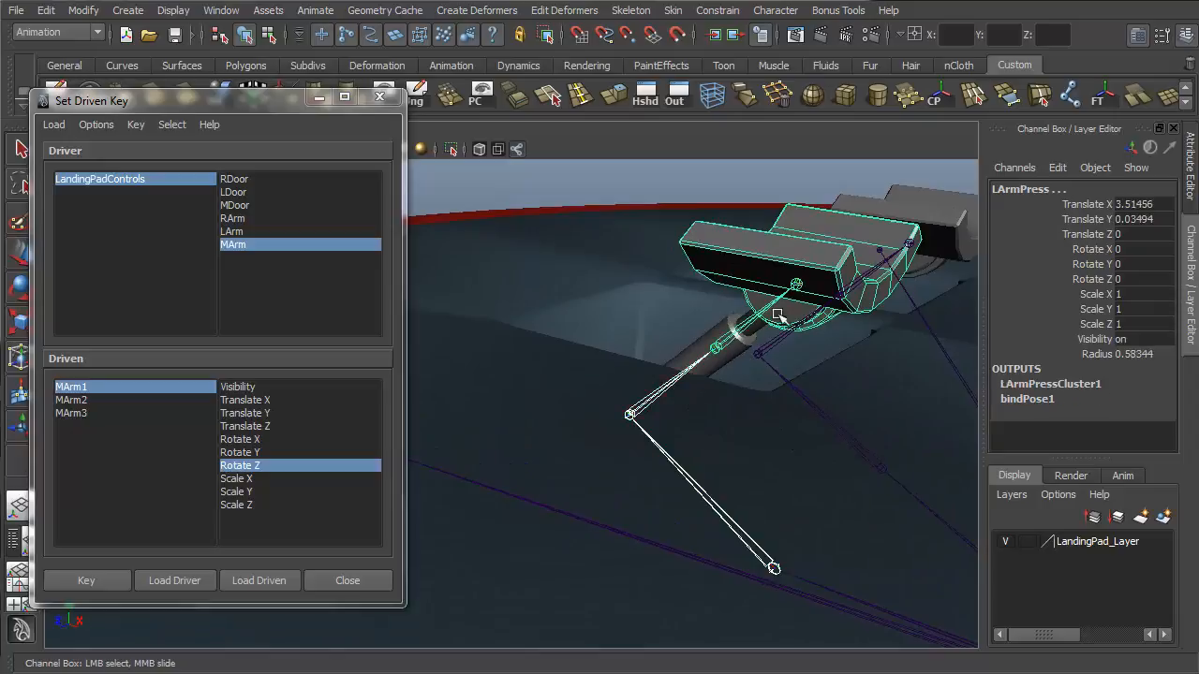
click(799, 288)
alt+drag(889, 380, 899, 378)
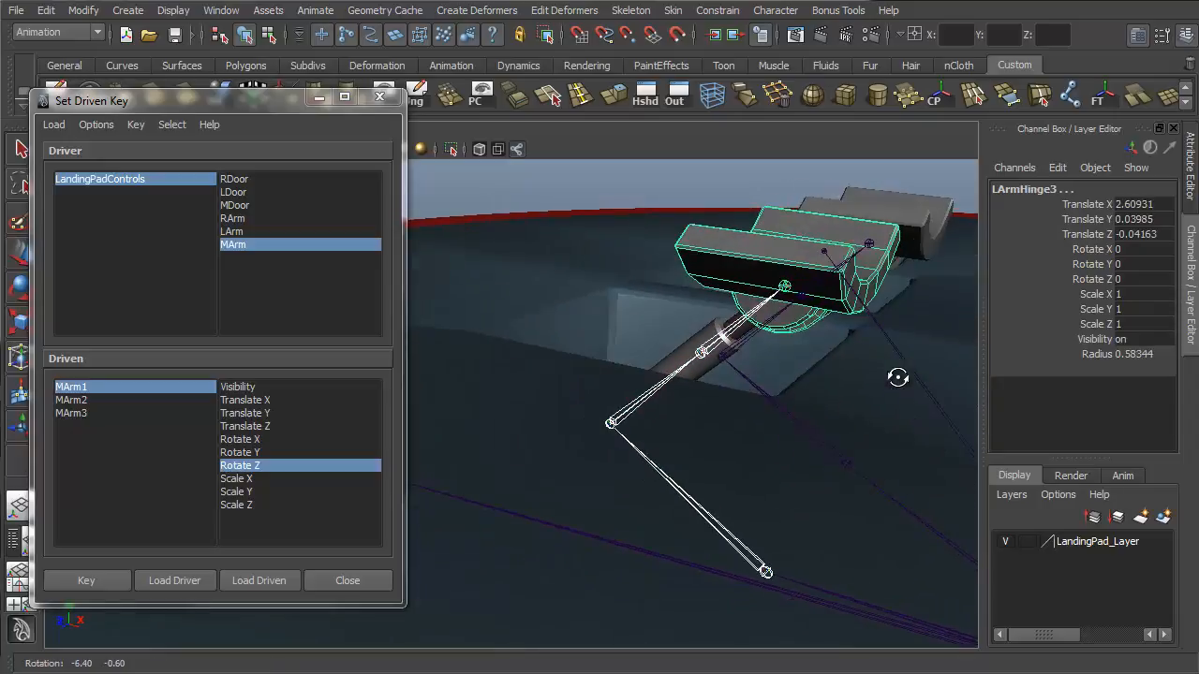
click(258, 581)
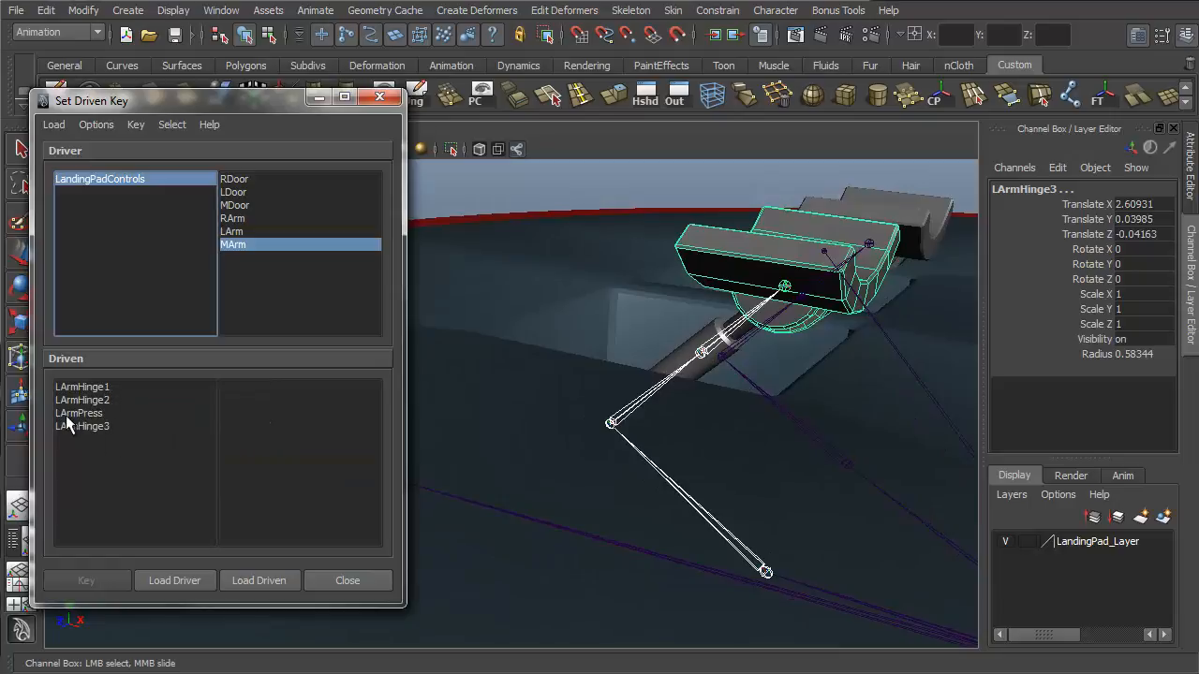
Choose LArm as the driver attribute and LArmHinge1, LArmHinge2 and LArmHinge3 as the driven joints
click(239, 232)
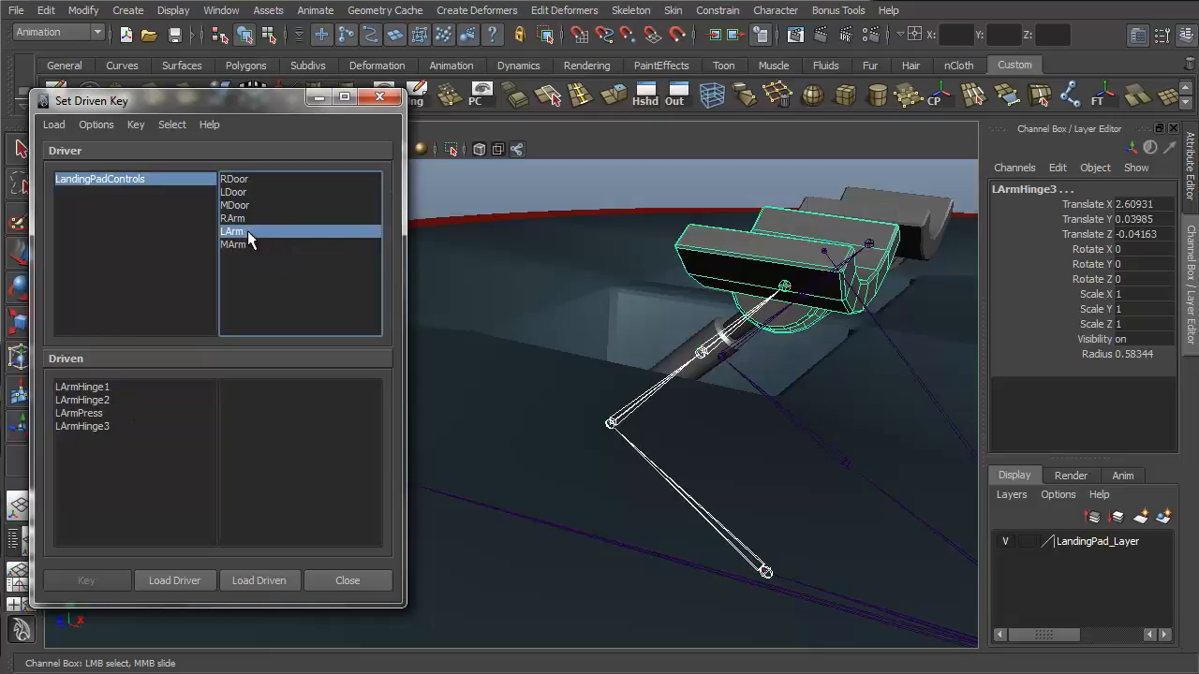
click(141, 387)
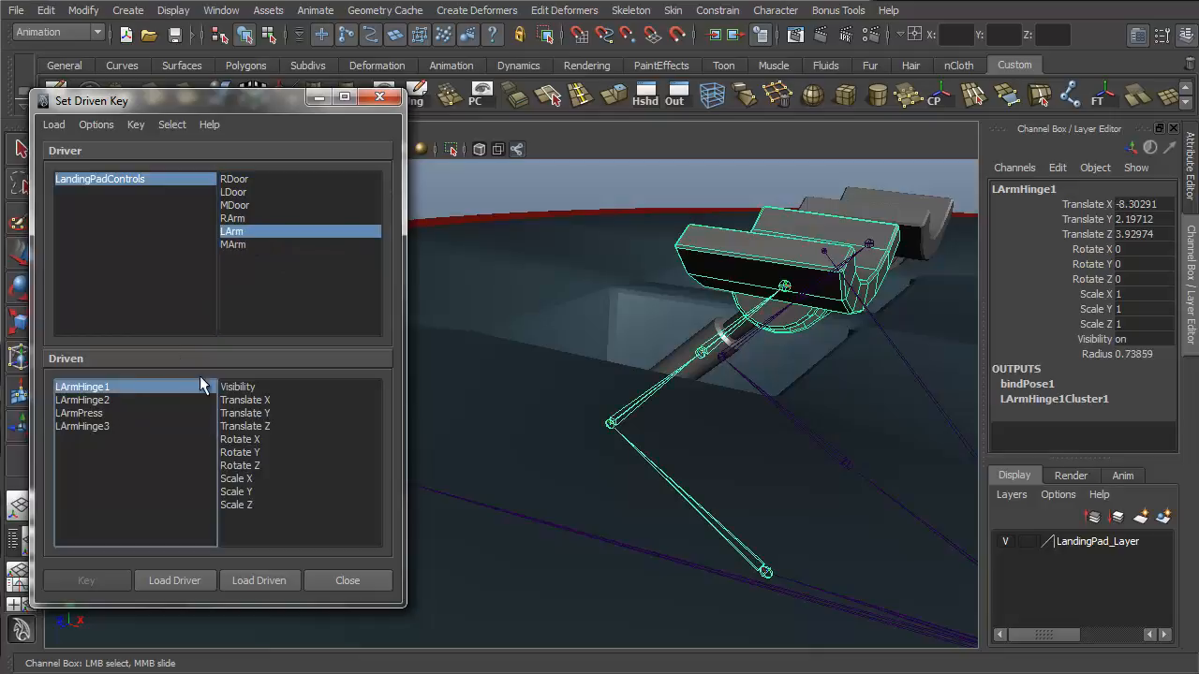
ctrl+click(95, 402)
ctrl+click(99, 427)
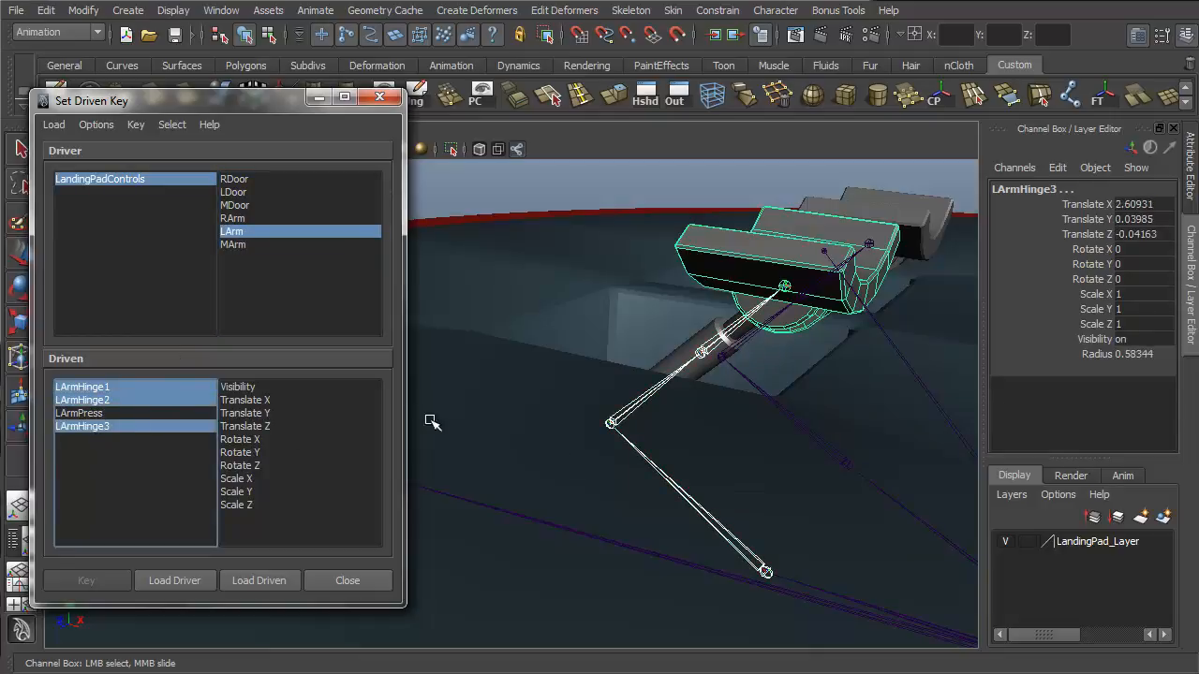
alt+drag(599, 473, 696, 474)
alt+middle_drag(697, 421, 794, 444)
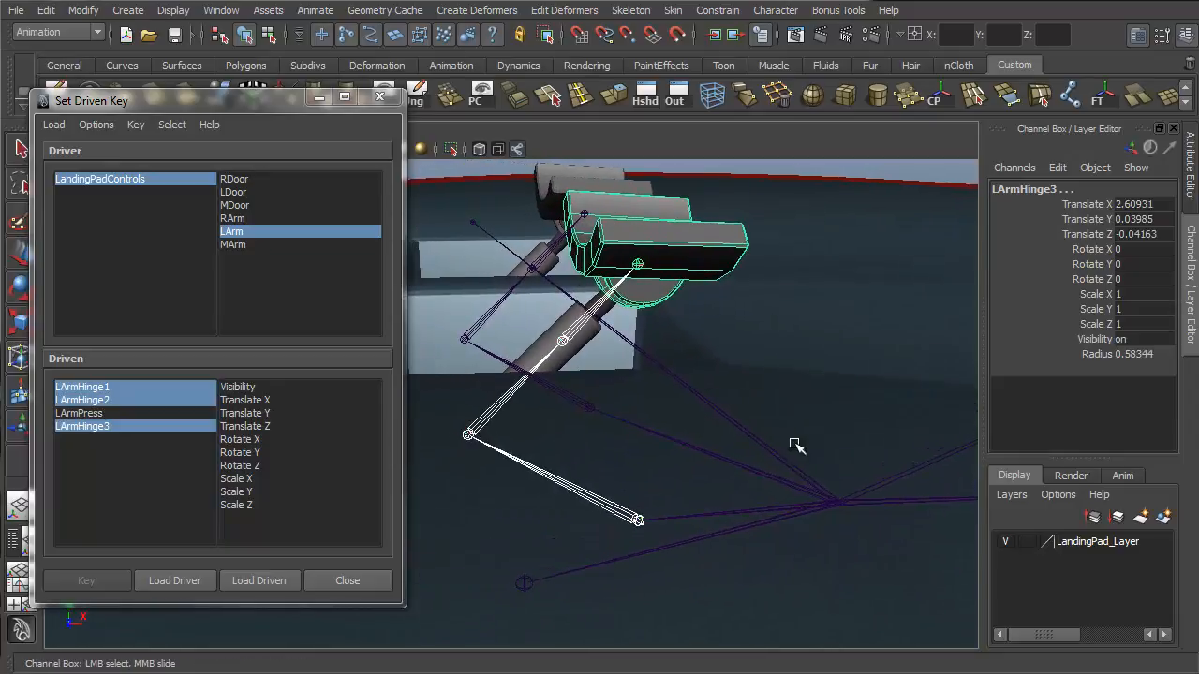
Test-rotate LArmHinge1 about Z, undo the rotation, and check the rotation axes at LArmHinge3
key(e)
alt+drag(795, 444, 747, 428)
alt+middle_drag(787, 434, 540, 473)
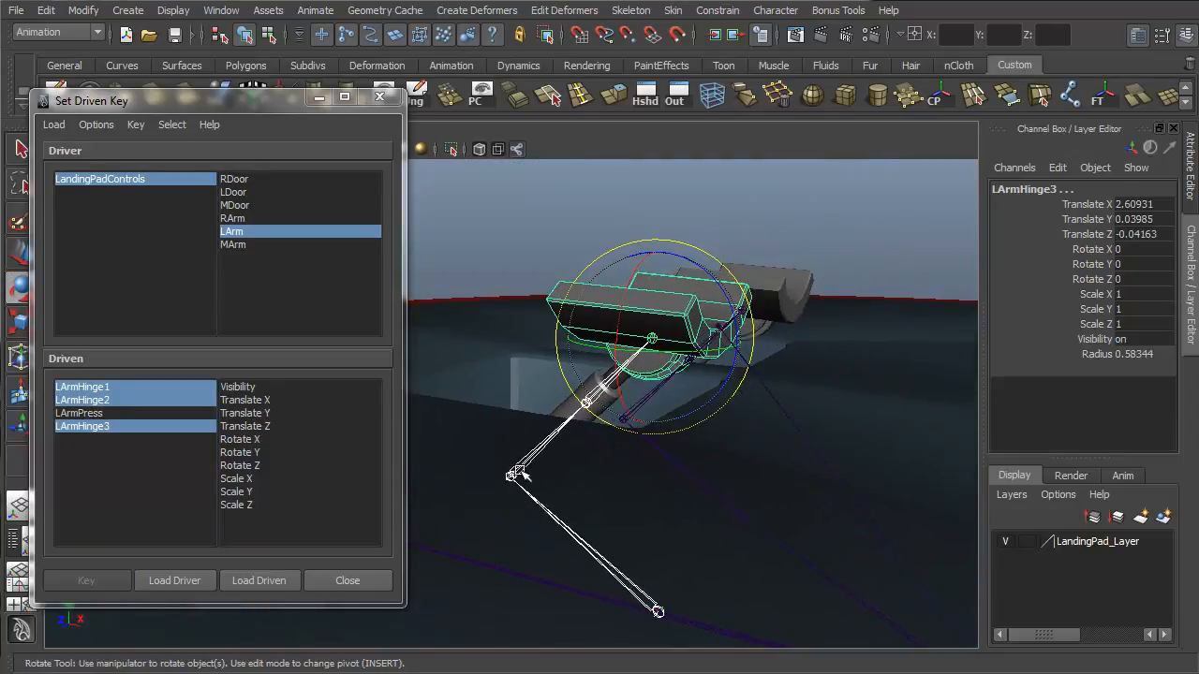
click(550, 513)
drag(693, 549, 696, 537)
key(ctrl+z)
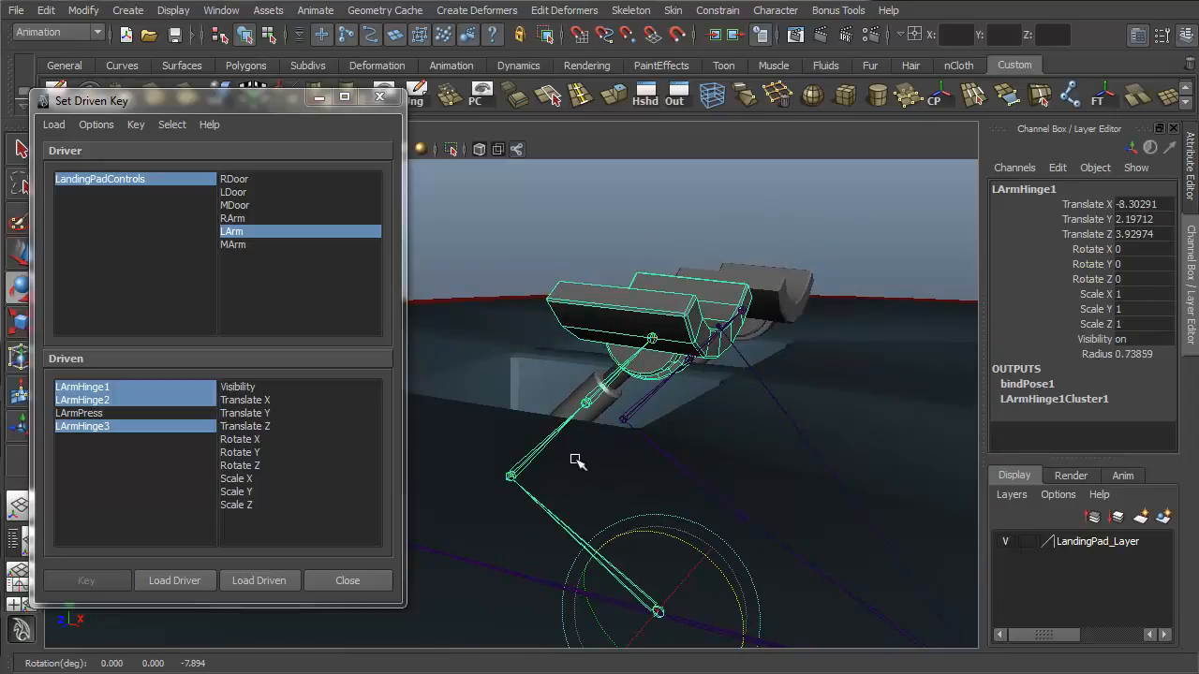
click(559, 441)
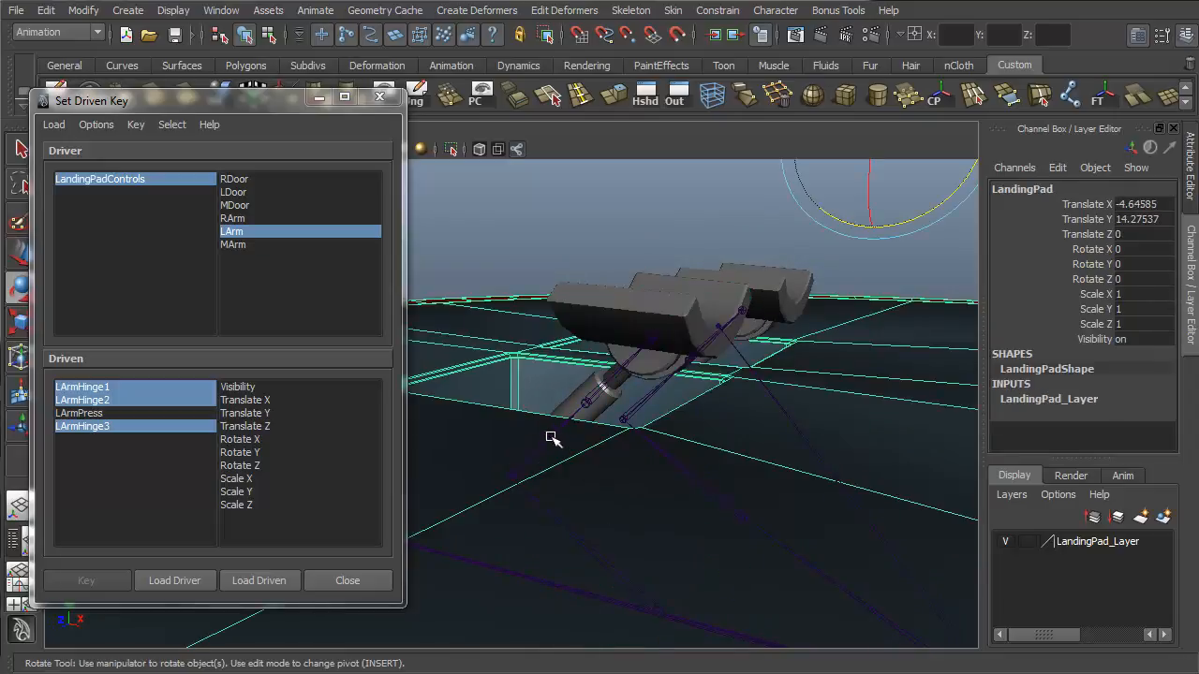
click(564, 439)
click(655, 335)
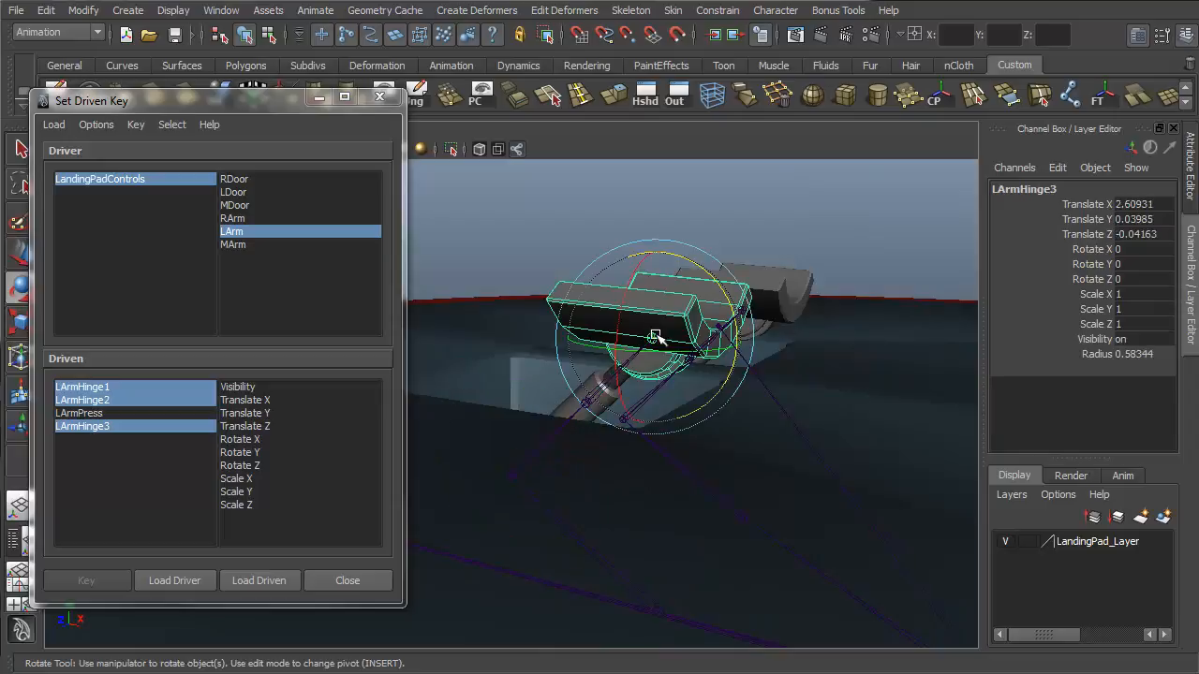
Choose Rotate Z as the driven attribute and set the LandingPadControls LArm attribute to 100
click(255, 468)
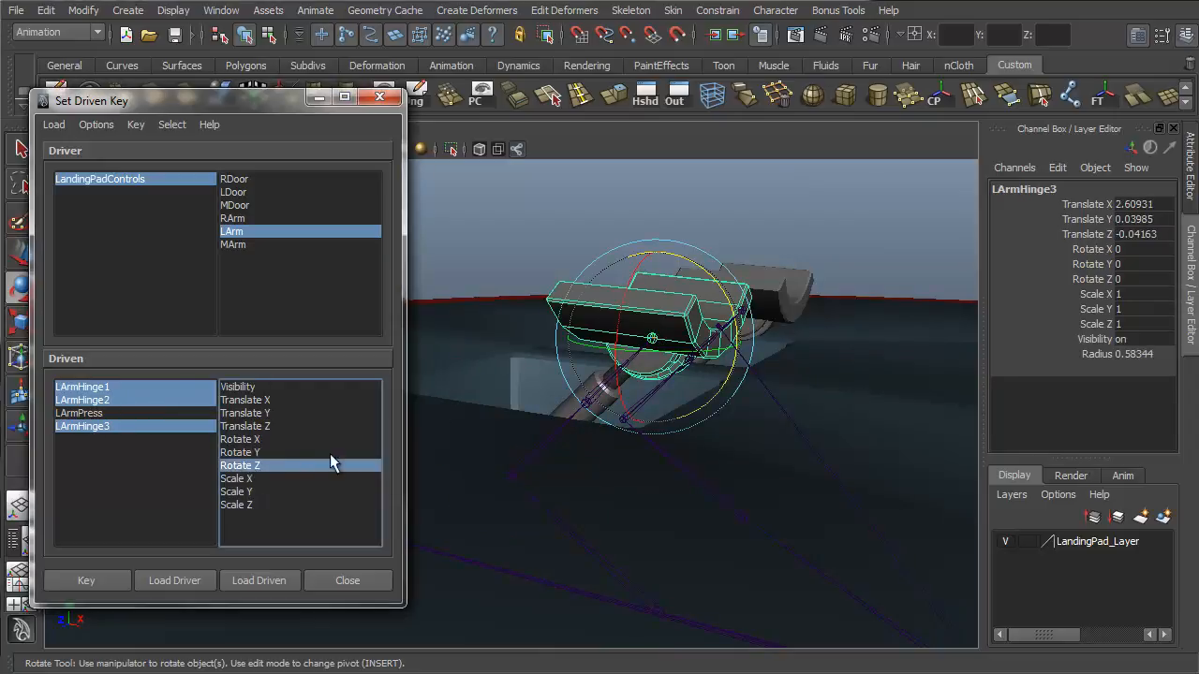
click(242, 233)
click(101, 178)
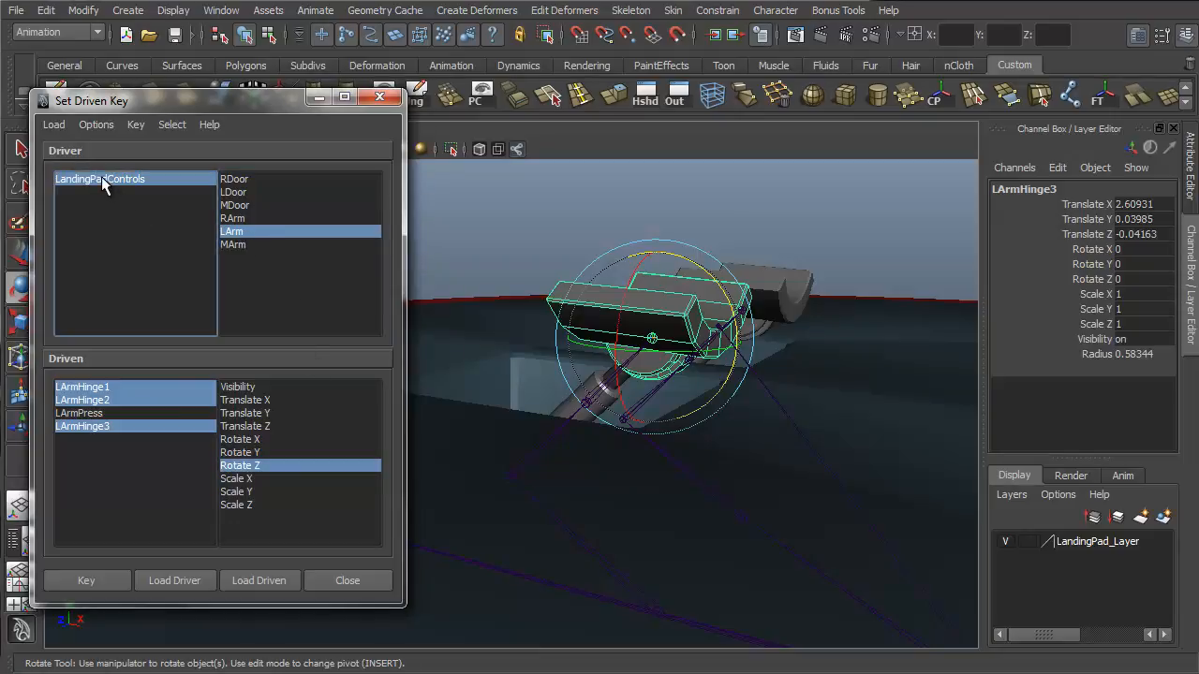
click(1096, 265)
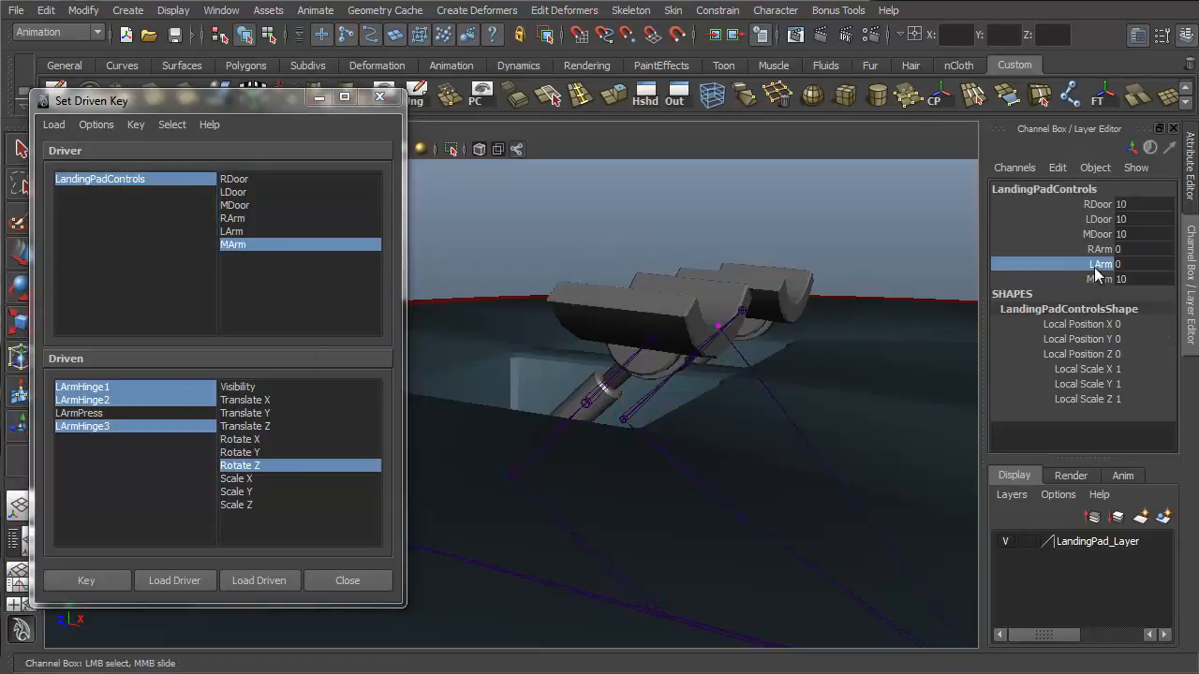
middle_drag(990, 378, 551, 413)
click(1134, 265)
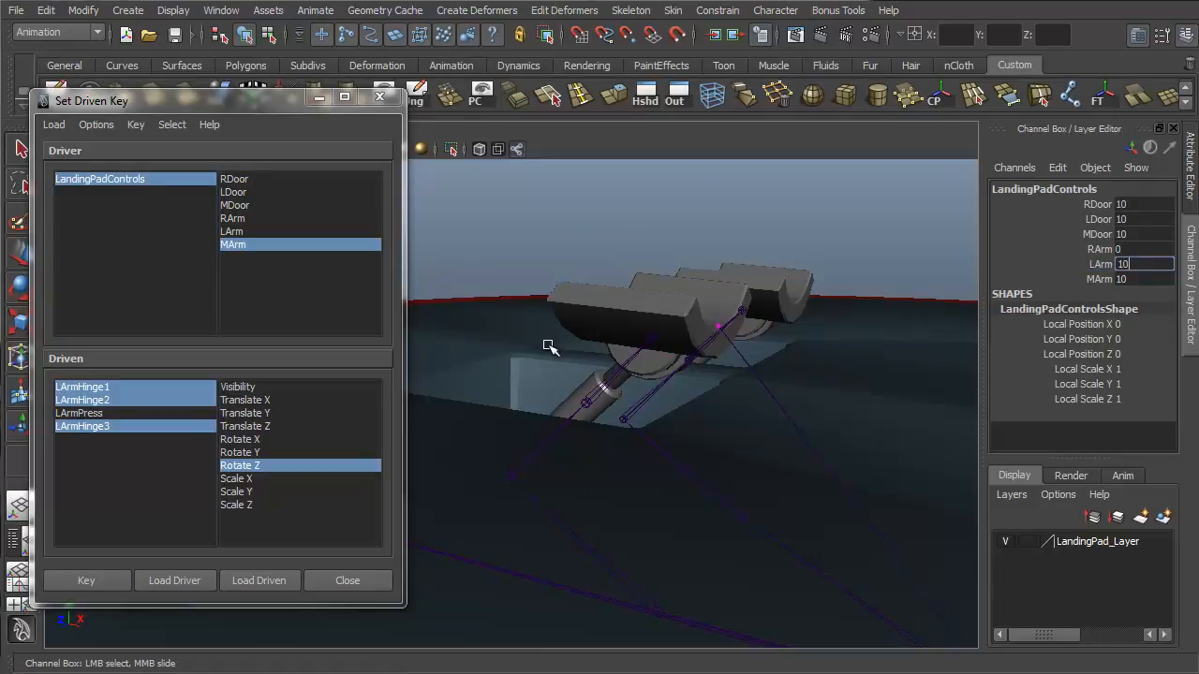
key(Return)
Key the Rotate Z of LArmHinge1, LArmHinge2 and LArmHinge3 against the highlighted MArm driver attribute
alt+middle_drag(773, 280, 726, 278)
alt+drag(763, 328, 750, 323)
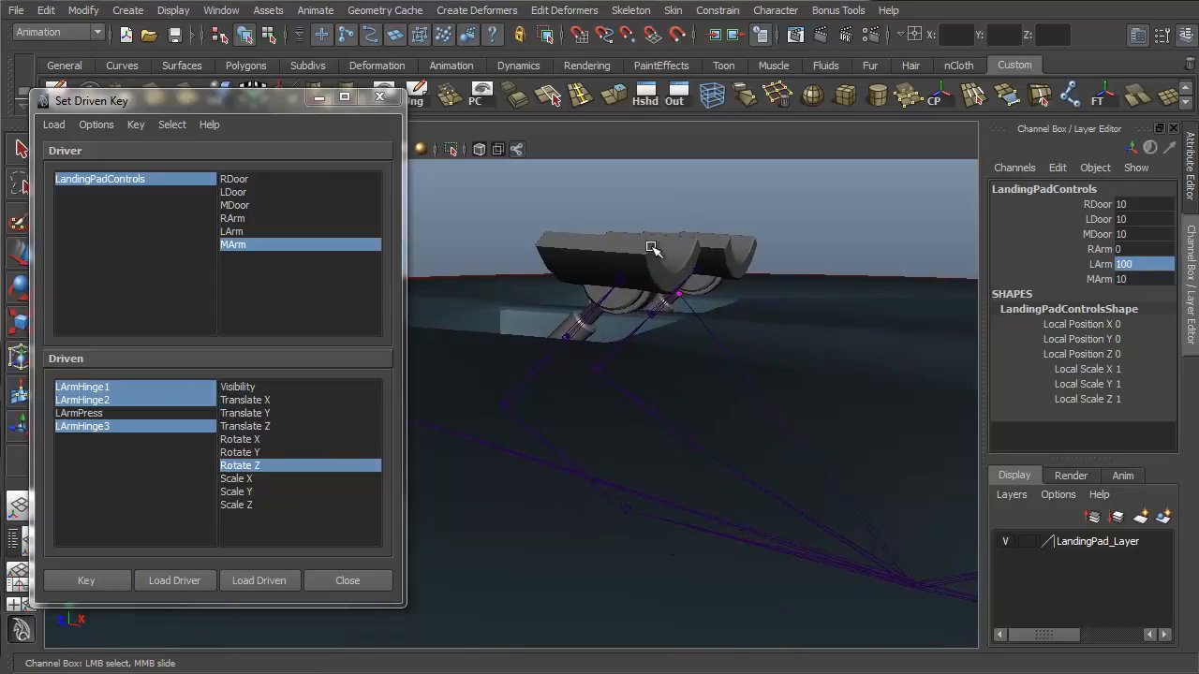
alt+drag(627, 427, 670, 435)
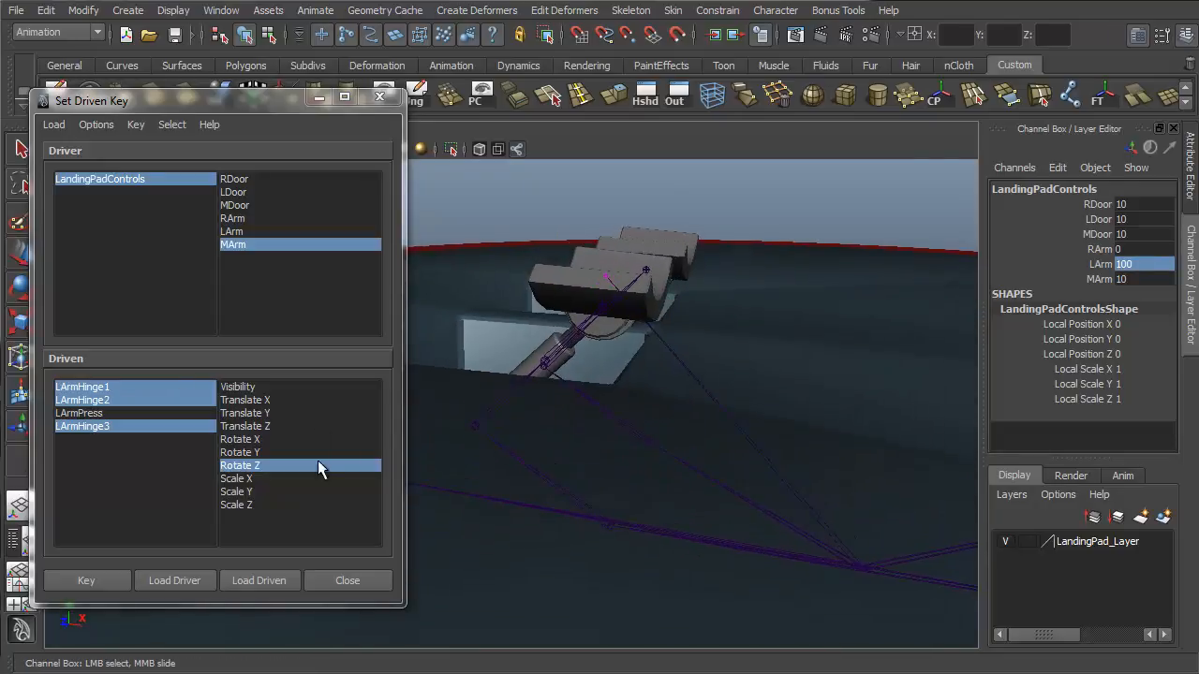
click(84, 581)
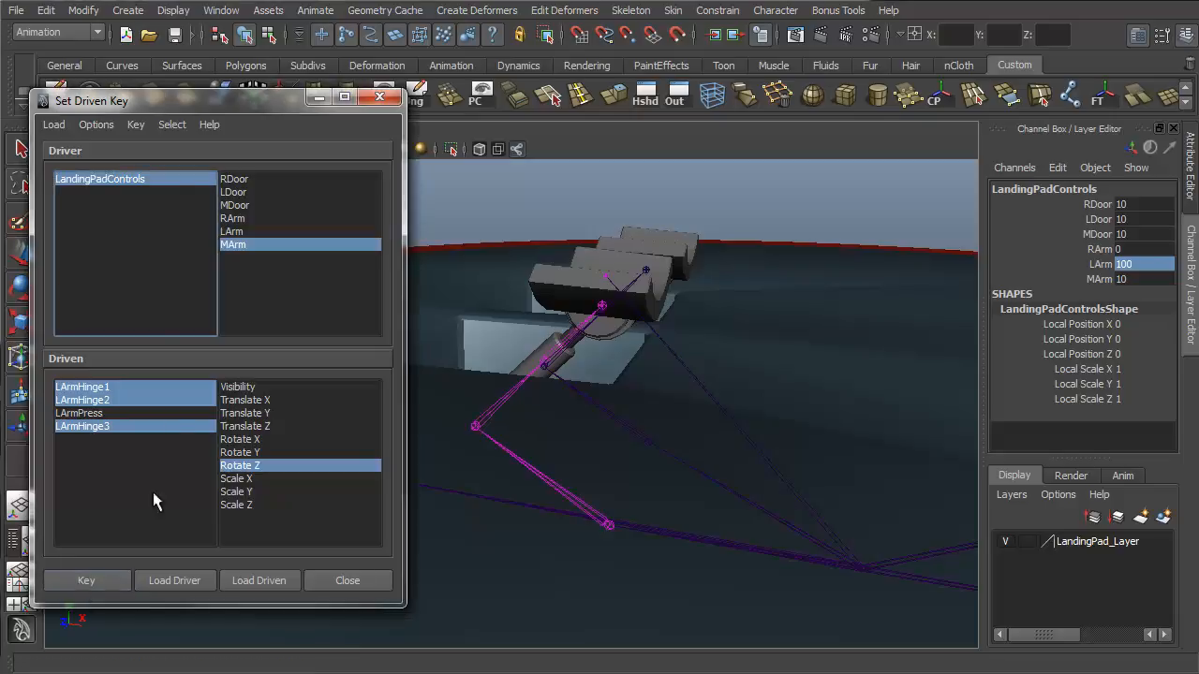
Key the Translate X of LArmPress against the LArm driver attribute for the extended arm pose
click(79, 413)
alt+drag(566, 347, 665, 395)
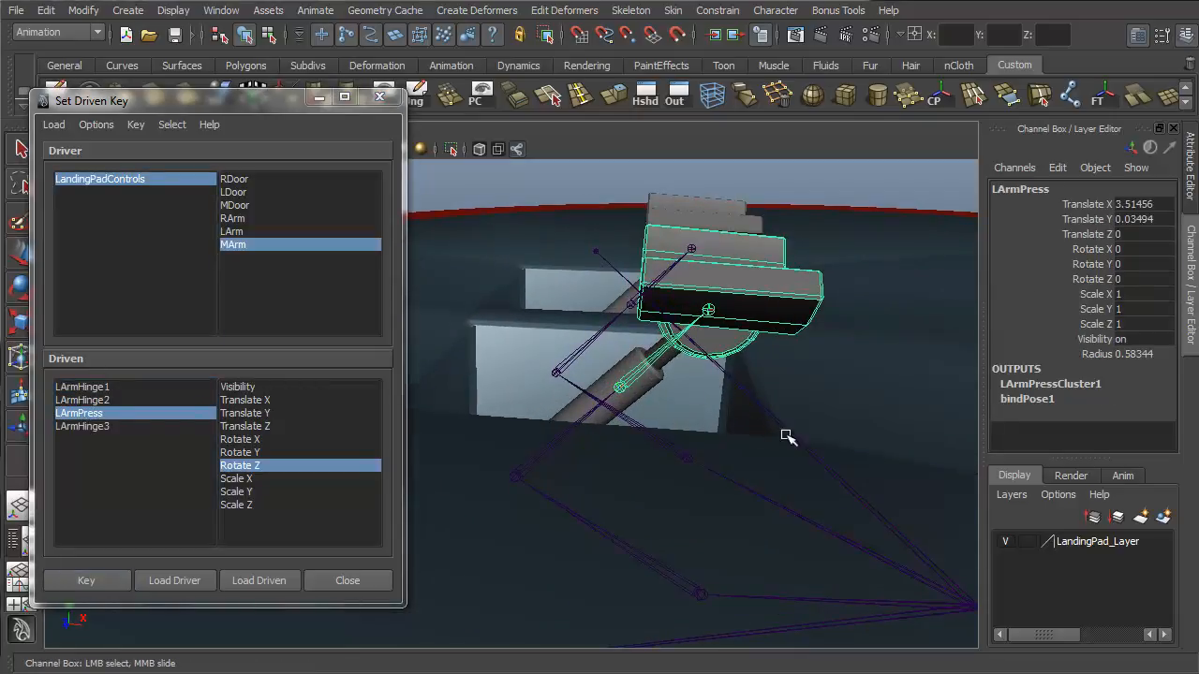
alt+drag(787, 437, 595, 377)
key(w)
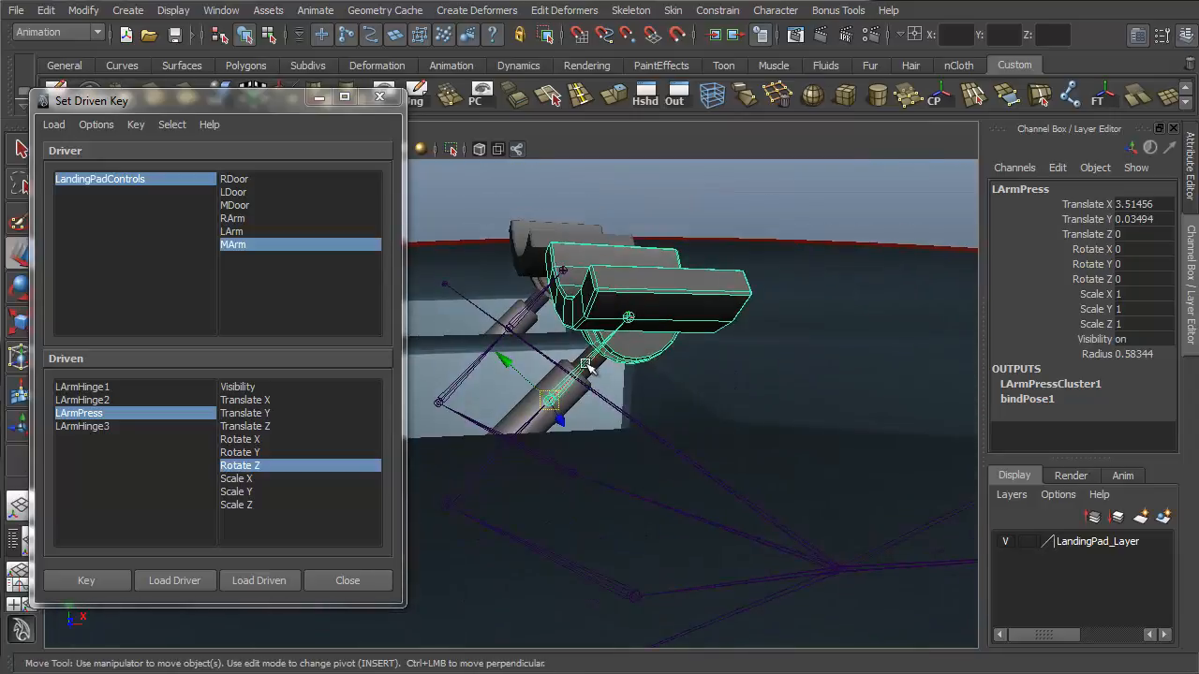
click(270, 400)
alt+drag(712, 423, 674, 422)
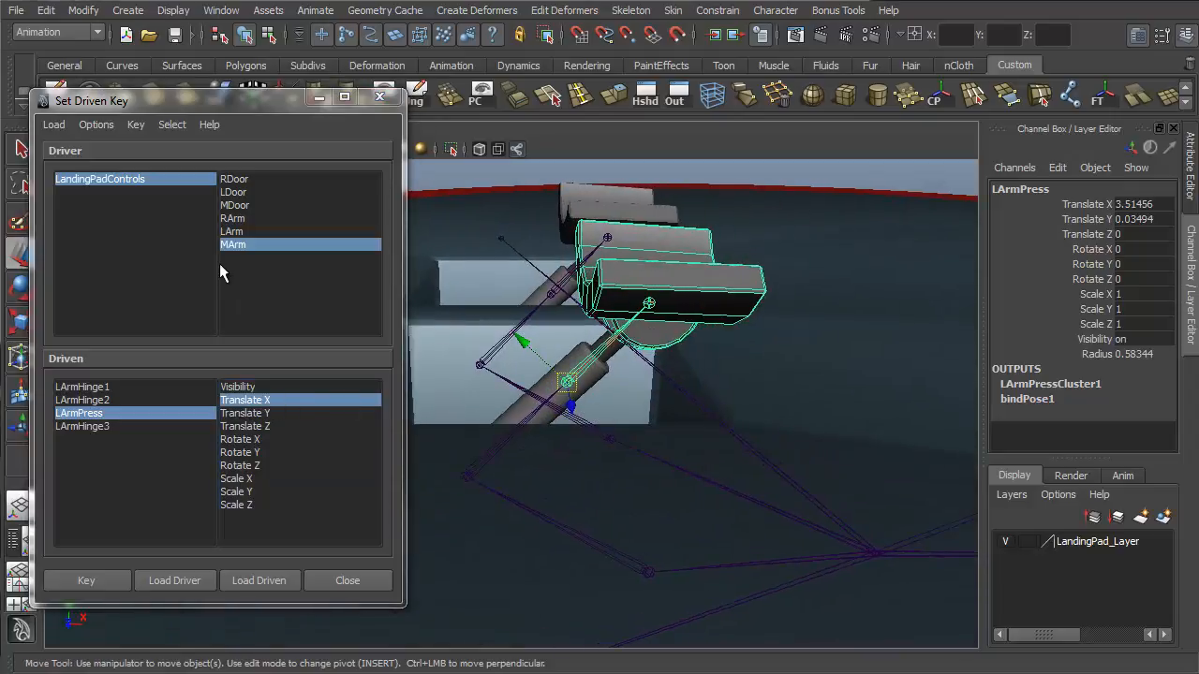
click(243, 232)
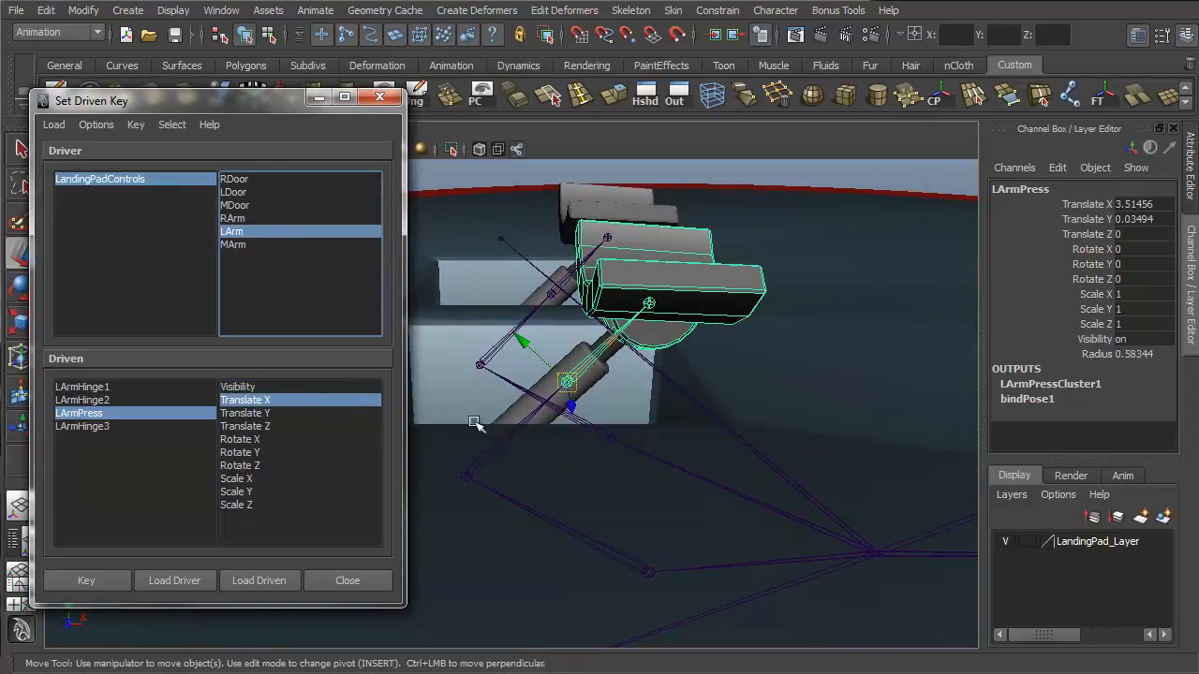
alt+drag(659, 434, 613, 436)
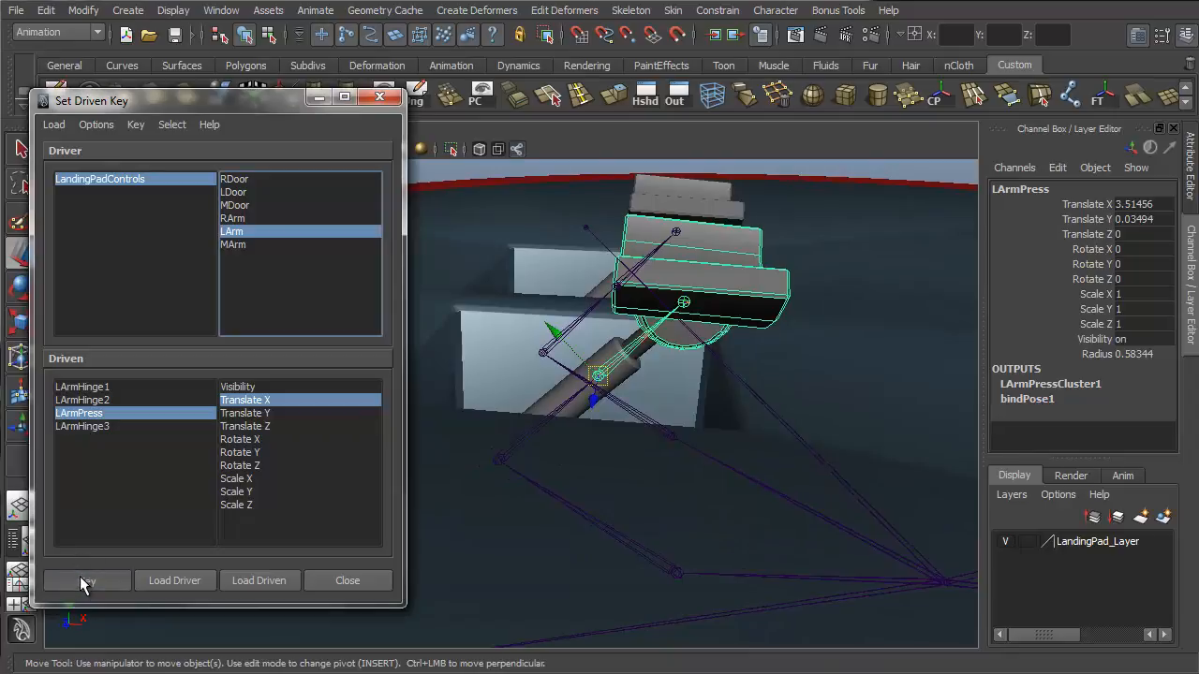
click(81, 582)
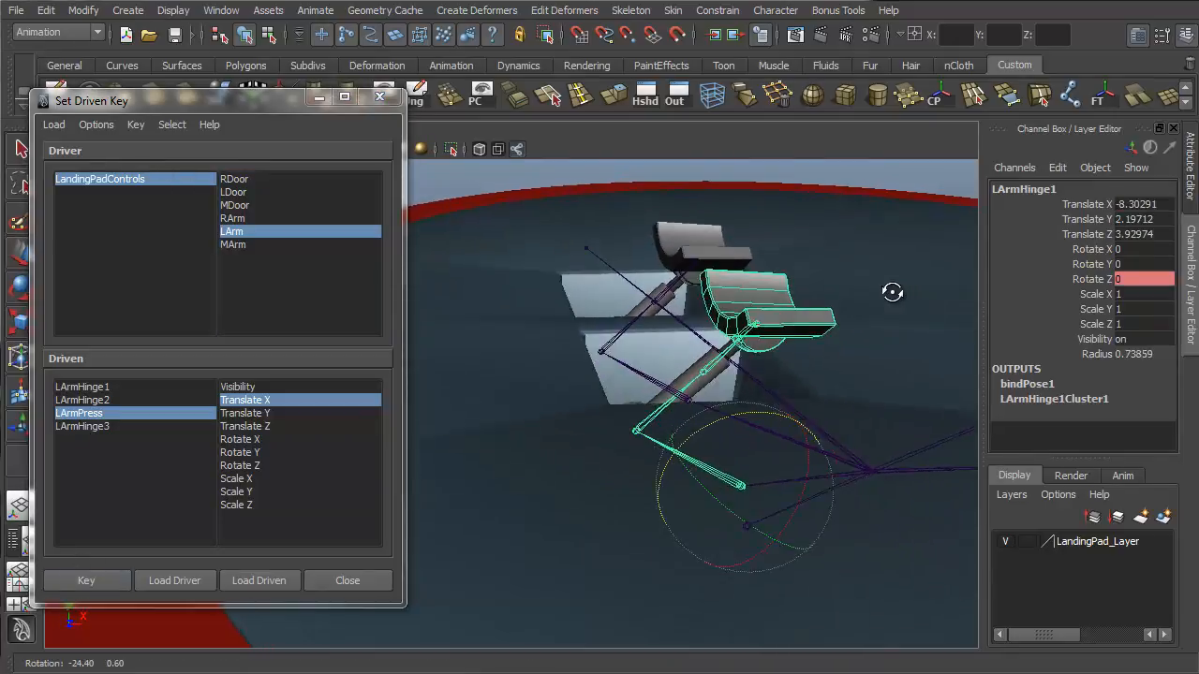
Set the LandingPadControls LArm attribute to 0
alt+drag(824, 281, 438, 267)
click(97, 189)
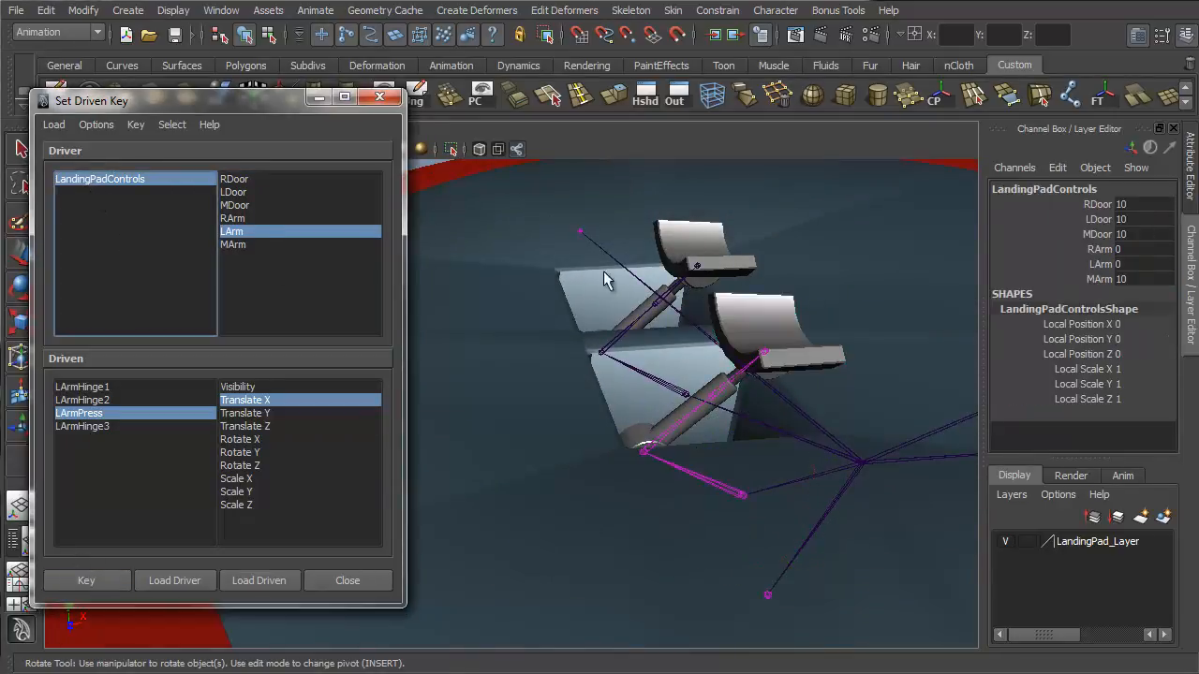
double_click(1117, 264)
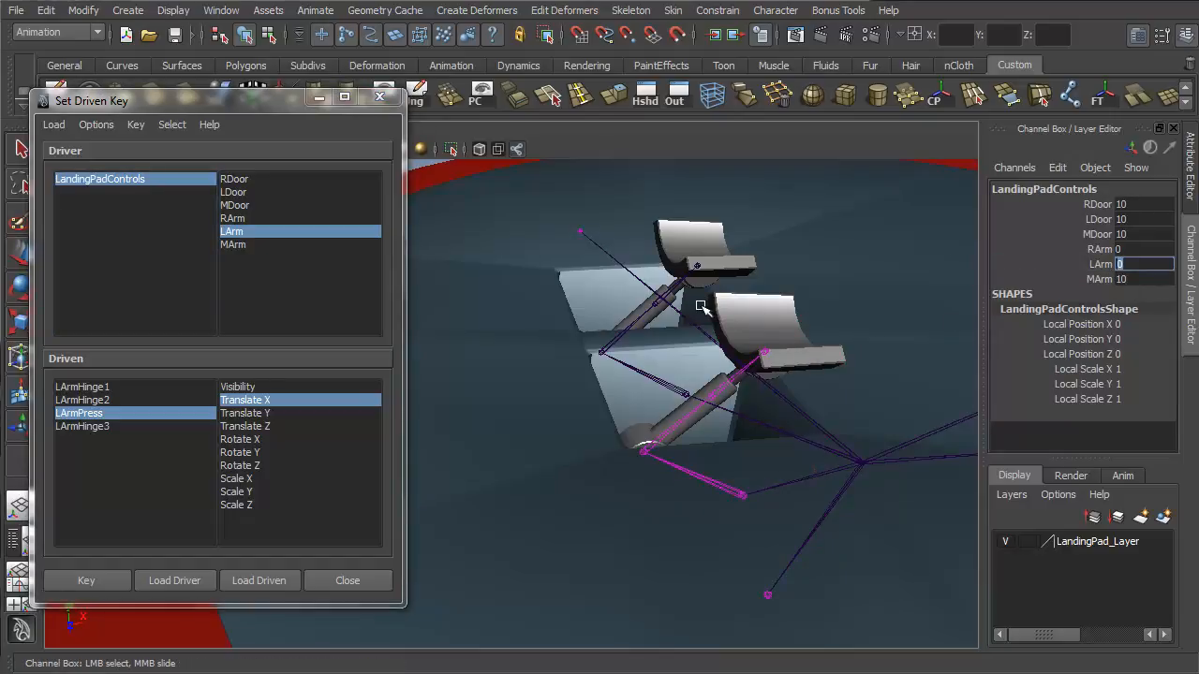
alt+drag(768, 334, 705, 450)
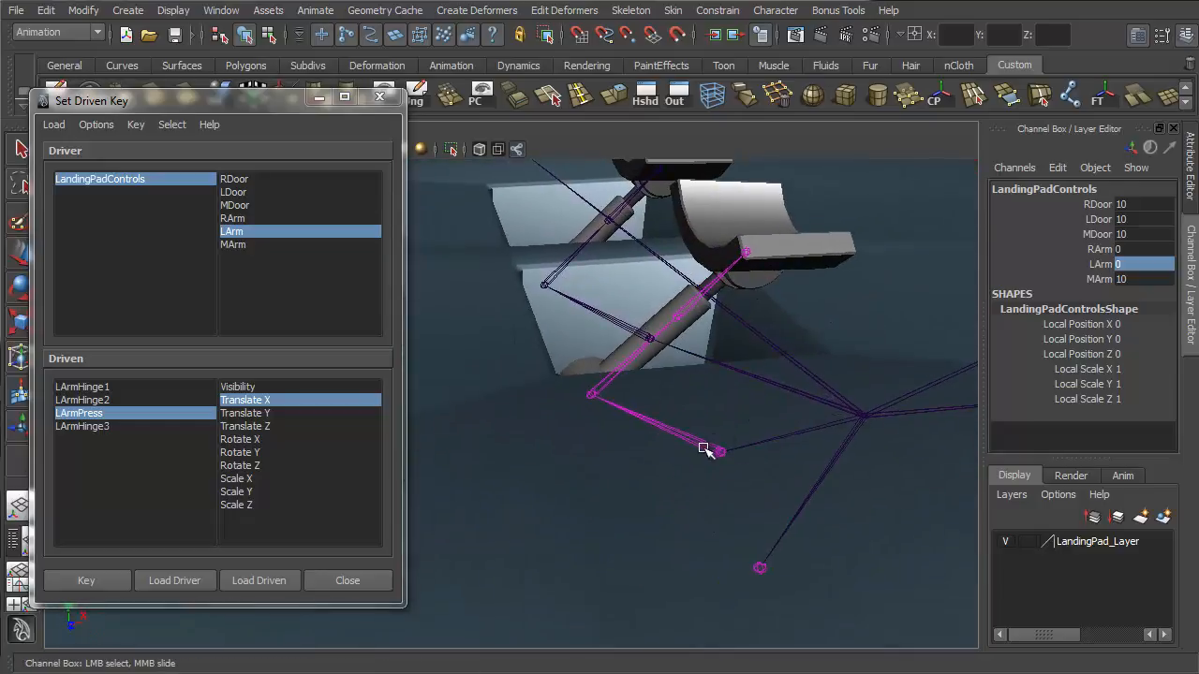
Show the scene in wireframe and fold LArmHinge1 down about Z to about -34.8 degrees
click(690, 434)
mouse_move(774, 397)
alt+mouse_down()
mouse_move(868, 402)
mouse_move(784, 455)
mouse_move(756, 440)
mouse_move(755, 399)
mouse_move(797, 409)
mouse_move(776, 490)
mouse_move(763, 386)
mouse_move(835, 428)
mouse_move(774, 441)
mouse_move(762, 410)
alt+mouse_up()
key(4)
key(e)
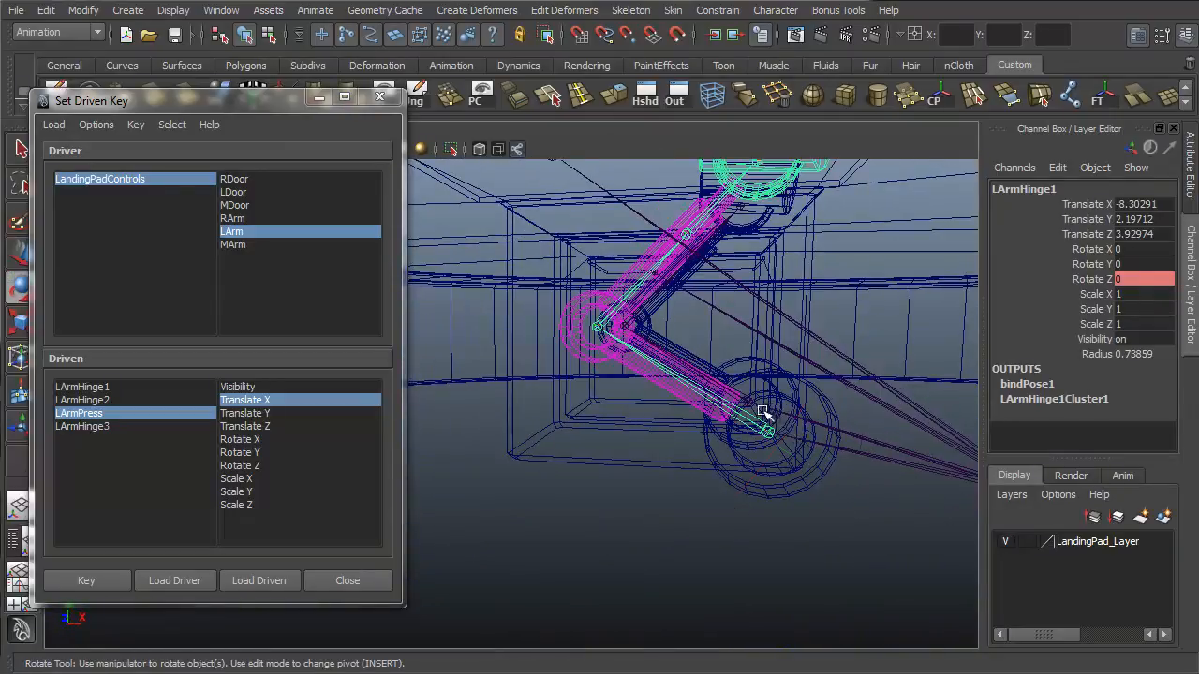
drag(738, 361, 643, 376)
Rotate LArmHinge2 about Z to about -30.6 degrees
click(636, 389)
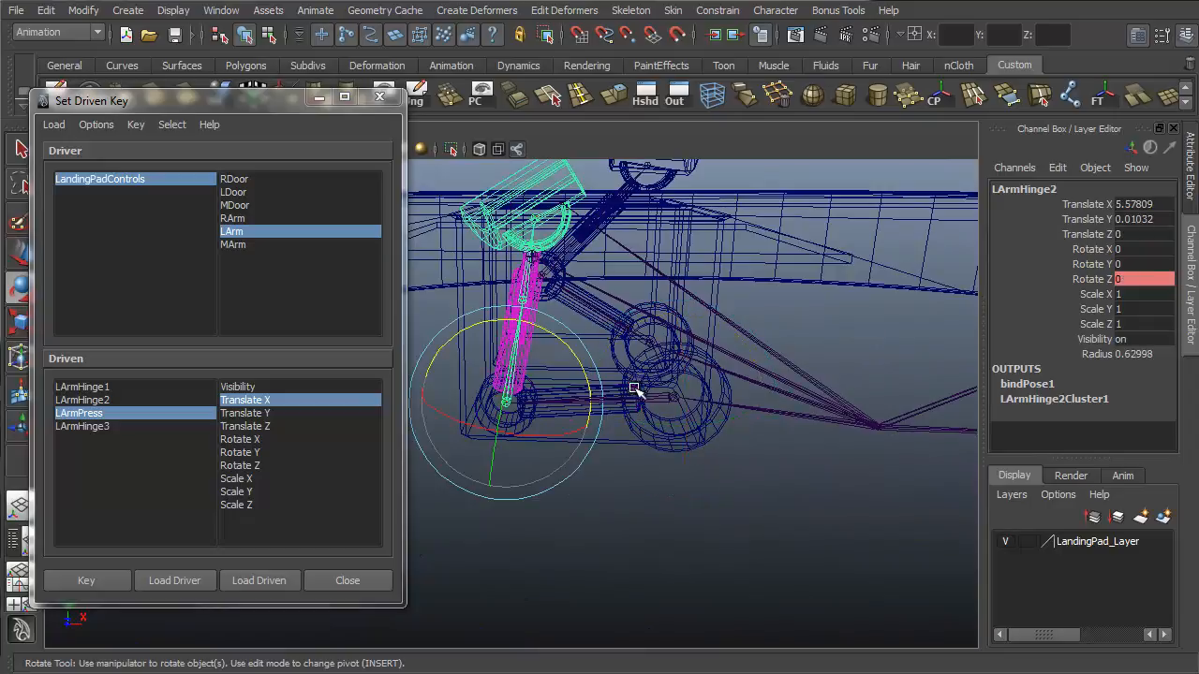
drag(542, 334, 579, 363)
key(ctrl+z)
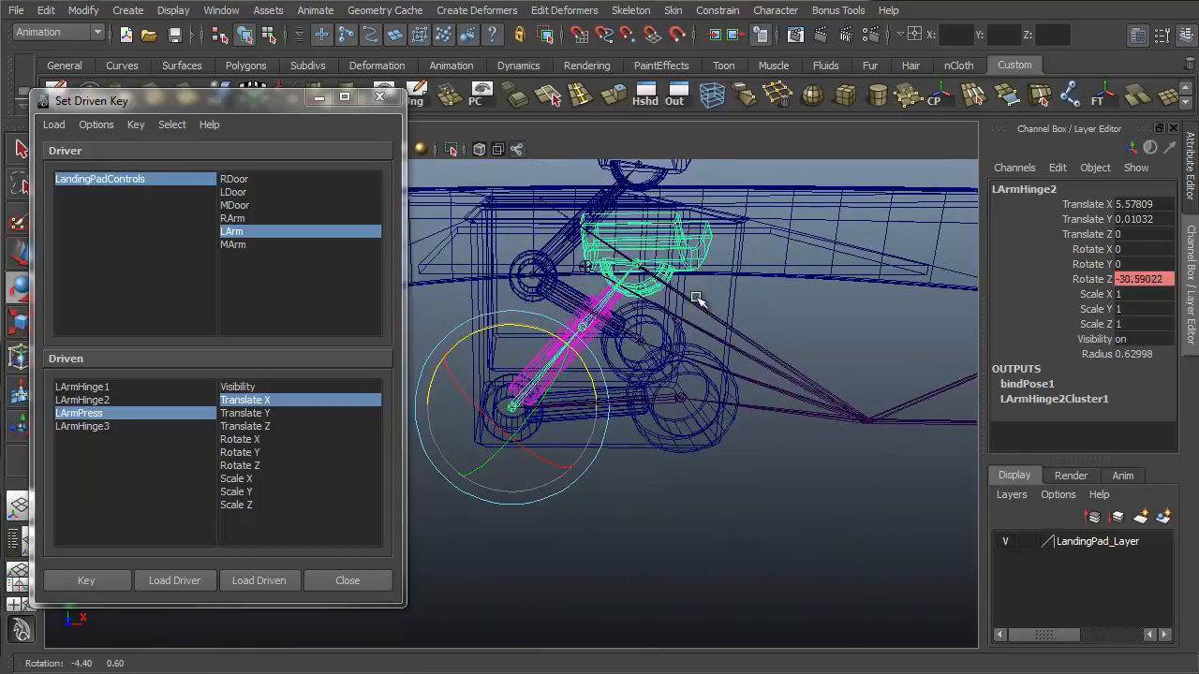
Retract LArmPress along its X axis to a Translate X of about 3.03
click(673, 299)
key(w)
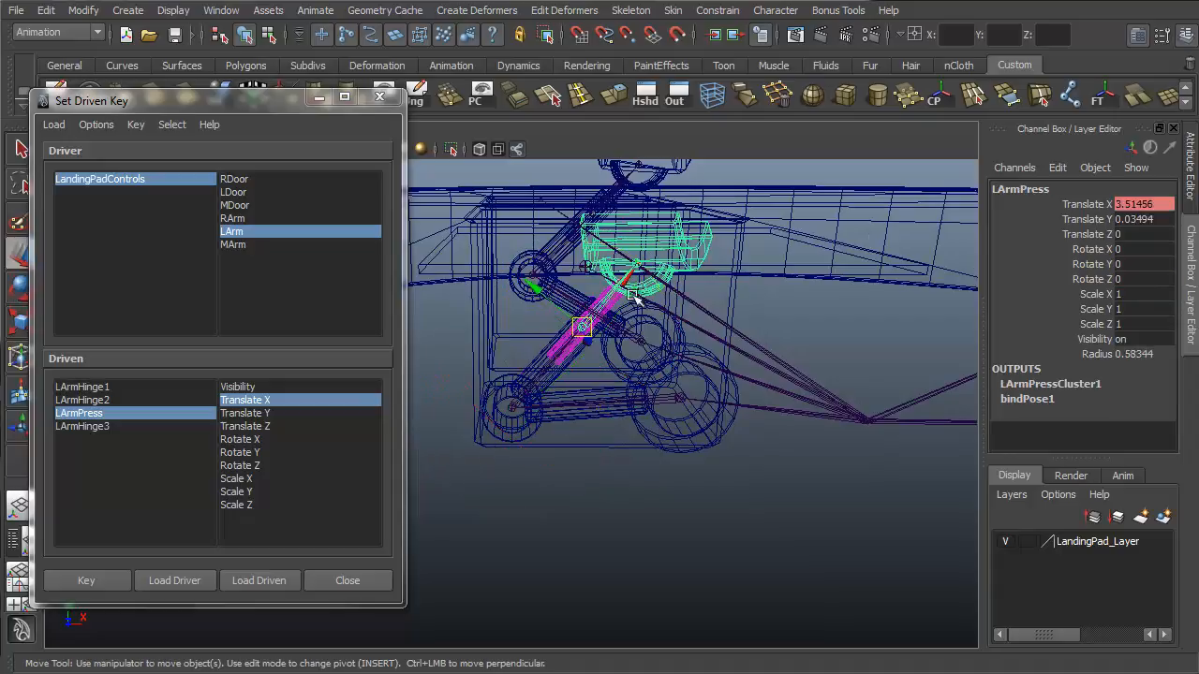
mouse_move(633, 292)
mouse_down()
mouse_move(669, 270)
mouse_move(624, 299)
mouse_up()
alt+drag(607, 356, 774, 399)
middle_drag(773, 399, 767, 402)
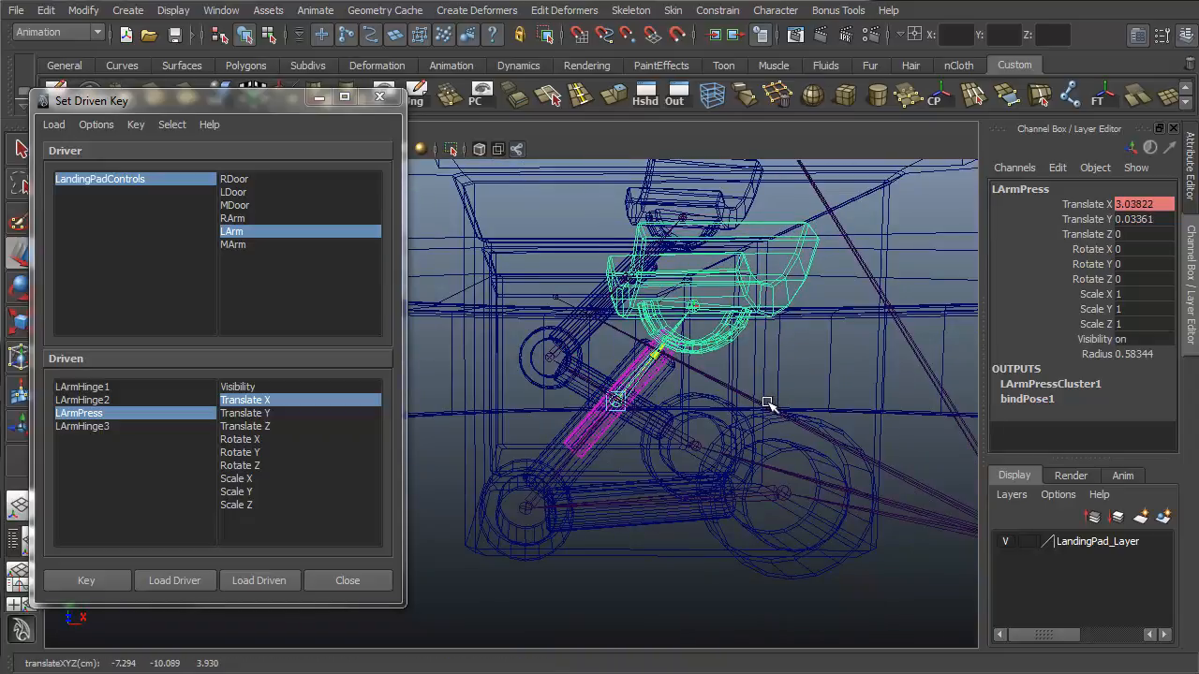
alt+drag(806, 388, 761, 373)
Rotate LArmHinge3 about Z to about -77 degrees and inspect the folded arm in shaded display
click(761, 375)
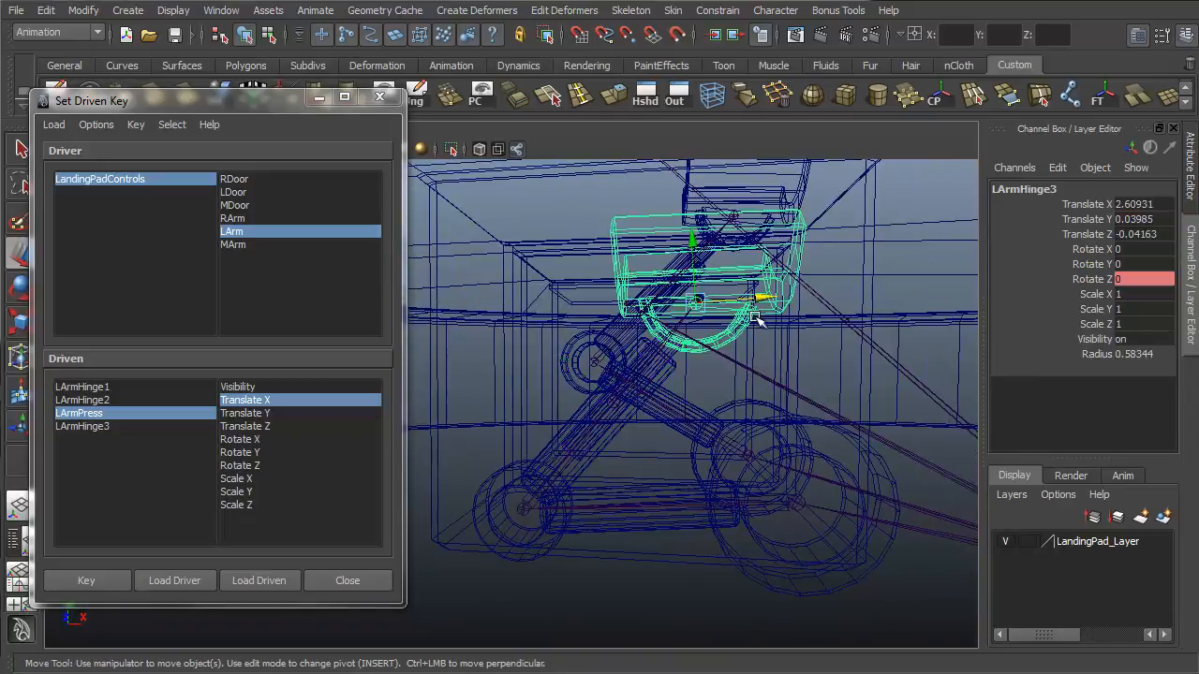
key(e)
drag(614, 301, 690, 231)
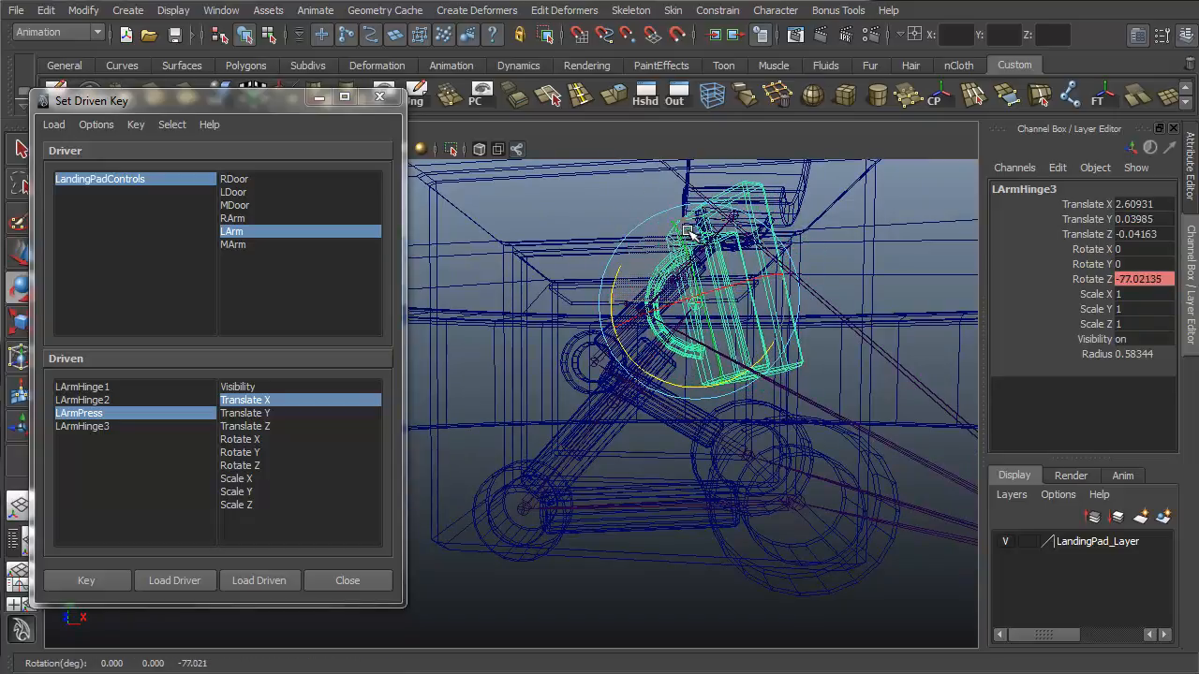
mouse_move(797, 402)
alt+mouse_down()
mouse_move(768, 415)
mouse_move(852, 432)
mouse_move(754, 421)
alt+mouse_up()
key(5)
alt+drag(758, 490, 727, 401)
alt+middle_drag(881, 416, 737, 415)
alt+drag(737, 415, 838, 407)
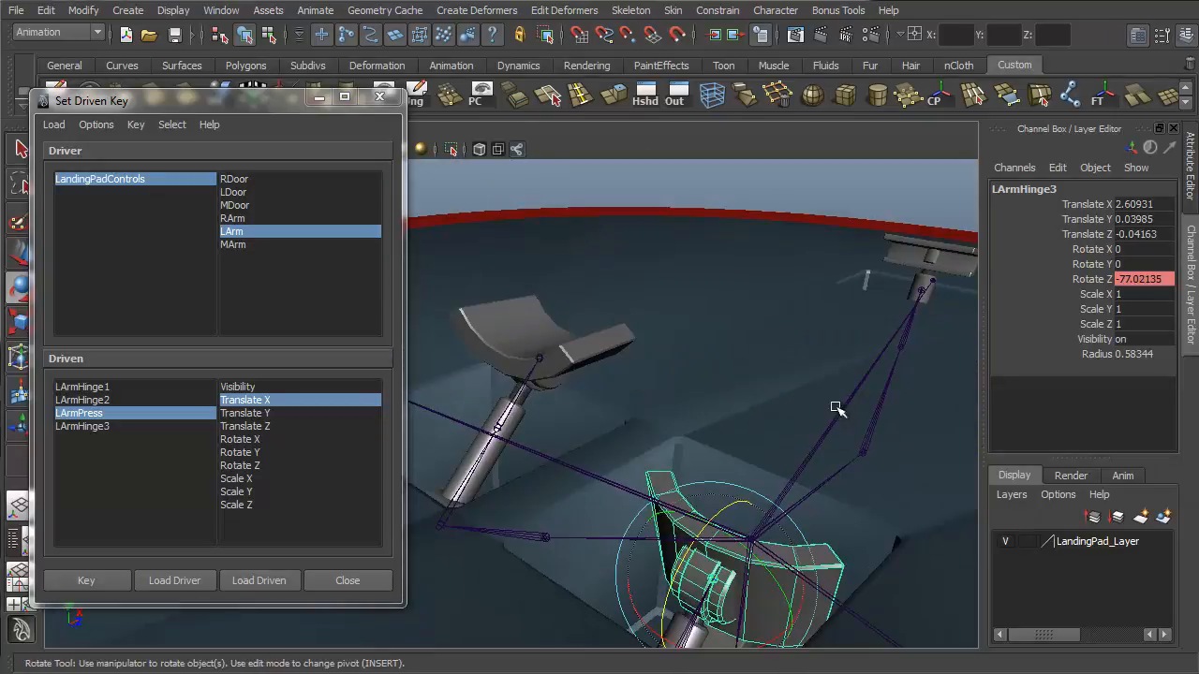
alt+drag(851, 366, 806, 359)
alt+middle_drag(805, 359, 837, 349)
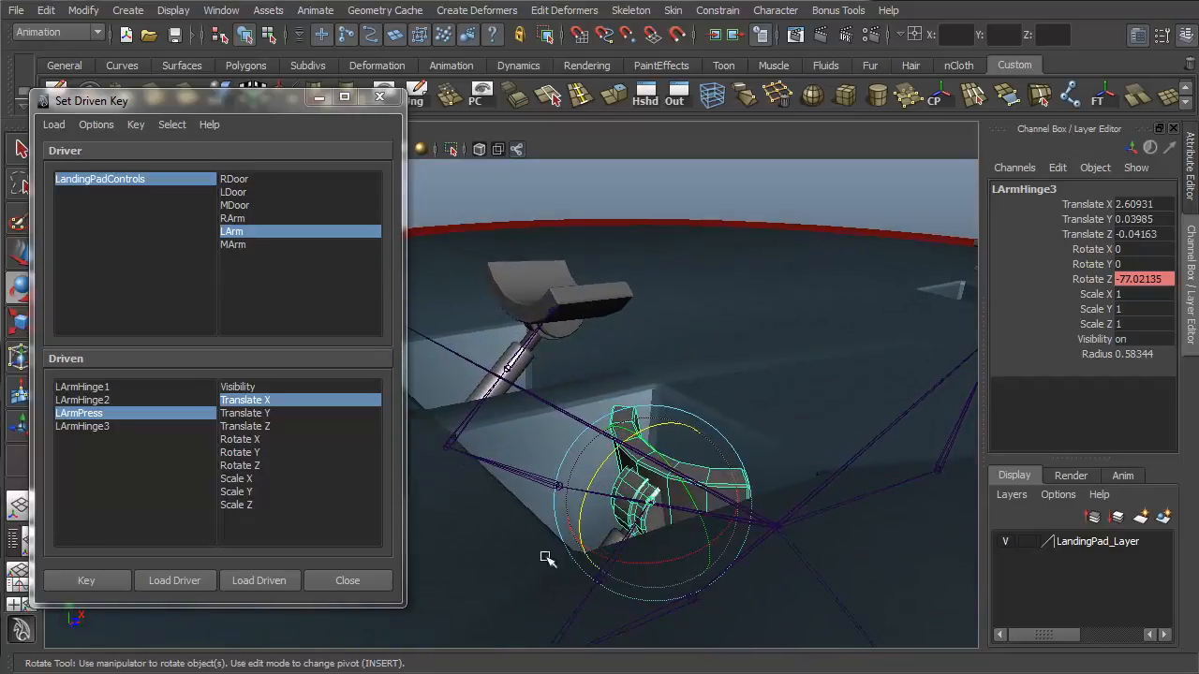
Test the folded arm's clearance by setting the LandingPadControls LDoor attribute to 0 and back to 10
click(236, 192)
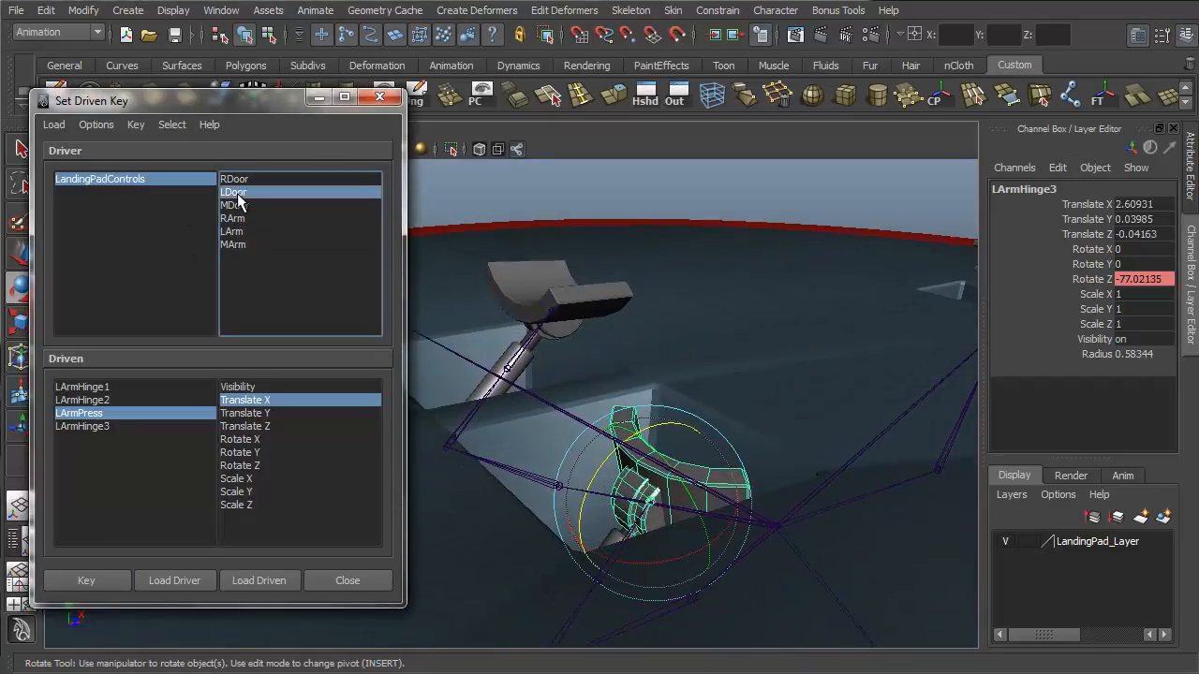
click(232, 231)
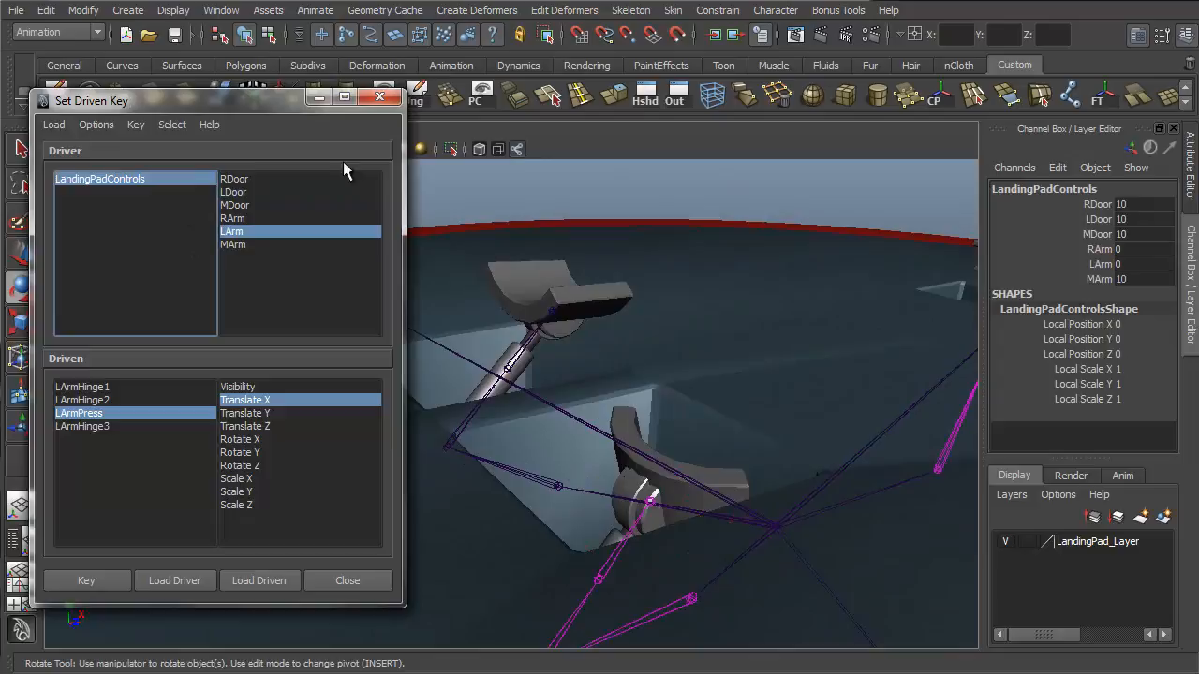
click(1086, 218)
middle_drag(867, 315, 696, 331)
alt+drag(696, 332, 685, 414)
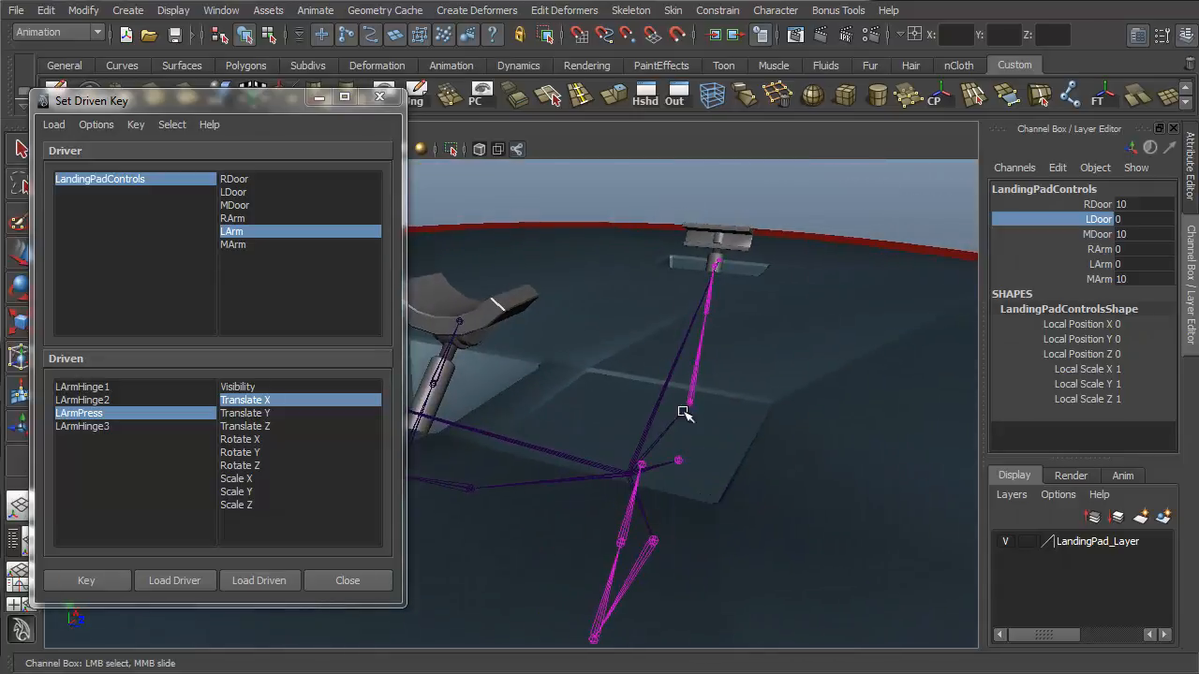
alt+drag(790, 432, 758, 450)
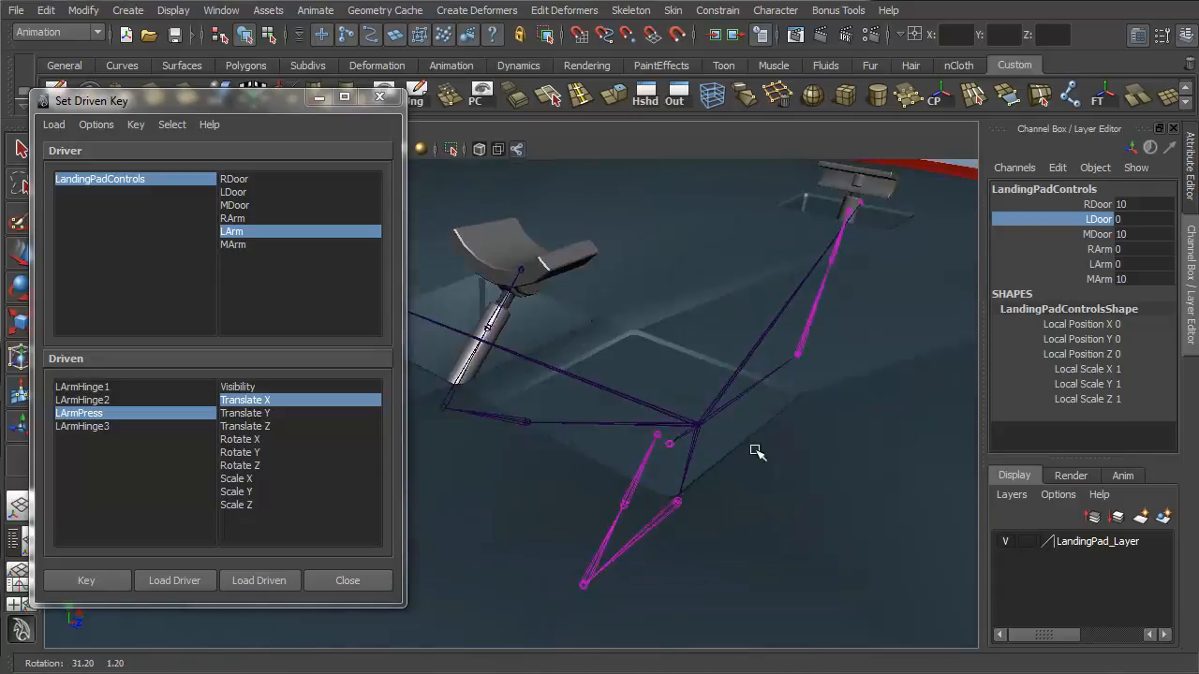
middle_drag(758, 450, 872, 386)
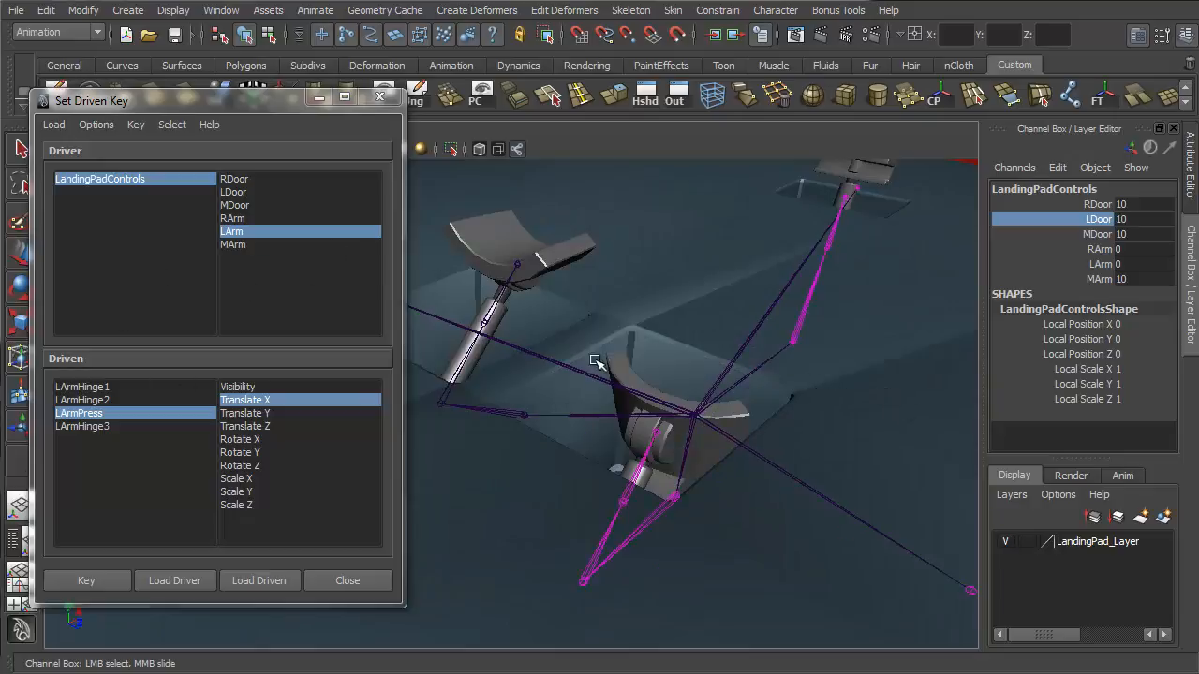
alt+drag(596, 363, 749, 412)
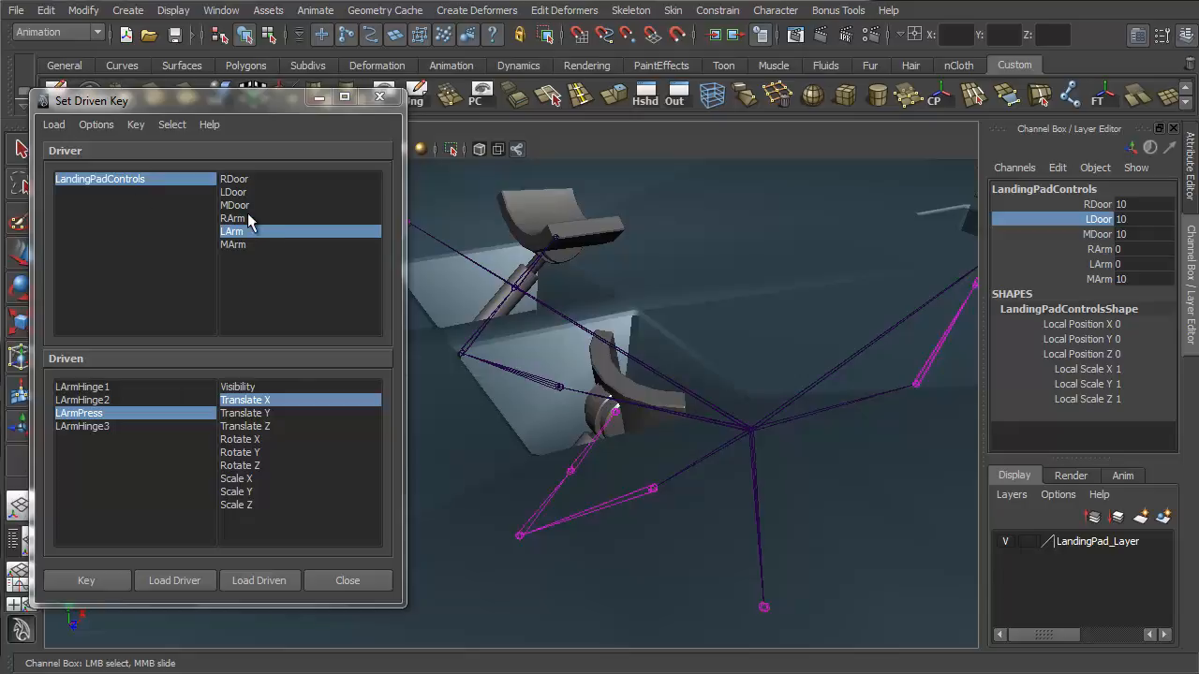
Key the Rotate Z of LArmHinge1, LArmHinge2 and LArmHinge3 against LArm at 0 for the folded pose
click(83, 387)
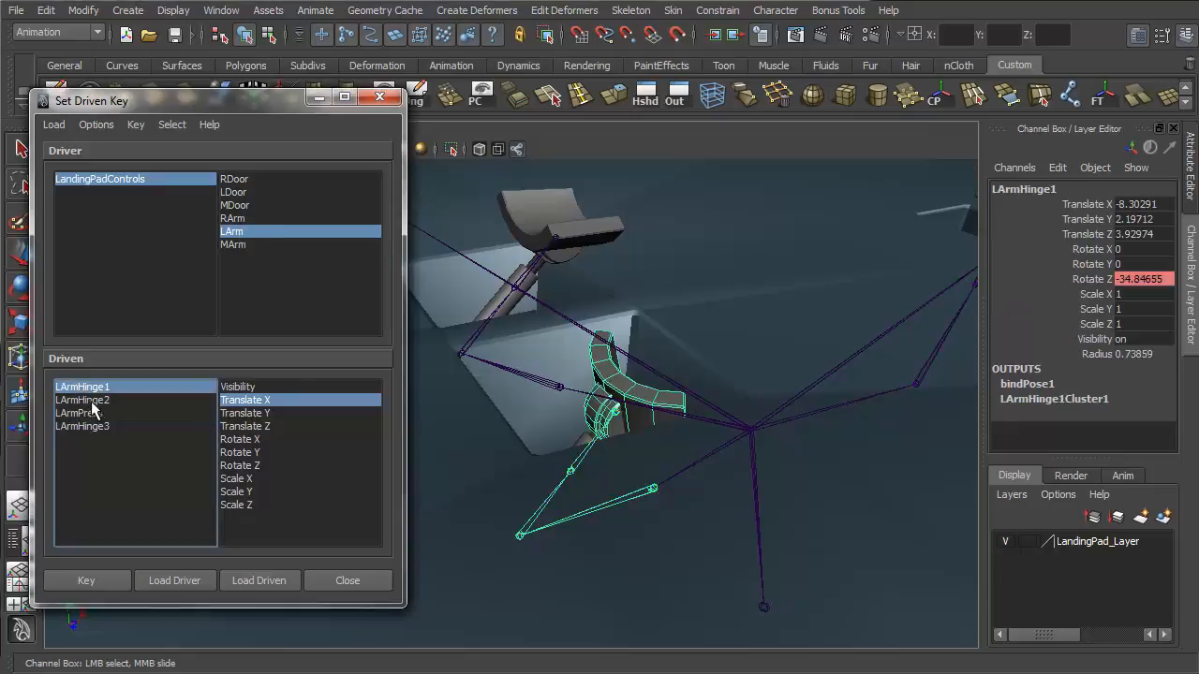
ctrl+click(82, 400)
ctrl+click(93, 426)
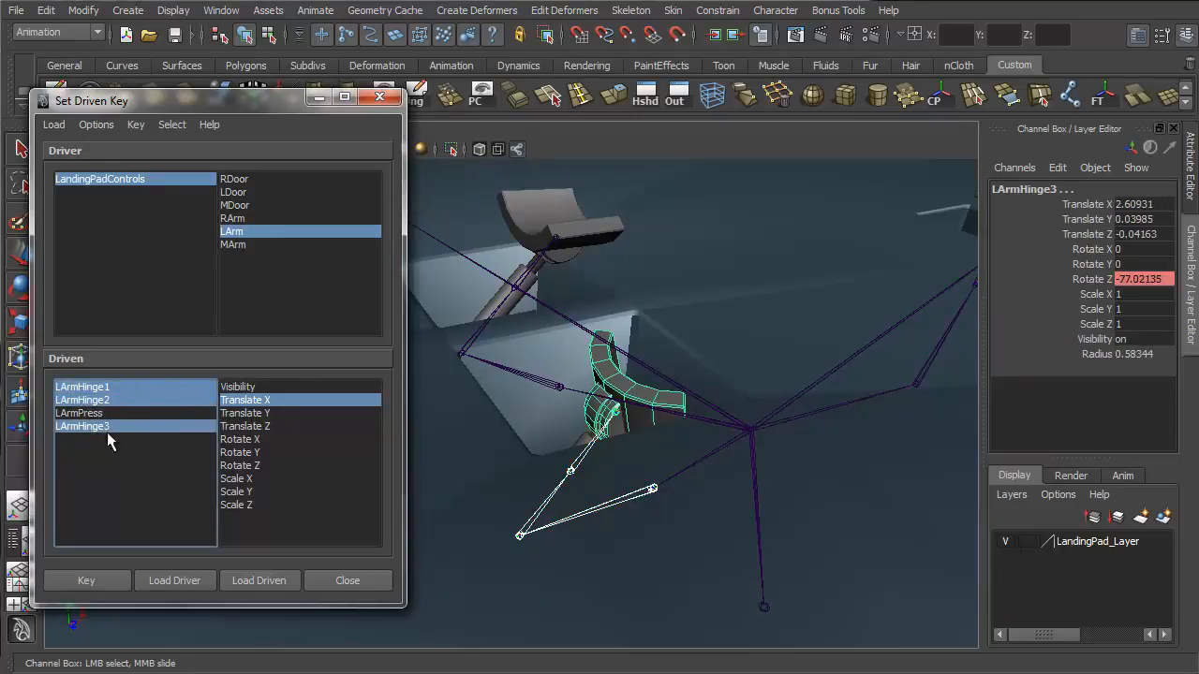
click(246, 465)
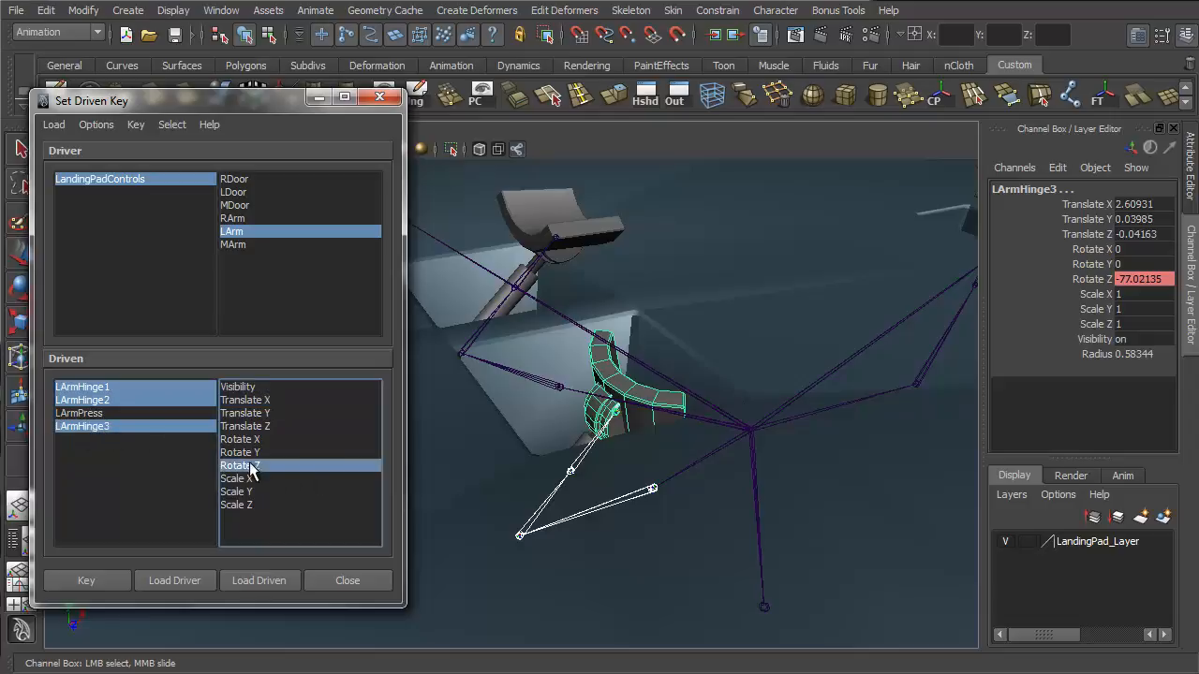
click(234, 231)
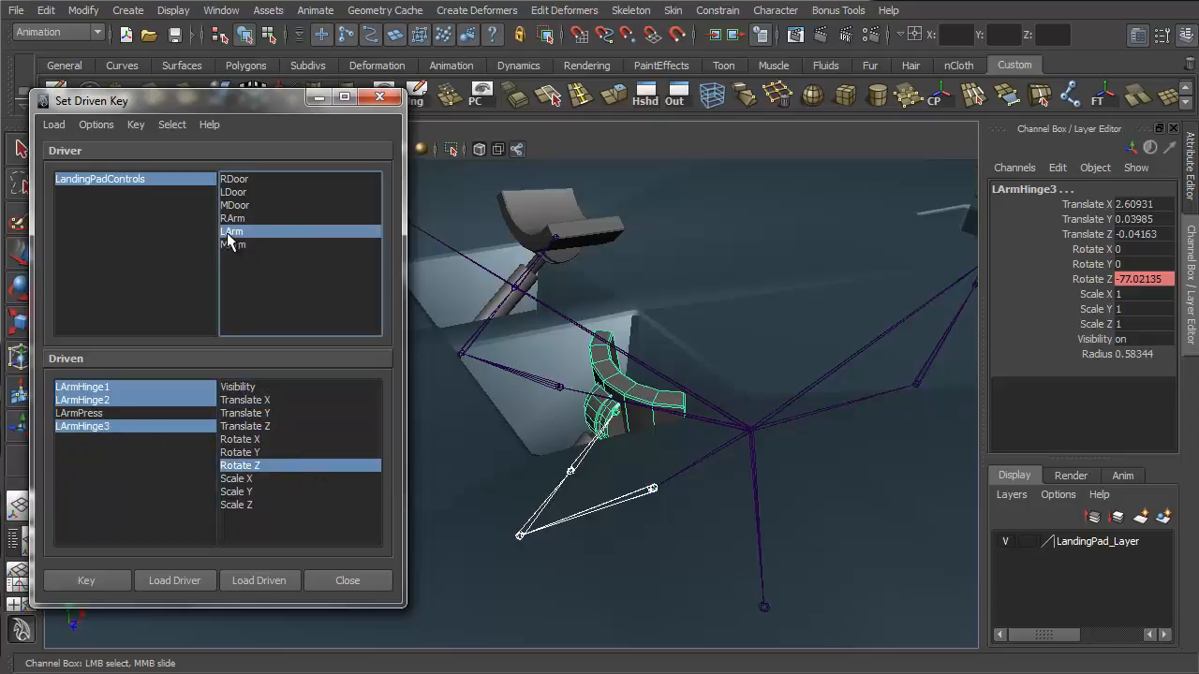
click(113, 180)
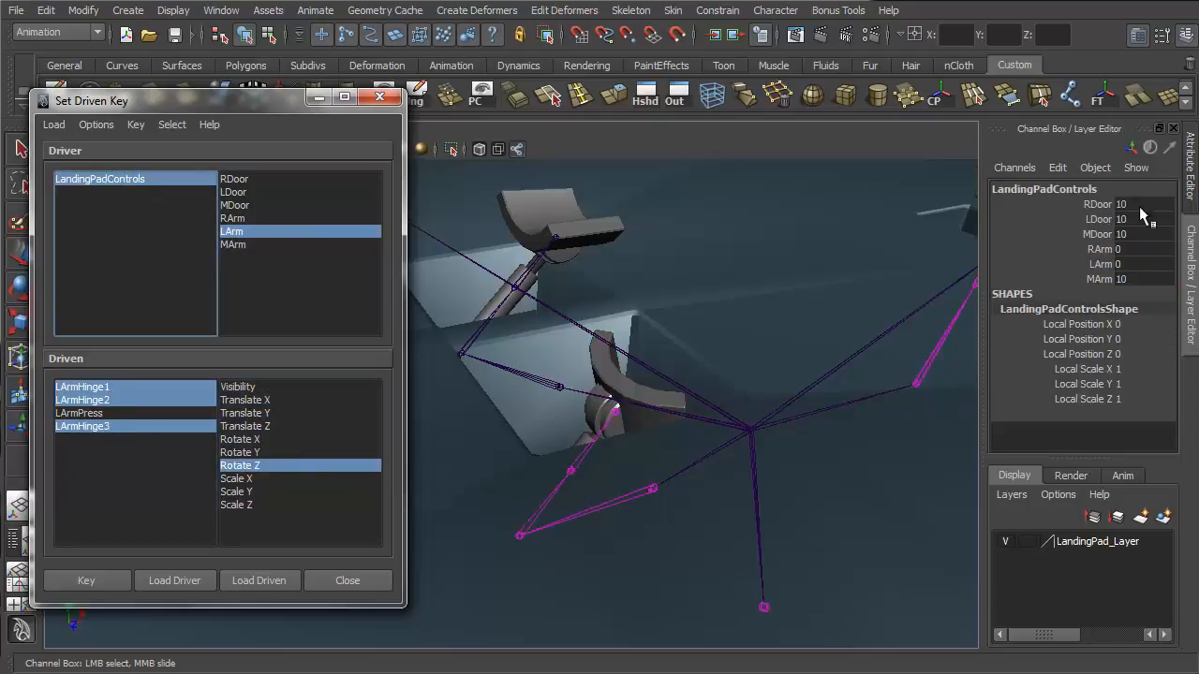
click(78, 582)
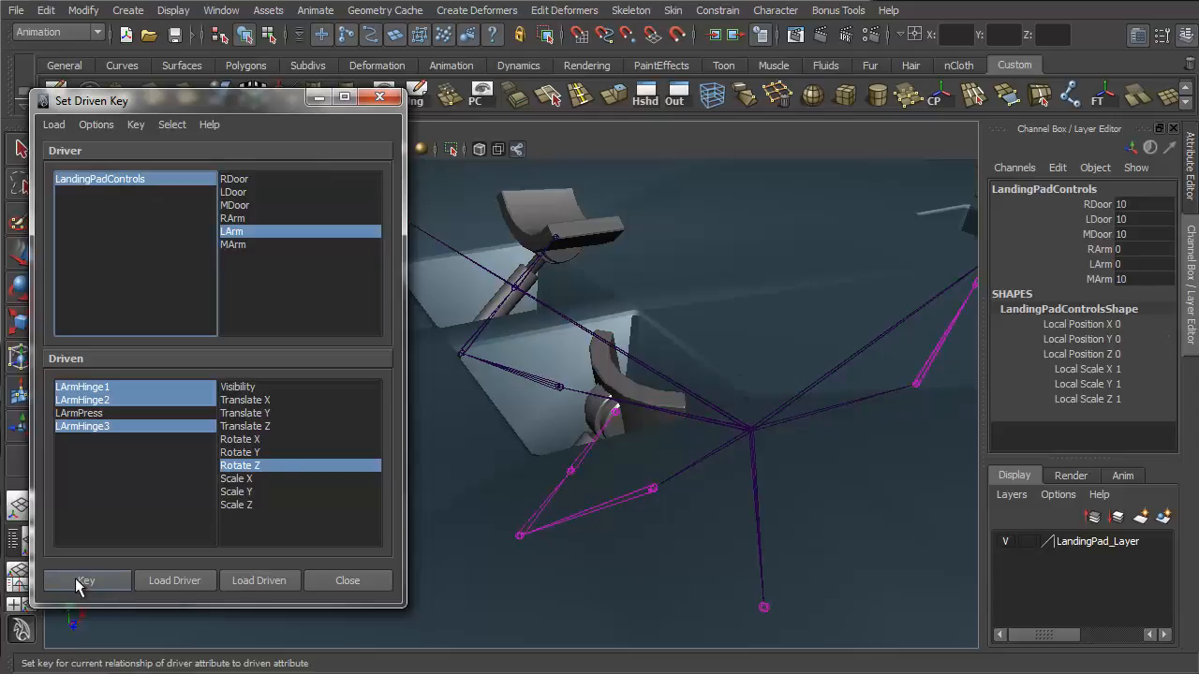
Key the Translate X of LArmPress against LArm at 0 for the retracted pose
click(86, 413)
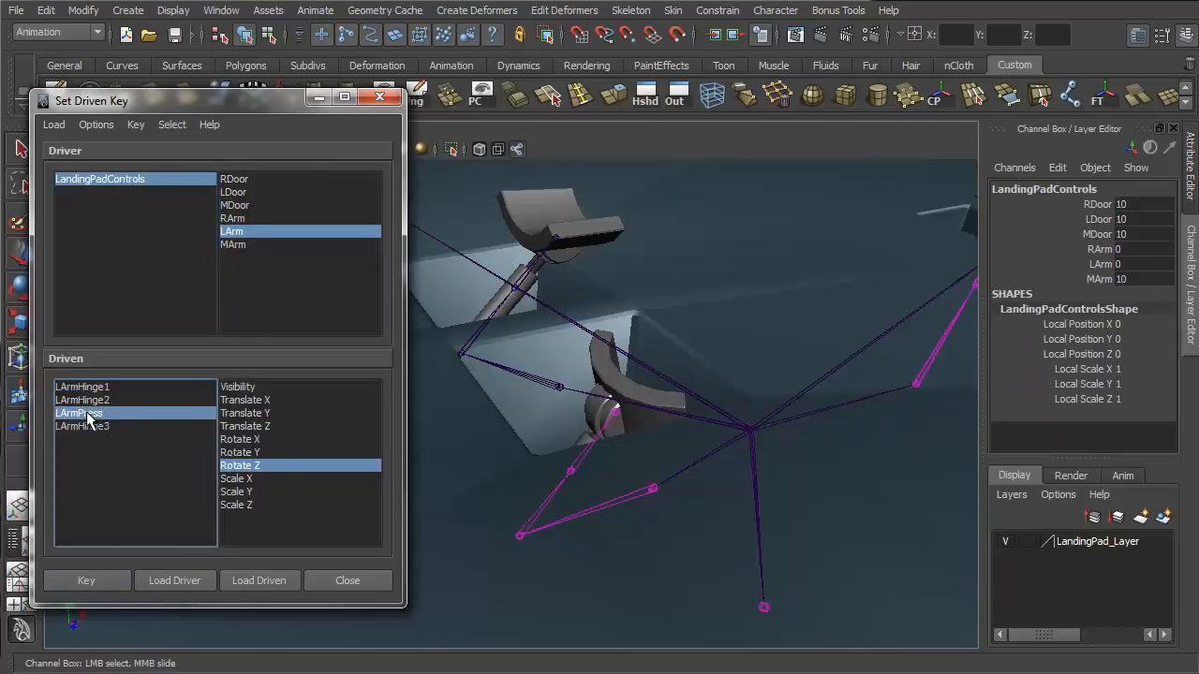
click(251, 401)
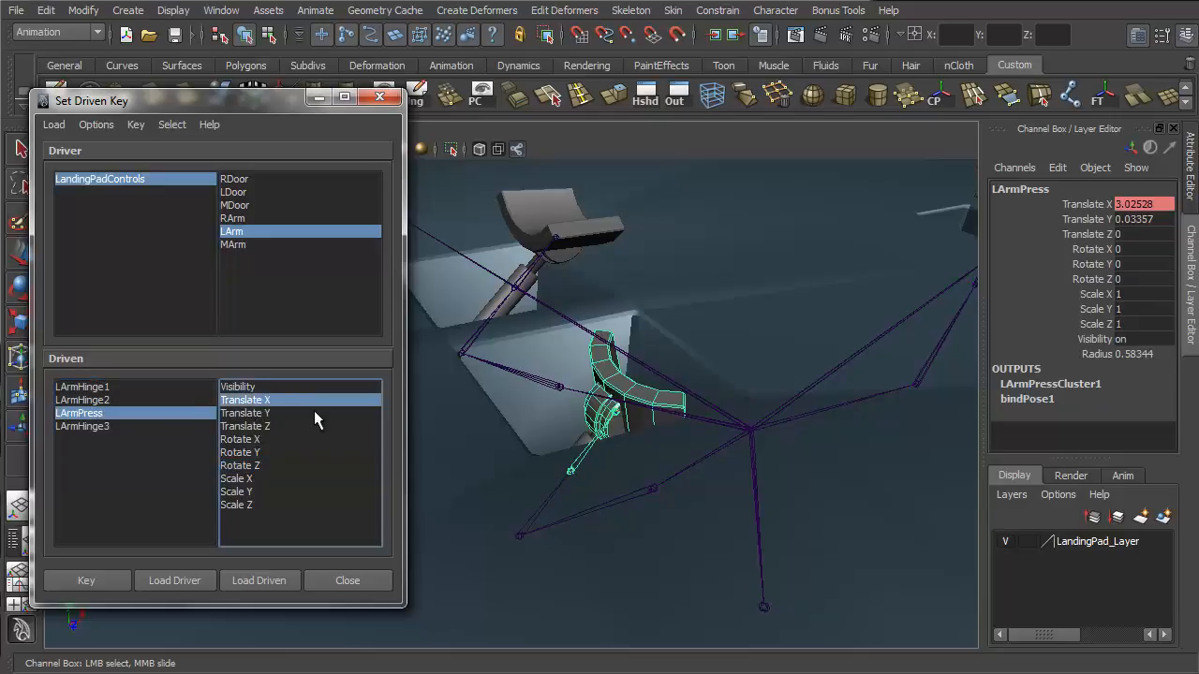
click(245, 239)
click(96, 587)
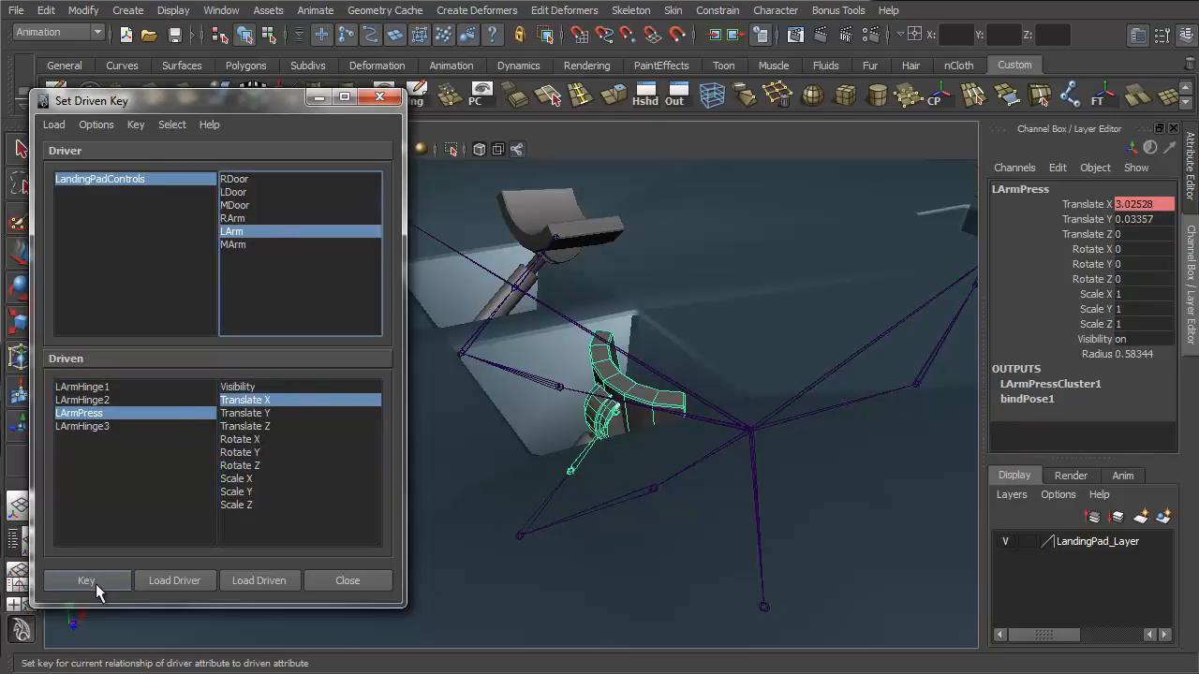
Test the keyed left arm by scrubbing the LandingPadControls LArm attribute between 0 and 100, ending at 100
click(93, 178)
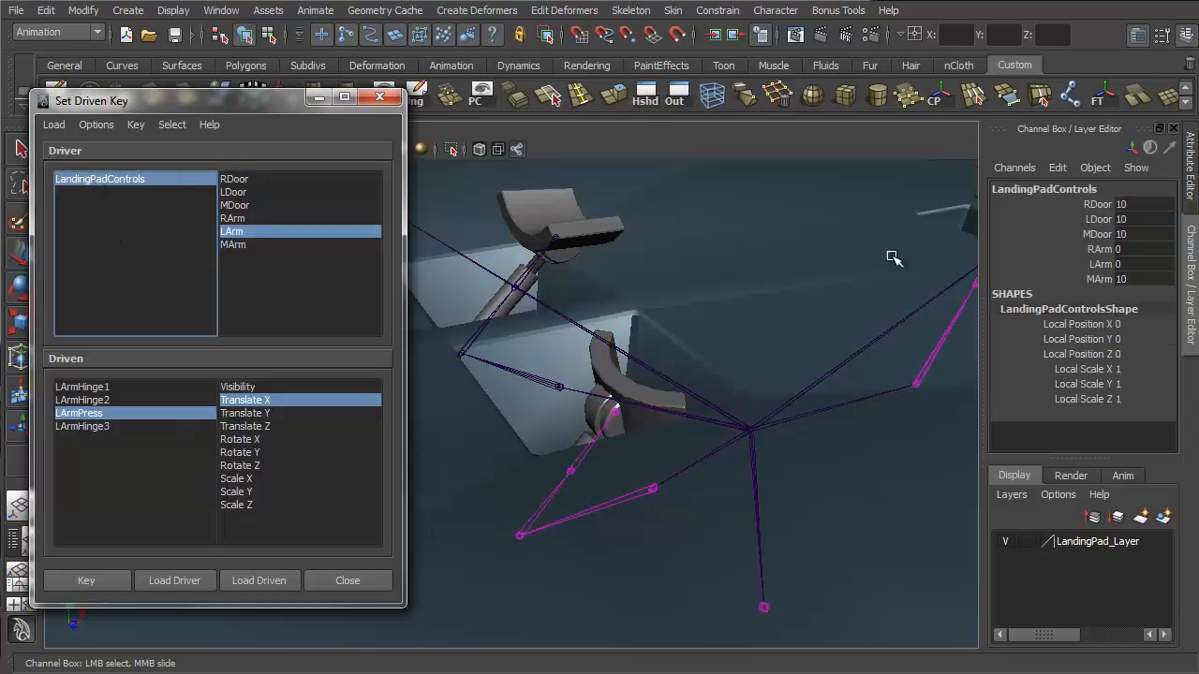
click(1095, 265)
alt+drag(891, 409, 703, 379)
alt+right_drag(910, 396, 578, 469)
alt+drag(578, 469, 460, 428)
alt+right_drag(460, 428, 650, 441)
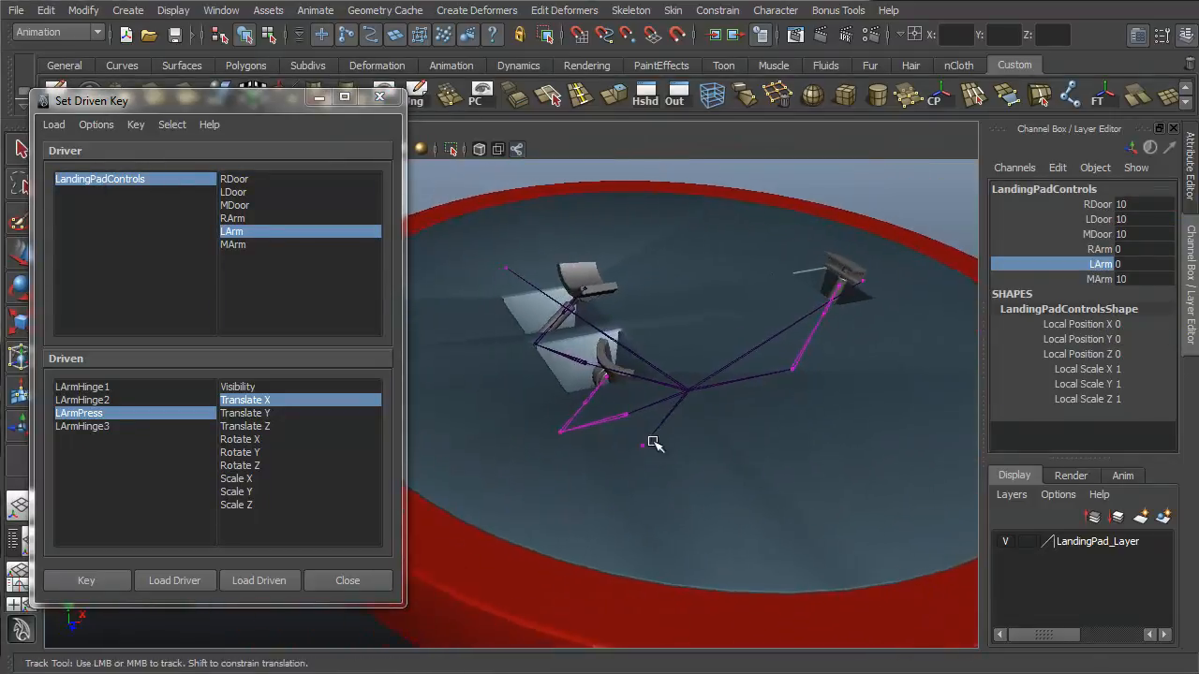
middle_drag(650, 441, 236, 555)
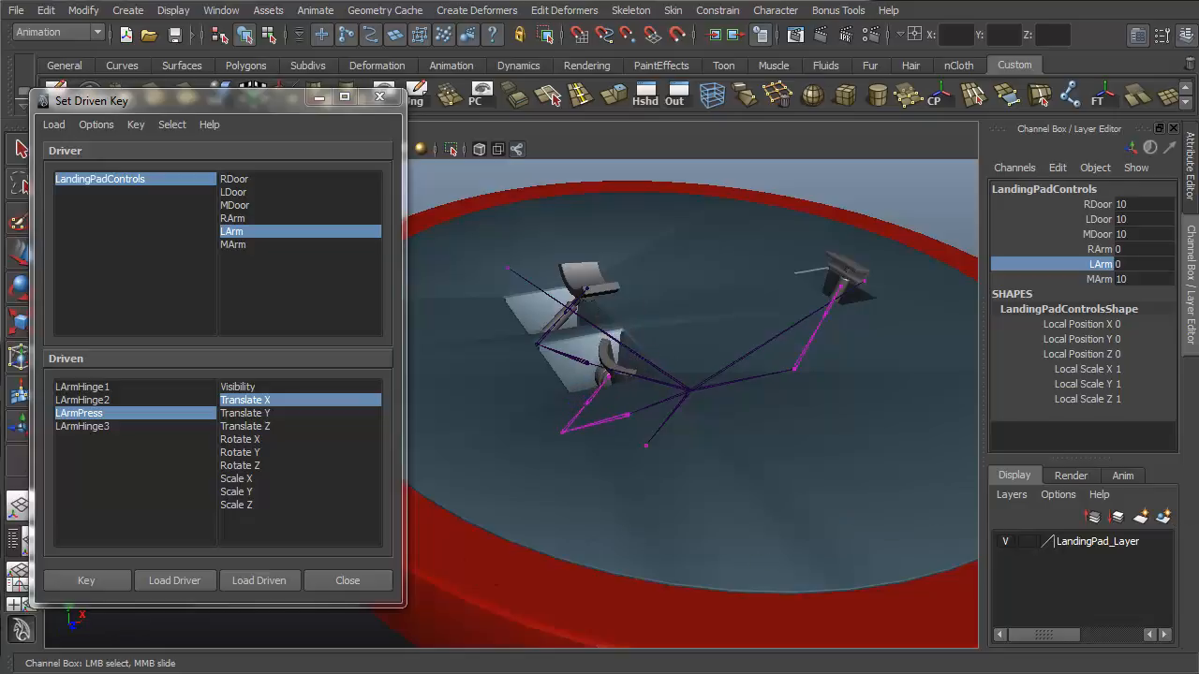
middle_drag(21, 596, 427, 514)
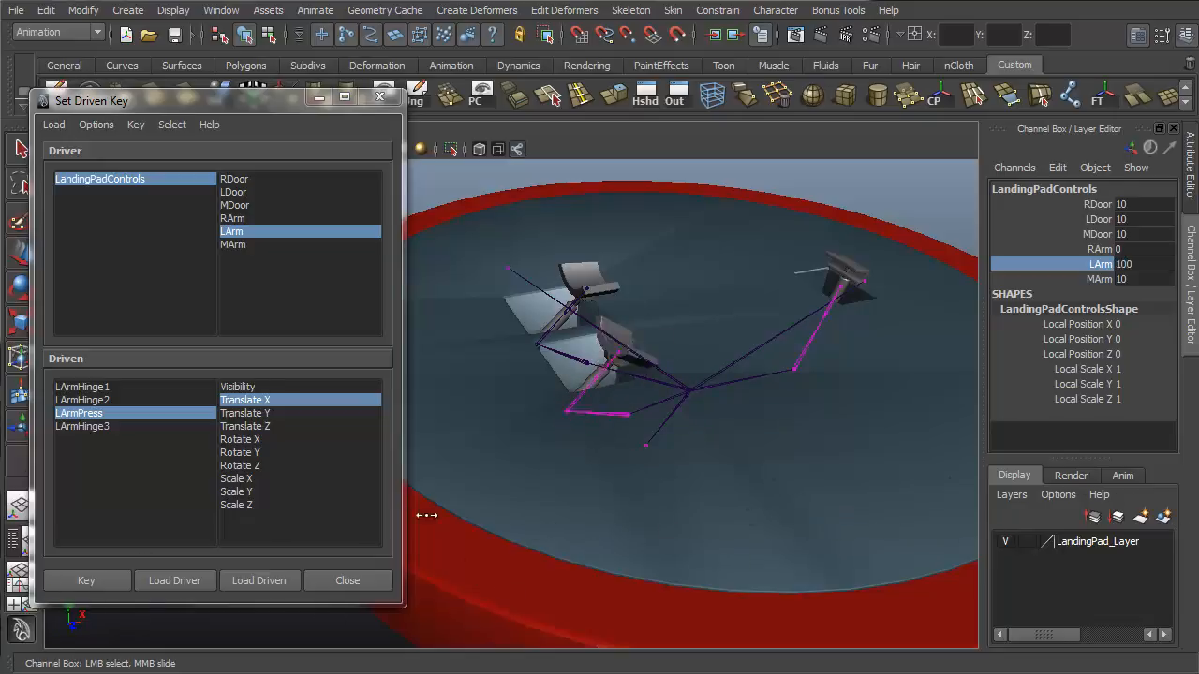
middle_drag(1148, 528, 721, 474)
scroll(720, 474, down, 2)
alt+drag(720, 474, 487, 450)
alt+middle_drag(488, 450, 458, 436)
alt+right_drag(458, 437, 682, 479)
alt+drag(682, 479, 721, 491)
middle_drag(720, 491, 1132, 601)
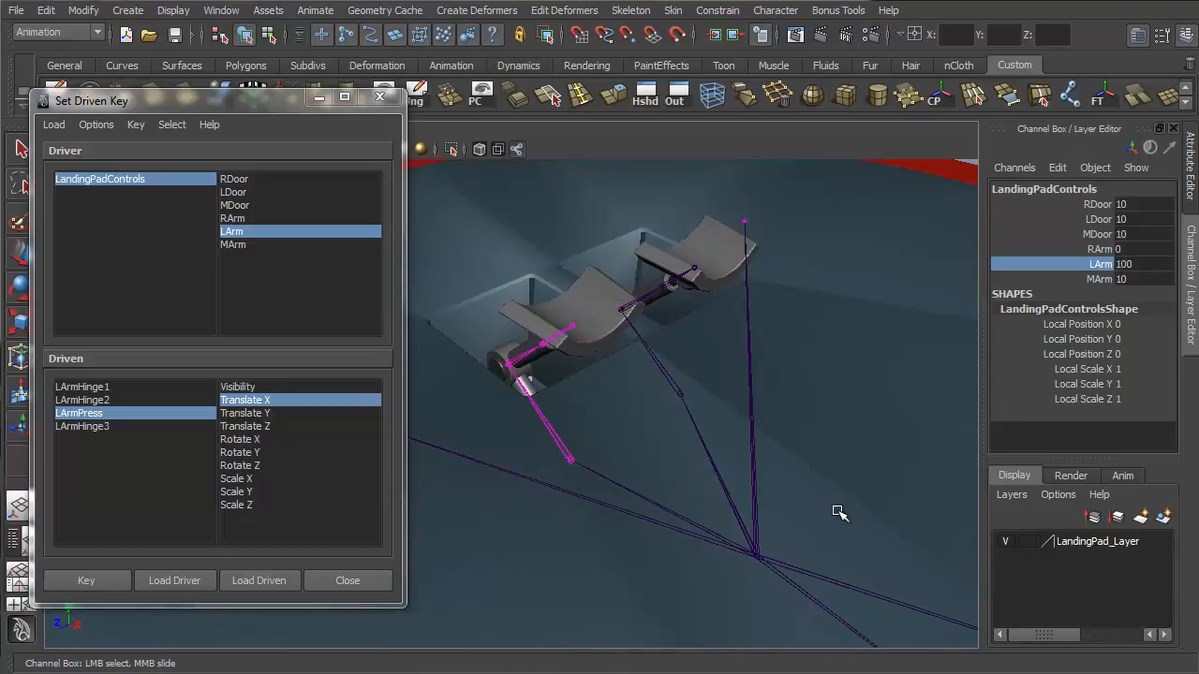
Load the right arm joints RArmHinge1, RArmHinge2, RArmPress and RArmHinge3 as the driven objects in Set Driven Key
alt+drag(839, 432, 600, 506)
alt+middle_drag(707, 507, 570, 518)
mouse_move(572, 518)
alt+mouse_down()
mouse_move(517, 460)
mouse_move(666, 508)
mouse_move(574, 521)
alt+mouse_up()
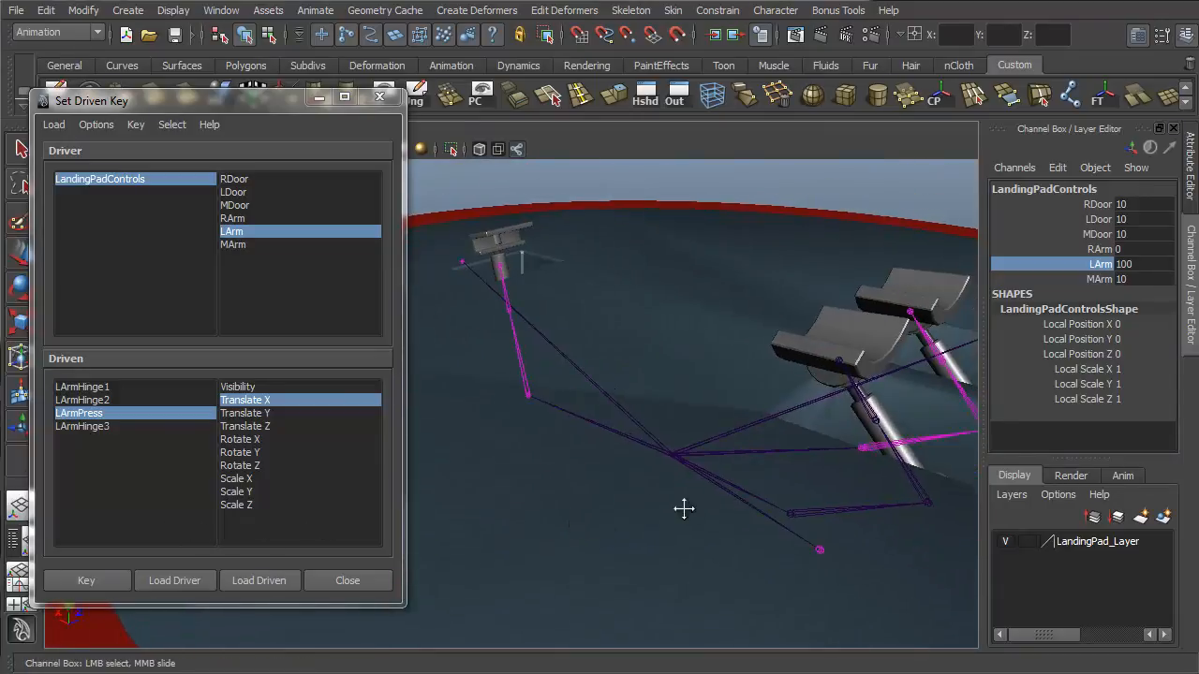
alt+drag(683, 508, 597, 490)
alt+right_drag(596, 490, 696, 497)
alt+middle_drag(768, 548, 726, 563)
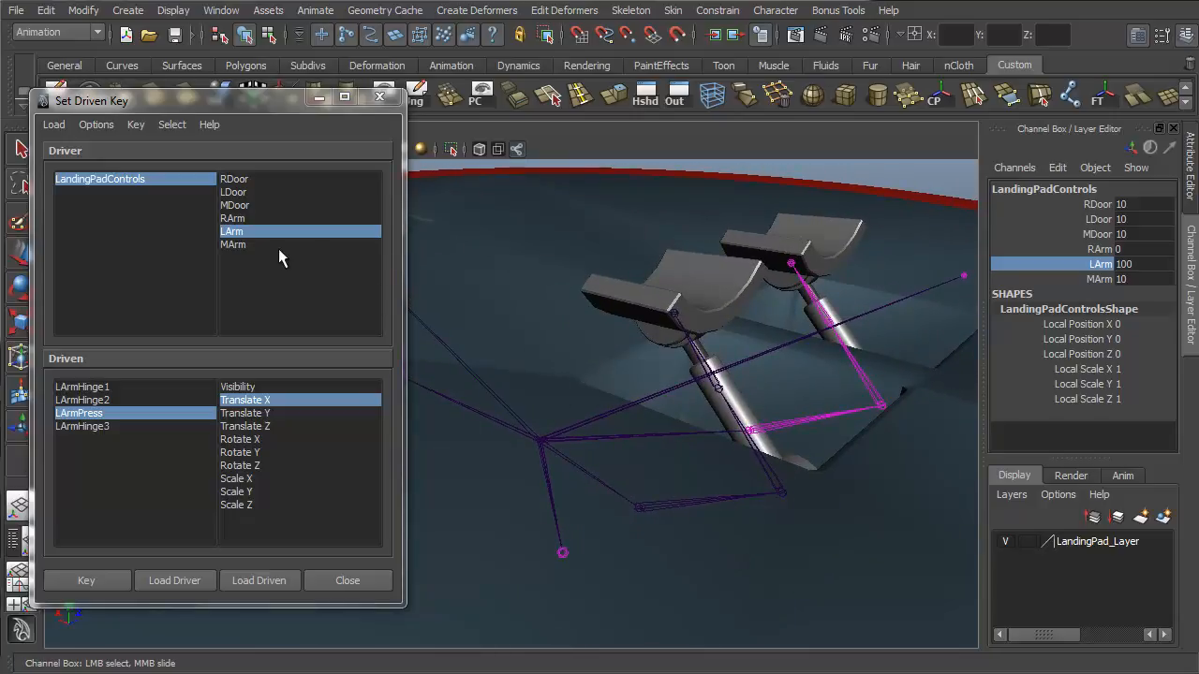
alt+drag(609, 489, 618, 460)
click(706, 463)
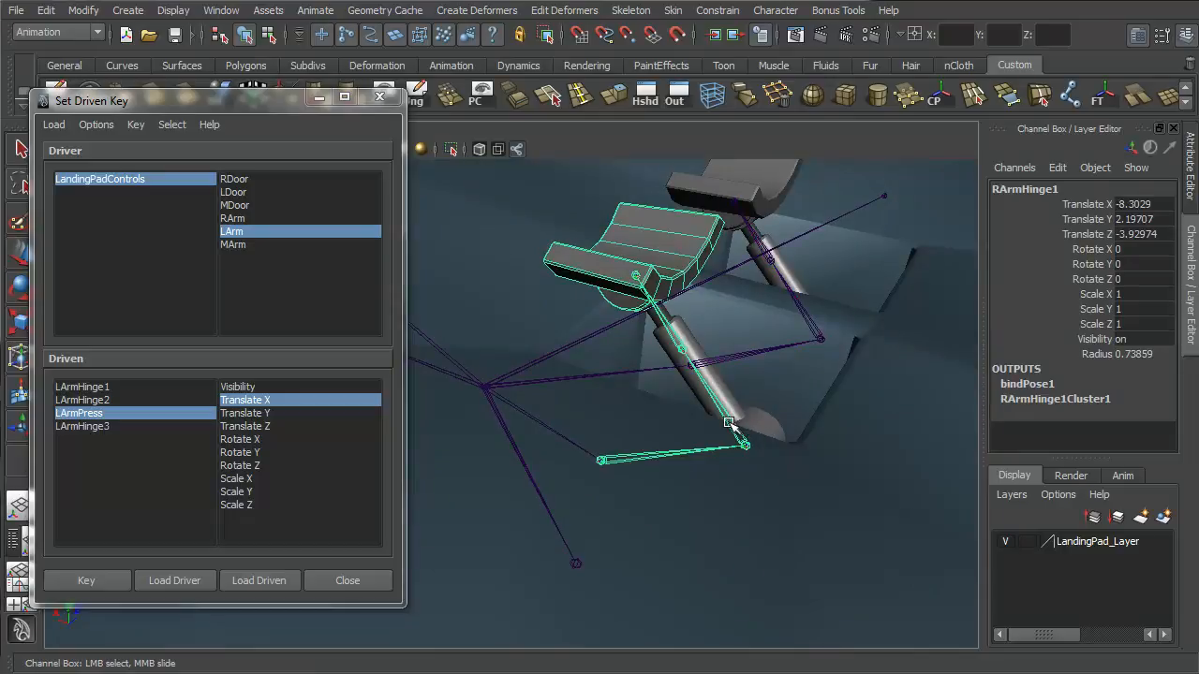
shift+click(740, 442)
shift+click(667, 328)
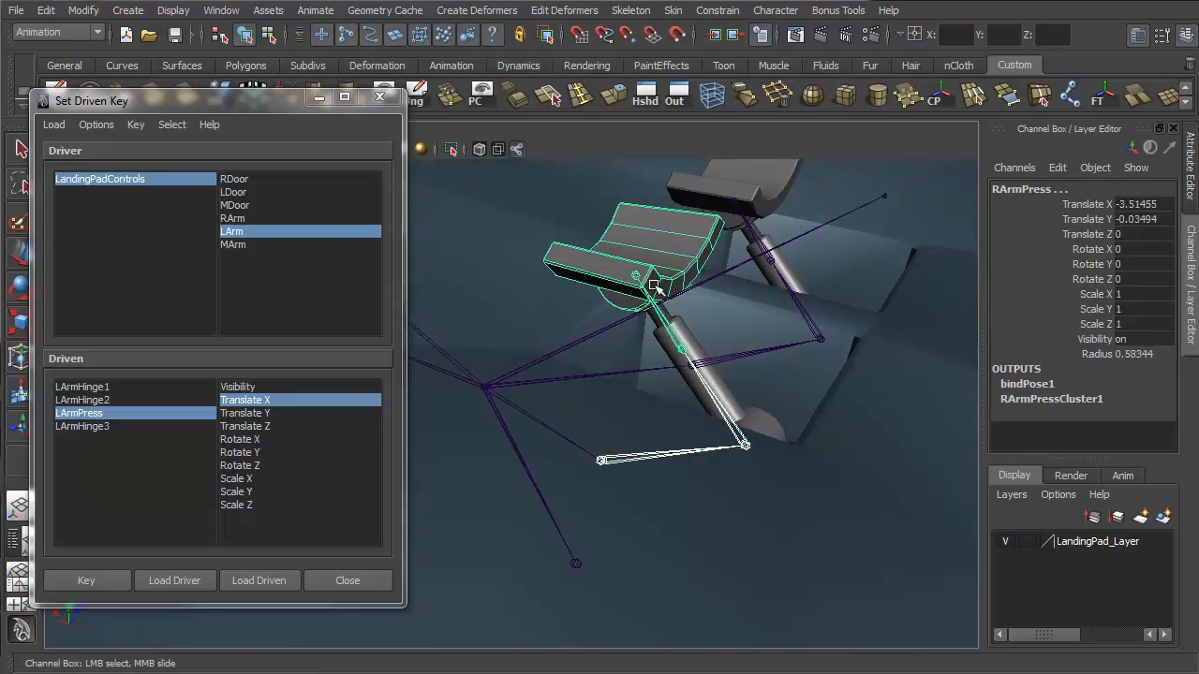
shift+click(688, 279)
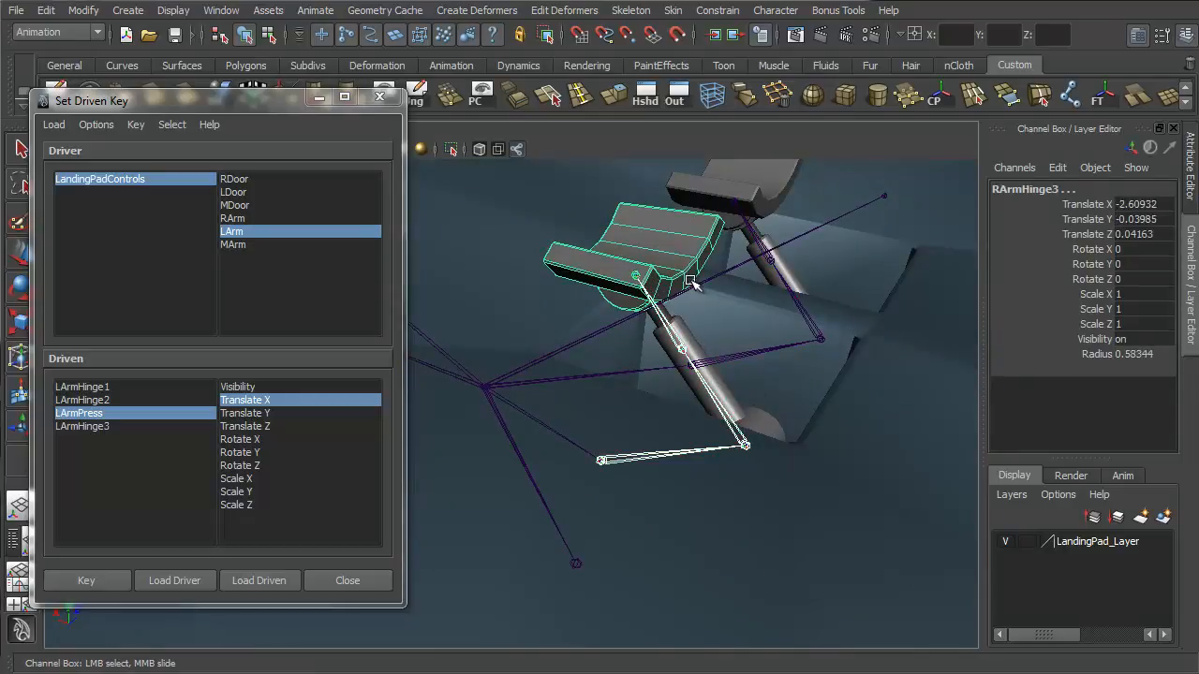
click(240, 580)
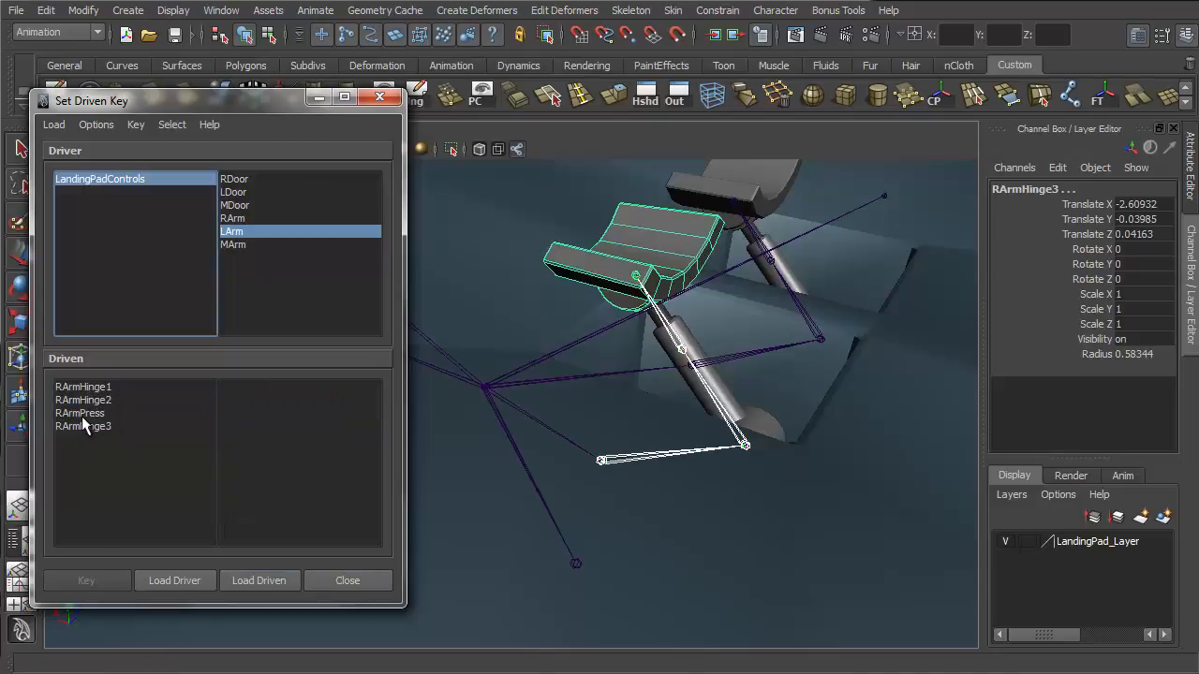
Set the LandingPadControls RArm attribute to 100
click(233, 218)
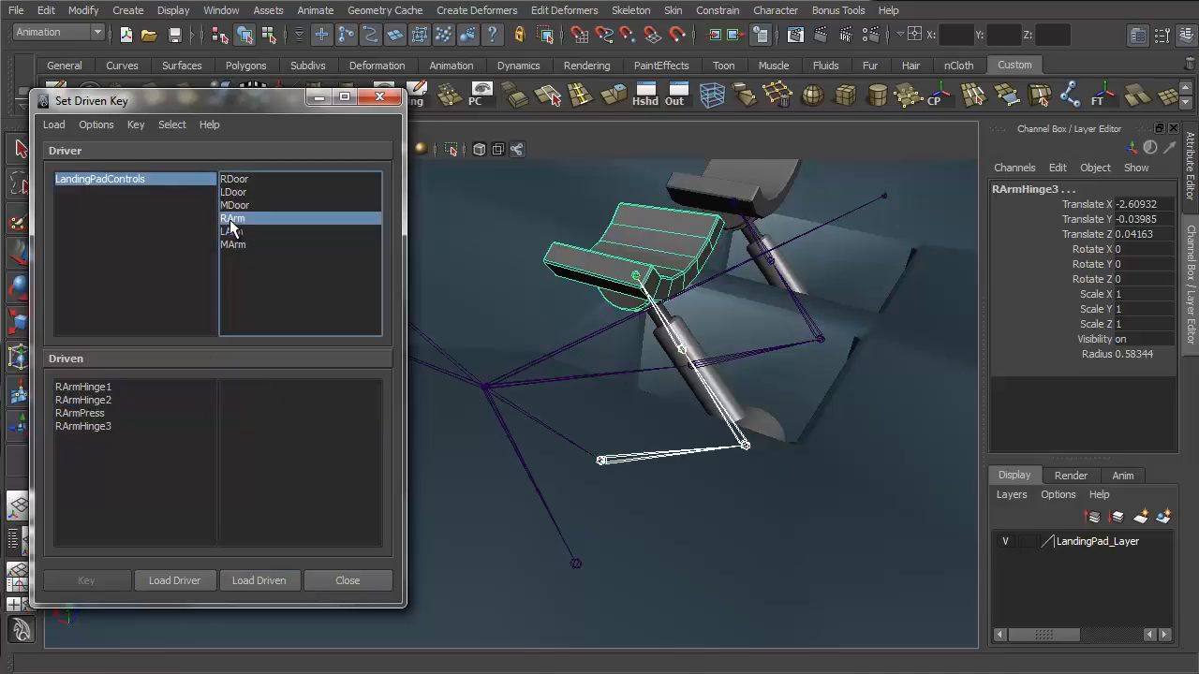
click(135, 183)
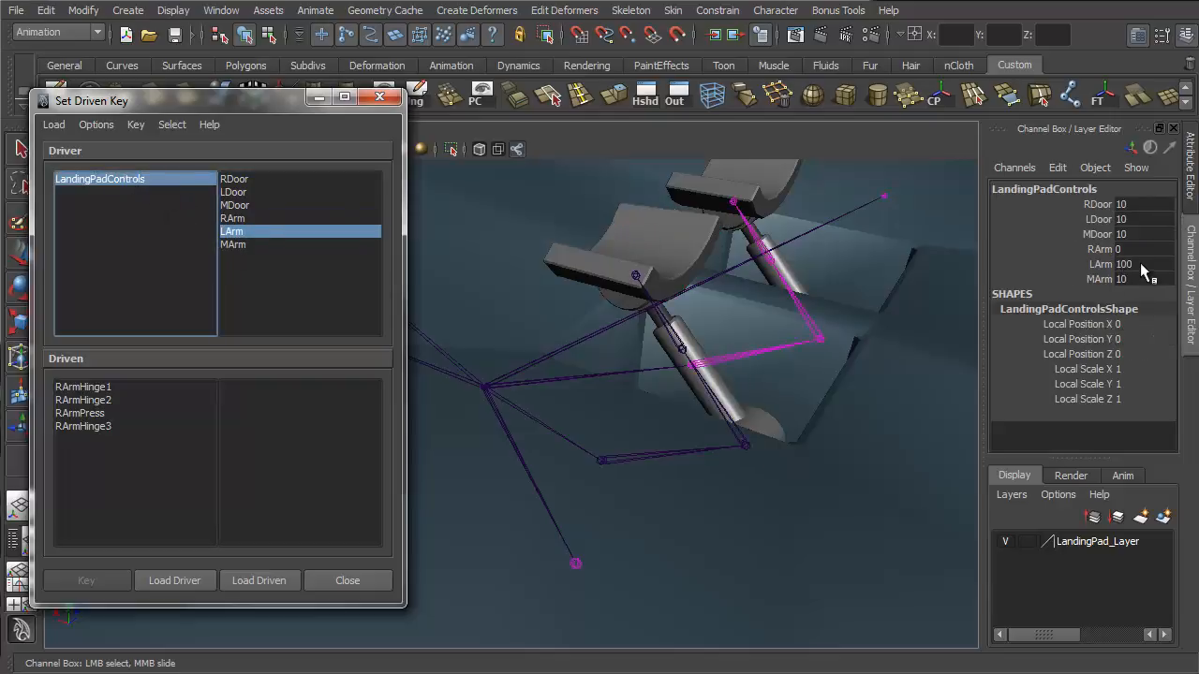
click(1120, 250)
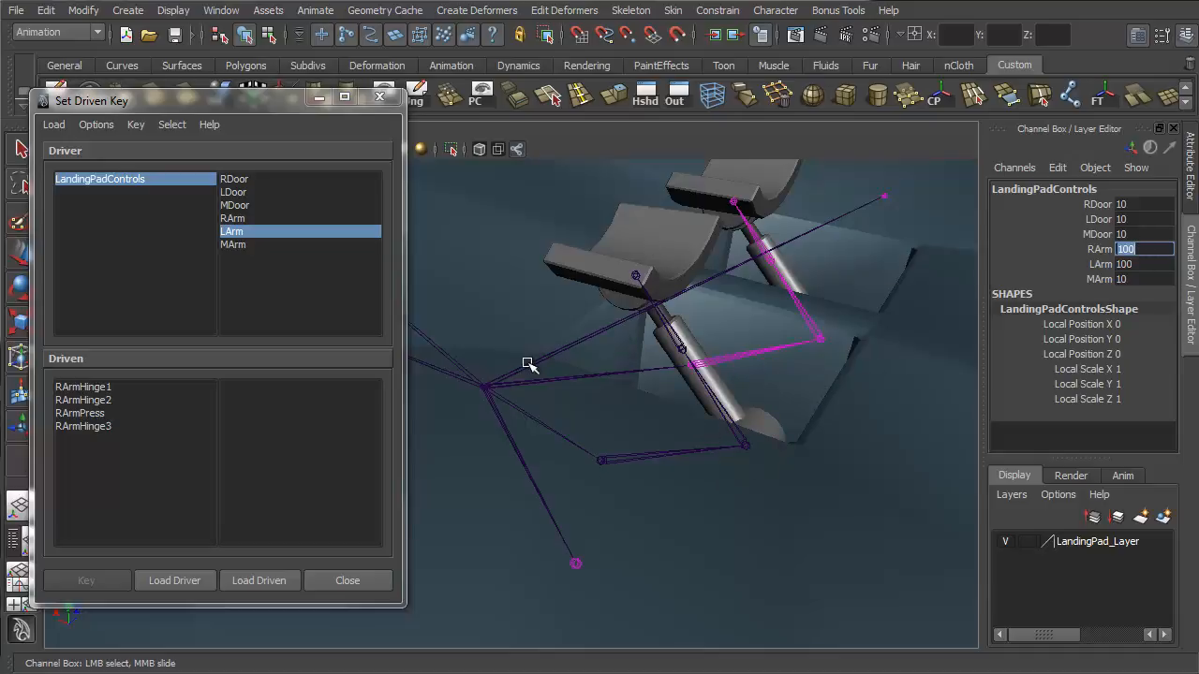
Key the Rotate Z of RArmHinge1, RArmHinge2 and RArmHinge3 against RArm at 100 for the extended pose
click(84, 388)
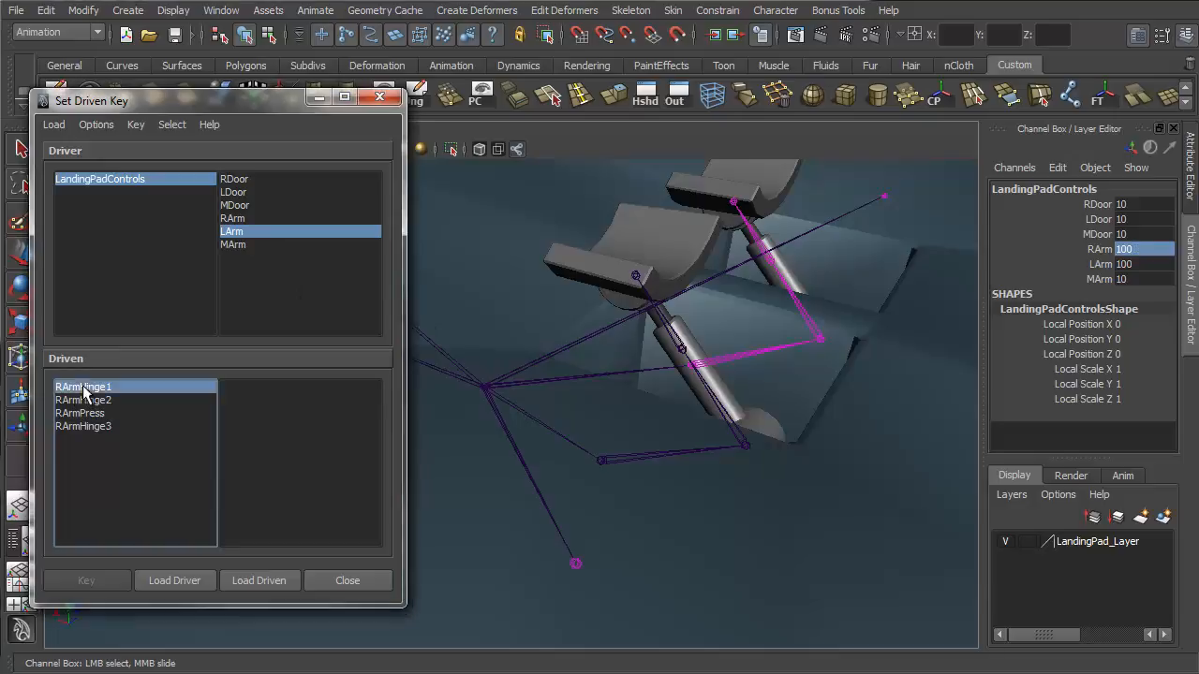
ctrl+click(98, 401)
ctrl+click(122, 427)
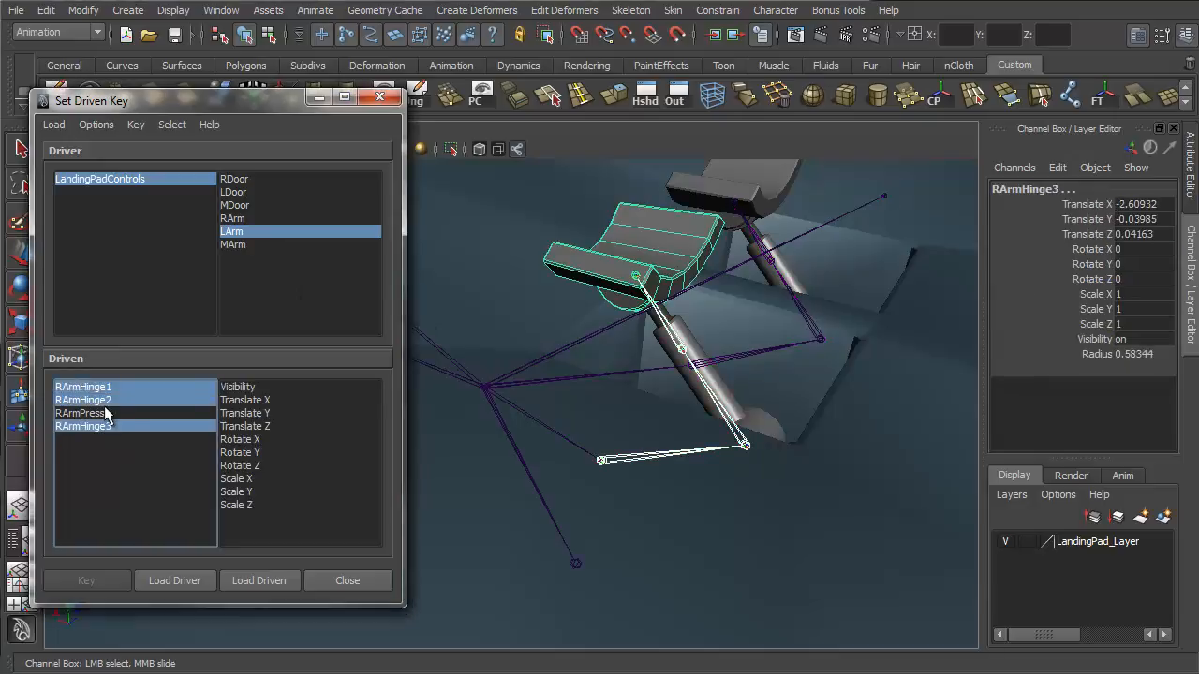
click(356, 466)
click(245, 219)
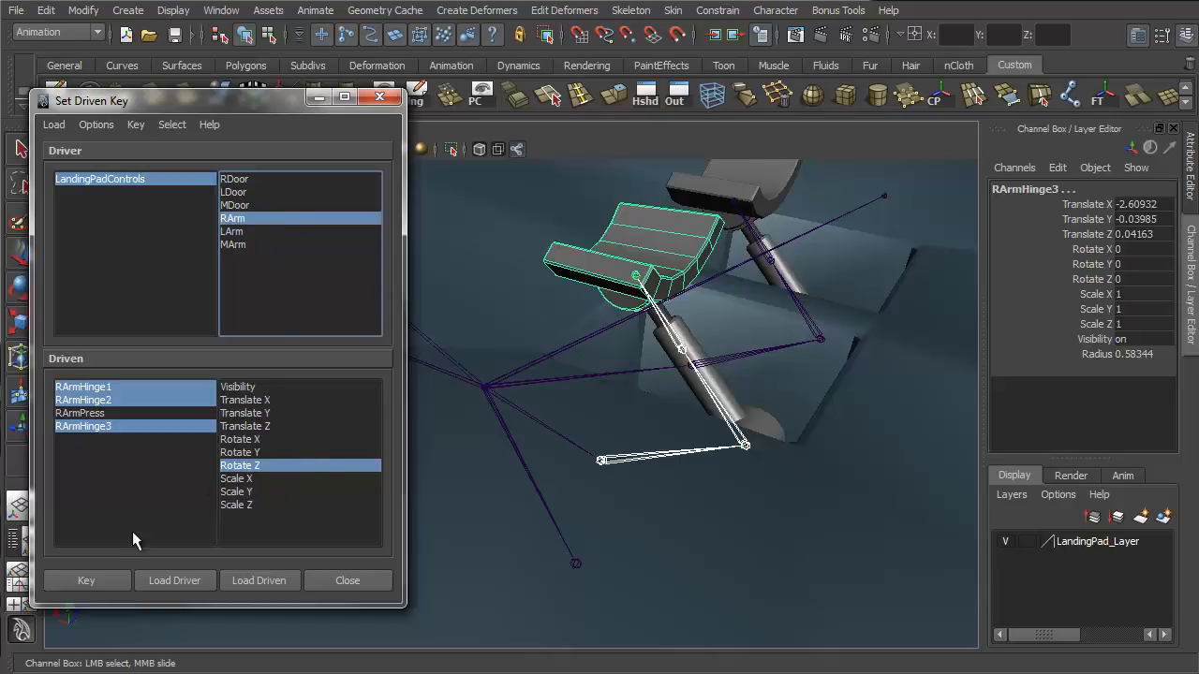
click(88, 580)
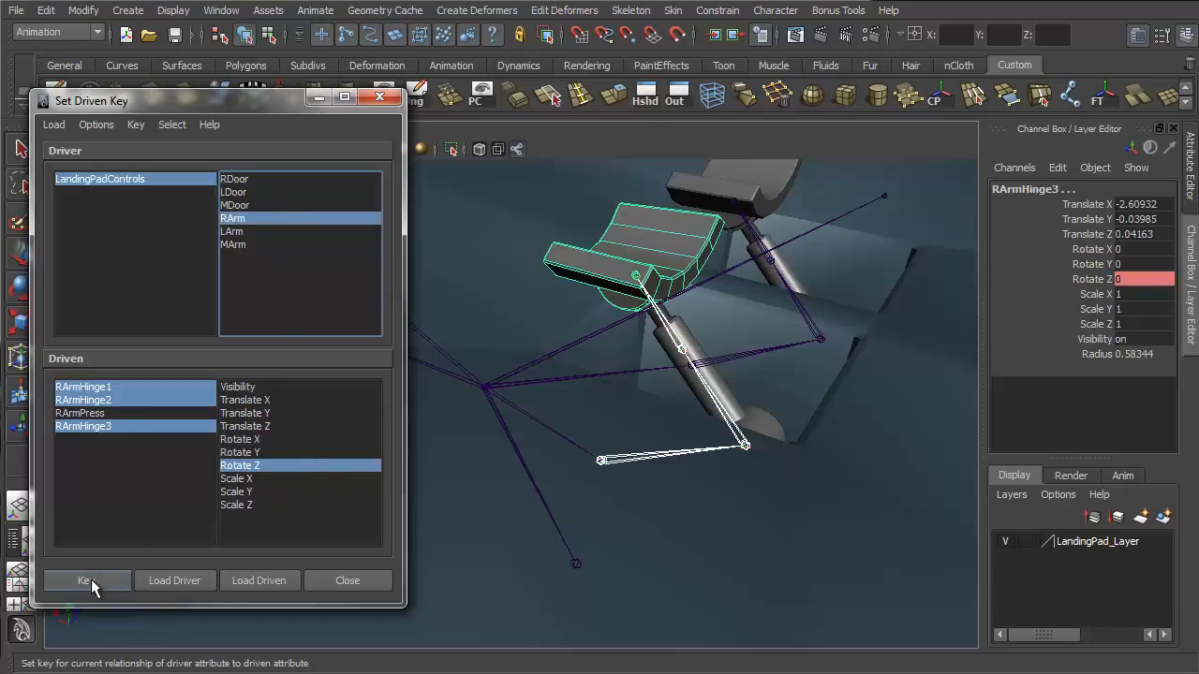
Key the Translate X of RArmPress against RArm at 100 for the extended pose
click(92, 415)
click(242, 400)
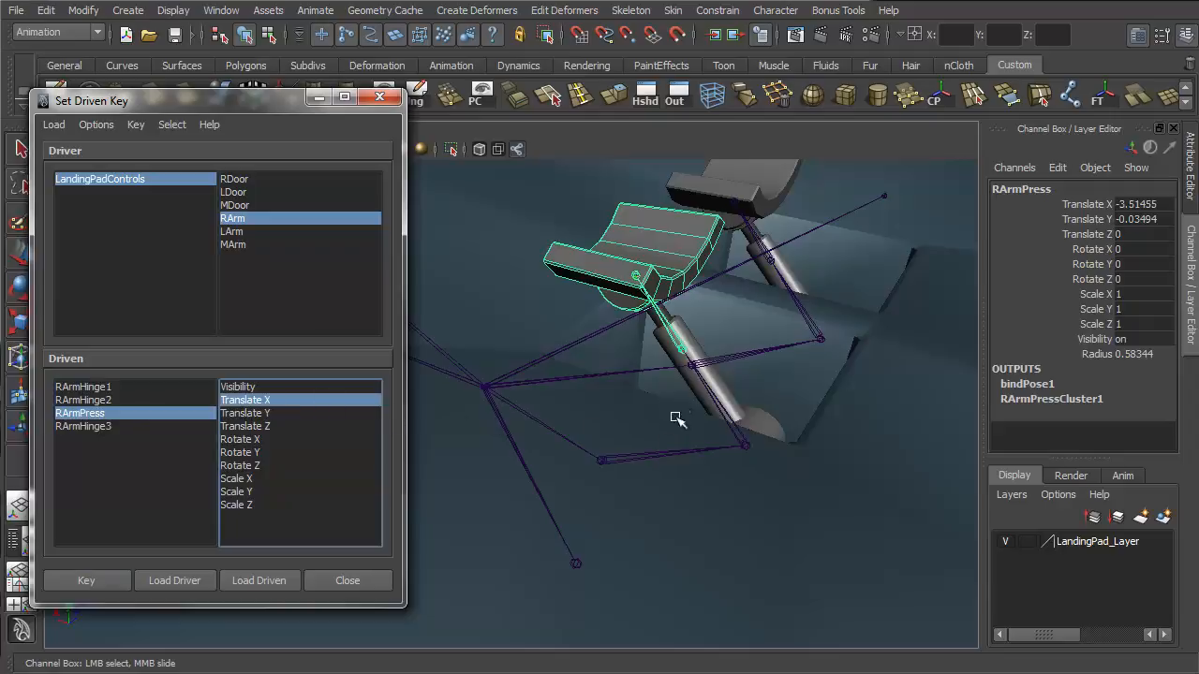
click(88, 581)
key(w)
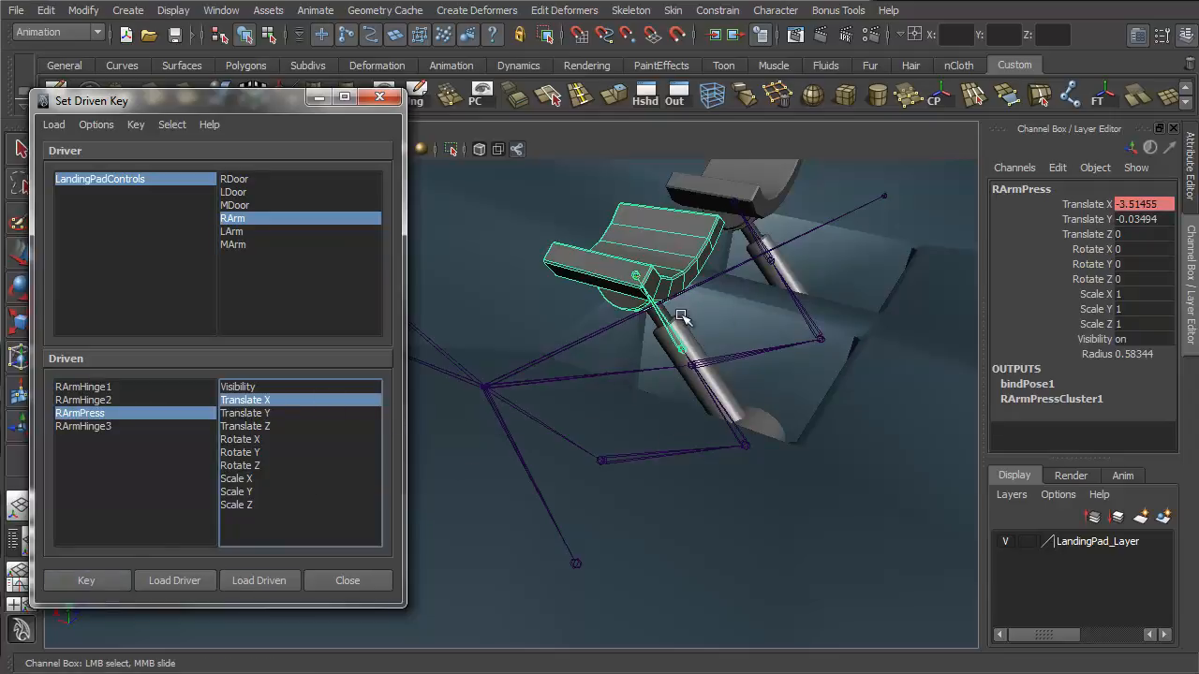
Set the LandingPadControls RArm attribute to 0
click(104, 180)
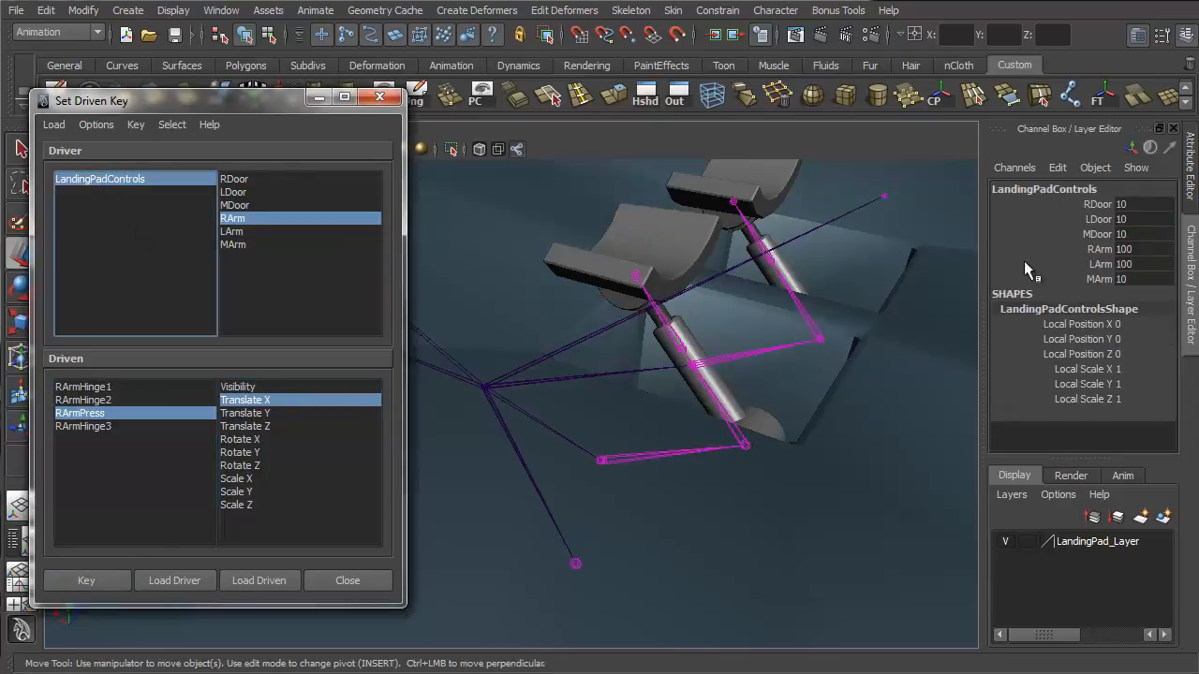
double_click(1122, 249)
text(0)
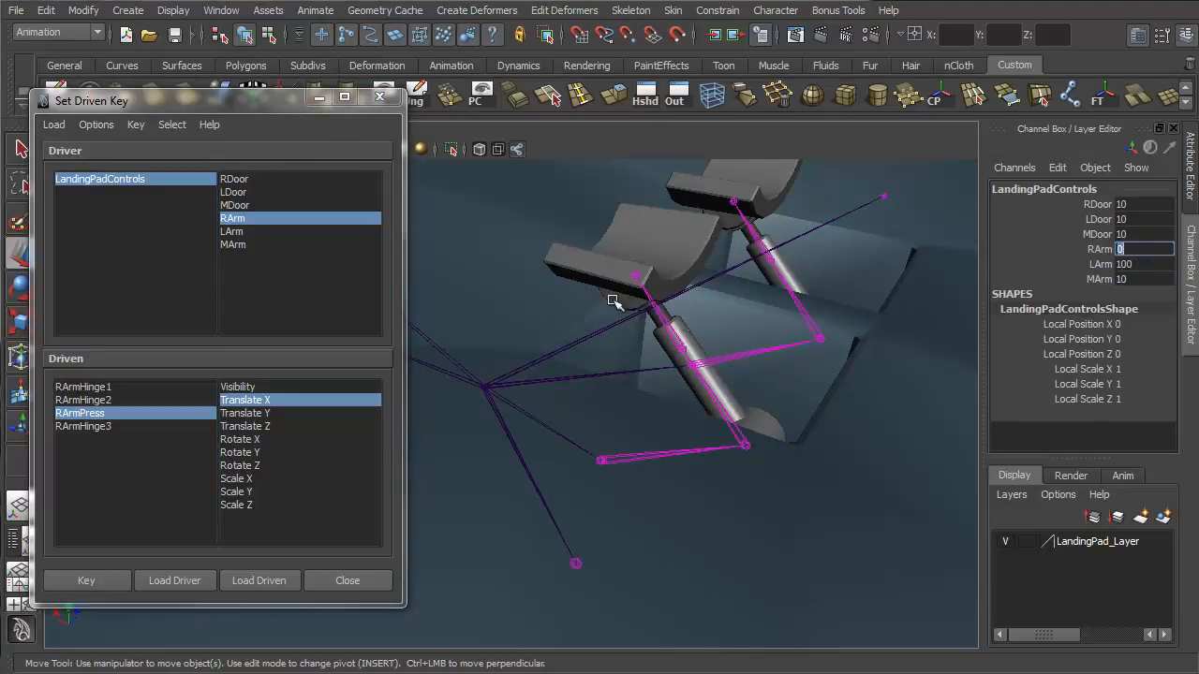
Rotate RArmHinge1 and RArmHinge2 about Z in wireframe display to fold the right arm down into its bay
alt+drag(759, 506, 659, 466)
click(659, 466)
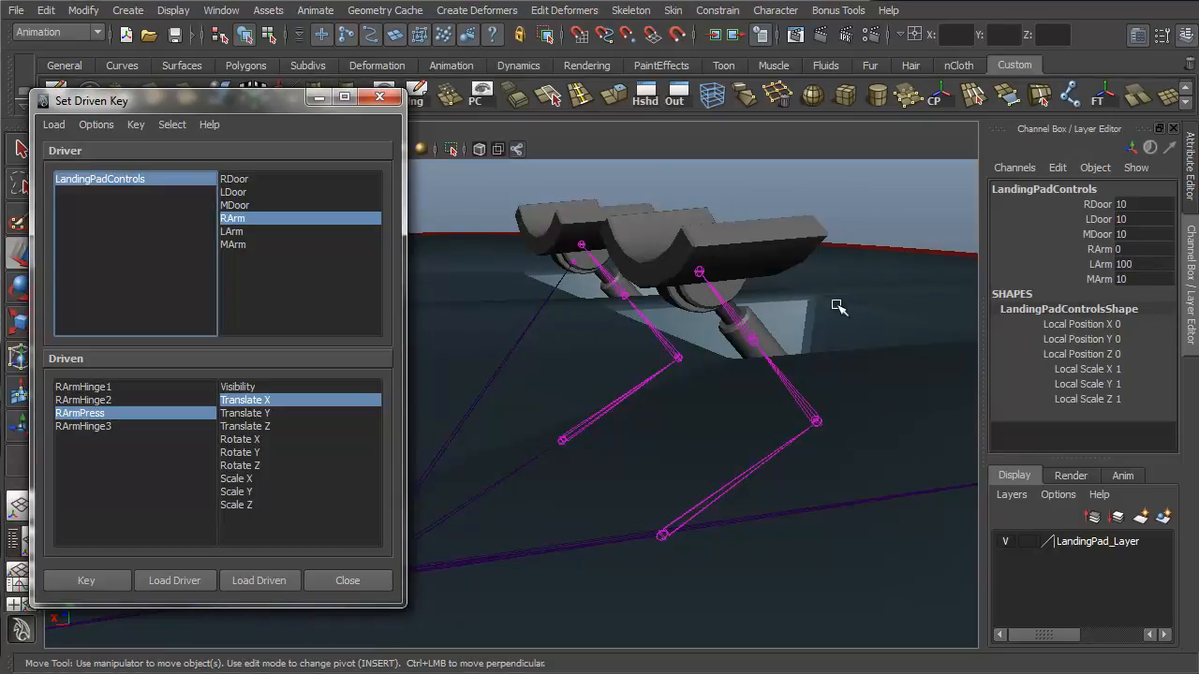
click(723, 492)
alt+middle_drag(824, 477, 566, 381)
key(4)
alt+right_drag(803, 496, 787, 459)
alt+drag(787, 459, 717, 401)
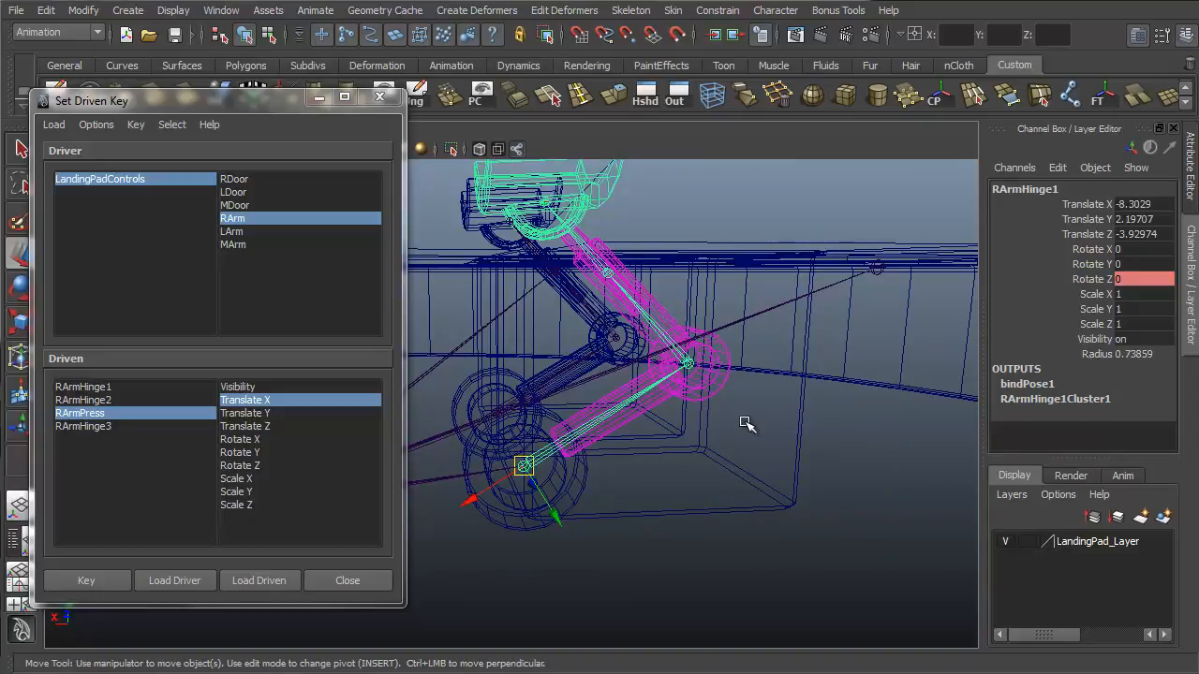
key(e)
alt+drag(666, 466, 580, 407)
alt+drag(787, 412, 637, 384)
key(Down)
Slide RArmPress down the arm to a Translate X of about -2.96 to retract the press
key(Down)
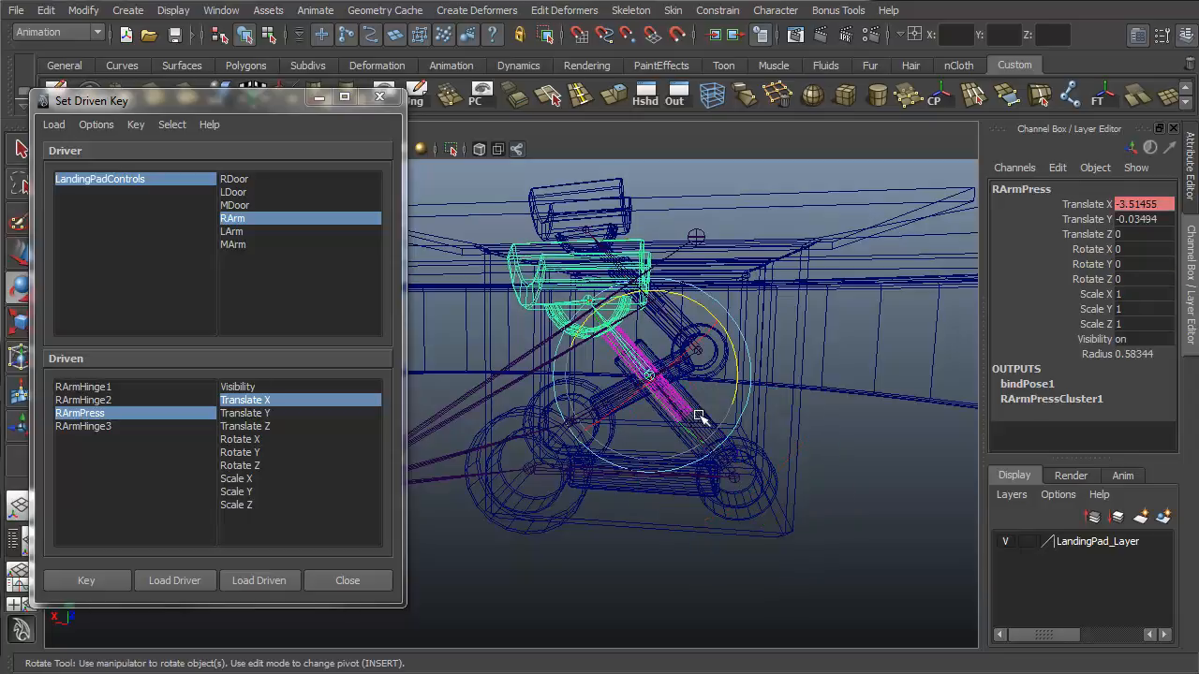
key(w)
mouse_move(682, 416)
mouse_down()
mouse_move(695, 438)
mouse_move(687, 434)
mouse_up()
Rotate RArmHinge3 about Z to about -89.7 degrees and inspect the folded right arm in shaded display
key(Up)
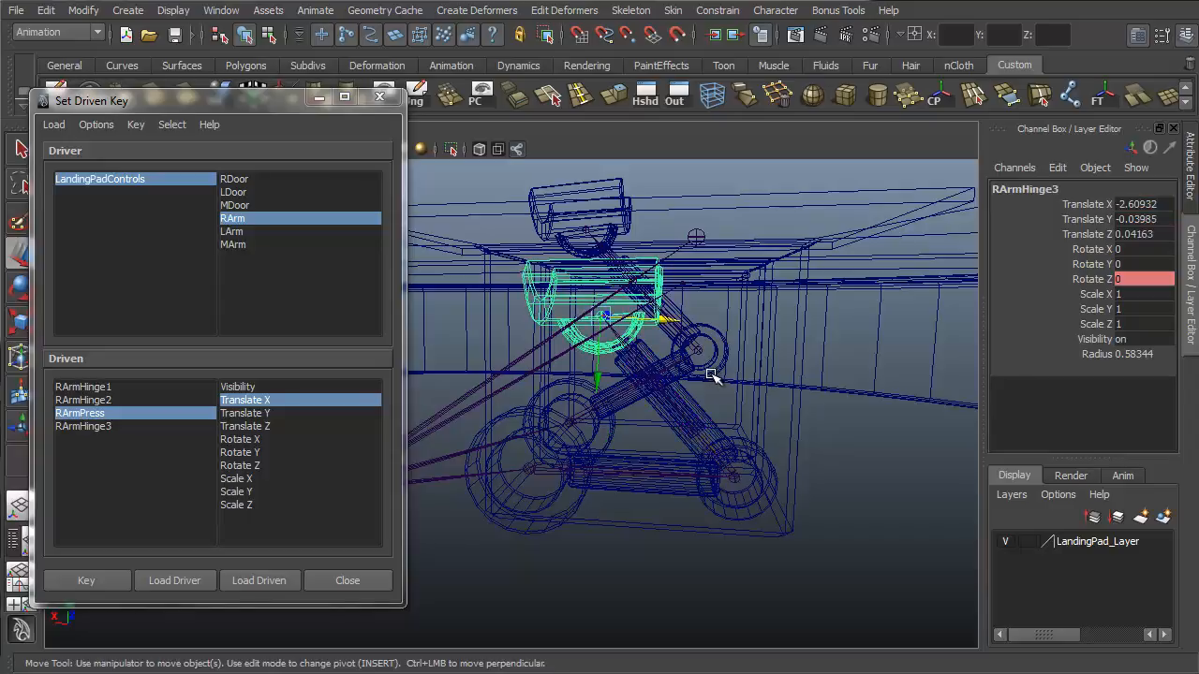
key(e)
drag(677, 275, 674, 273)
drag(600, 208, 567, 199)
mouse_move(567, 198)
alt+mouse_down()
mouse_move(795, 368)
mouse_move(849, 388)
mouse_move(816, 378)
mouse_move(834, 415)
mouse_move(760, 423)
mouse_move(846, 487)
mouse_move(769, 497)
mouse_move(804, 471)
mouse_move(674, 468)
mouse_move(782, 477)
mouse_move(538, 485)
mouse_move(666, 538)
mouse_move(697, 521)
alt+mouse_up()
key(5)
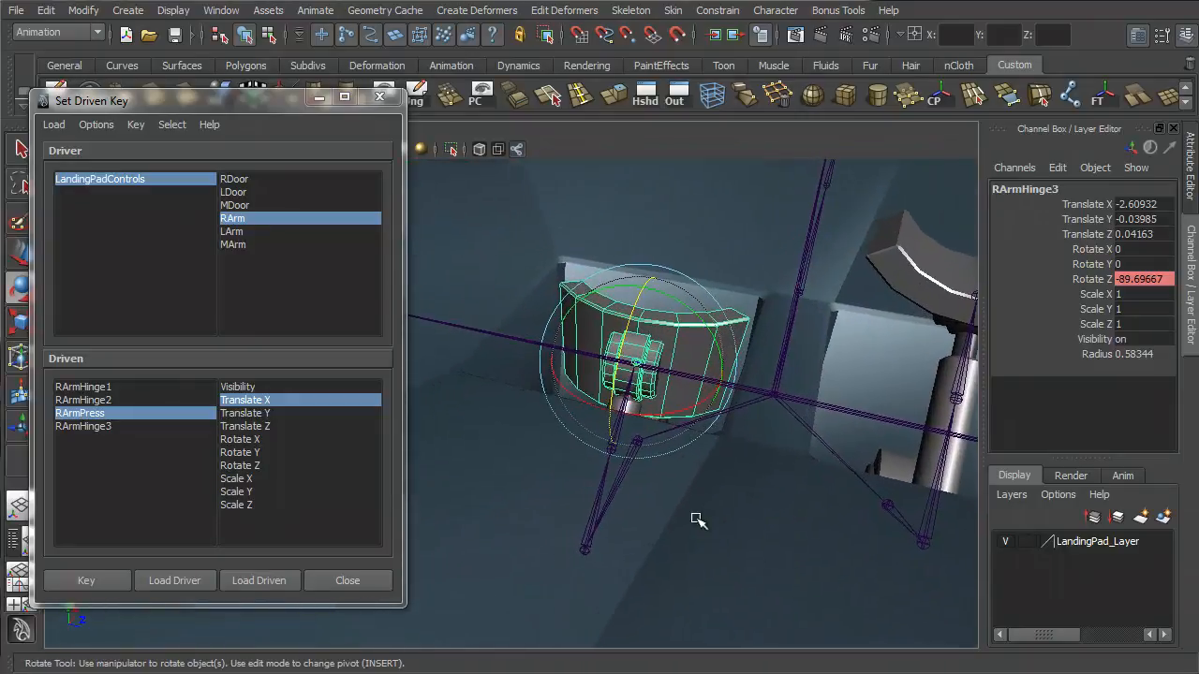
Test the folded right arm's clearance by setting the LandingPadControls RDoor attribute to 0 and back to 10
click(86, 177)
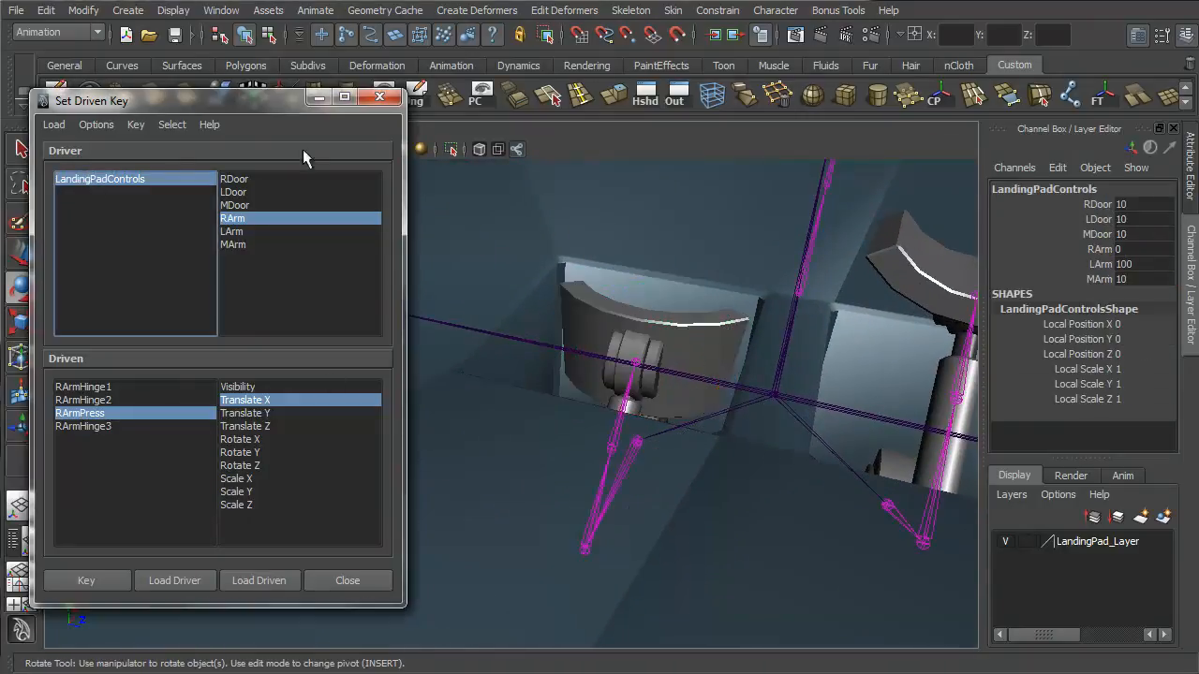
click(1098, 204)
middle_drag(805, 251, 781, 260)
alt+drag(740, 245, 659, 206)
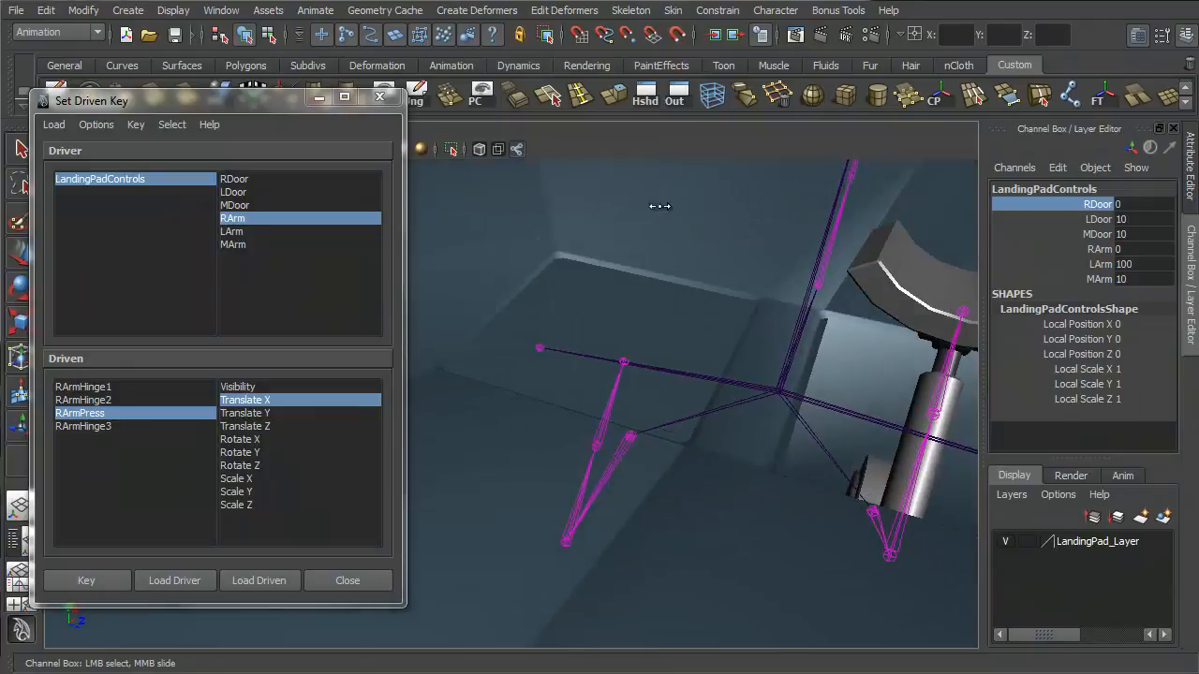
middle_drag(659, 206, 832, 274)
alt+drag(631, 259, 718, 268)
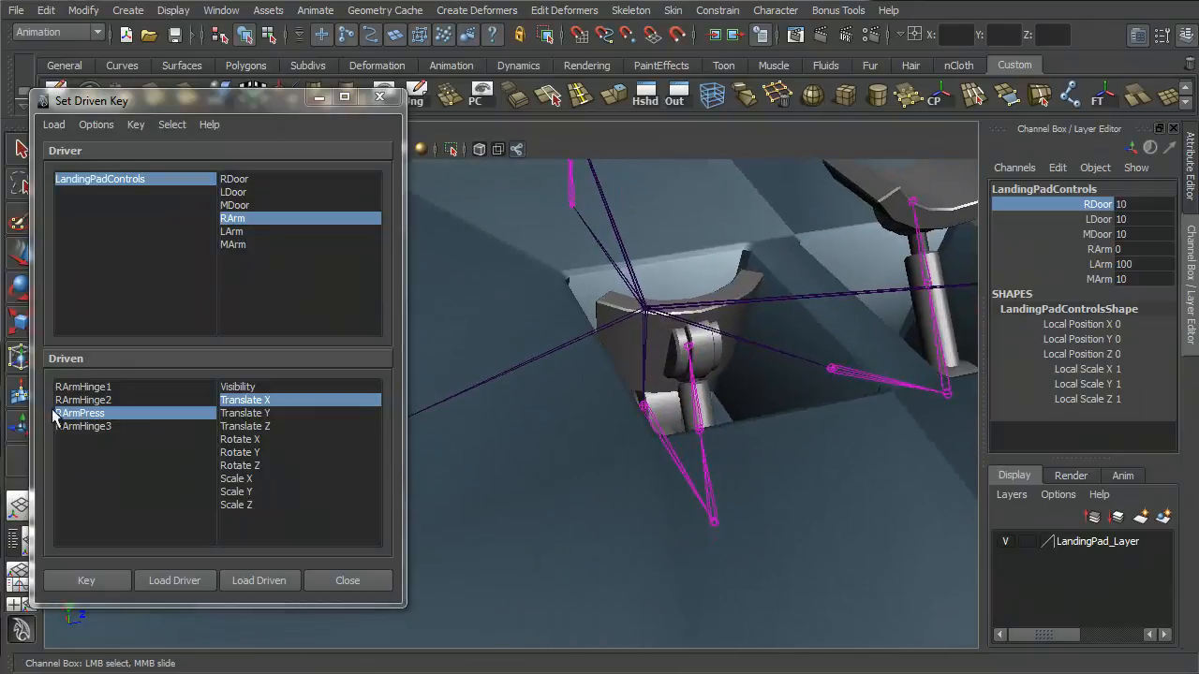
Key the Rotate Z of RArmHinge1, RArmHinge2 and RArmHinge3 against RArm at 0 for the folded pose
click(253, 219)
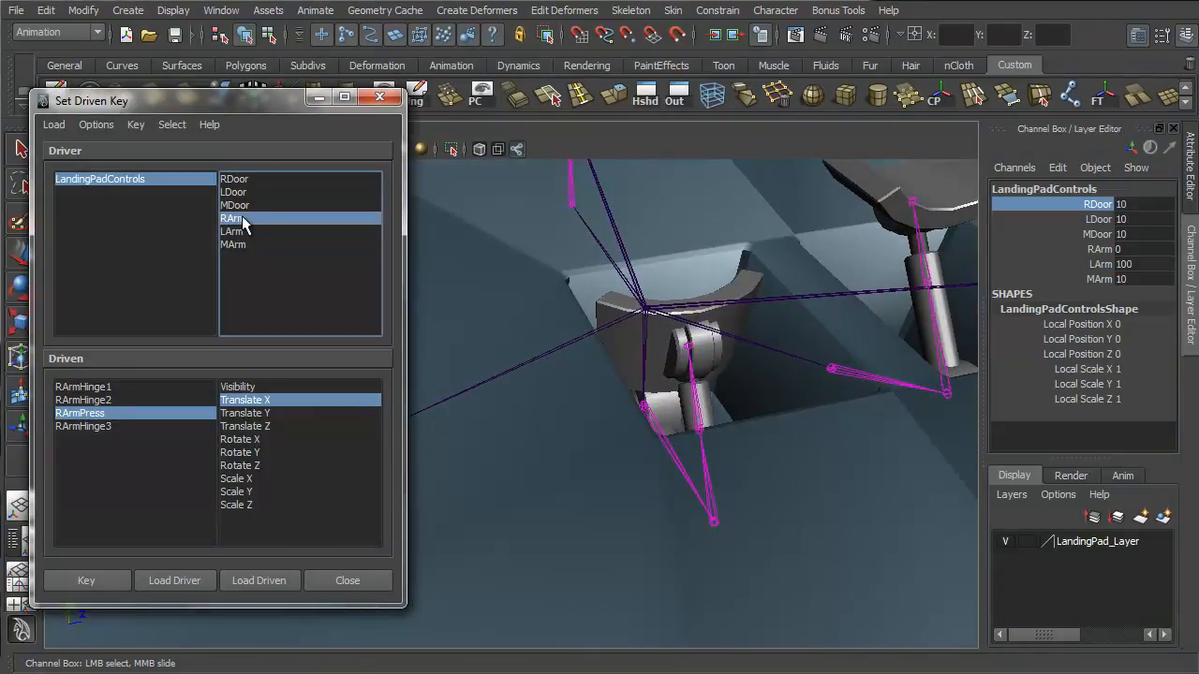
click(89, 386)
ctrl+click(103, 400)
ctrl+click(110, 426)
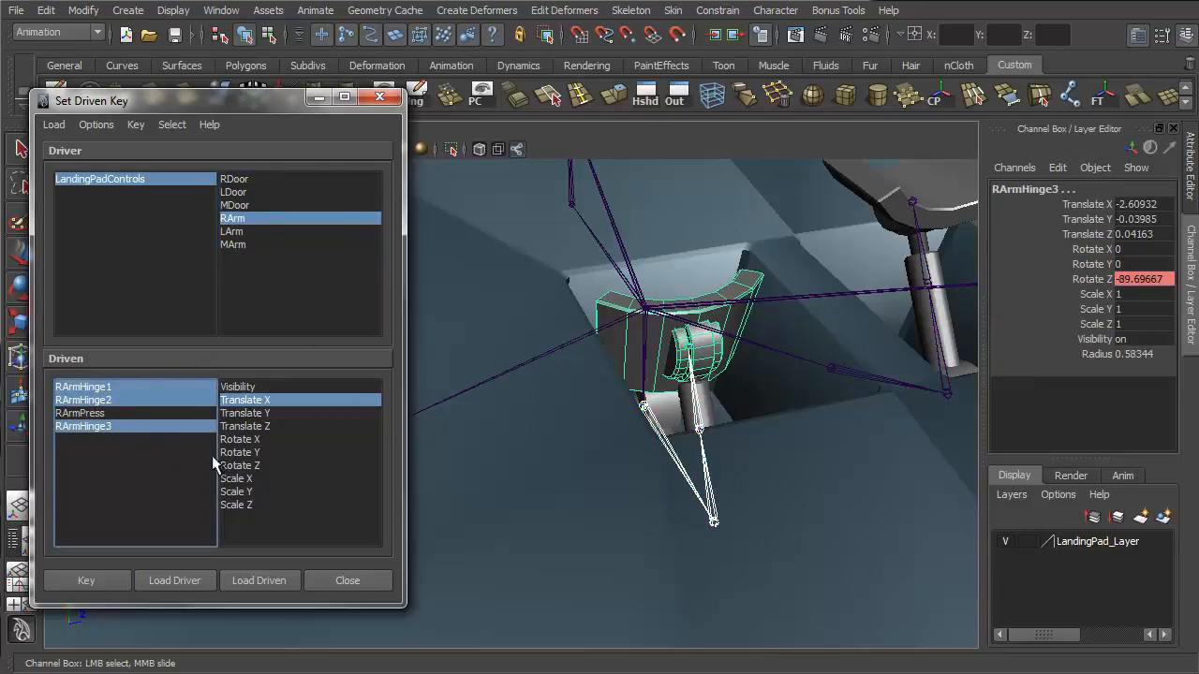
click(298, 466)
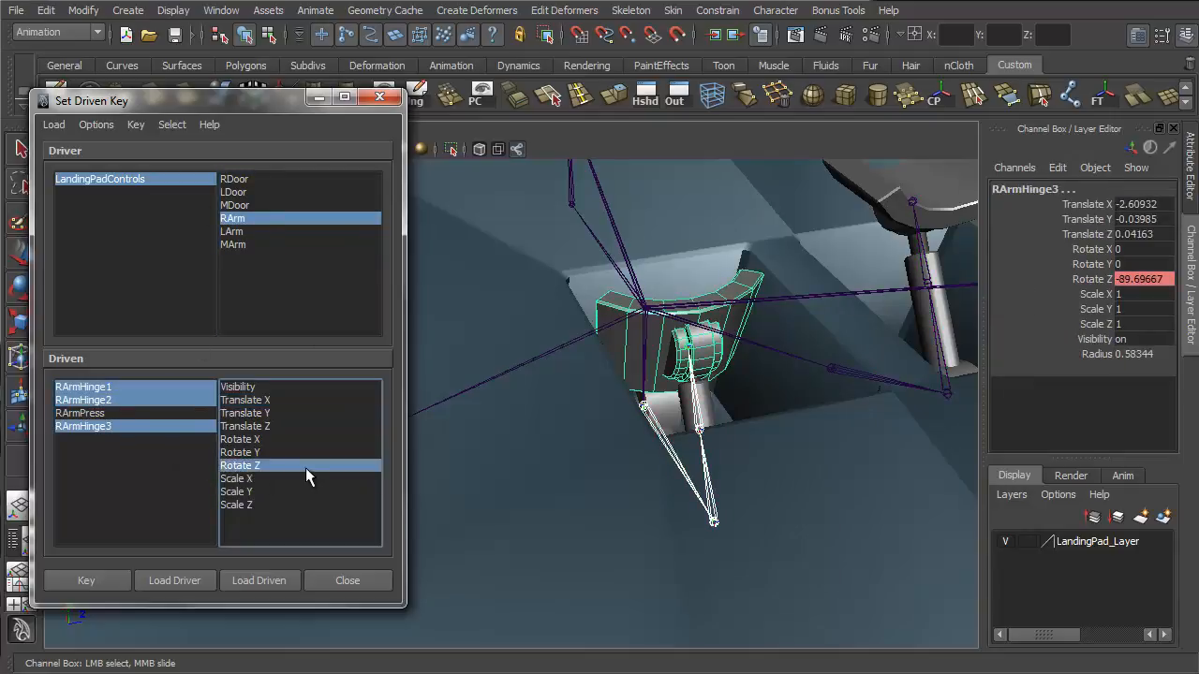
click(94, 581)
Key the Translate X of RArmPress against the RArm attribute at 0 for the retracted pose
click(113, 413)
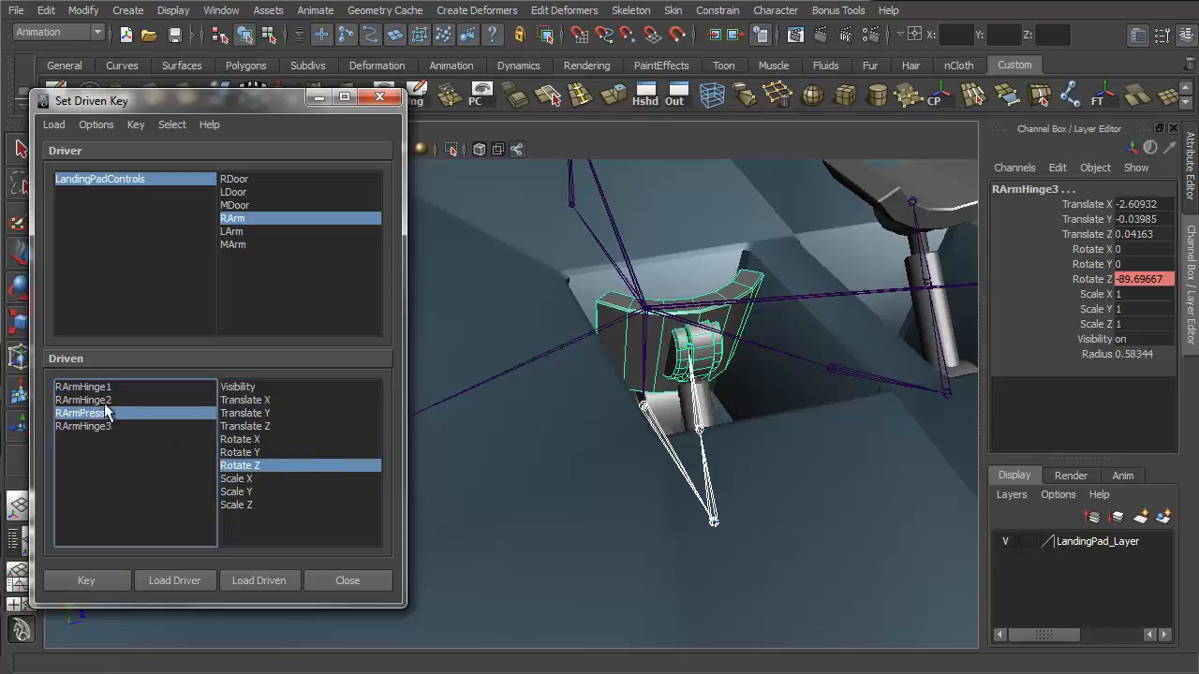
click(251, 401)
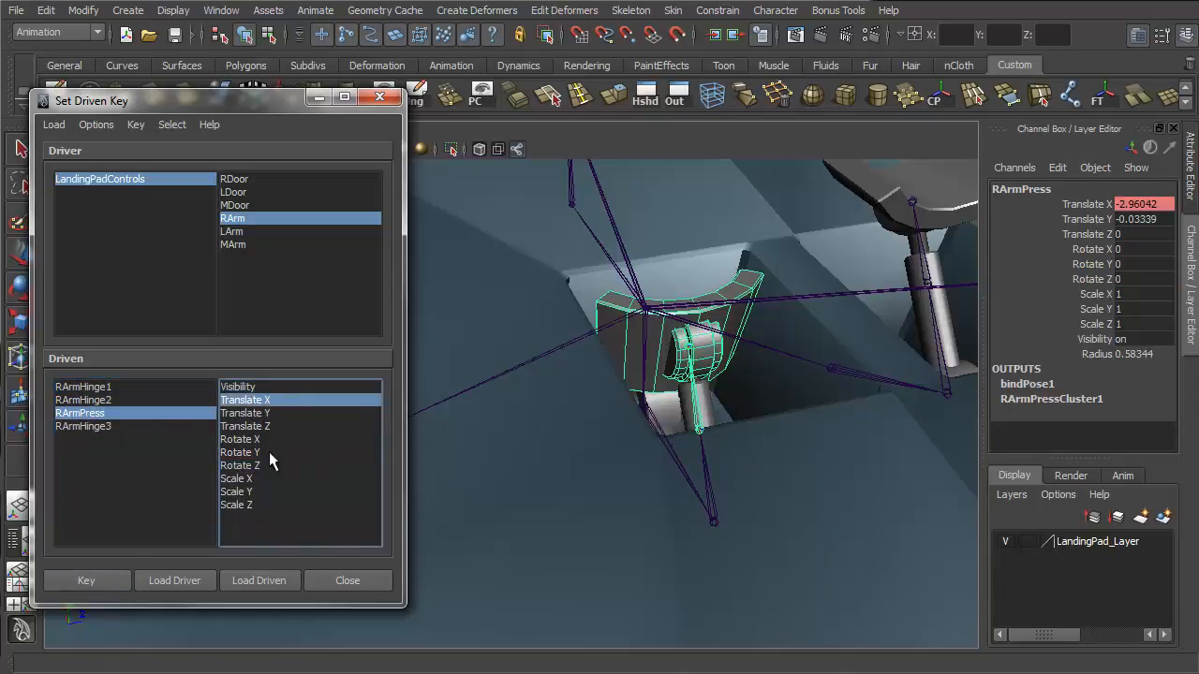
click(108, 578)
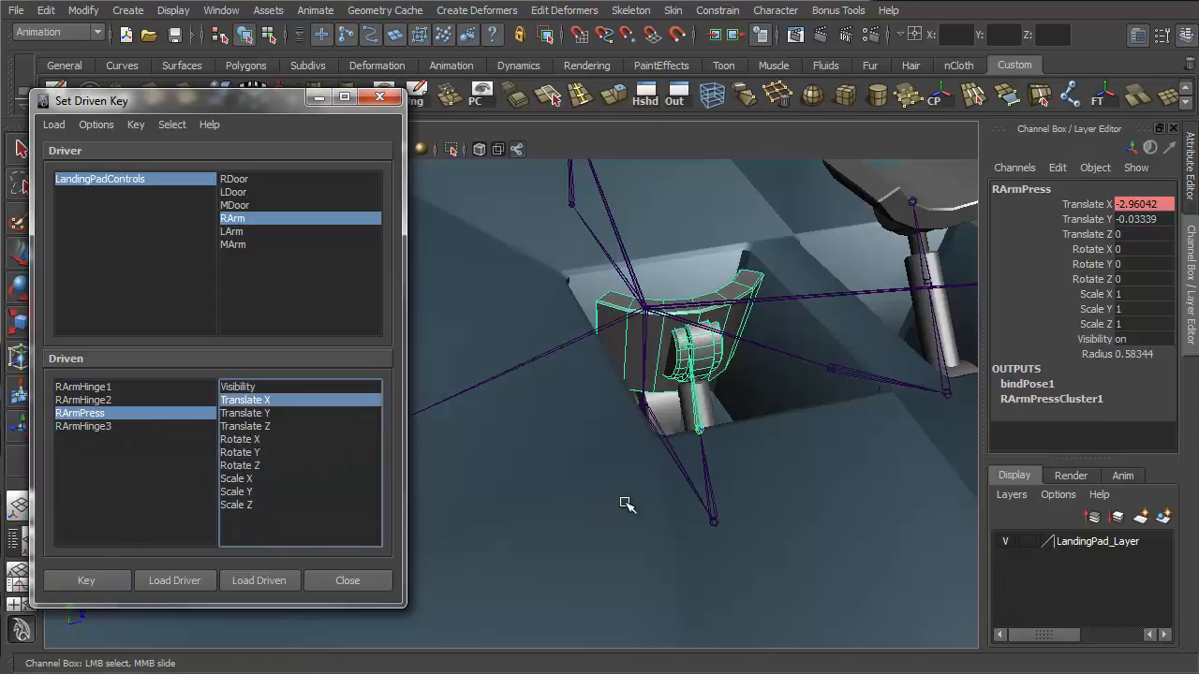
Test the right arm's motion by raising the LandingPadControls RArm attribute from 0 to about 96.6, and close the Set Driven Key window
click(92, 178)
click(1098, 249)
alt+drag(684, 434, 771, 441)
alt+middle_drag(771, 441, 834, 454)
alt+right_drag(834, 455, 459, 399)
alt+middle_drag(730, 453, 766, 447)
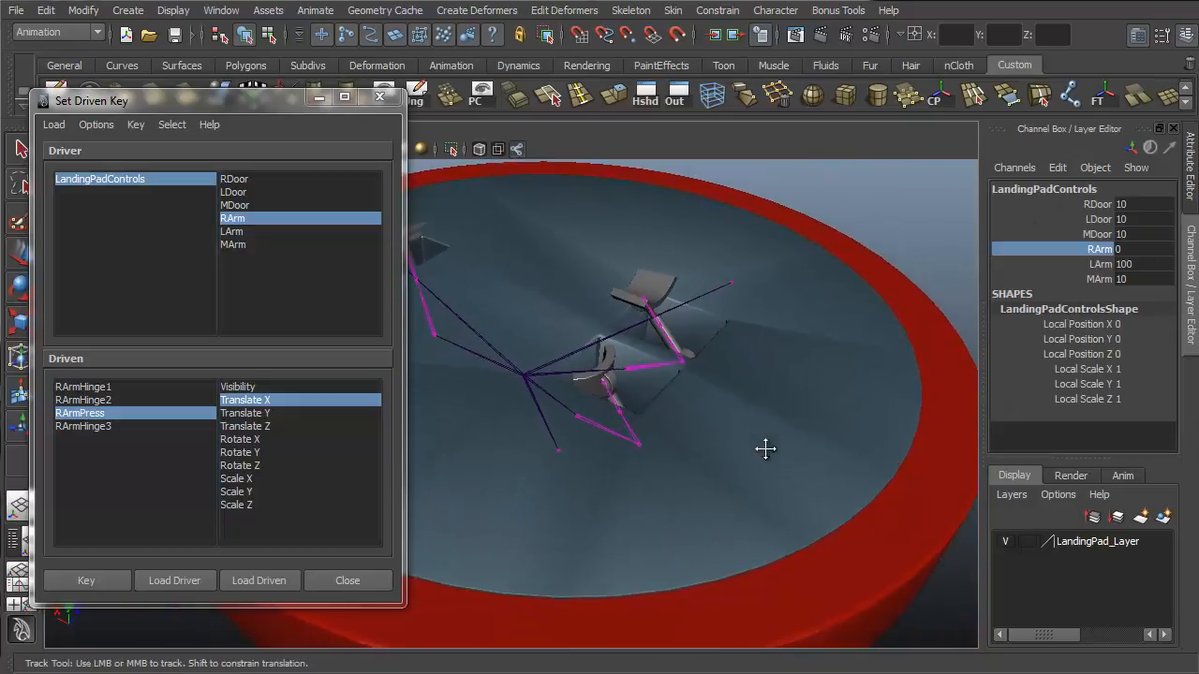
middle_drag(402, 523, 843, 562)
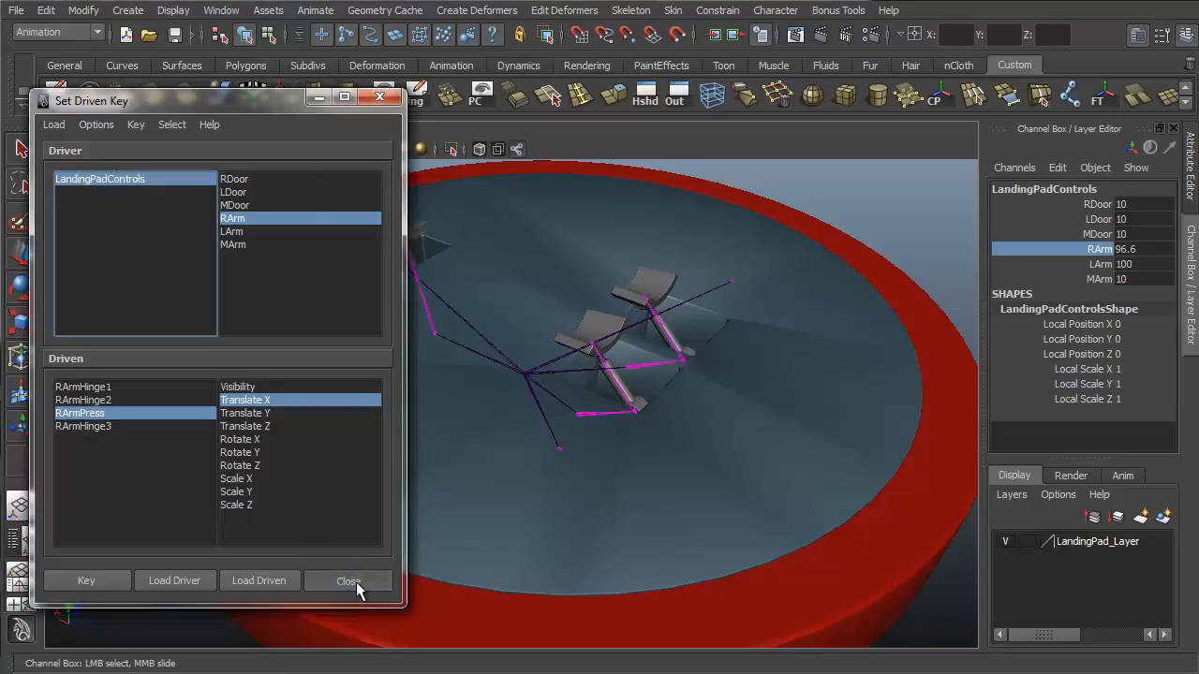
click(347, 580)
Fold all three arms into the pad by lowering the RArm, LArm and MArm attributes to 0
alt+middle_drag(522, 436, 702, 402)
alt+drag(703, 402, 656, 431)
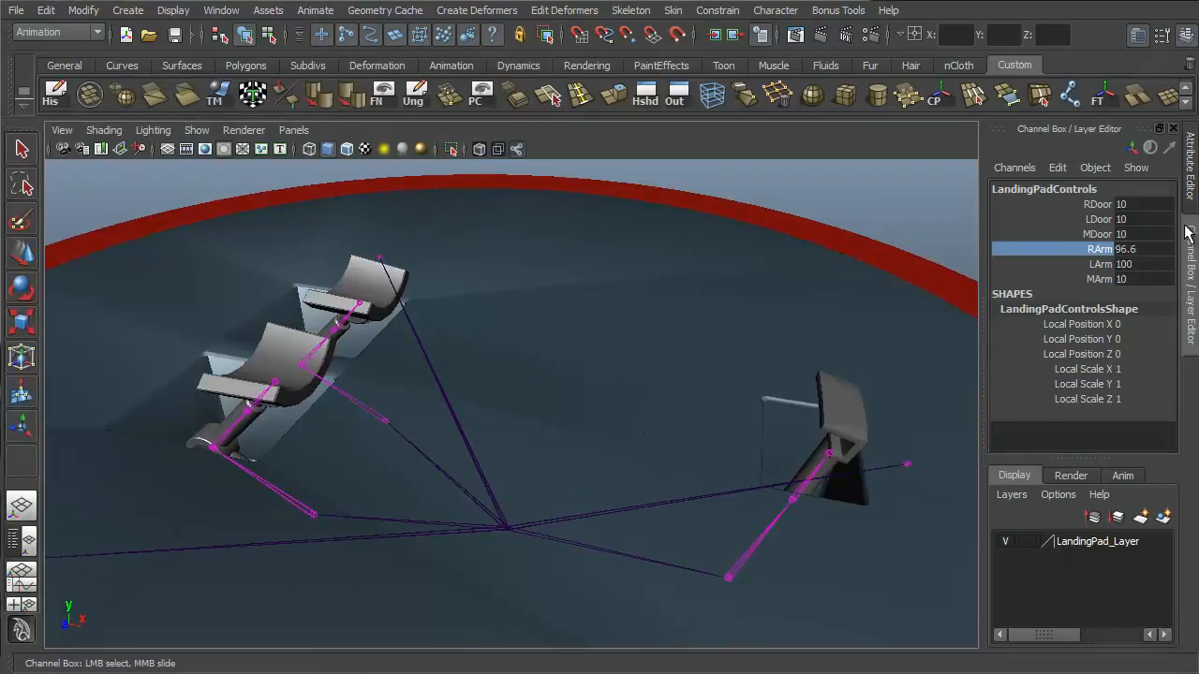
middle_drag(928, 349, 602, 396)
click(1115, 265)
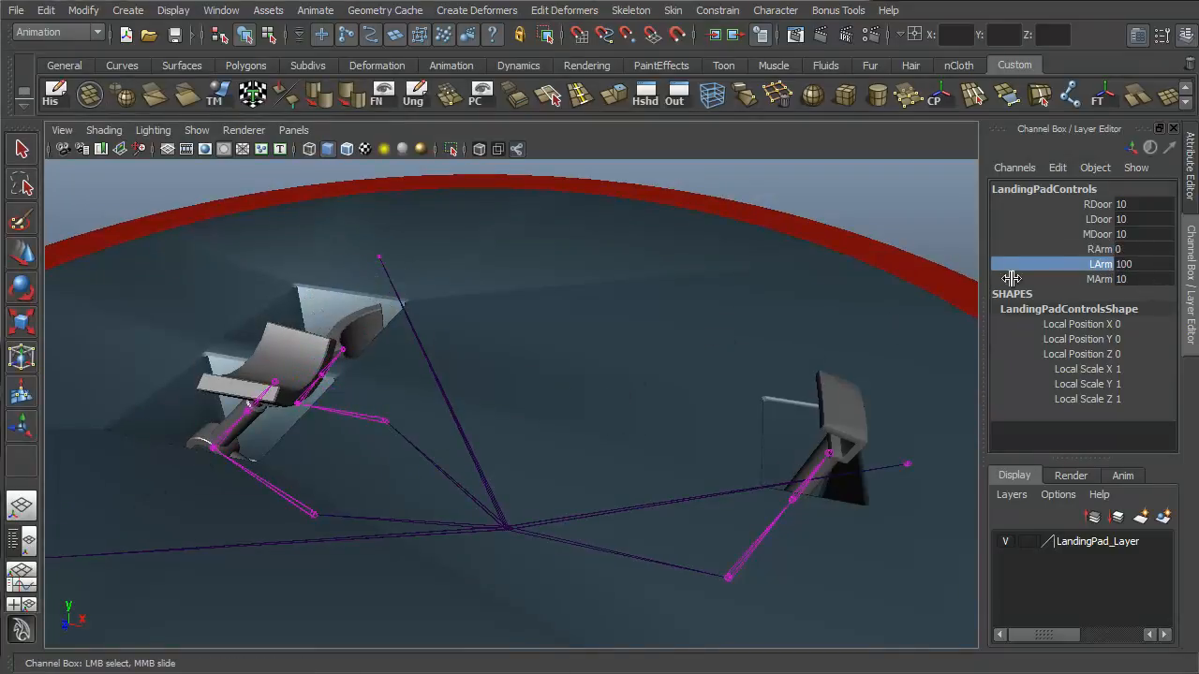
middle_drag(1012, 280, 675, 307)
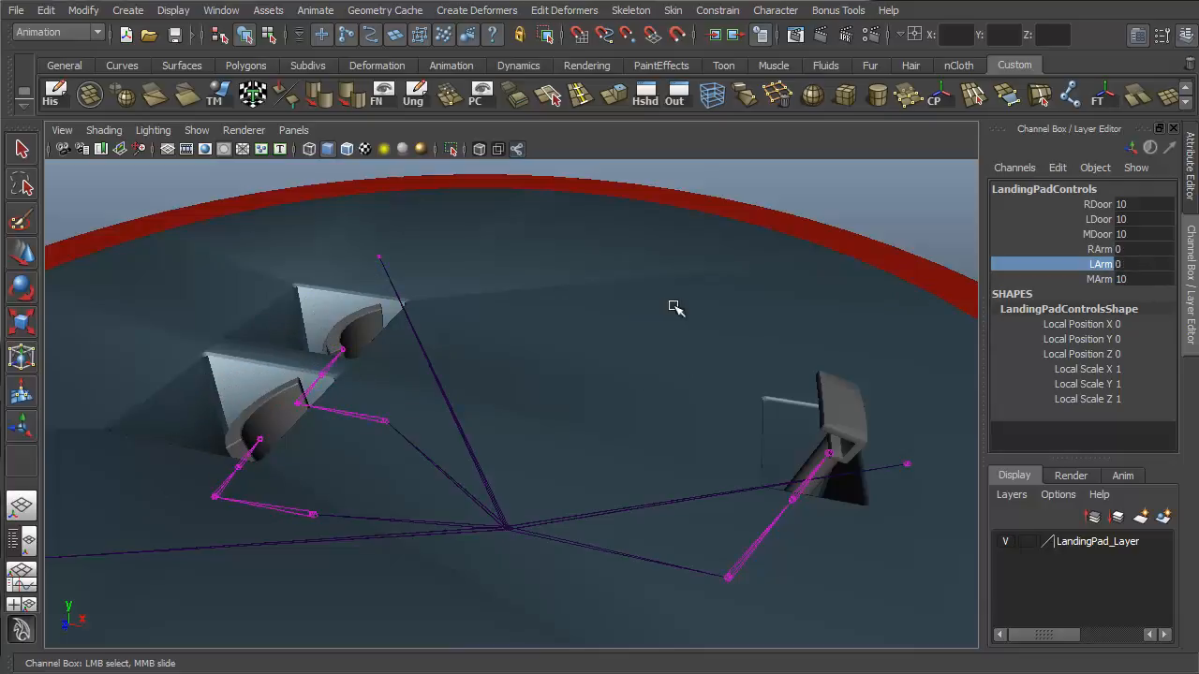
click(1104, 279)
middle_drag(874, 291, 168, 437)
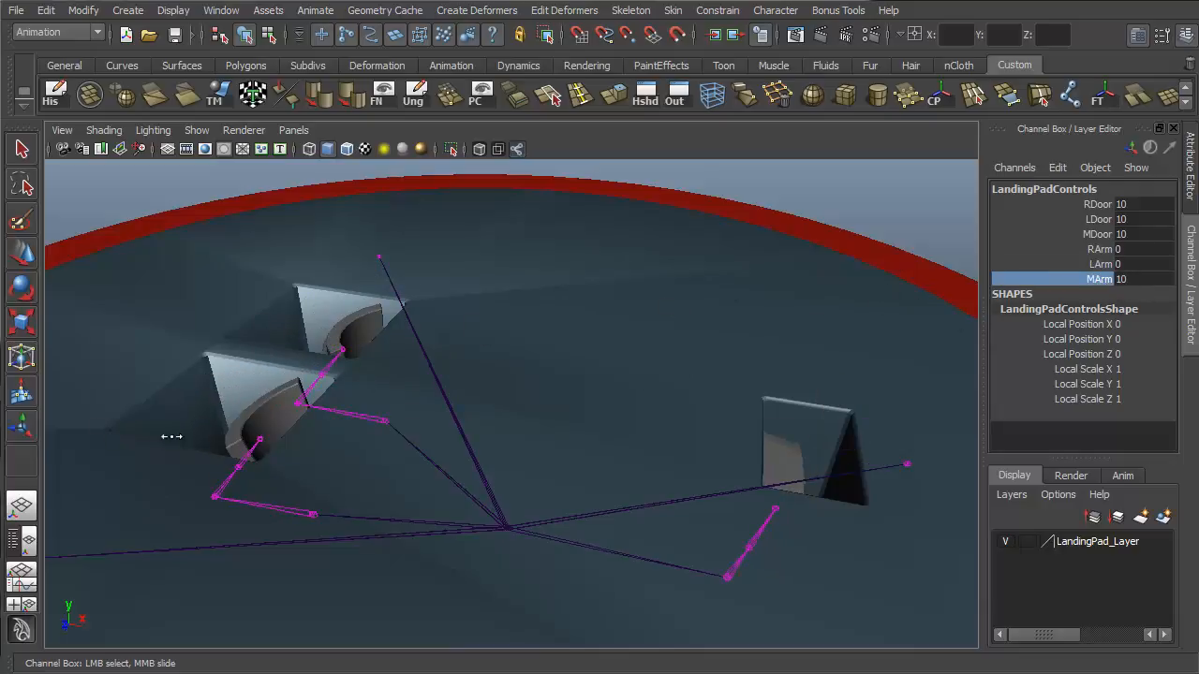
Close all three doors together by lowering the RDoor, LDoor and MDoor attributes to 0
click(1098, 234)
drag(1106, 204, 1105, 236)
middle_drag(899, 309, 569, 342)
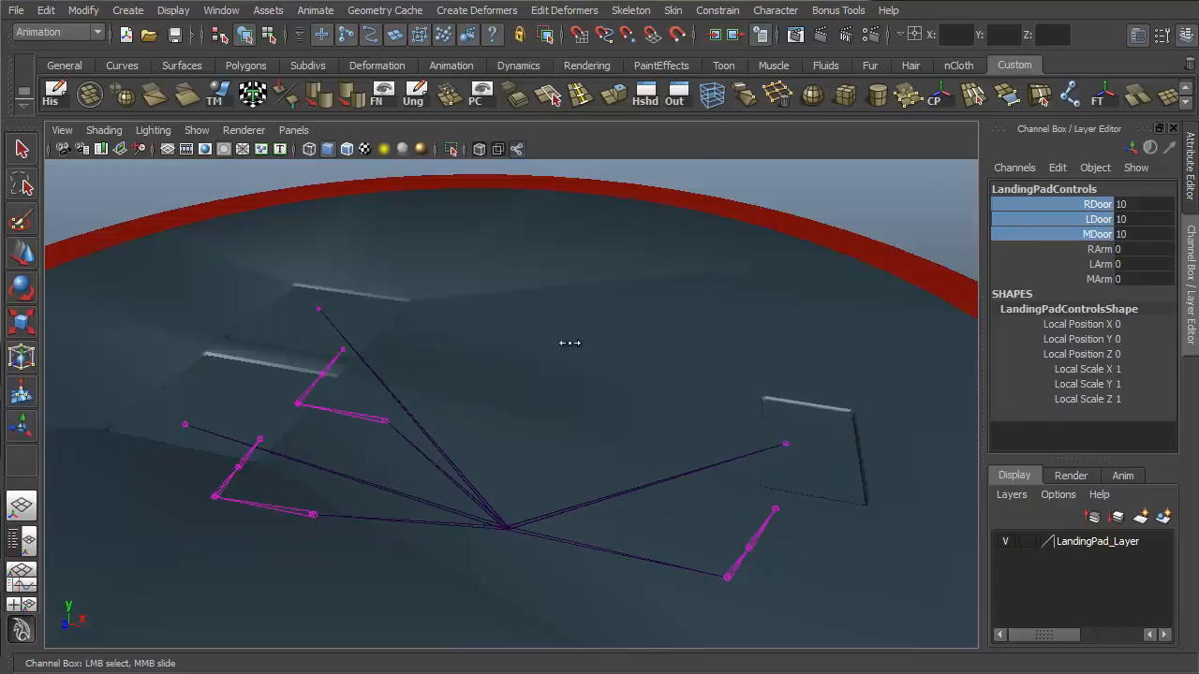
Clear the selection and inspect the closed landing pad in wireframe and shaded display
alt+right_drag(292, 386, 798, 293)
click(798, 293)
alt+drag(798, 294, 863, 271)
key(4)
mouse_move(757, 316)
alt+mouse_down()
mouse_move(793, 289)
mouse_move(744, 305)
mouse_move(837, 300)
mouse_move(757, 305)
mouse_move(768, 337)
mouse_move(744, 365)
mouse_move(785, 350)
alt+mouse_up()
key(5)
alt+middle_drag(703, 368, 549, 379)
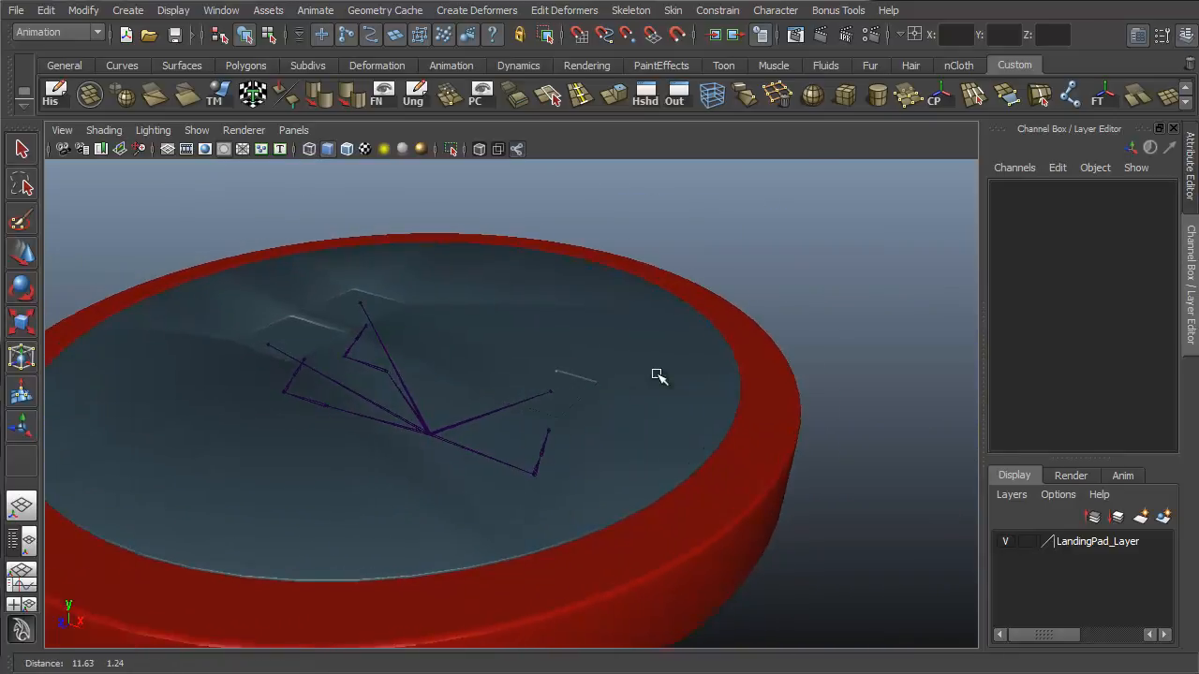
Select the LandingPadControls locator beside the pad, review its driven joints around the closed landing pad, and deselect it
alt+right_drag(656, 375, 431, 355)
alt+drag(431, 356, 395, 351)
drag(58, 314, 167, 462)
alt+middle_drag(211, 459, 328, 454)
alt+right_drag(334, 452, 449, 441)
alt+drag(460, 440, 513, 429)
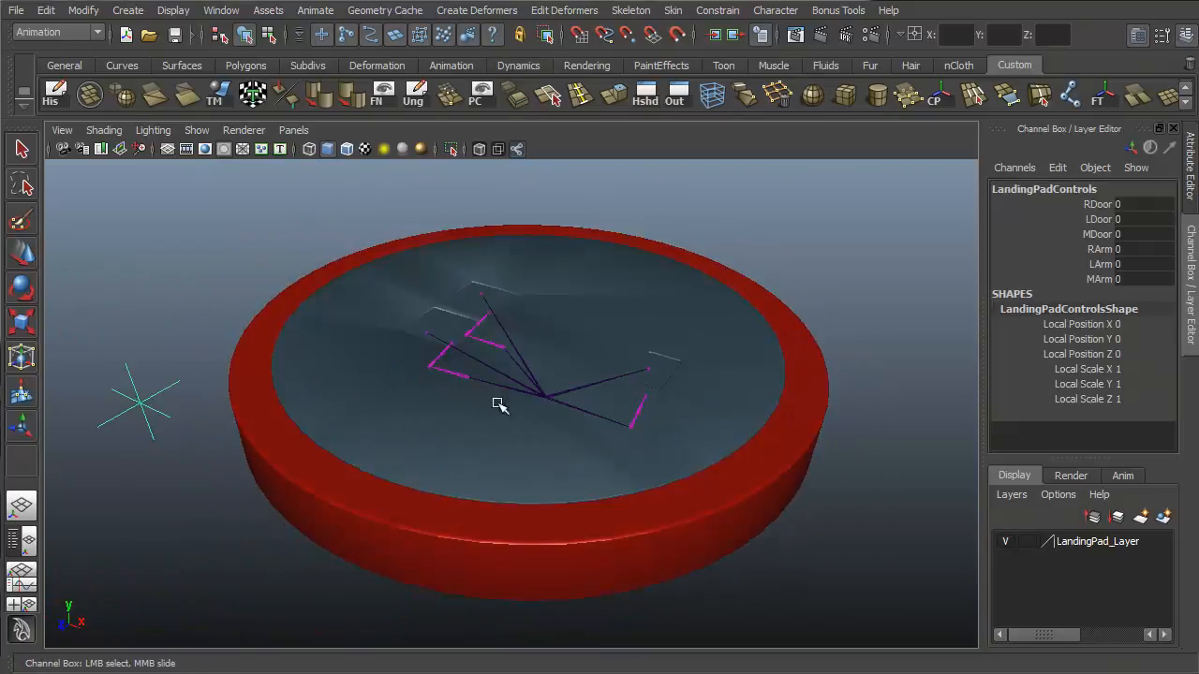
alt+middle_drag(498, 402, 514, 435)
alt+right_drag(571, 437, 633, 437)
alt+drag(633, 436, 614, 425)
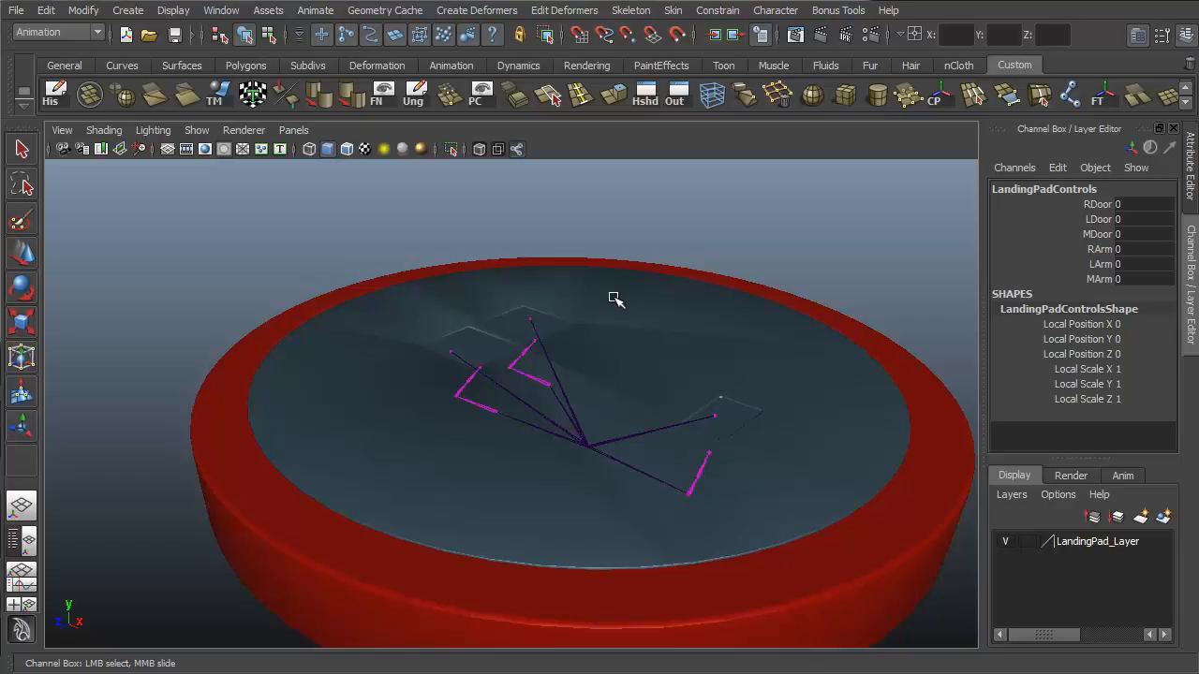
click(758, 242)
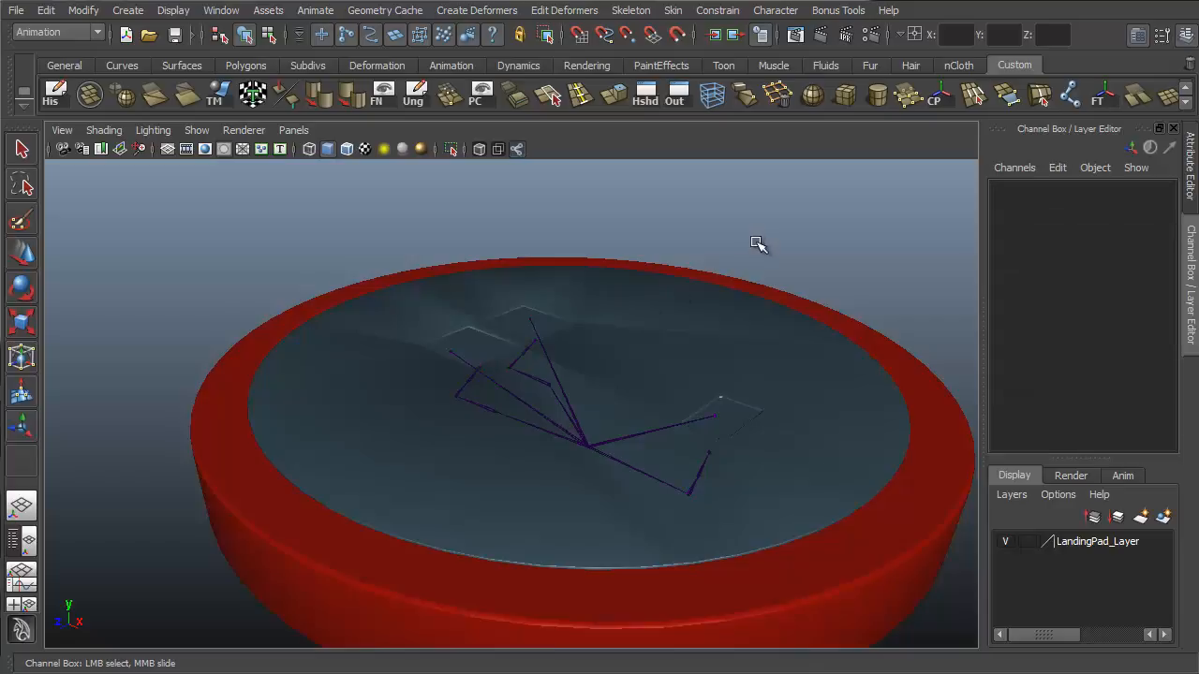